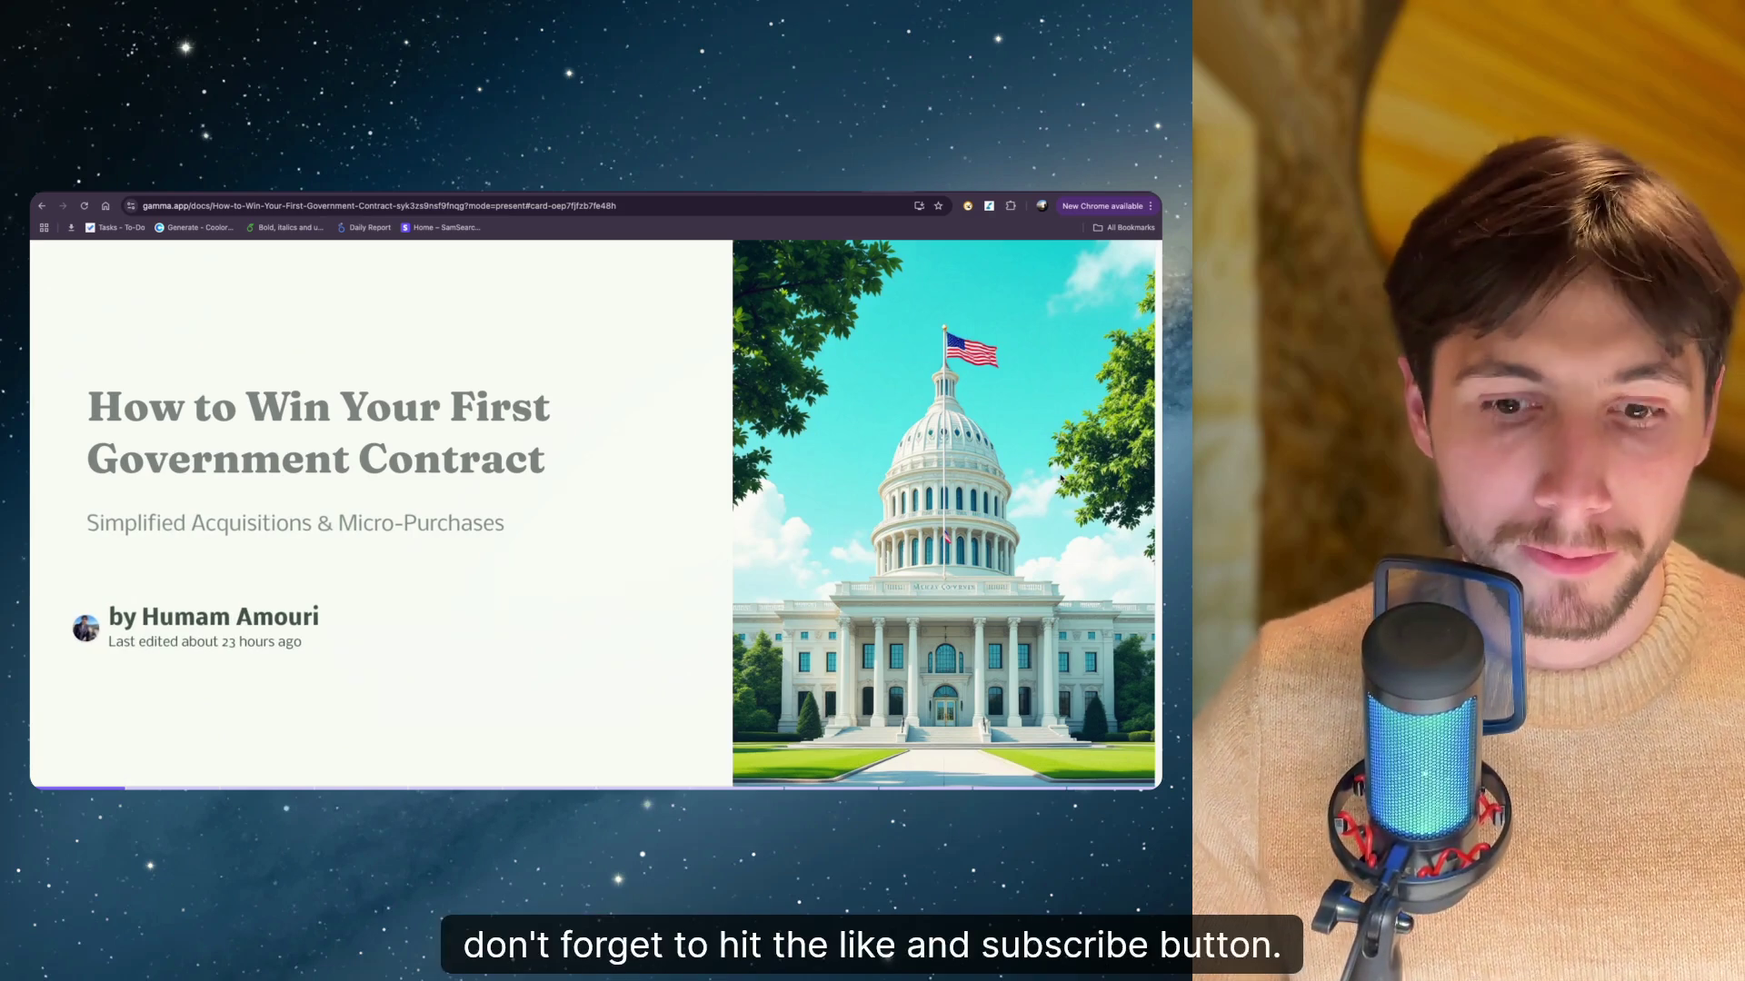
# Advance to the 'Getting Started is HARD' card and scroll through its wall-climbing meme
pyautogui.press('Right')
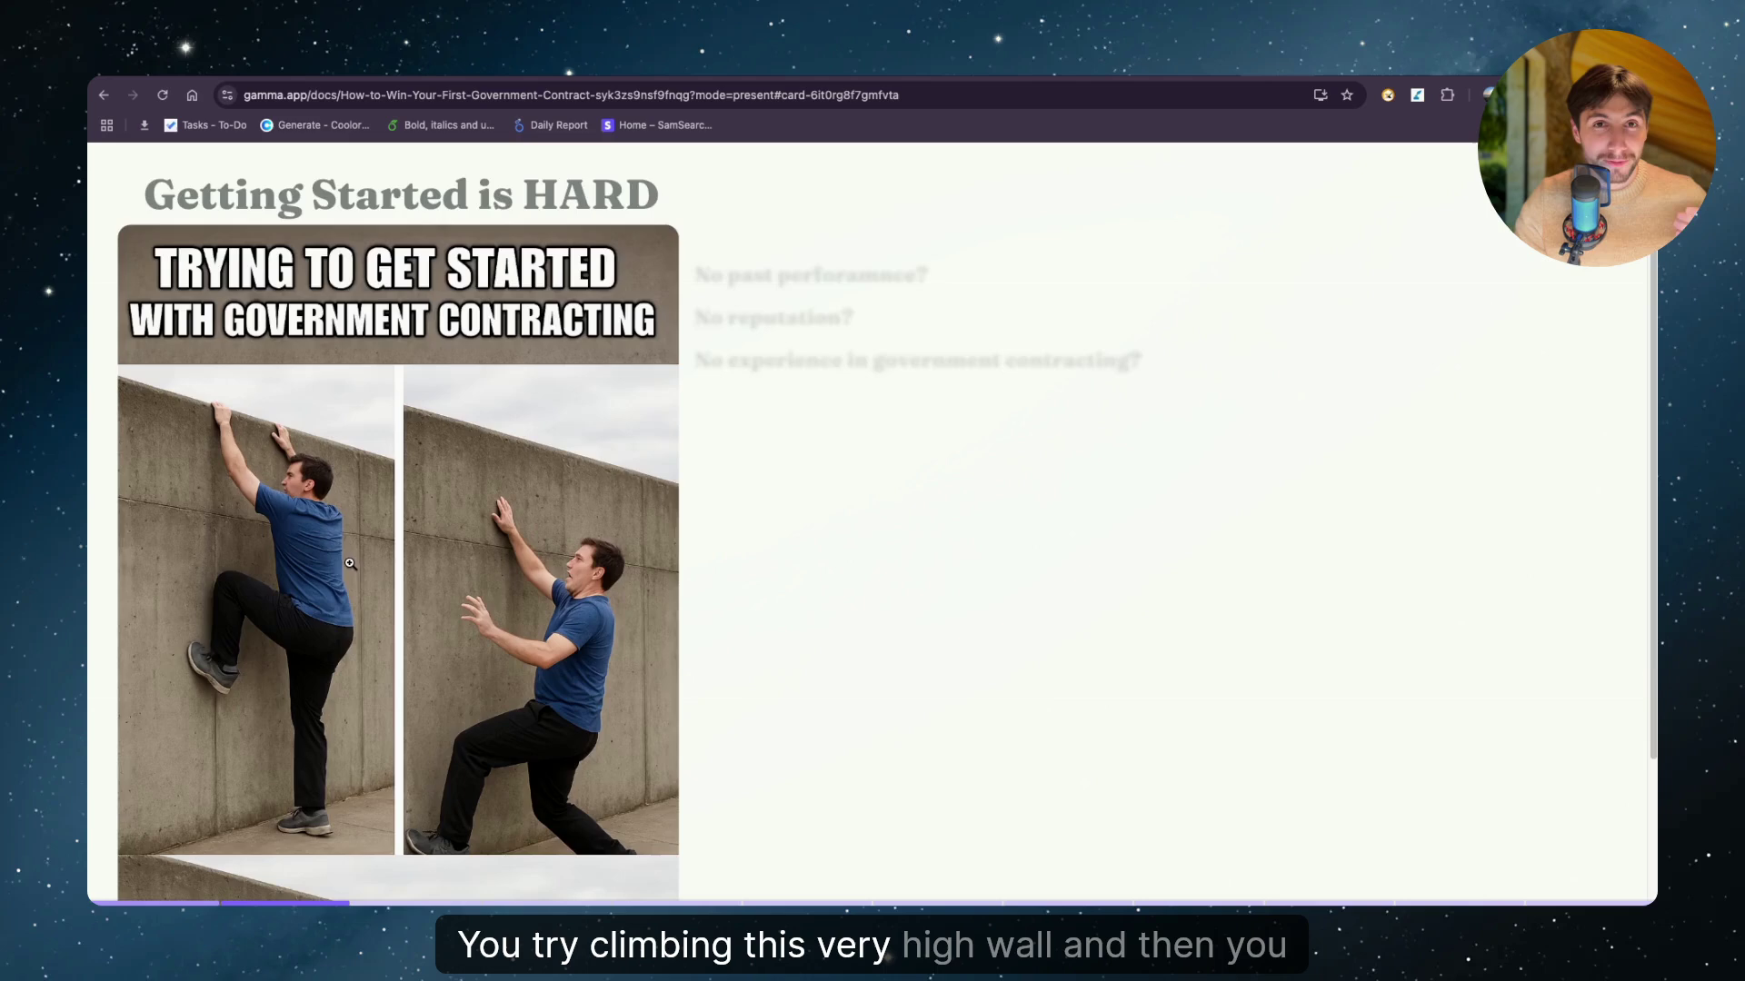
pyautogui.scroll(-4, 350, 563)
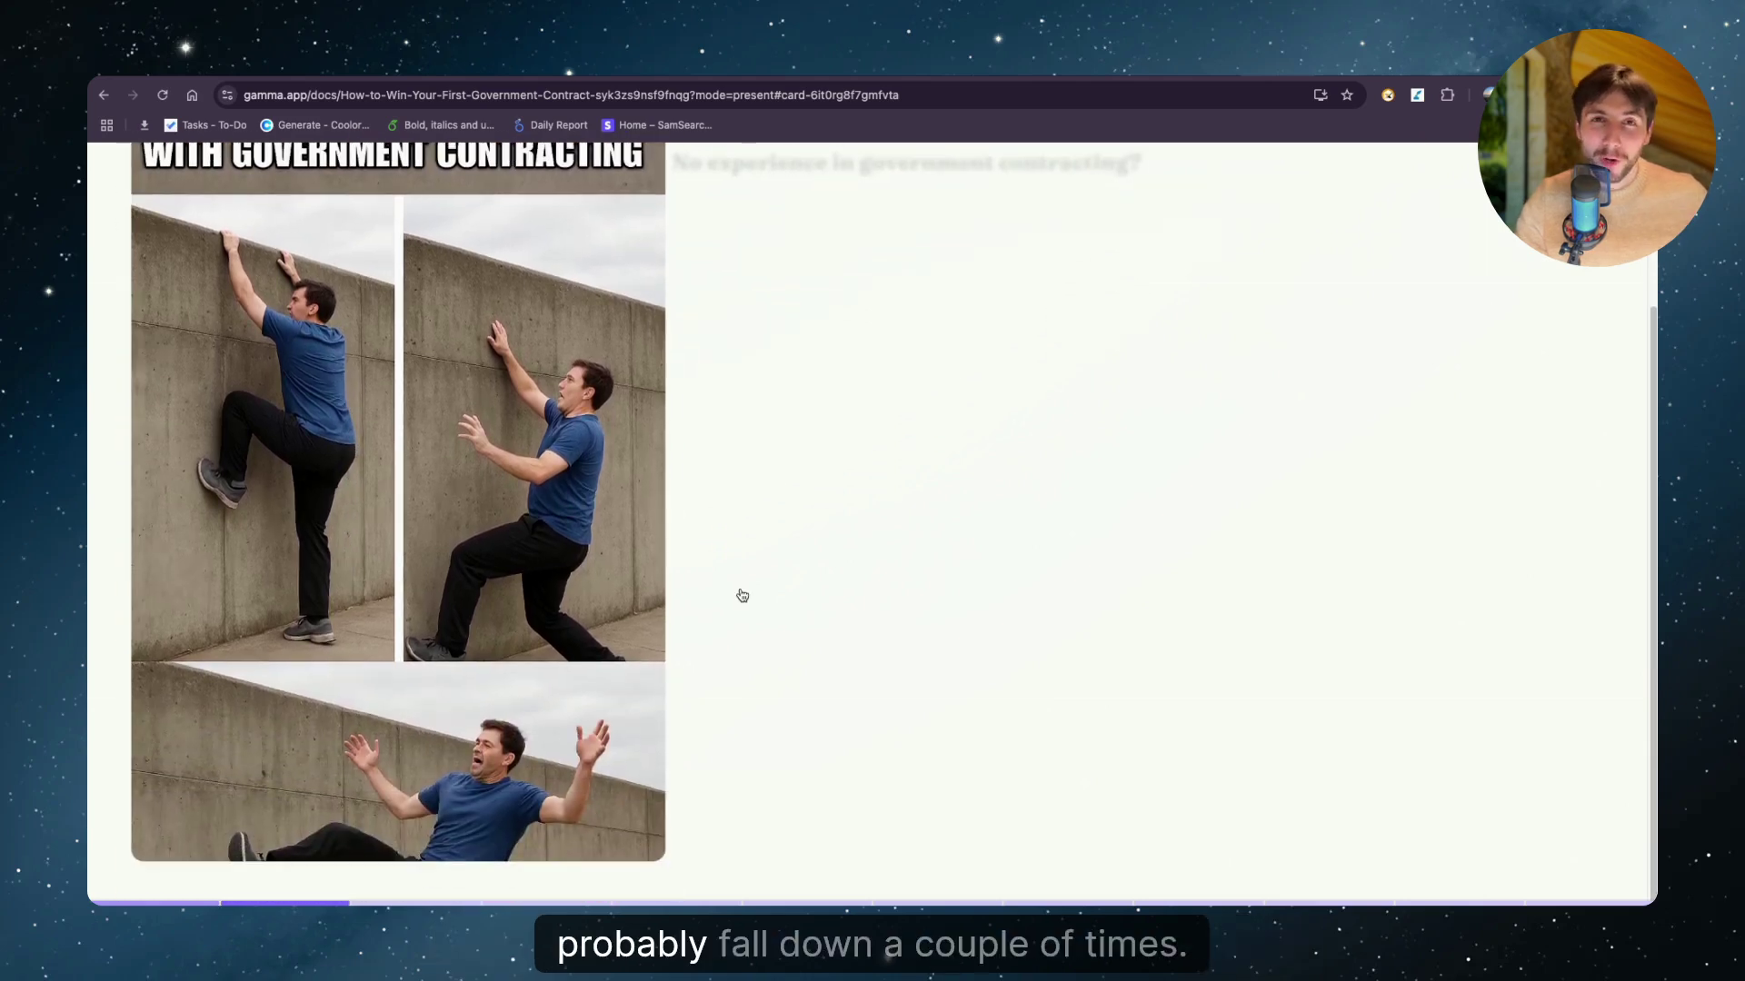
pyautogui.scroll(4, 743, 595)
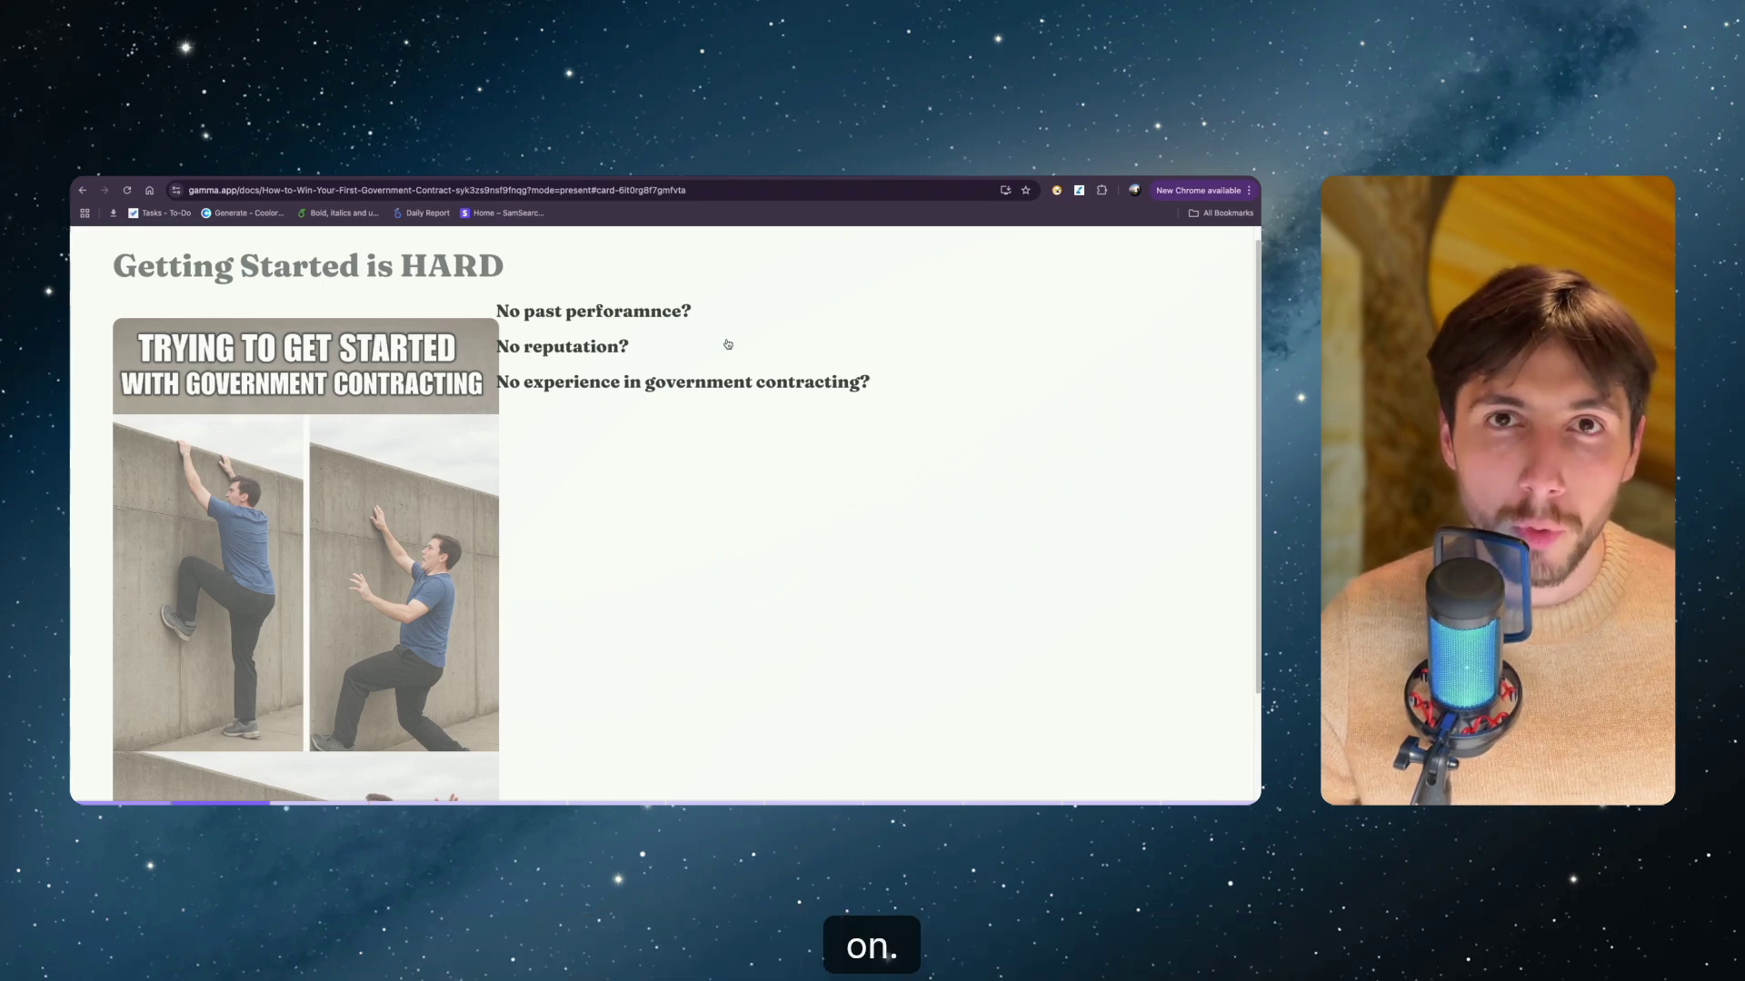
# Step past 'You Could Be Close...' to the 'Solution: Small Contracts' card
pyautogui.press('Right')
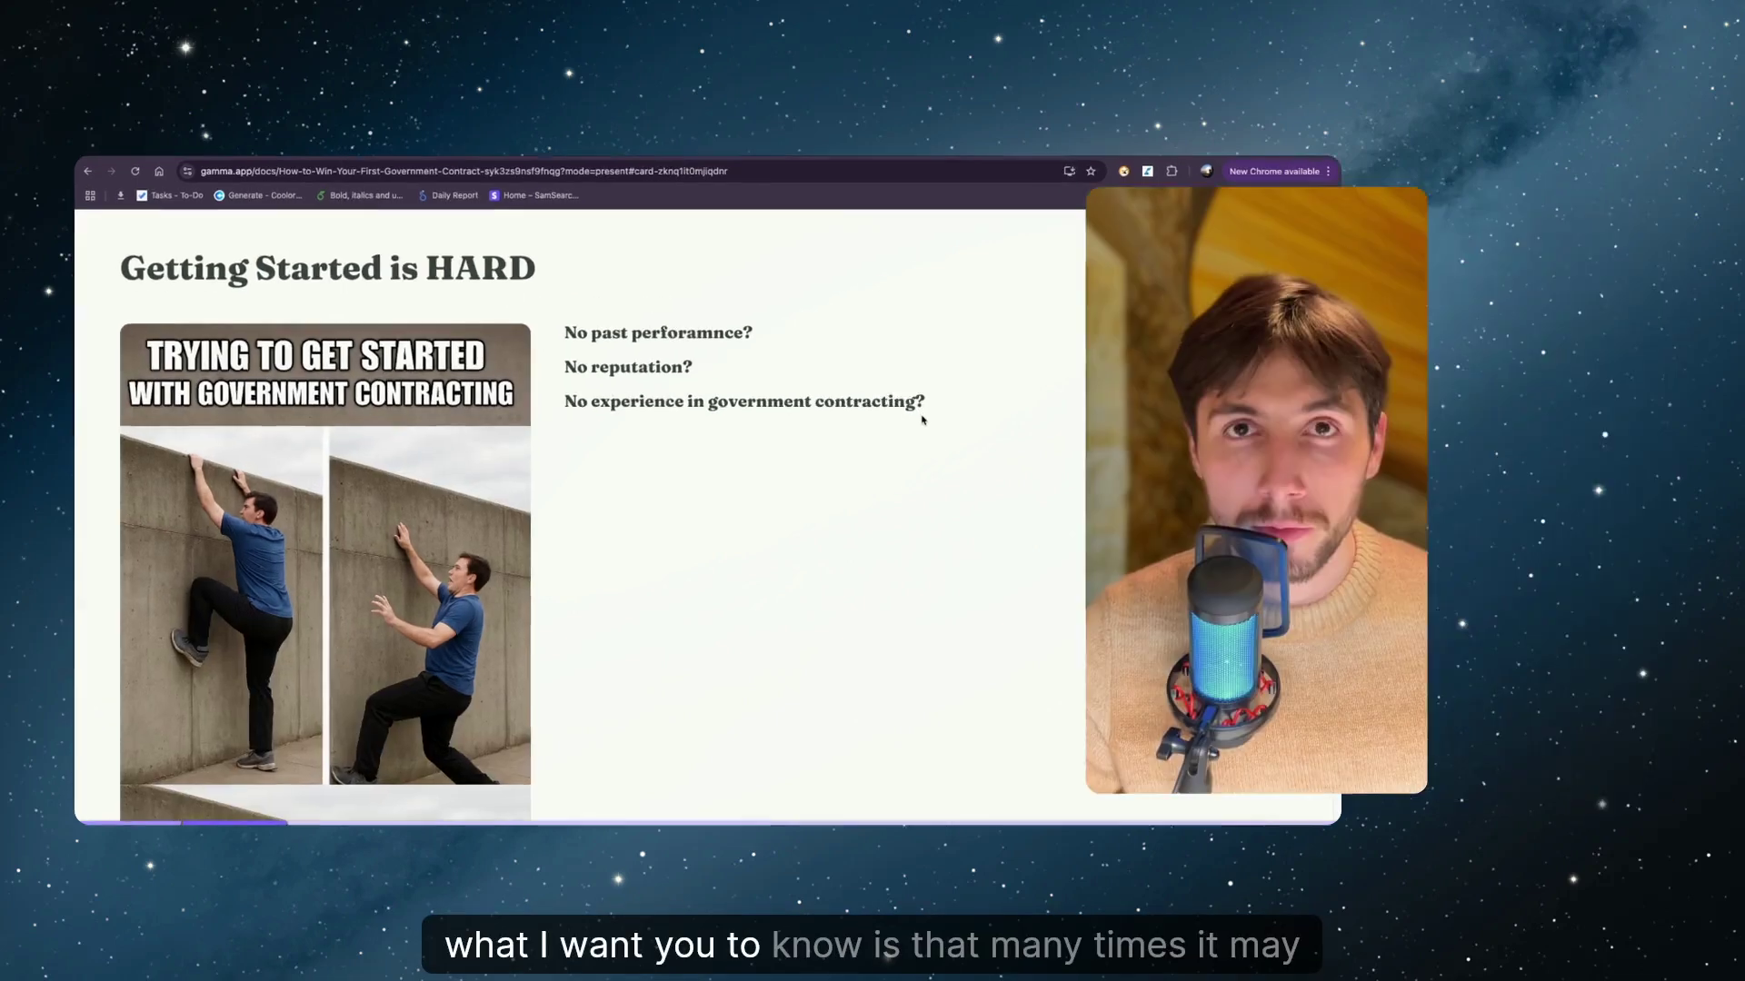
pyautogui.press('Right')
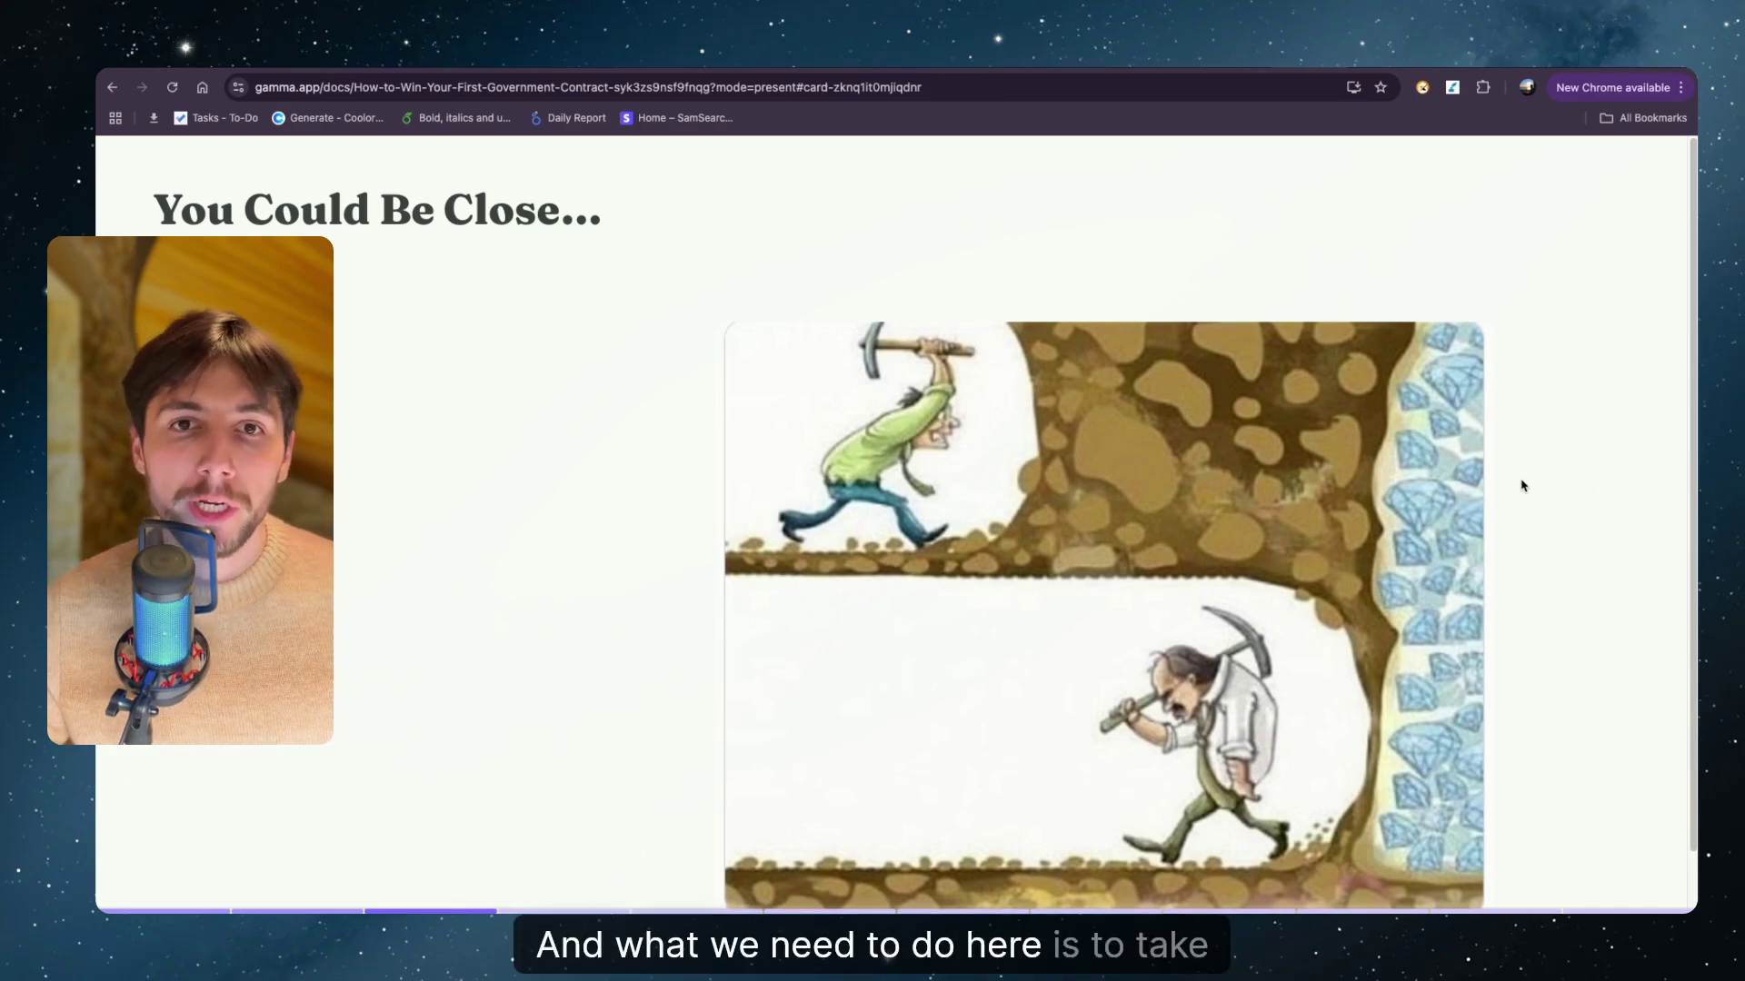
pyautogui.press('Right')
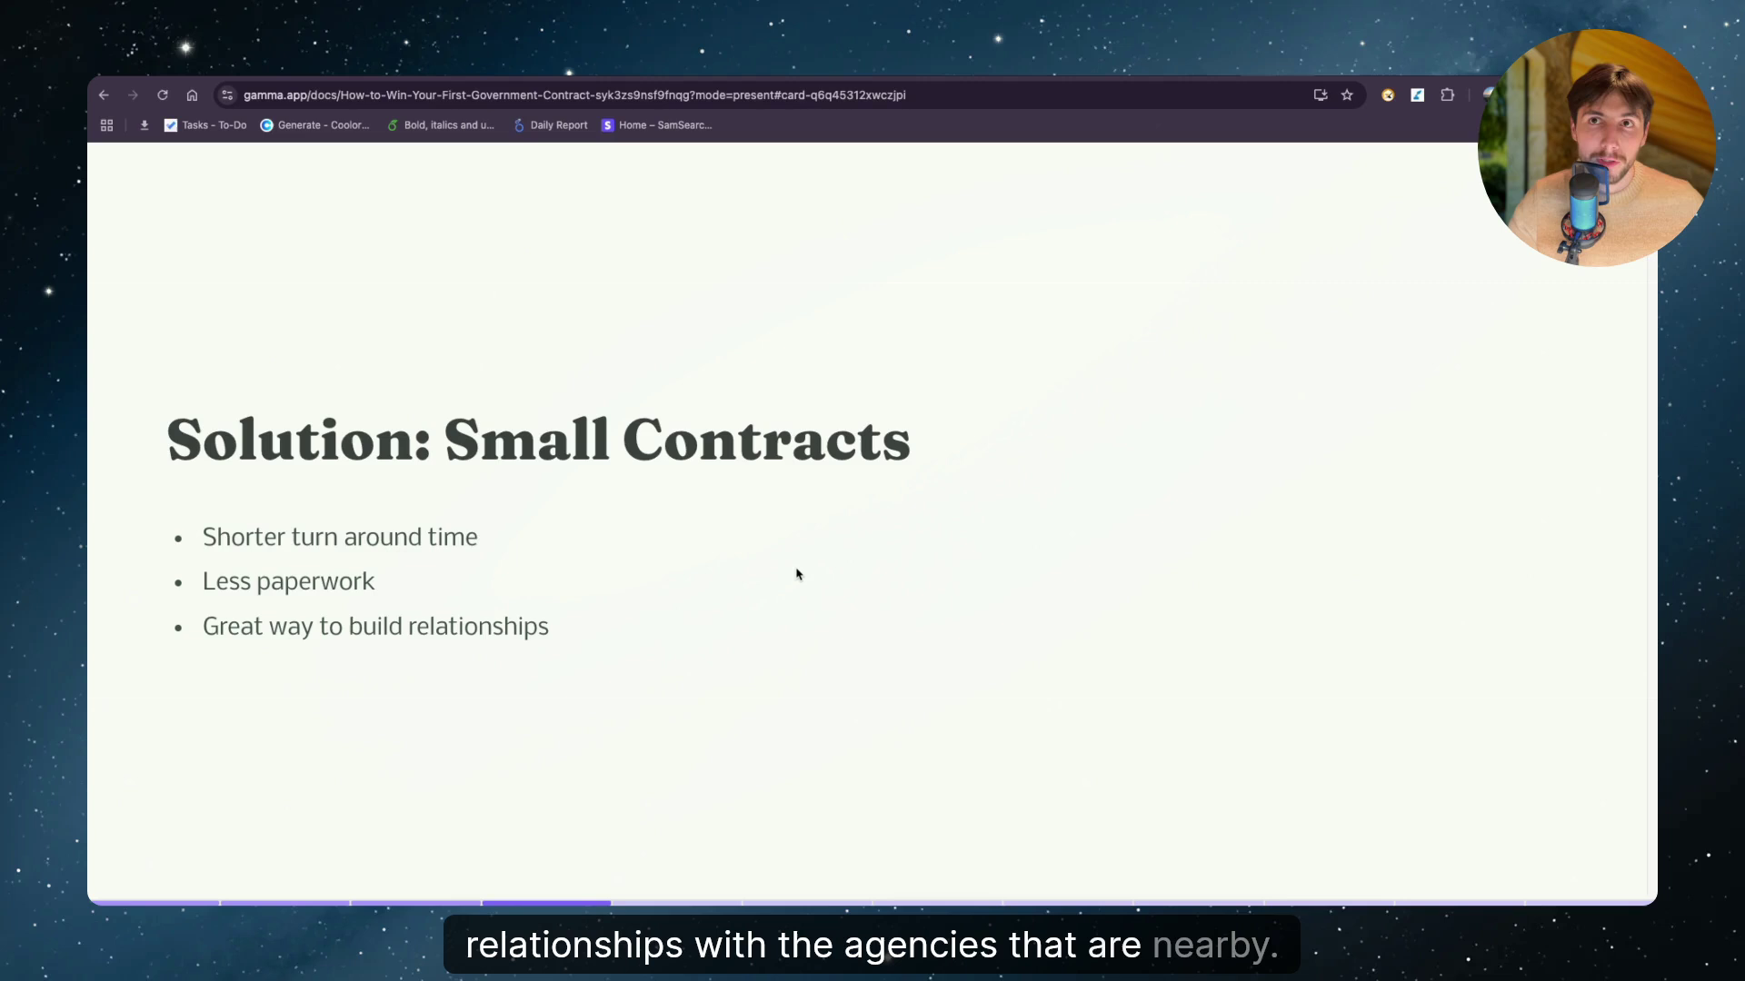
# Show the card comparing Micro Purchases at $10,000 with Simplified Acquisition at $250,000
pyautogui.press('Right')
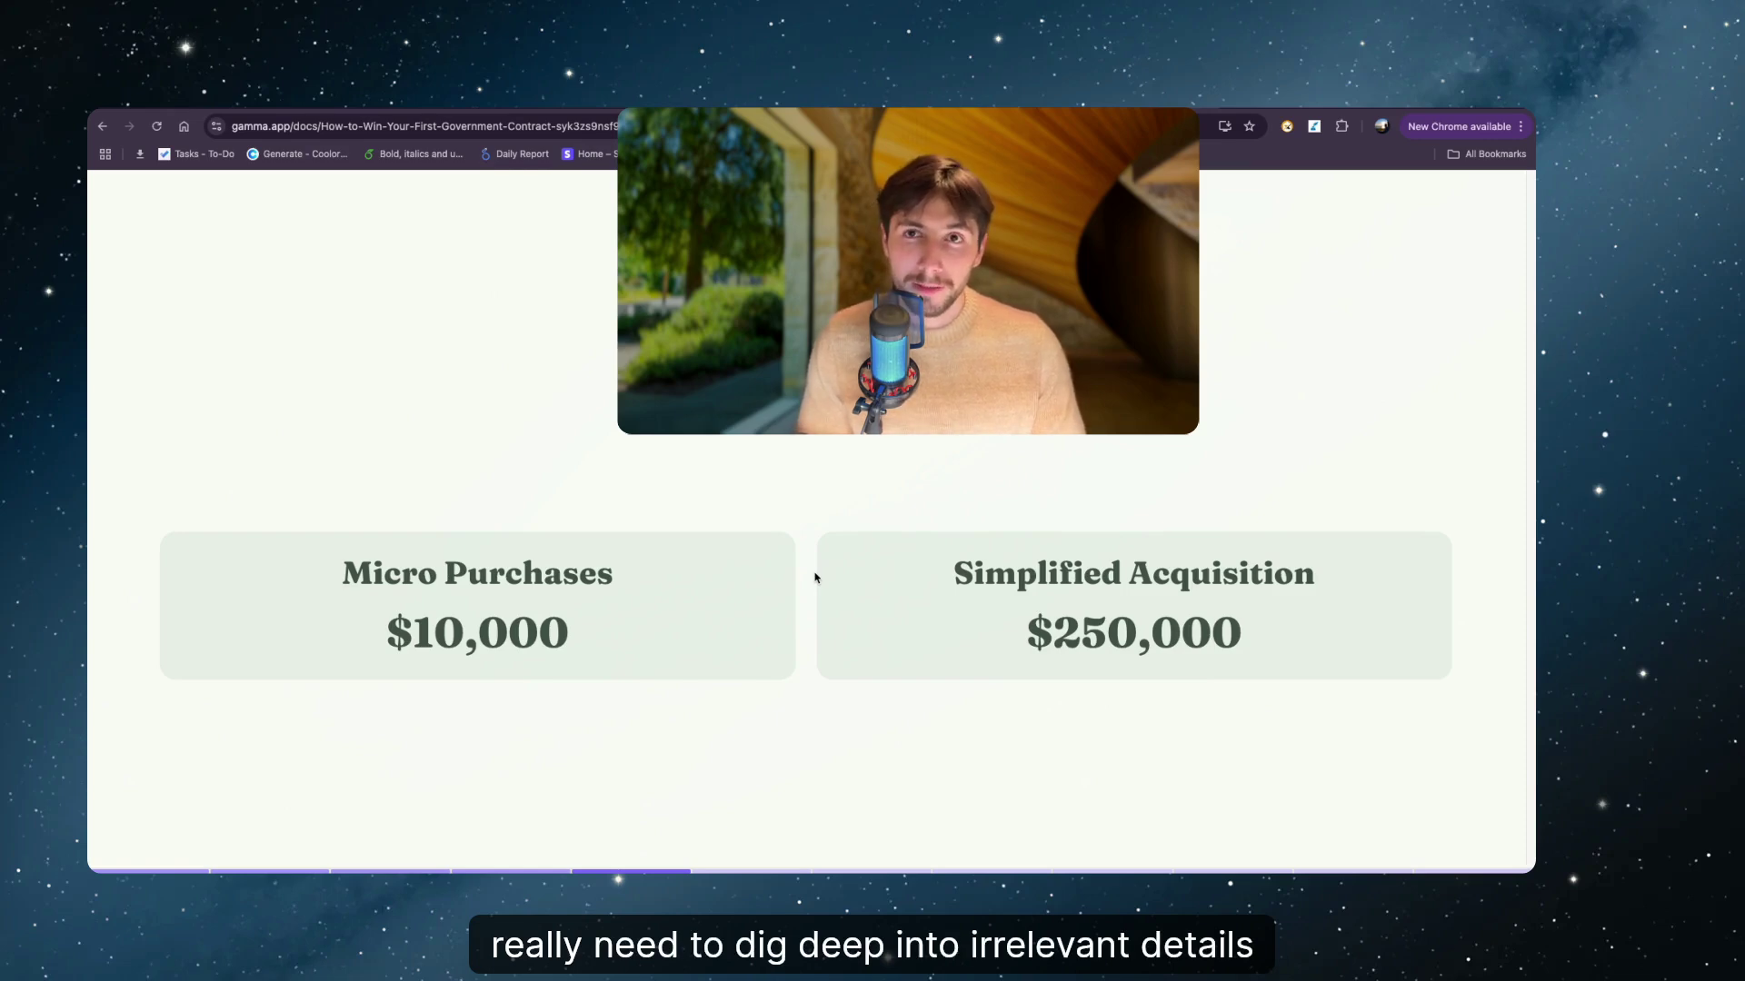
# Reveal the Why Care? reasons ($20 billion yearly, abundant small contracts, easy to win), then advance
pyautogui.press('Right')
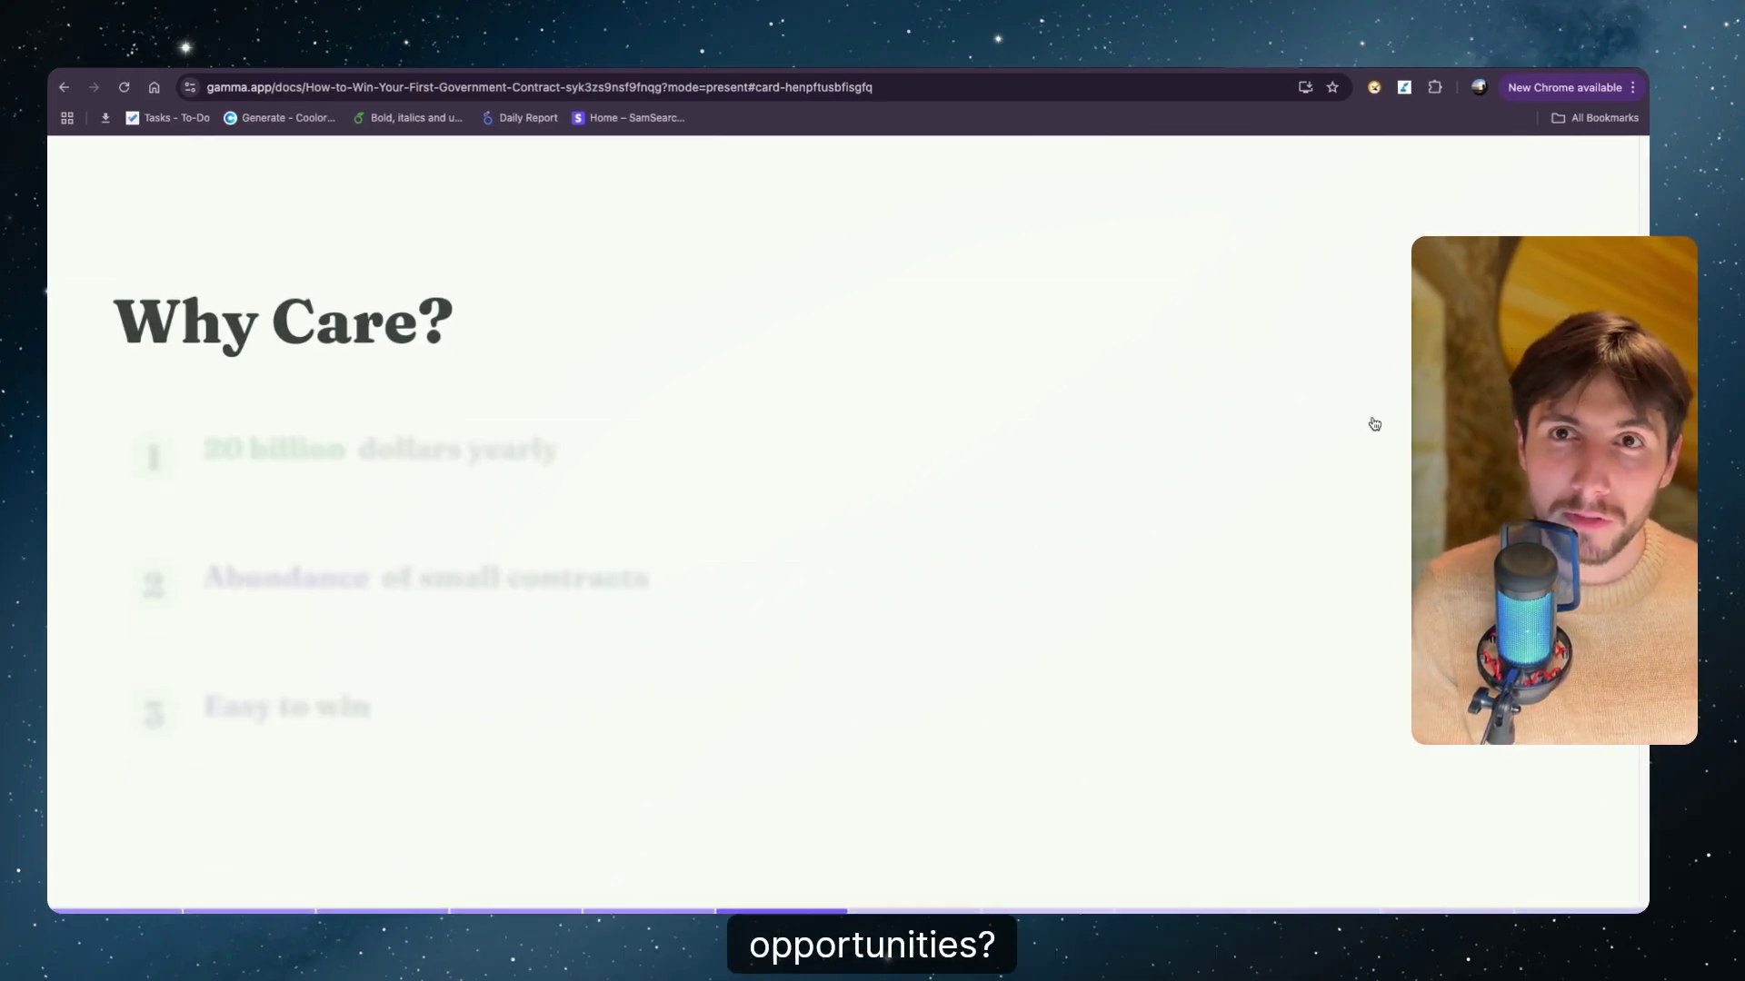
pyautogui.press('Right')
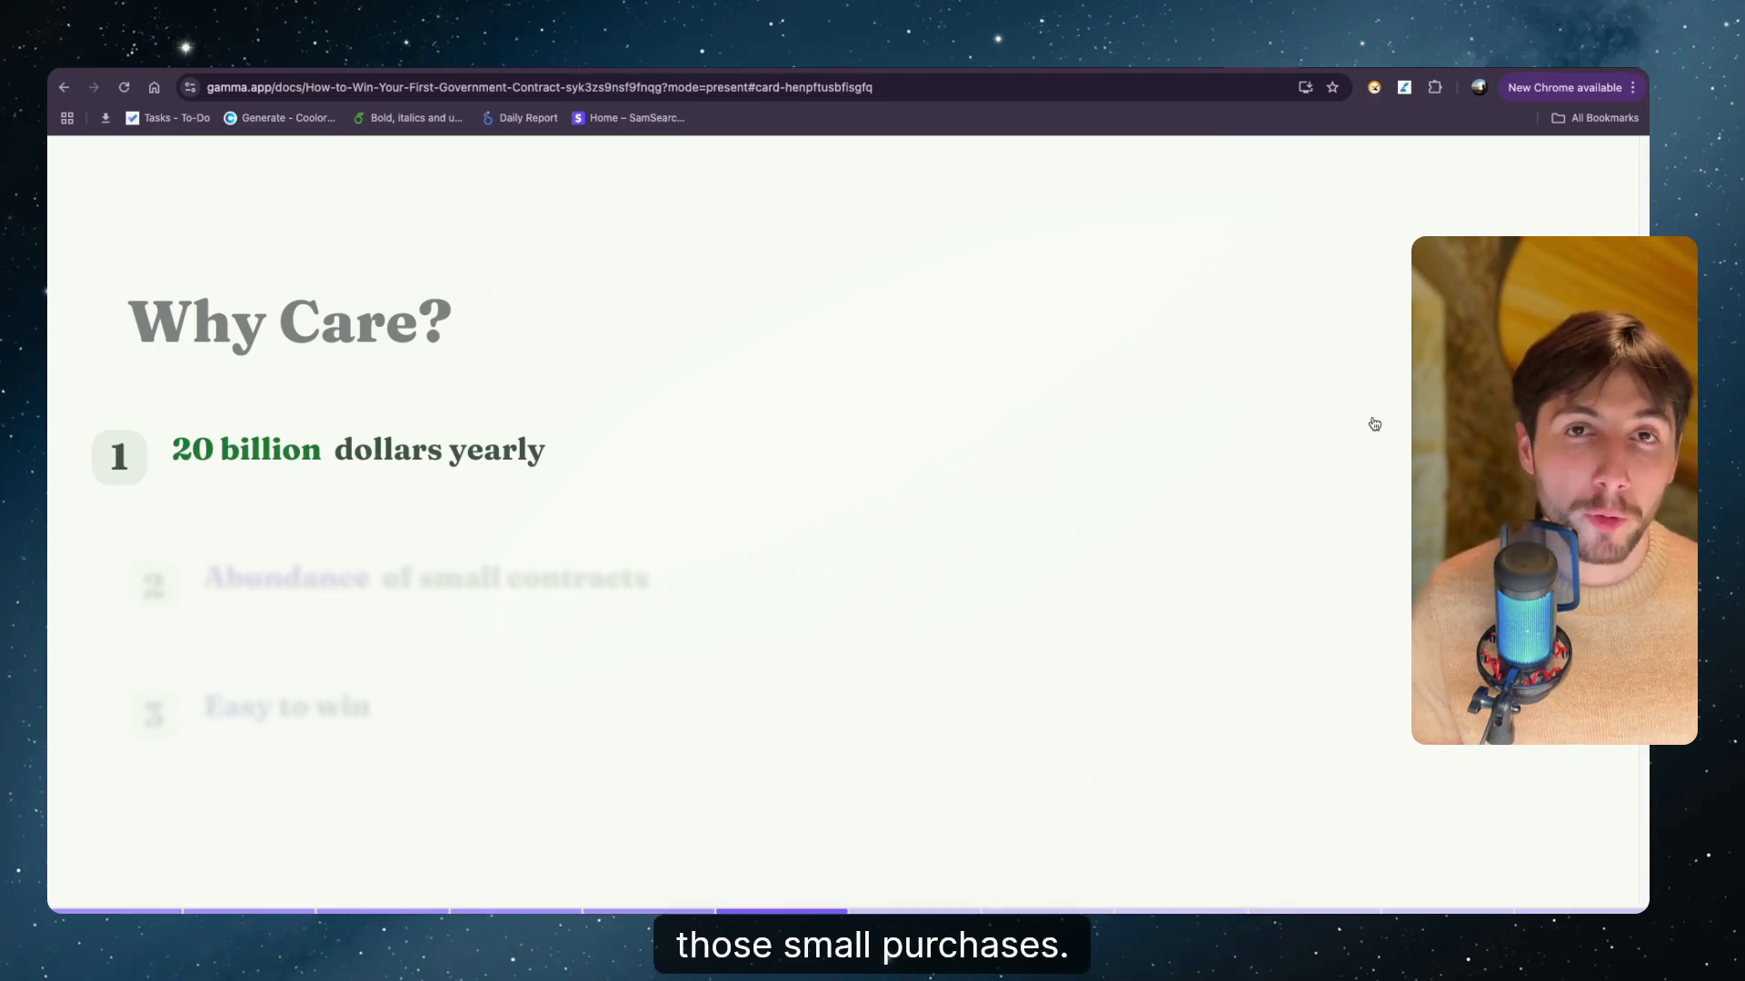
pyautogui.press('Right')
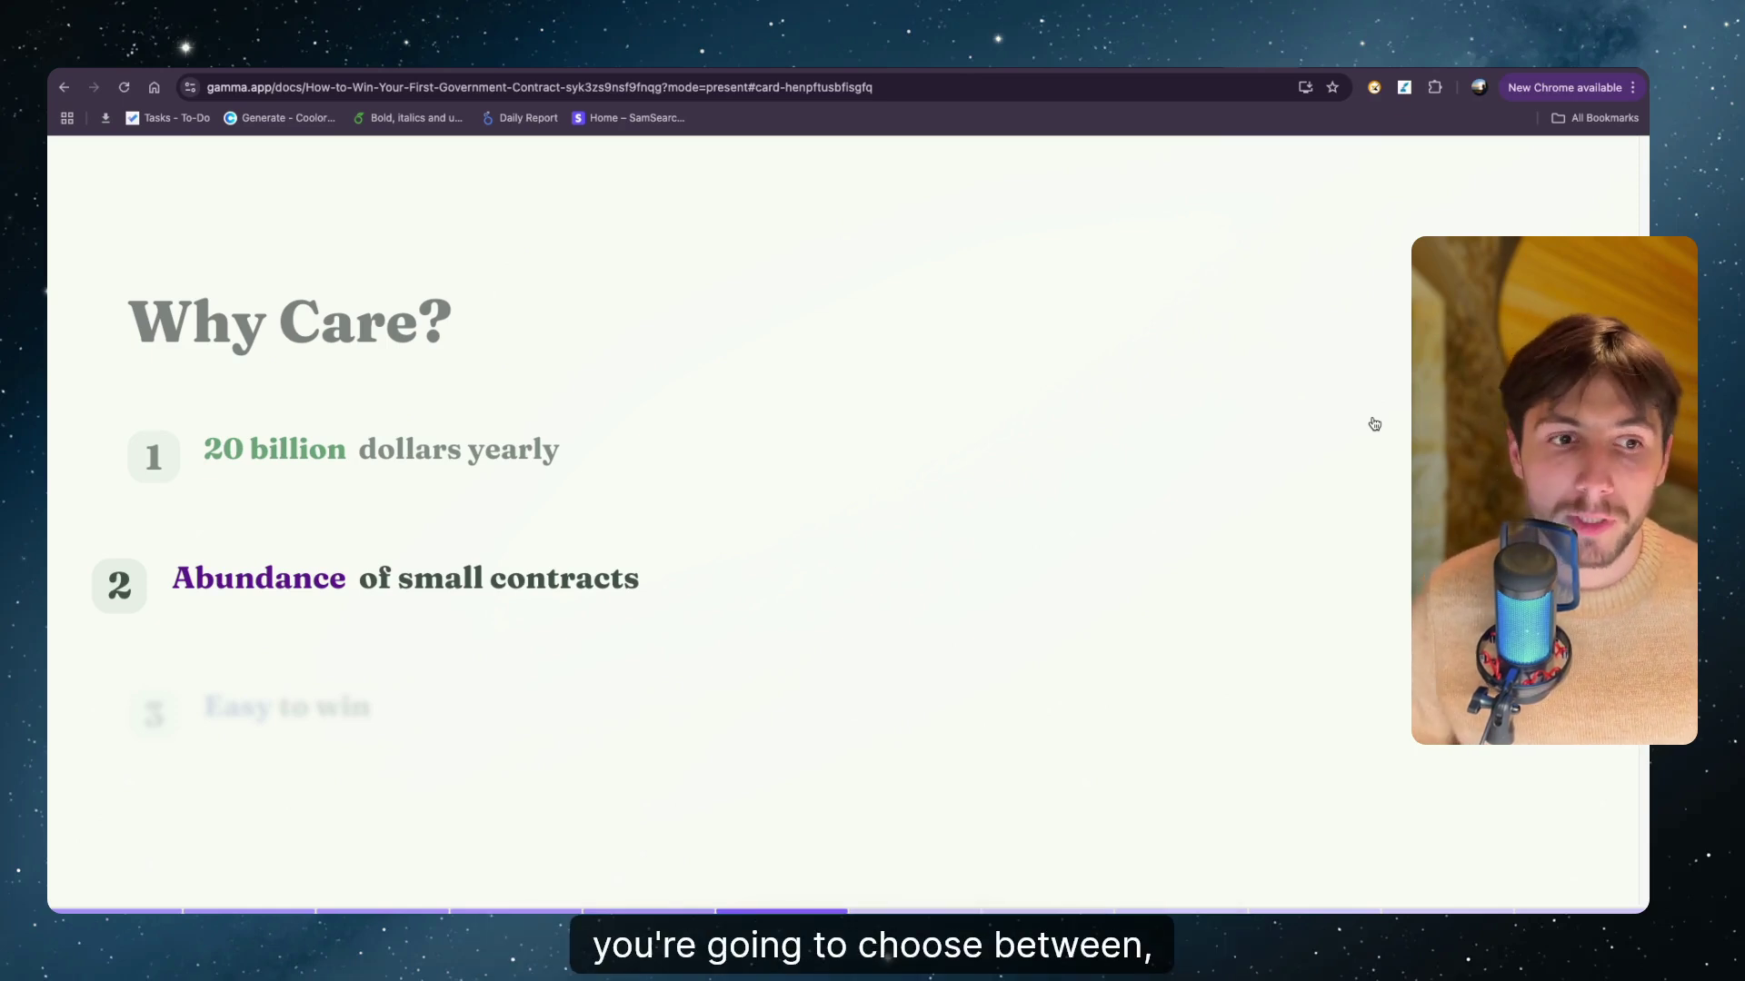
pyautogui.press('Right')
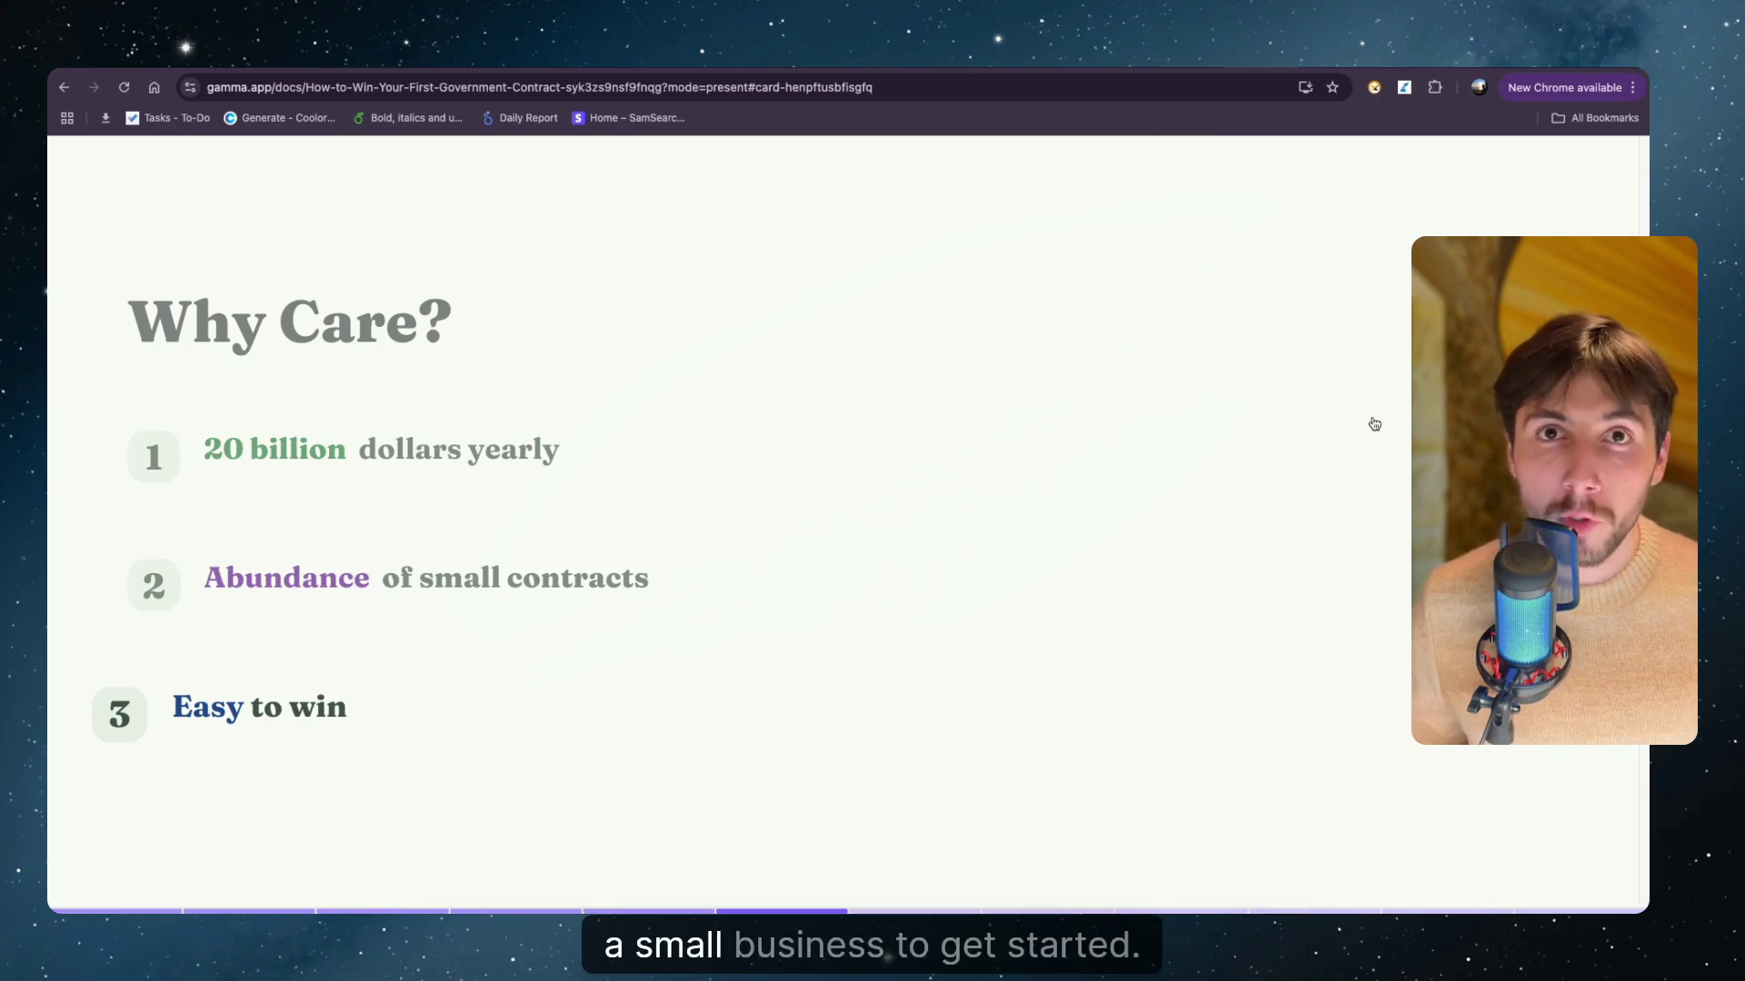
pyautogui.press('Right')
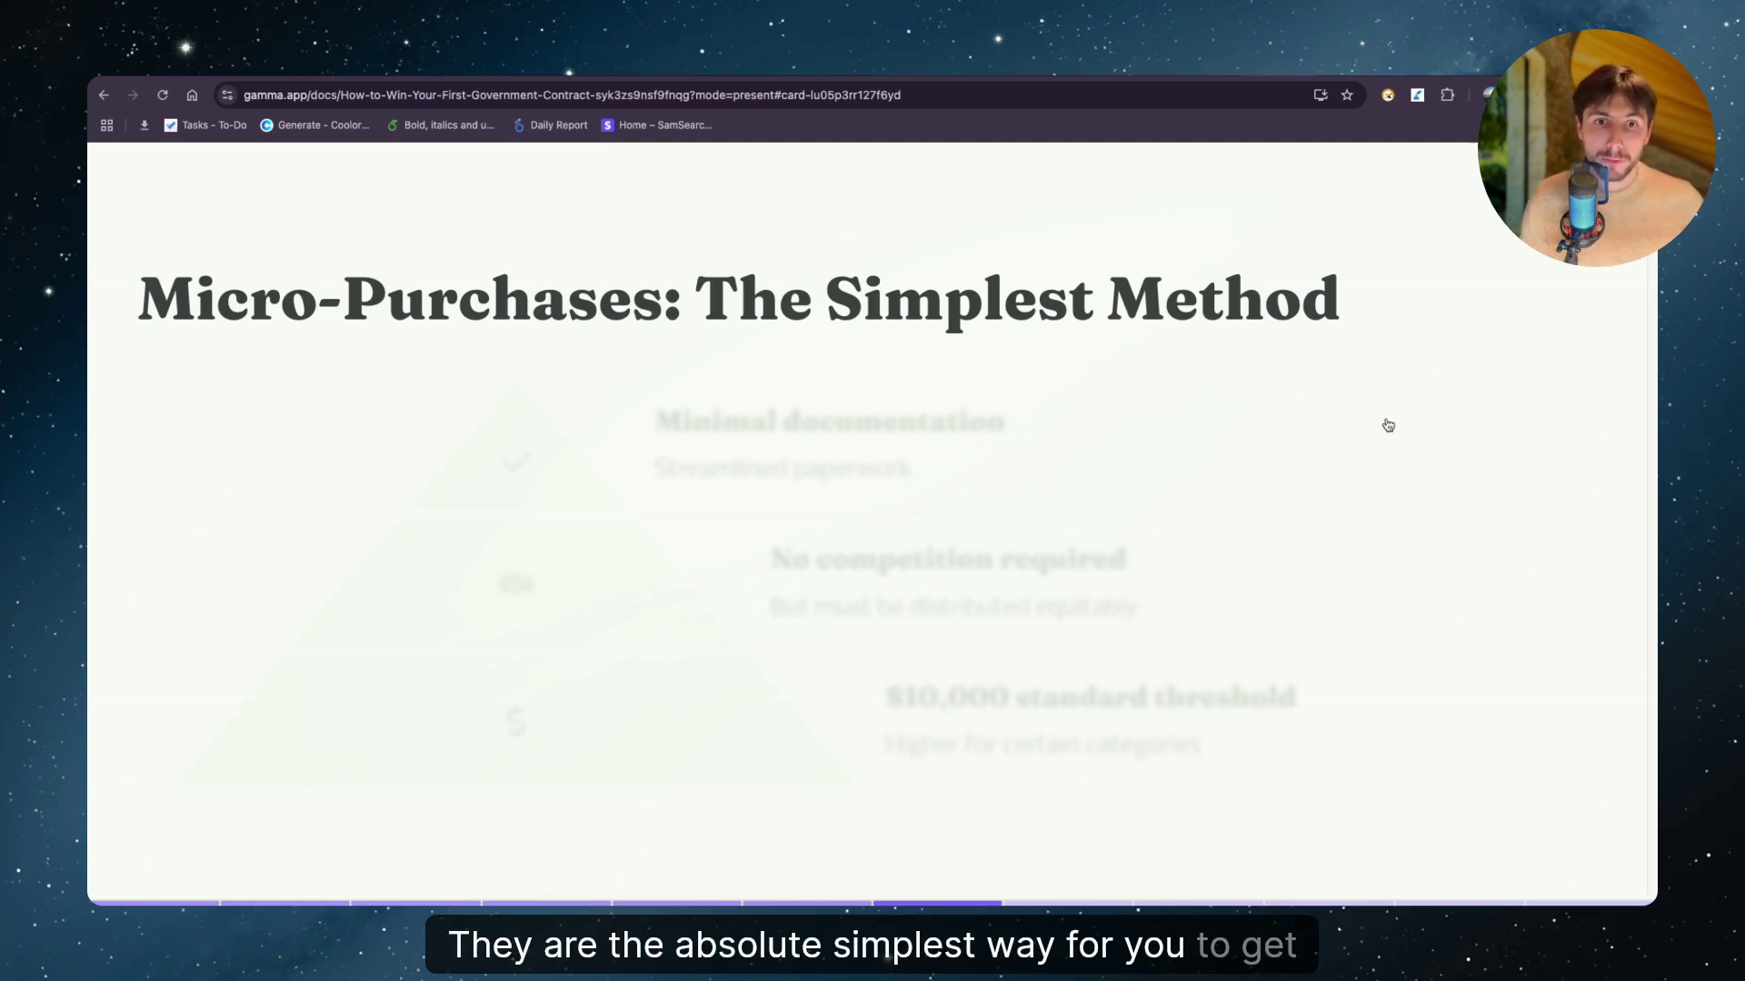
# Reveal the Minimal documentation, No competition required and $10,000 standard threshold tiers
pyautogui.press('Right')
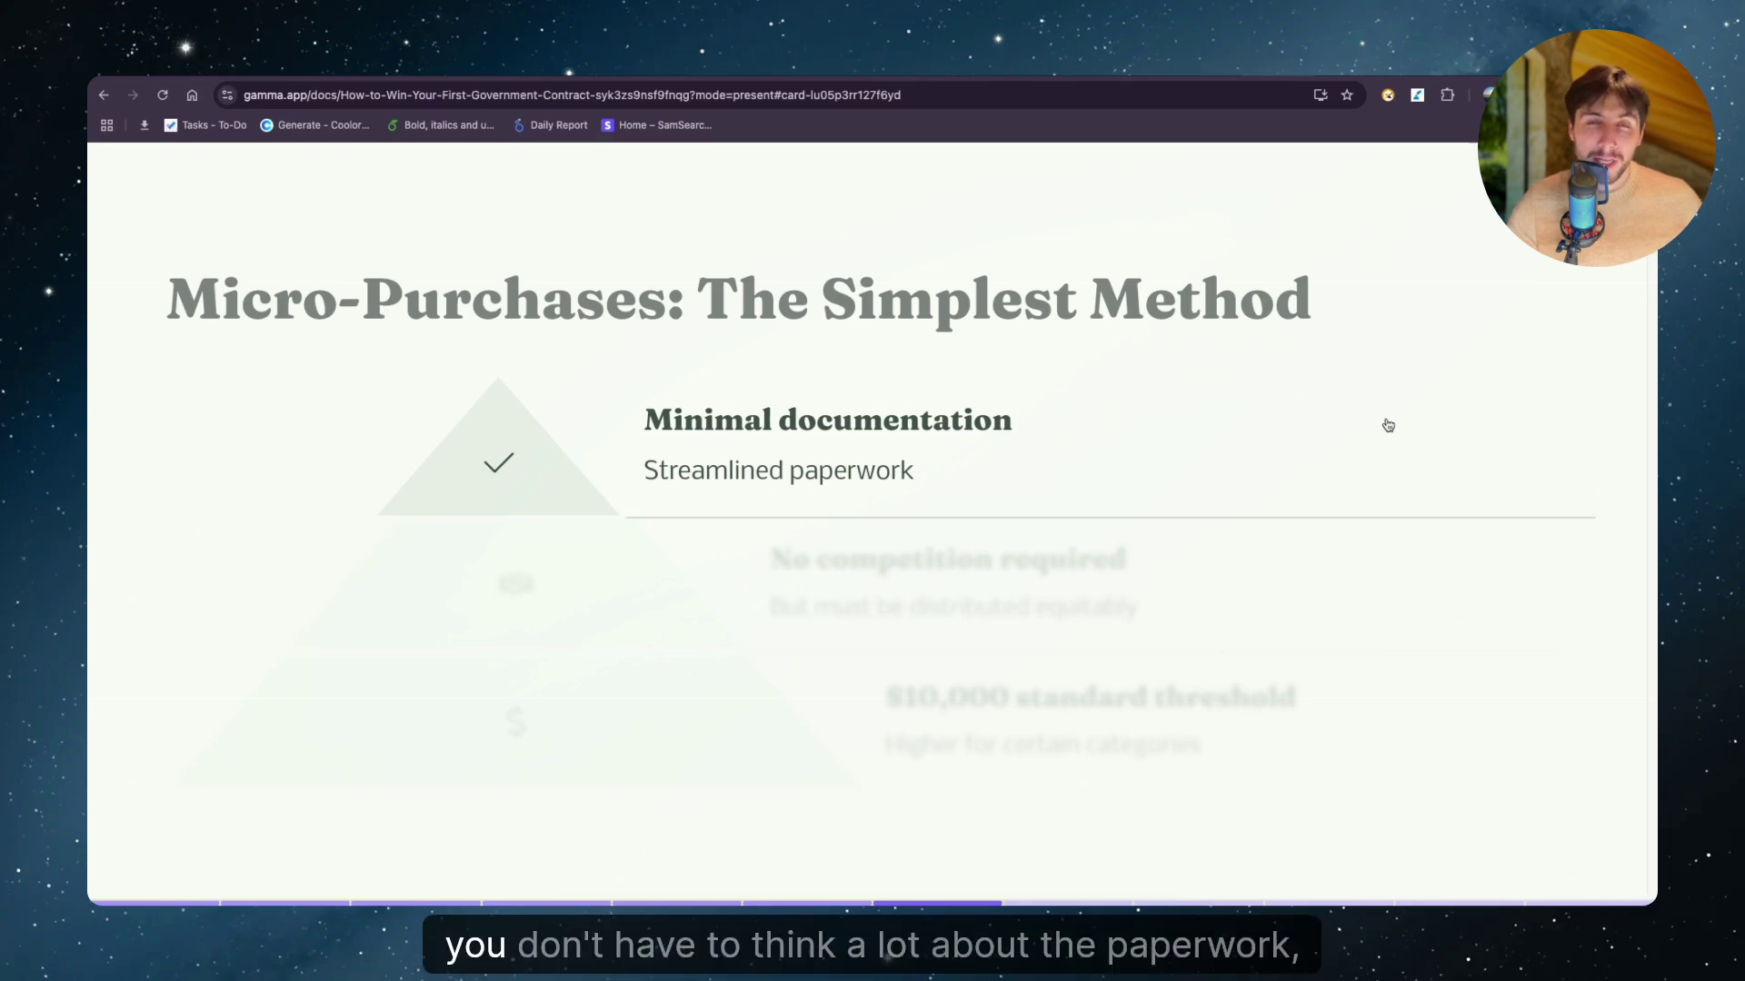
pyautogui.press('Right')
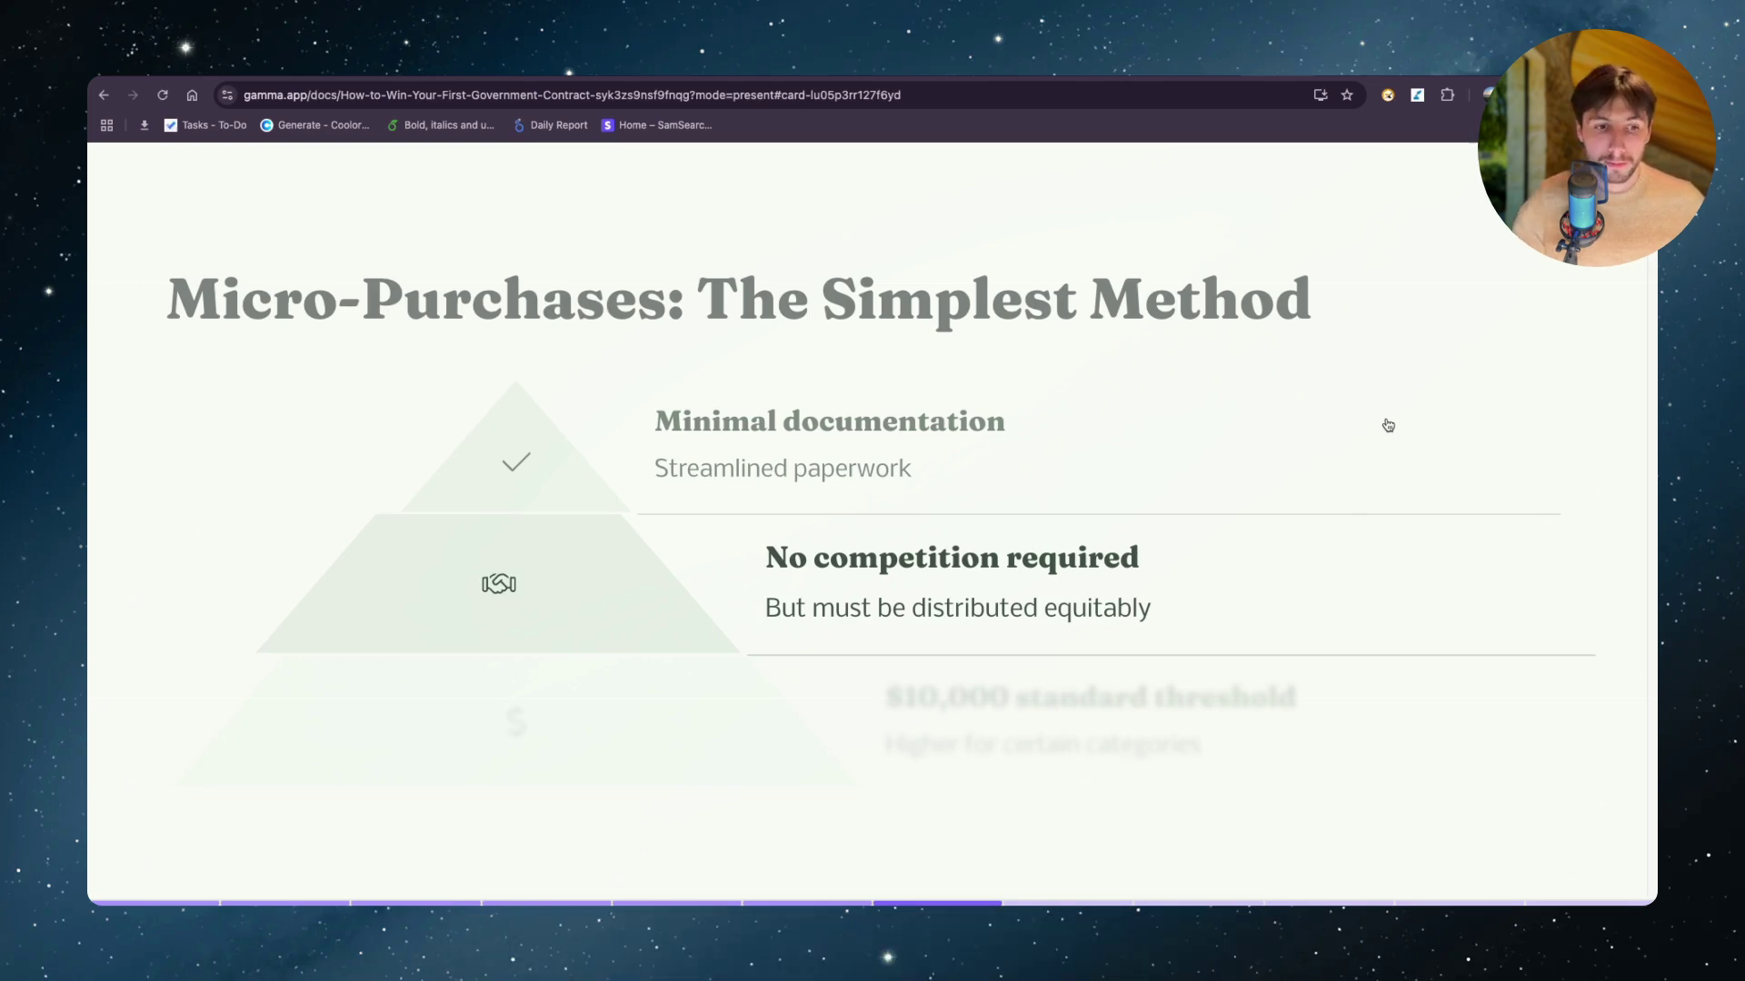
pyautogui.press('Right')
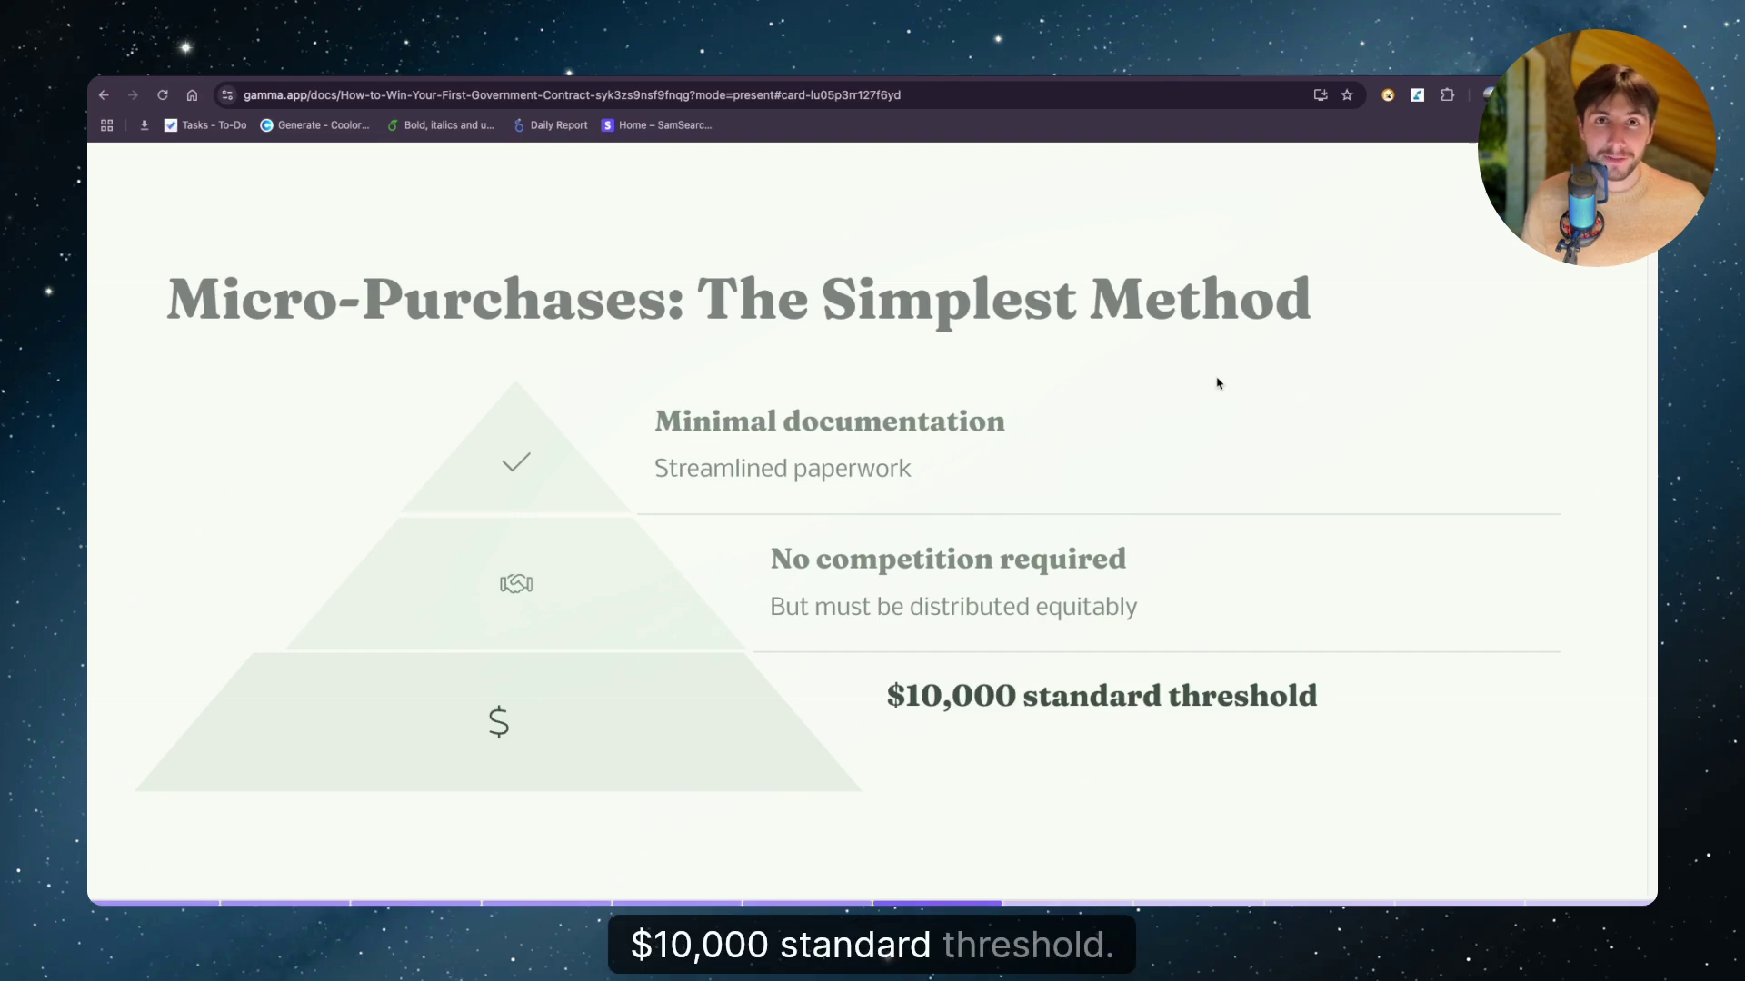
# Show the 'Micro Purchases: Advantages' card with its five bullets through Fast Bidding Process
pyautogui.press('Right')
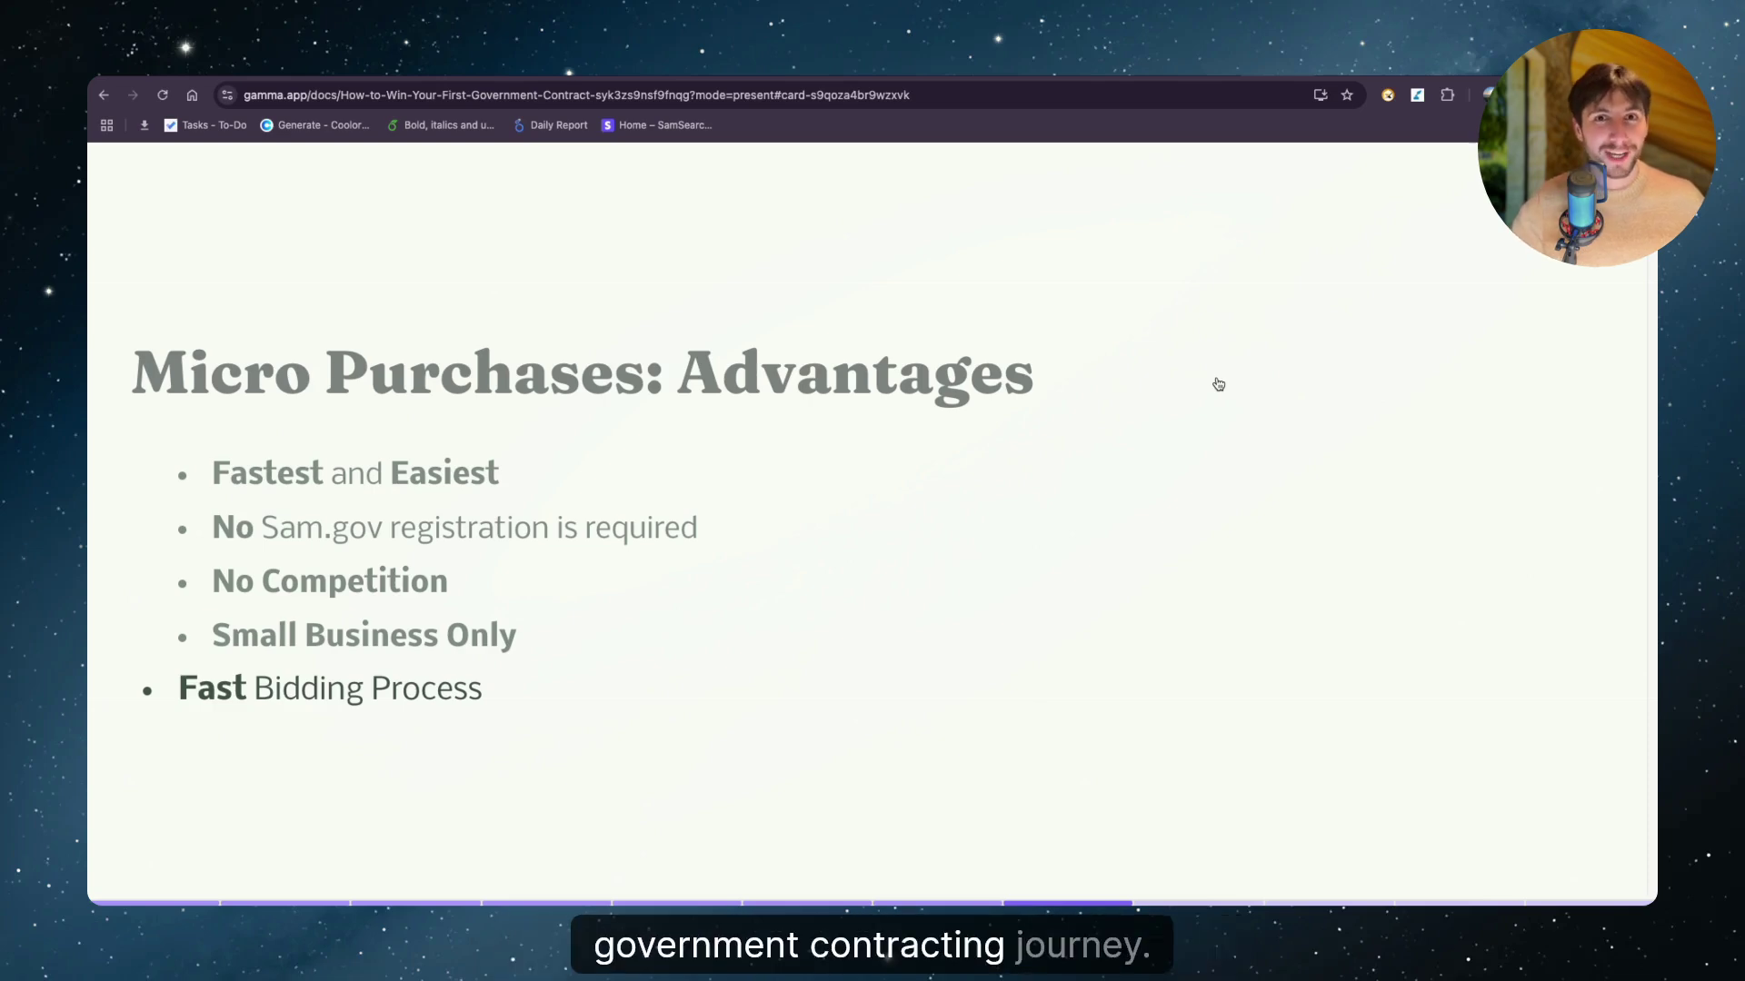
# Move through the $250K SAT card to 'Benefits of Using Simplified Acquisitions'
pyautogui.press('Right')
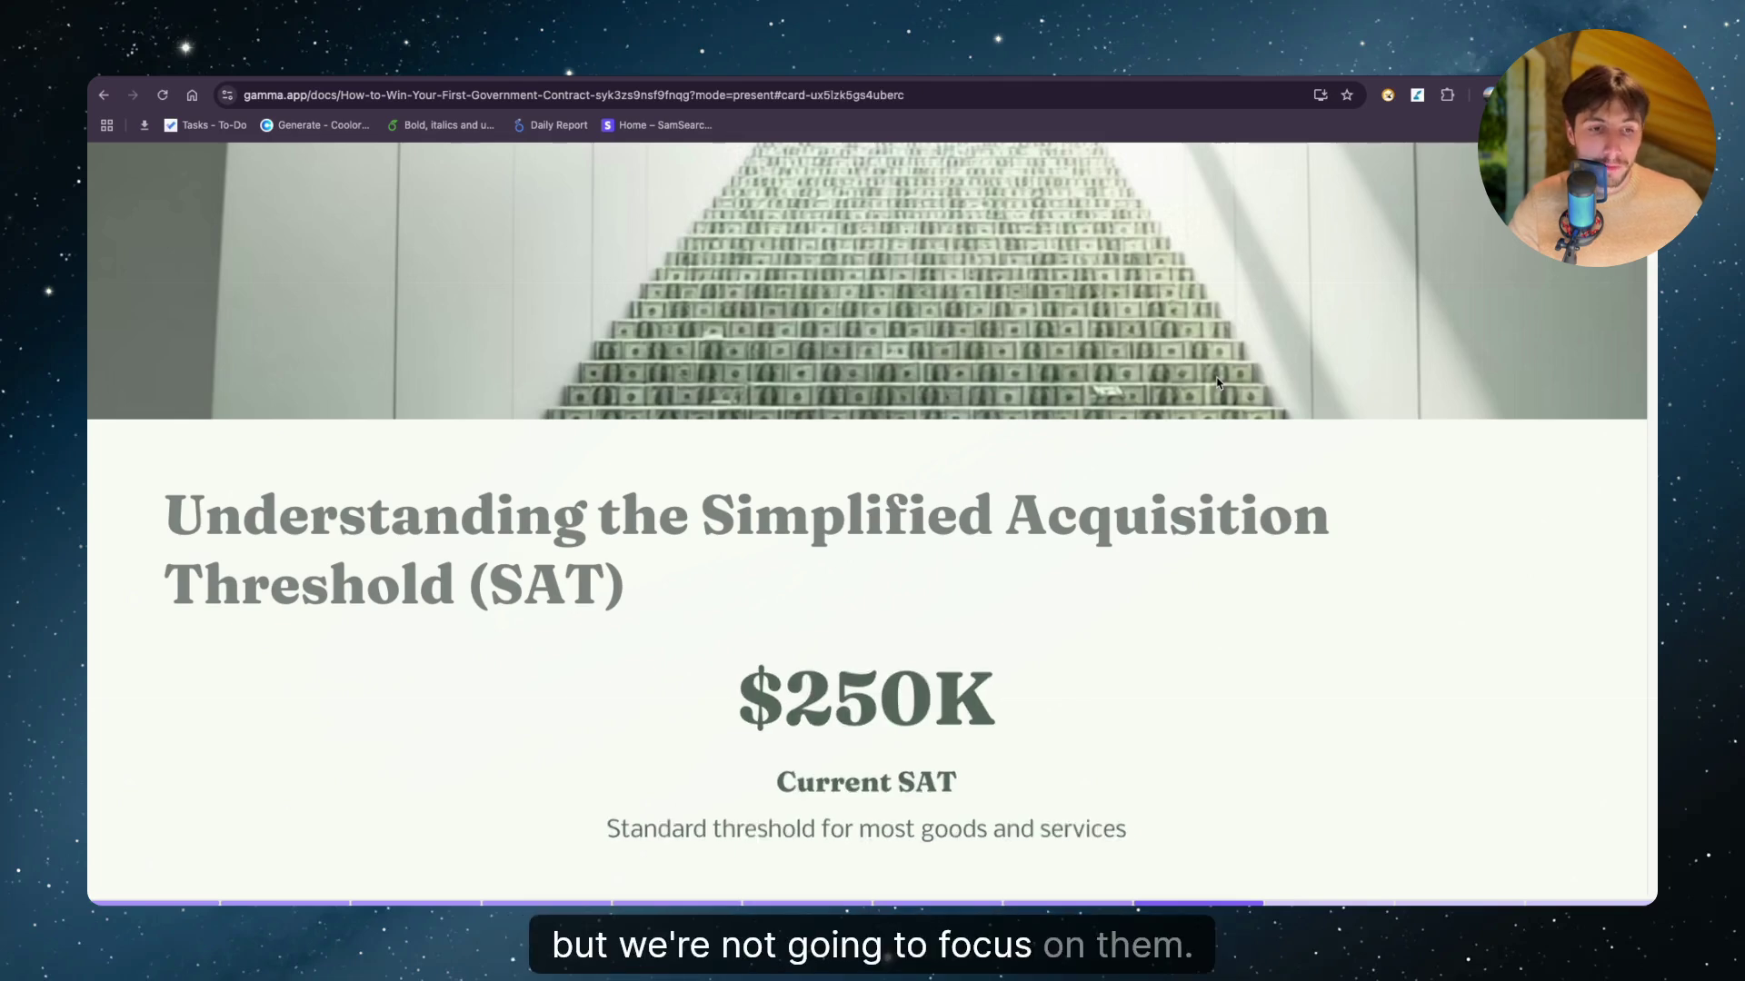
pyautogui.press('Right')
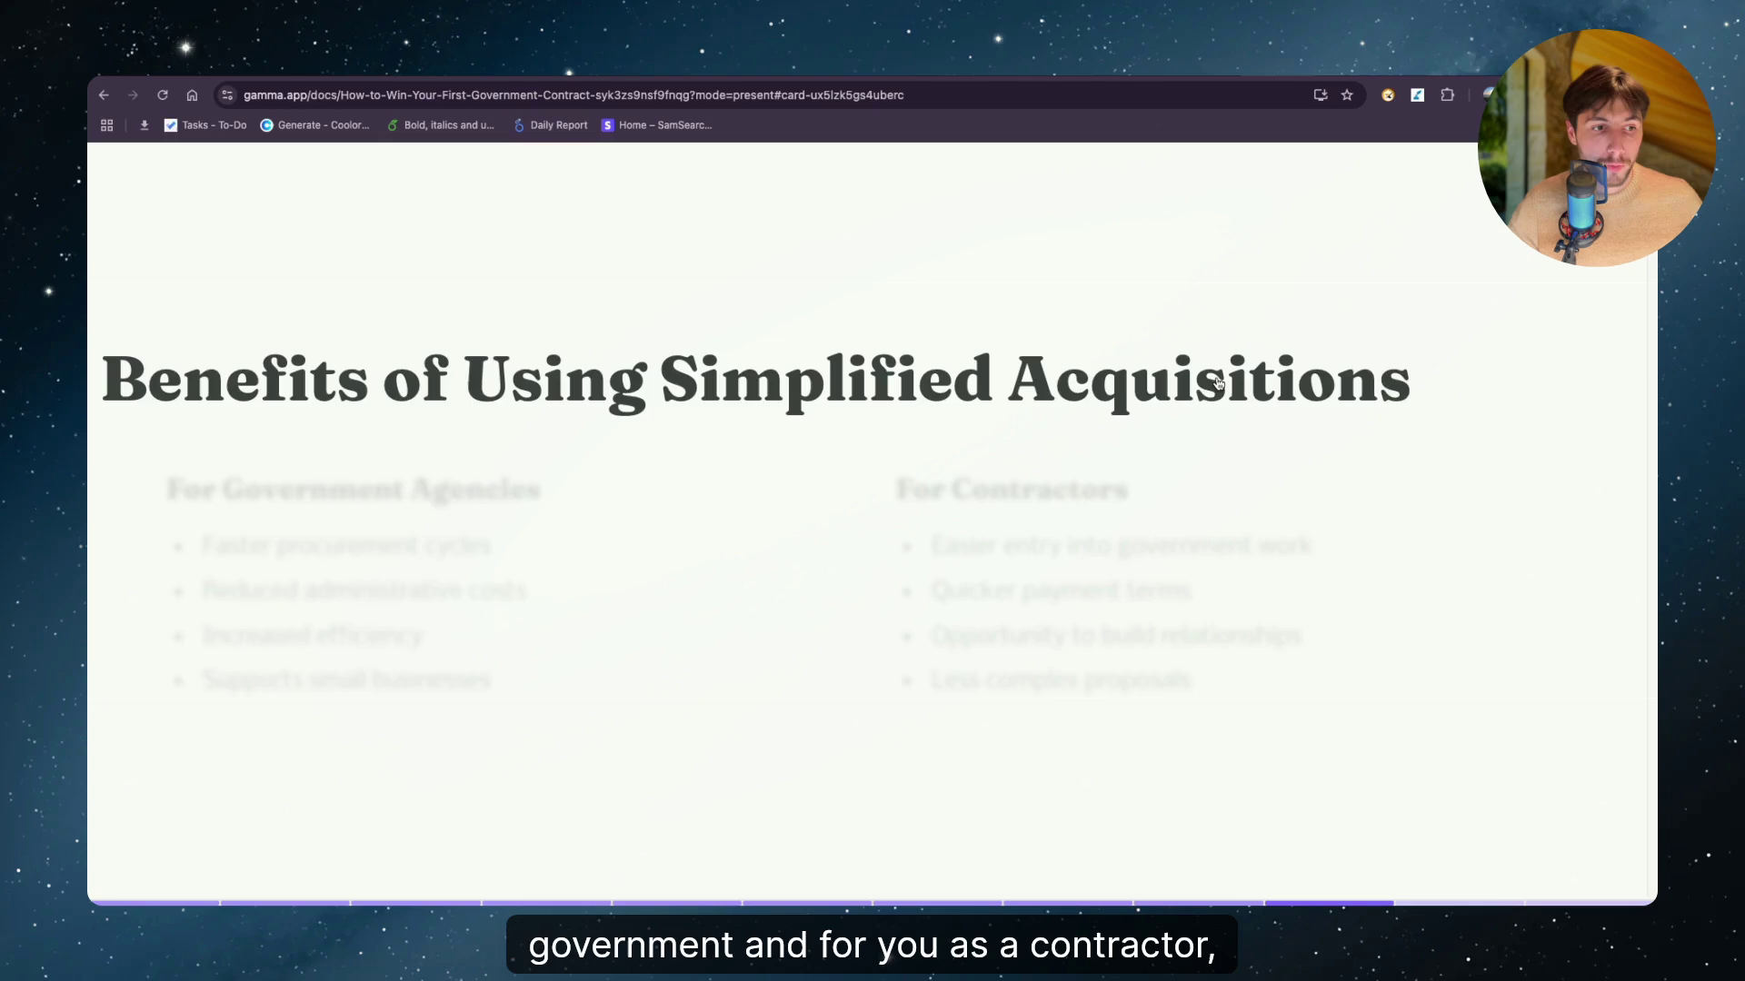
# Reveal the For Government Agencies and For Contractors columns, then reach 'How to get Started?'
pyautogui.press('Right')
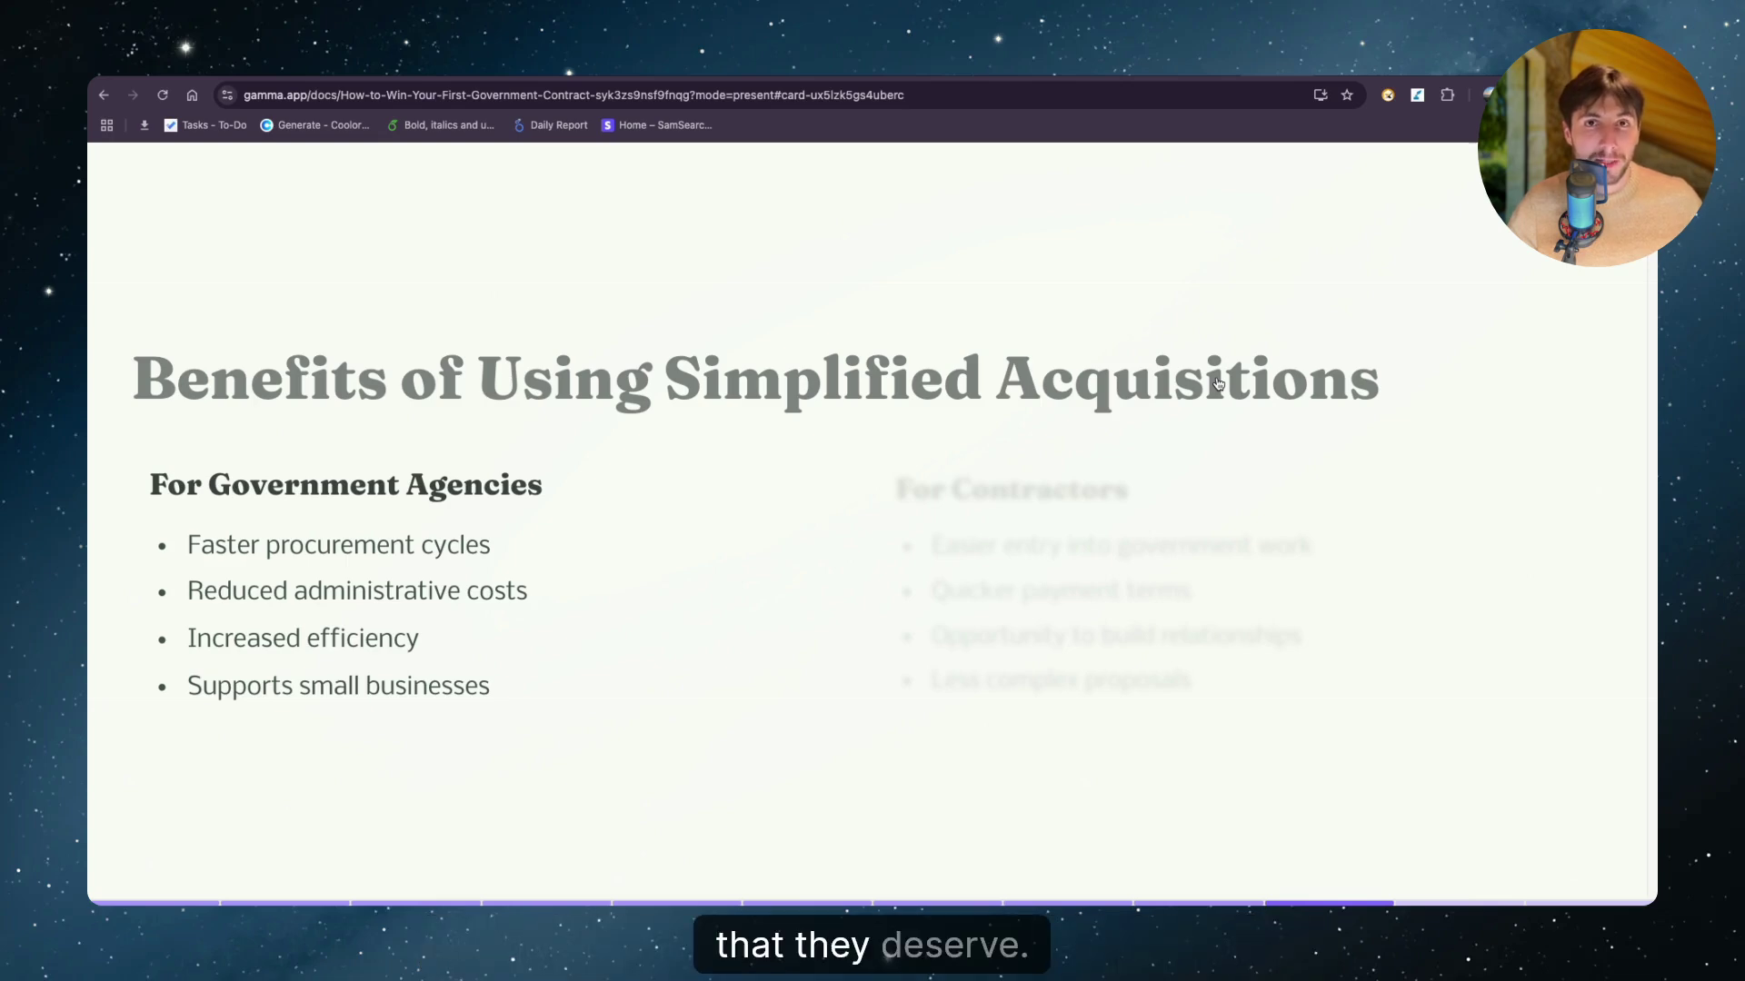
pyautogui.press('Right')
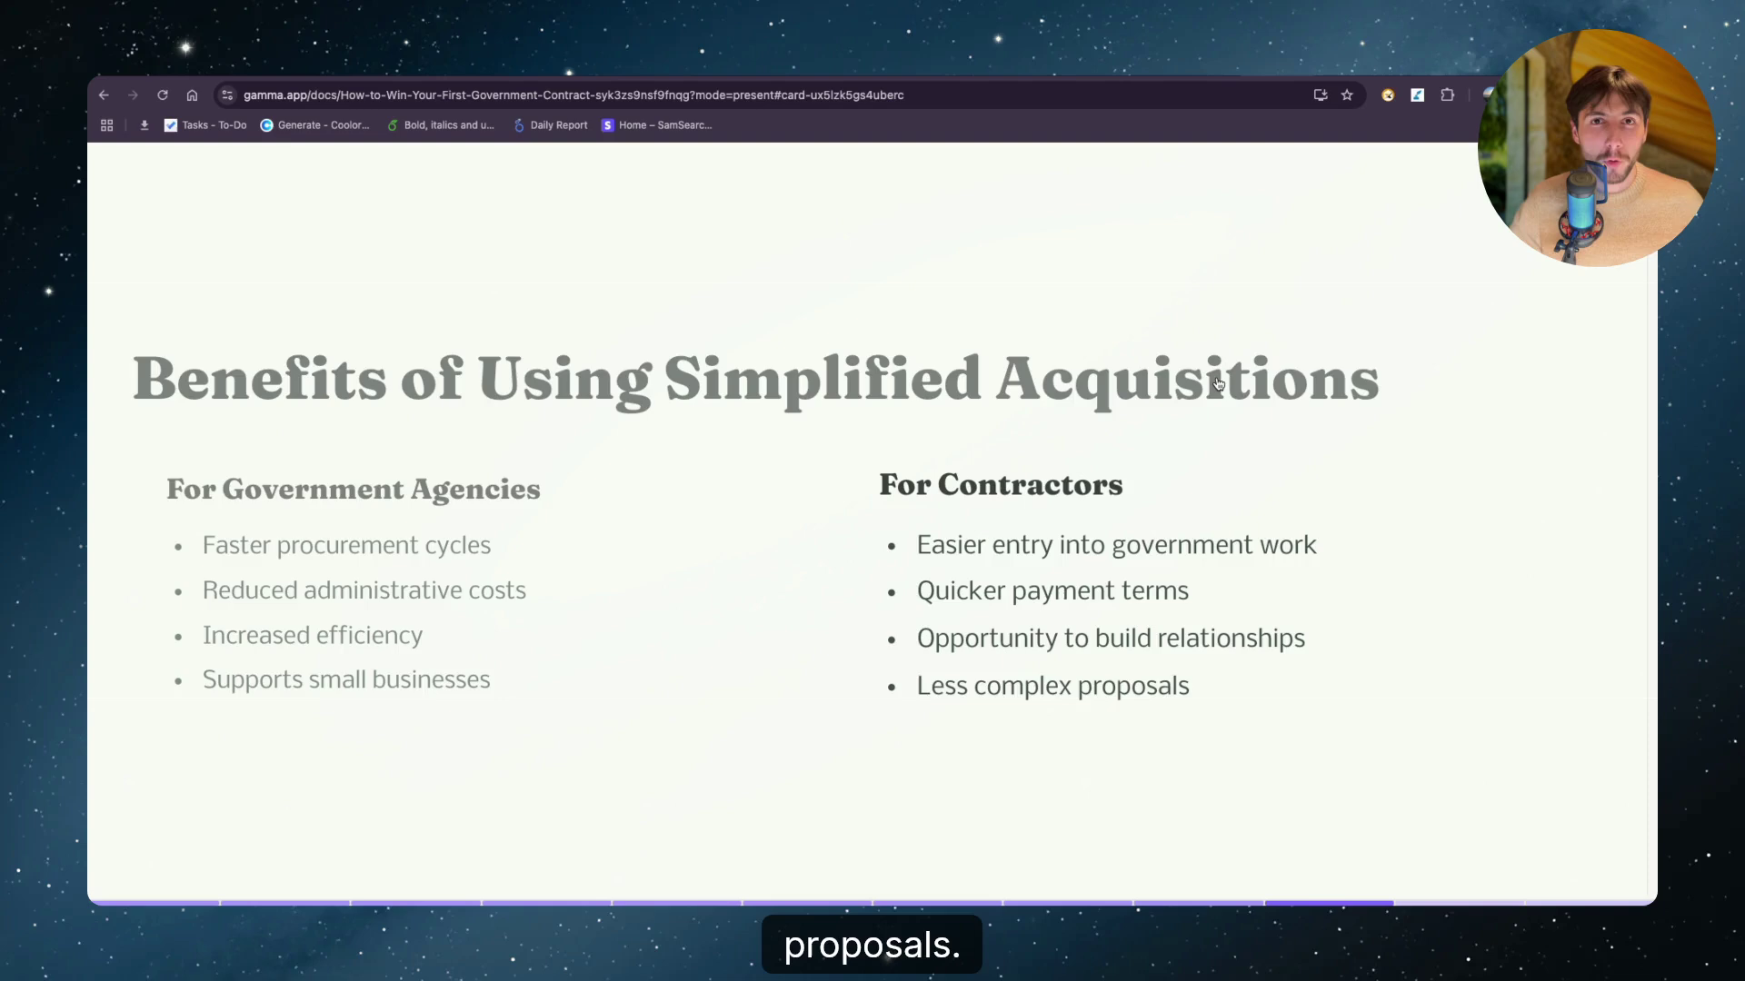
pyautogui.press('Right')
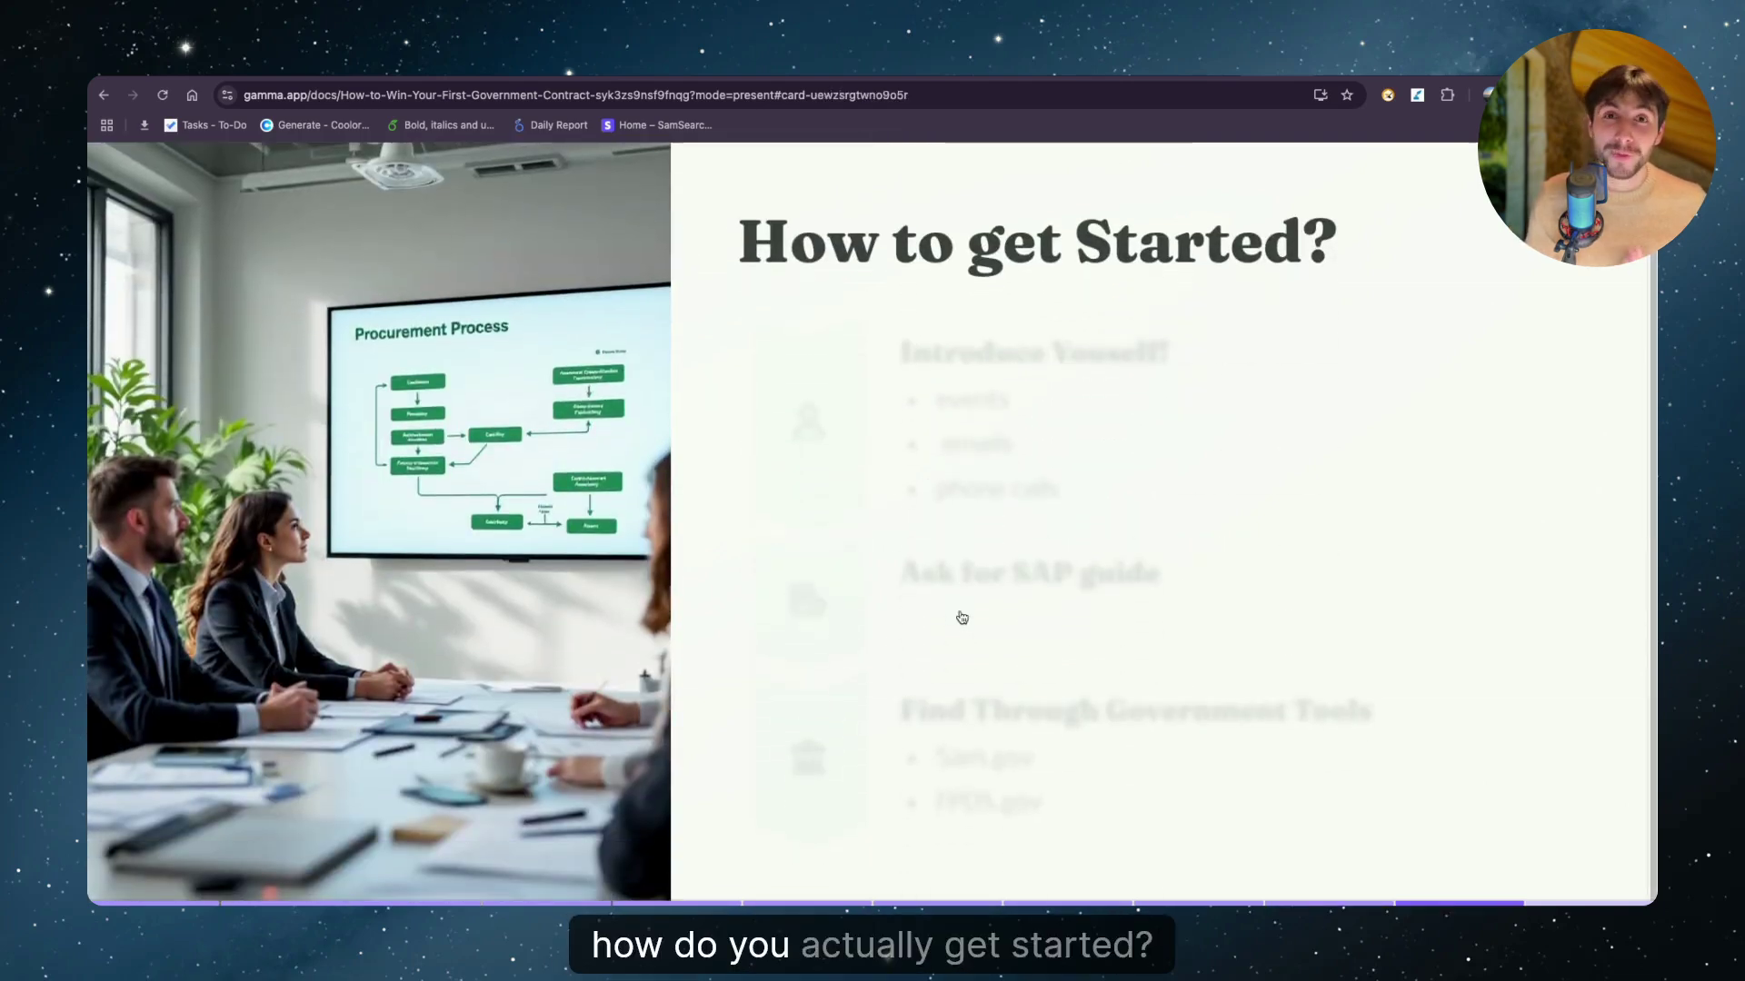
# Reveal Introduce Youself!, Ask for SAP guide, and Find Through Government Tools in turn
pyautogui.press('Right')
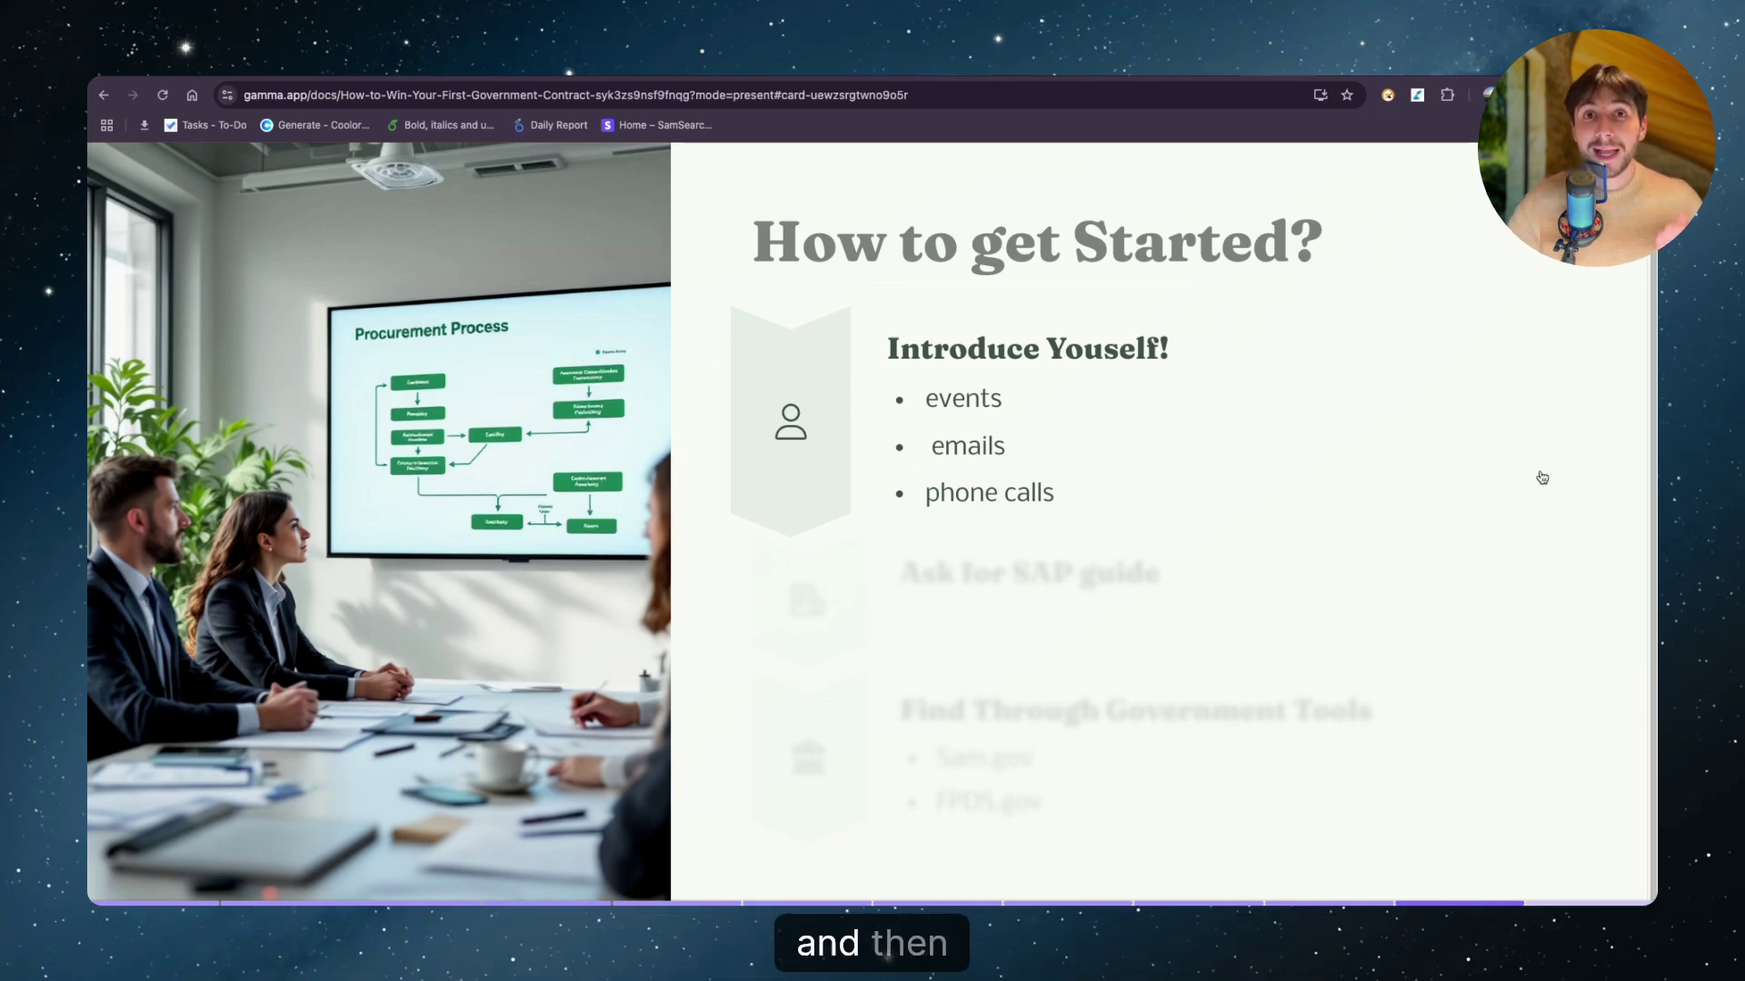
pyautogui.press('Right')
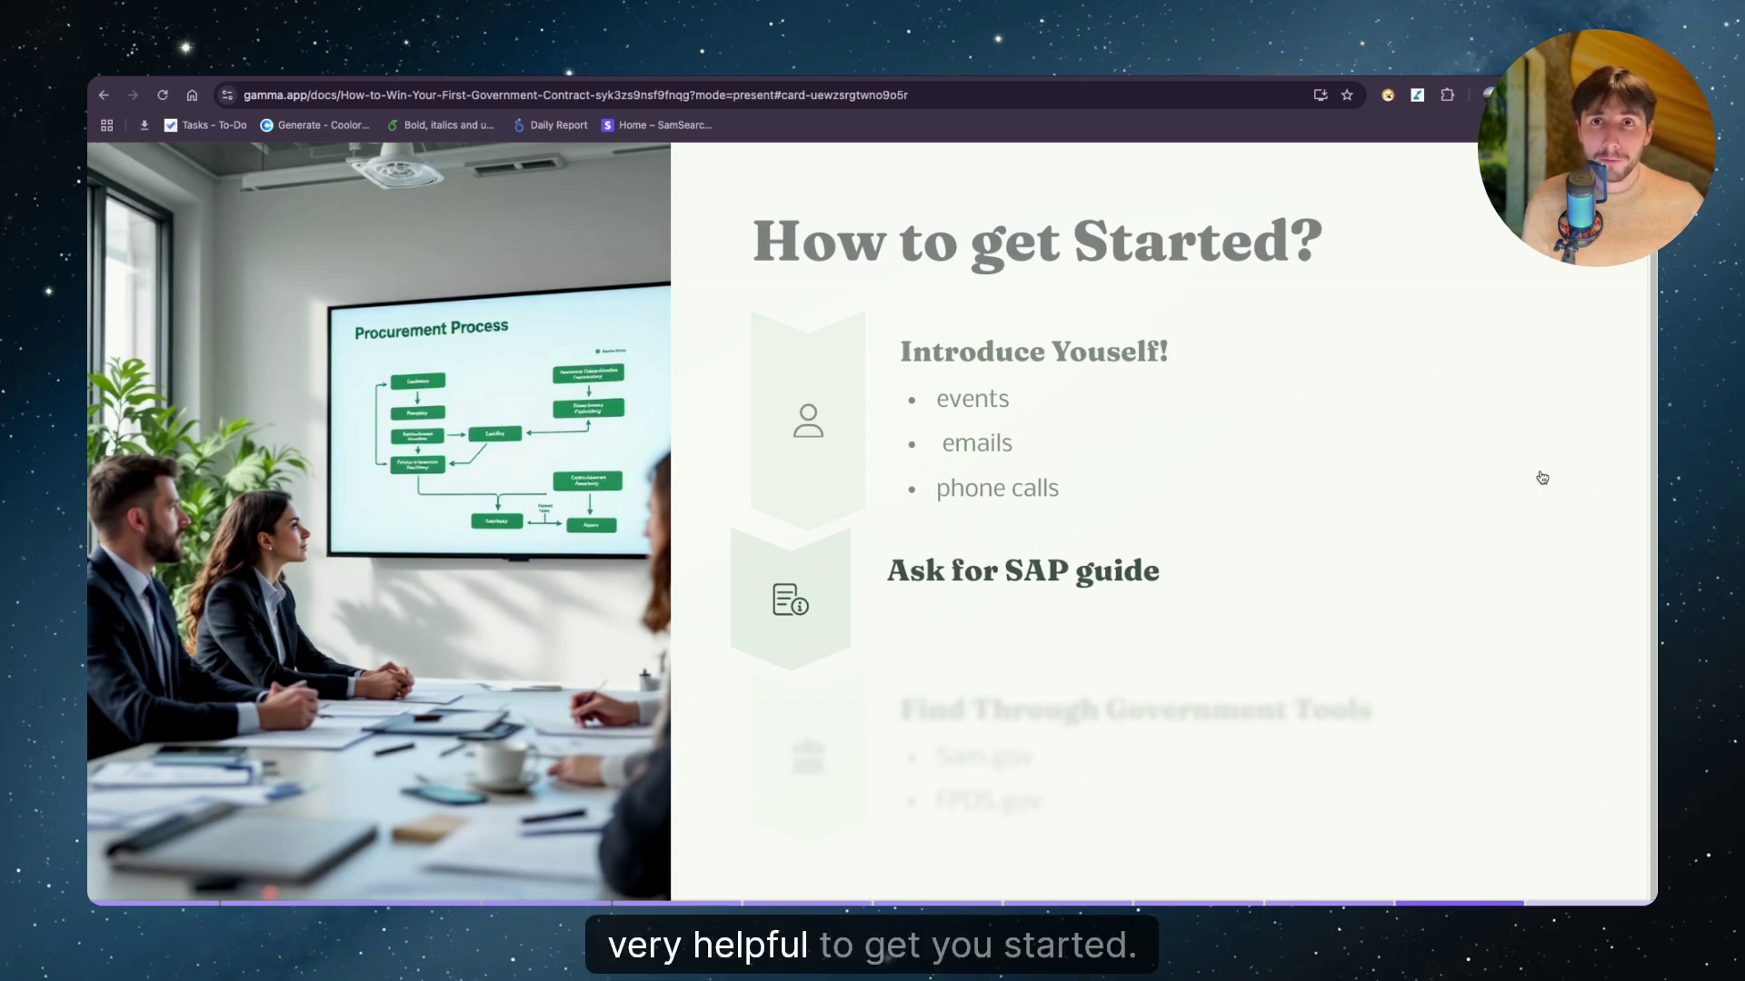
pyautogui.press('Right')
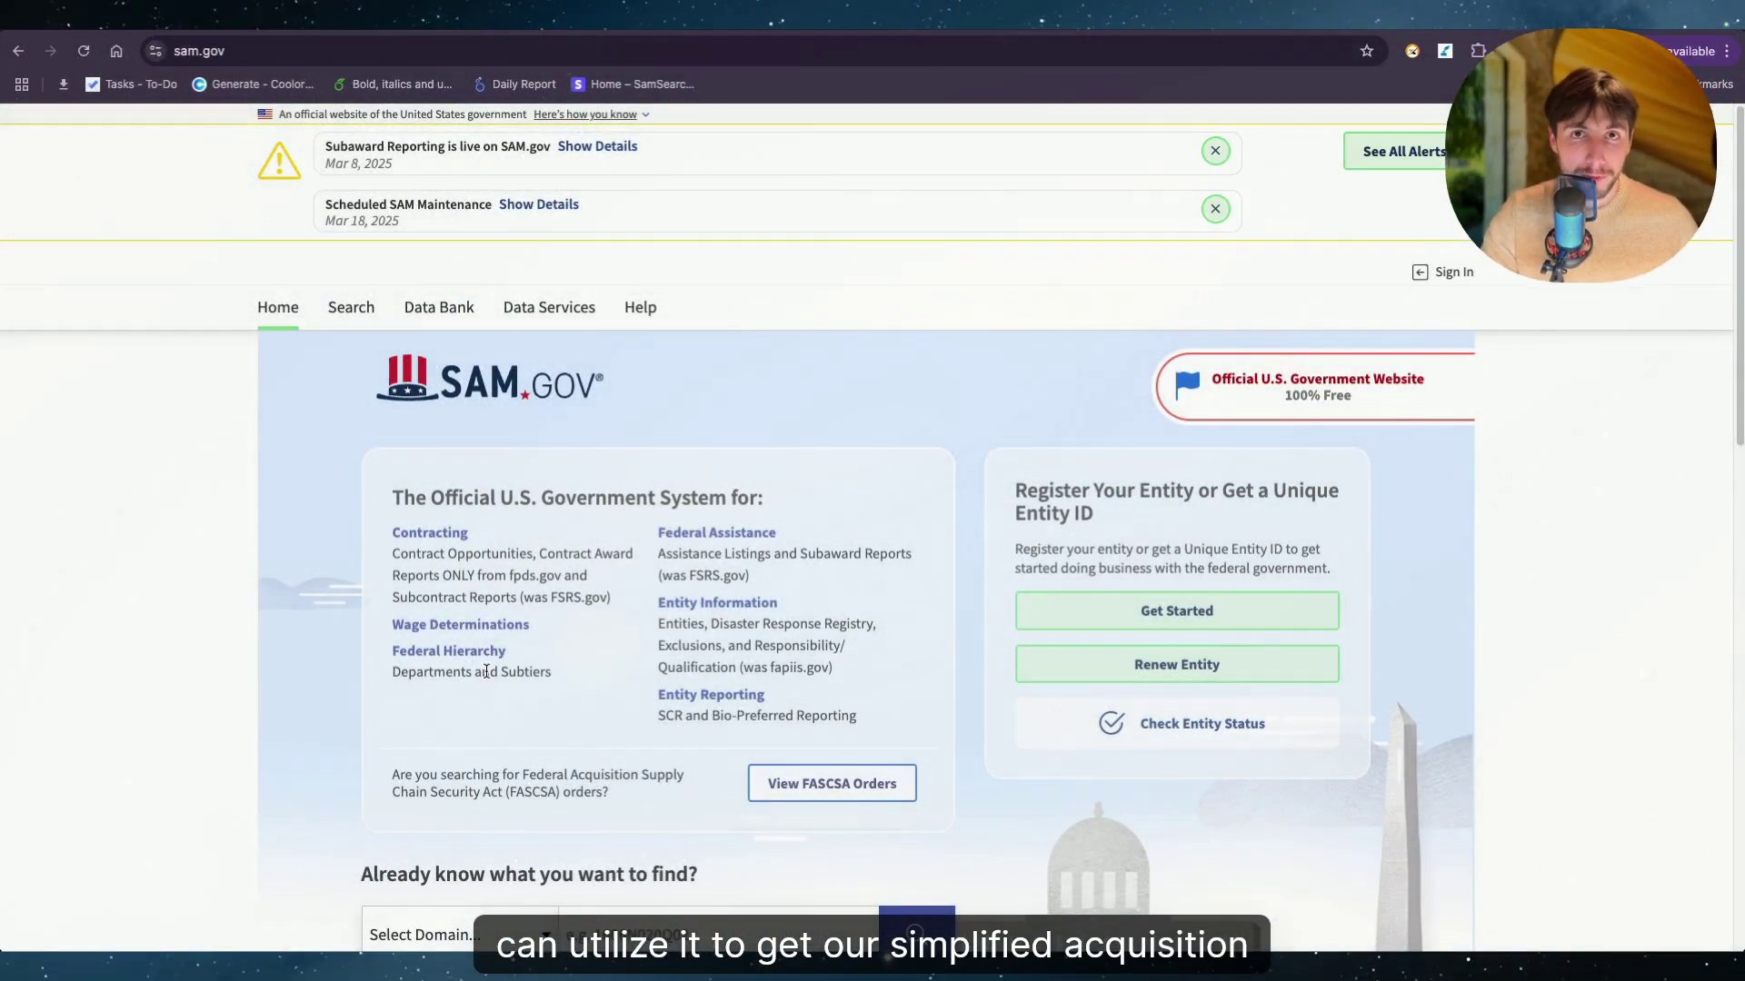
# Open SAM.gov's detailed contract opportunity search and focus the keyword field
pyautogui.click(457, 536)
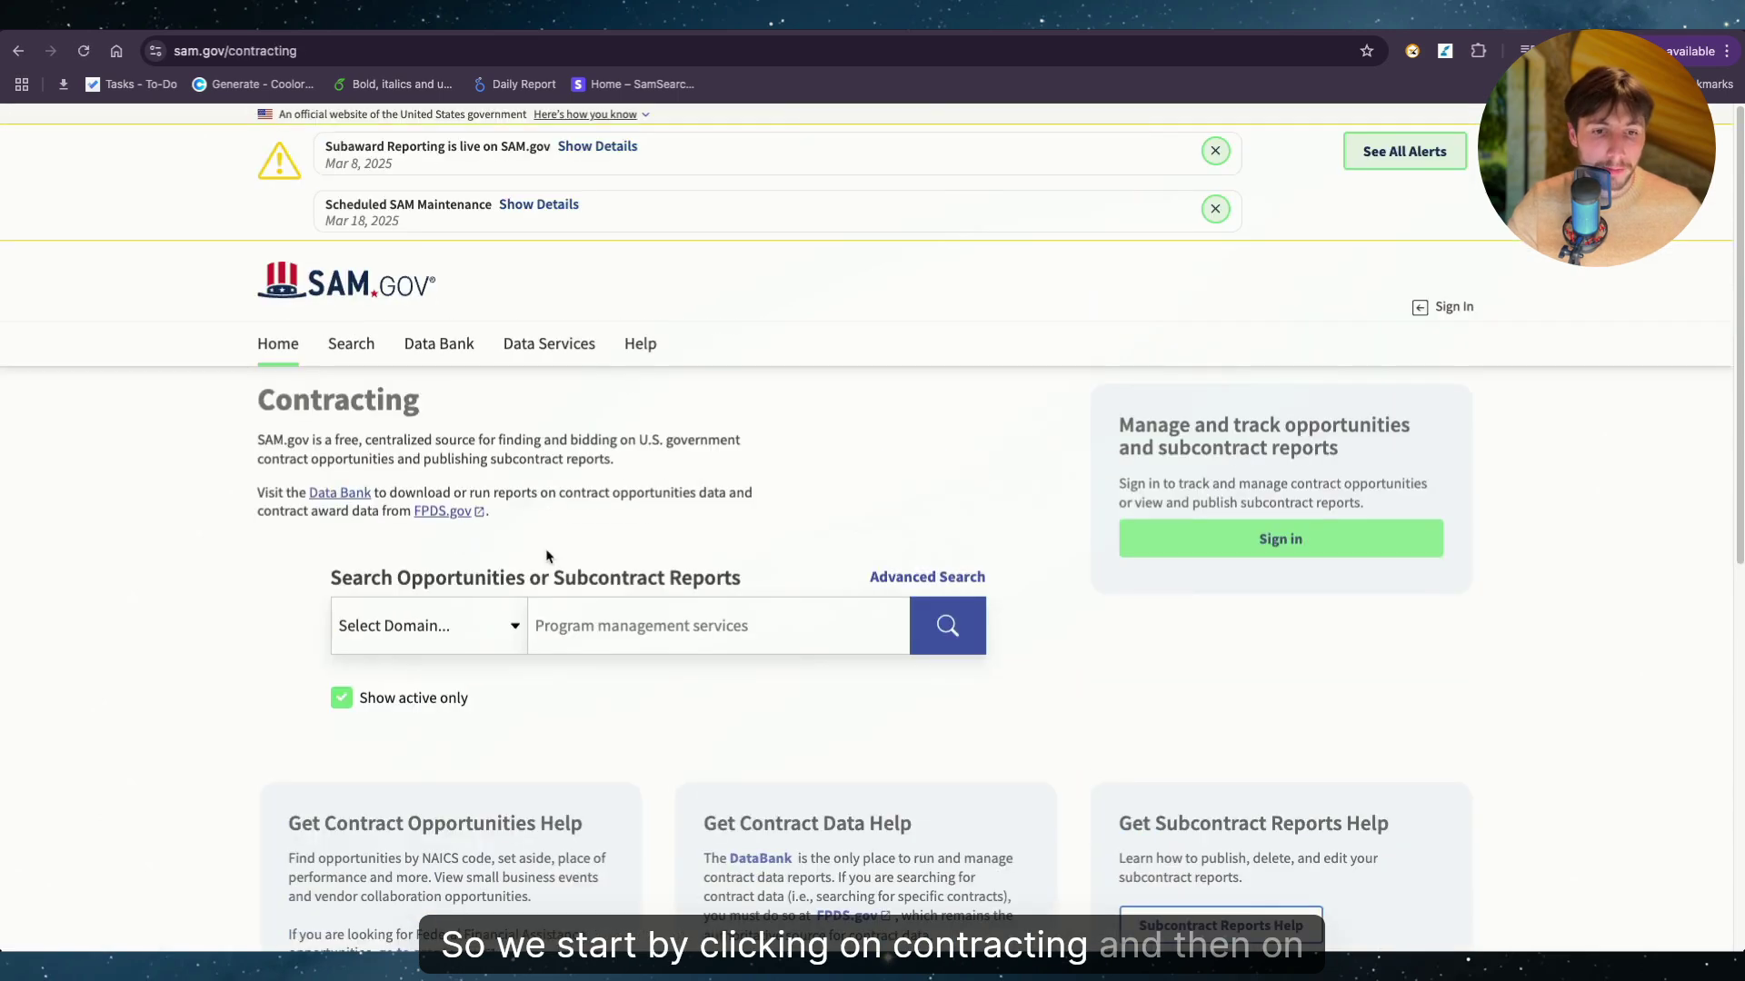
pyautogui.click(885, 576)
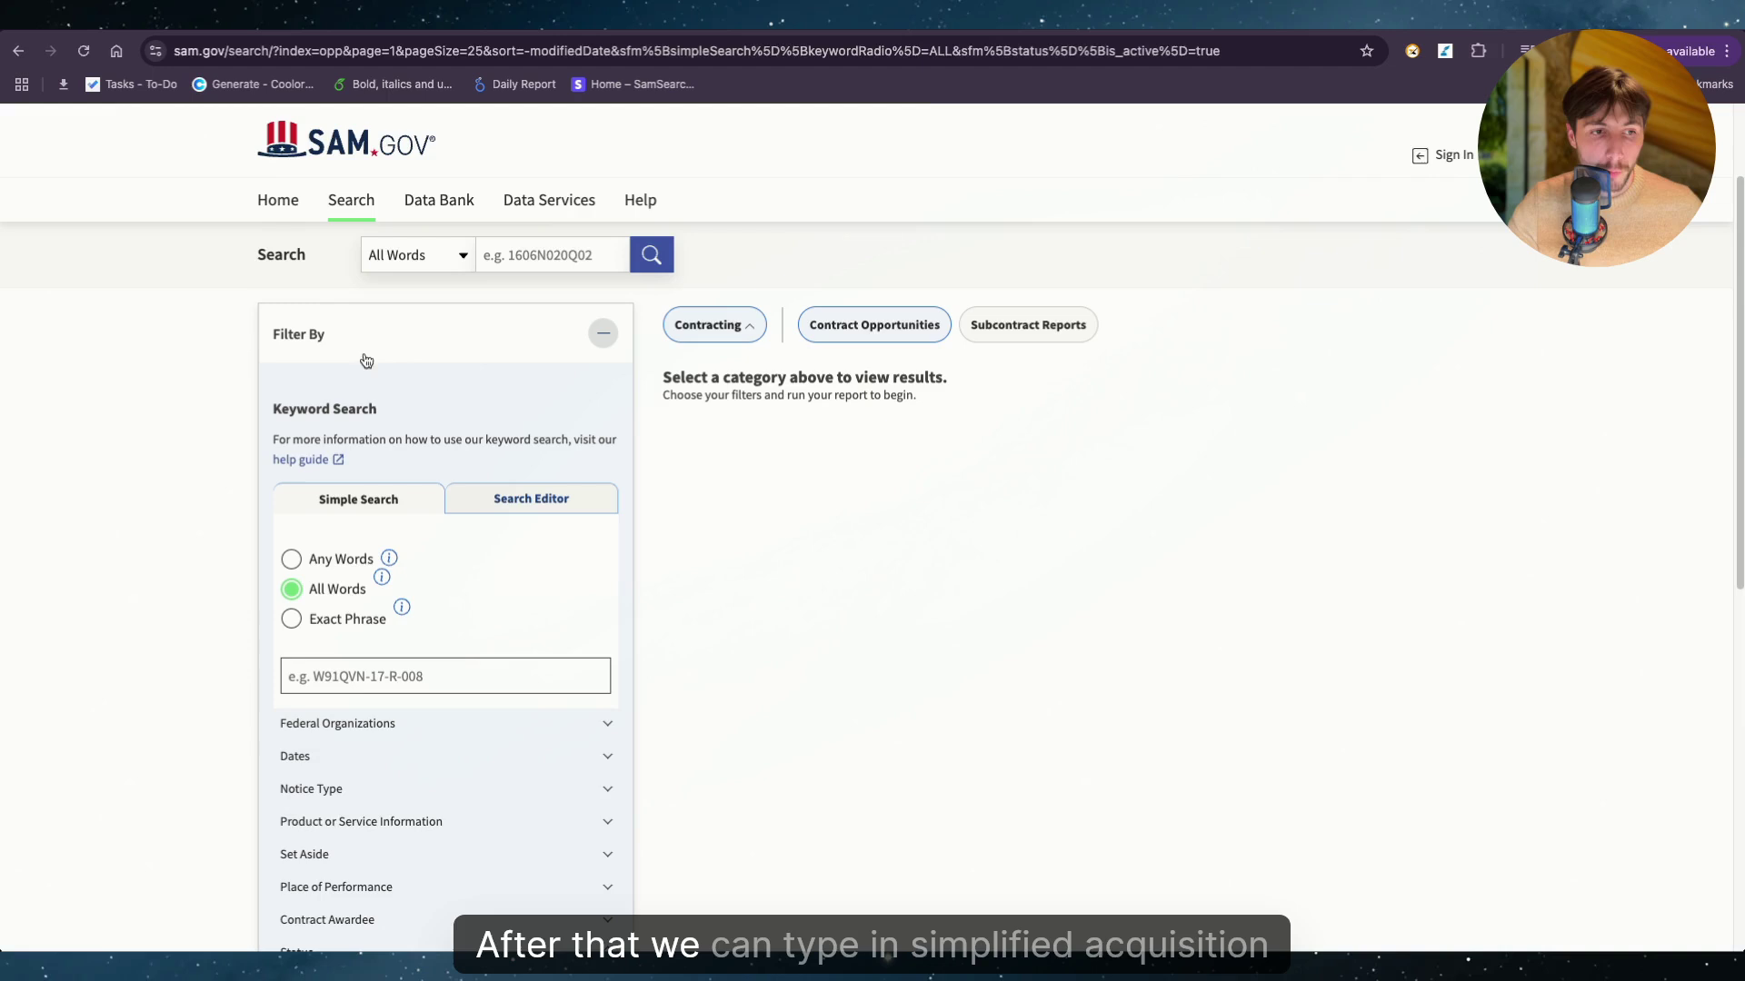
pyautogui.click(498, 684)
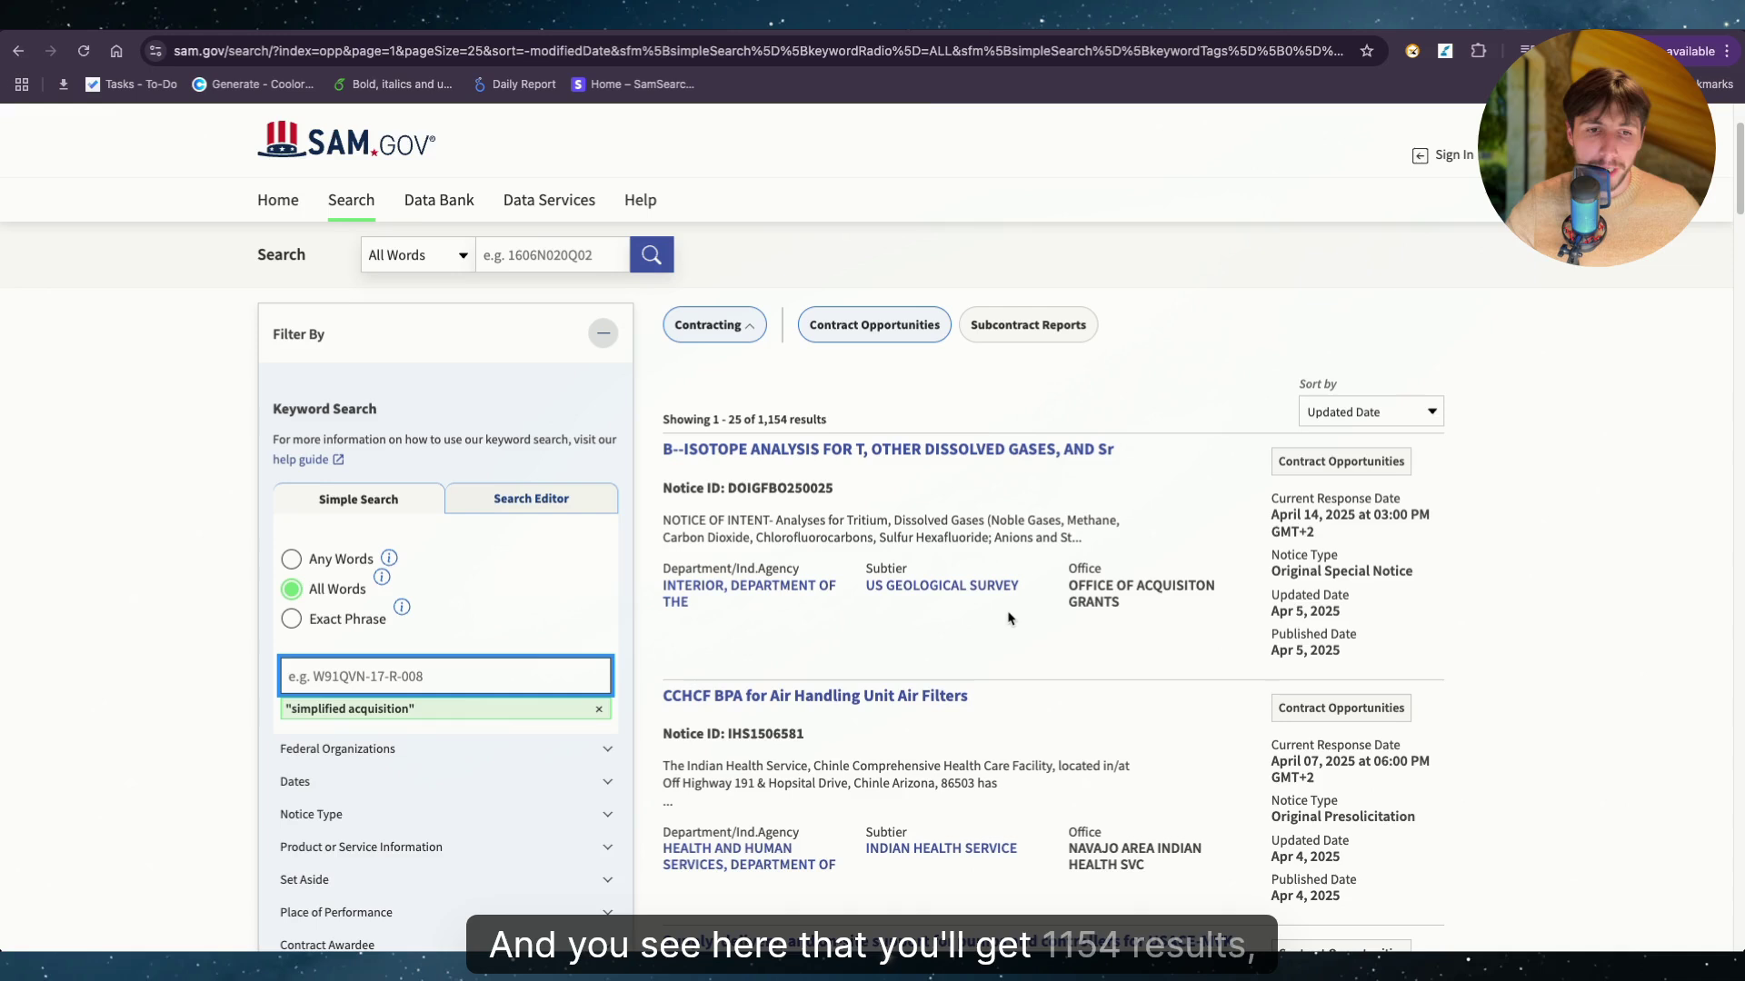
# Review the 1,154 active results returned for 'simplified acquisition'
pyautogui.scroll(-2, 760, 325)
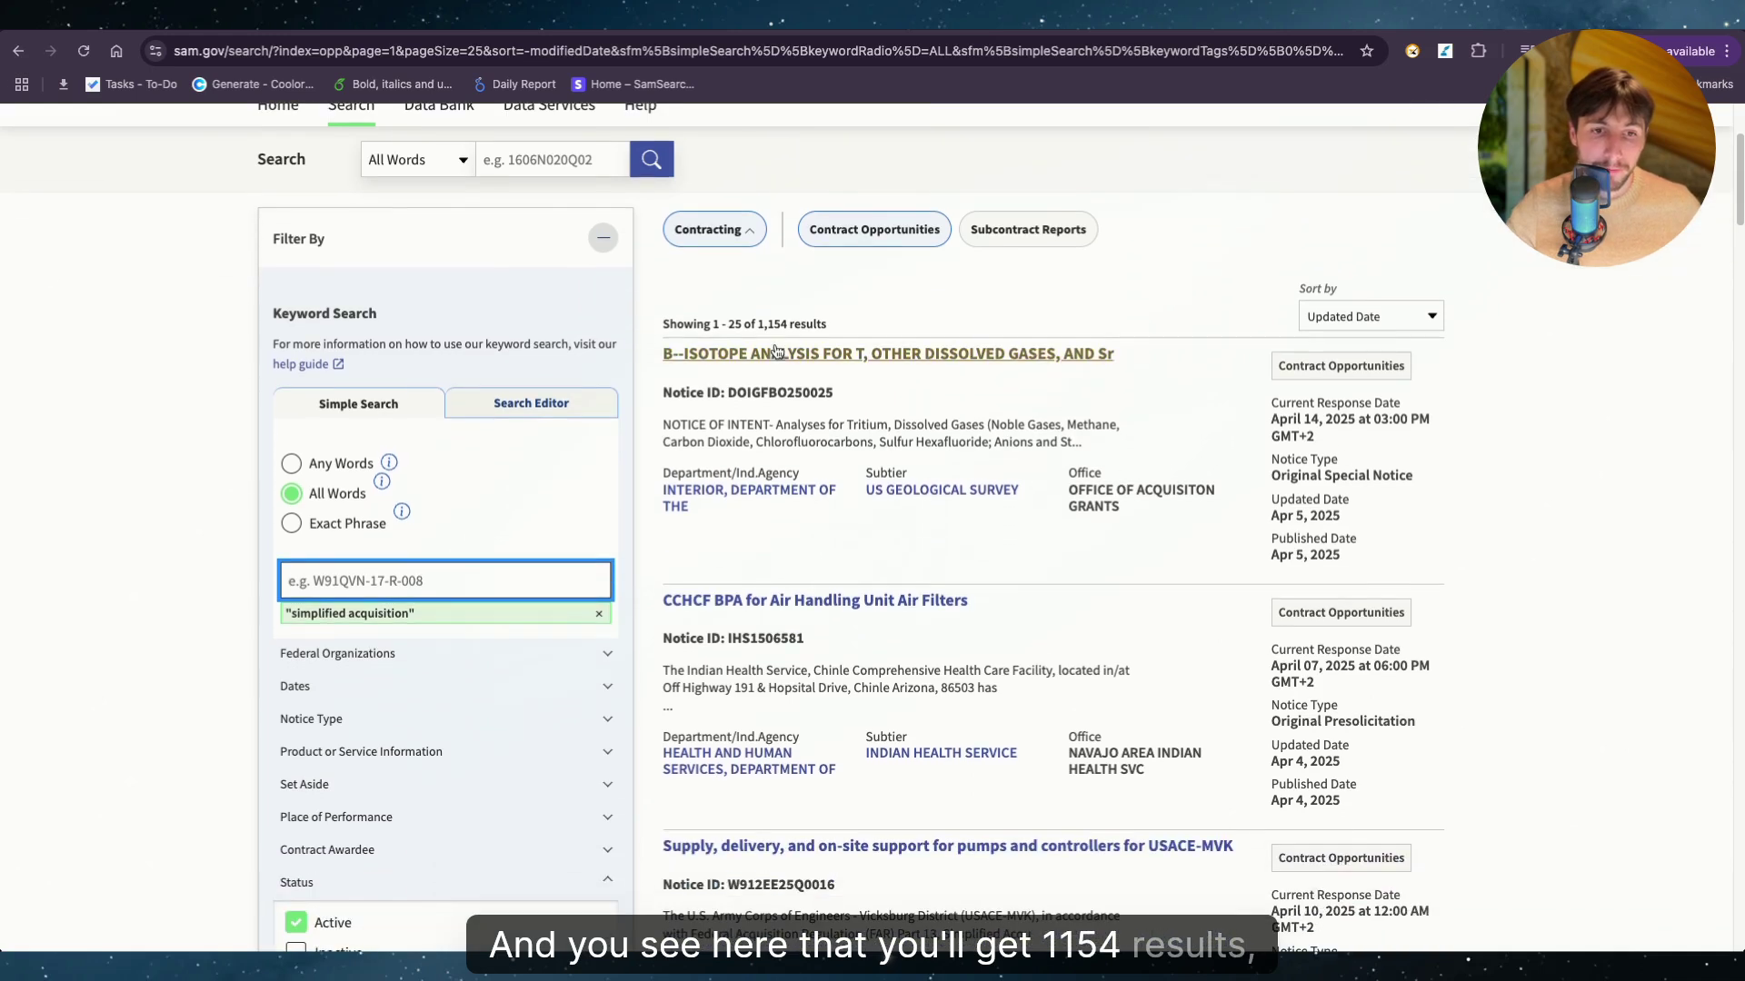
pyautogui.moveTo(761, 324); pyautogui.dragTo(840, 325)
pyautogui.click(840, 326)
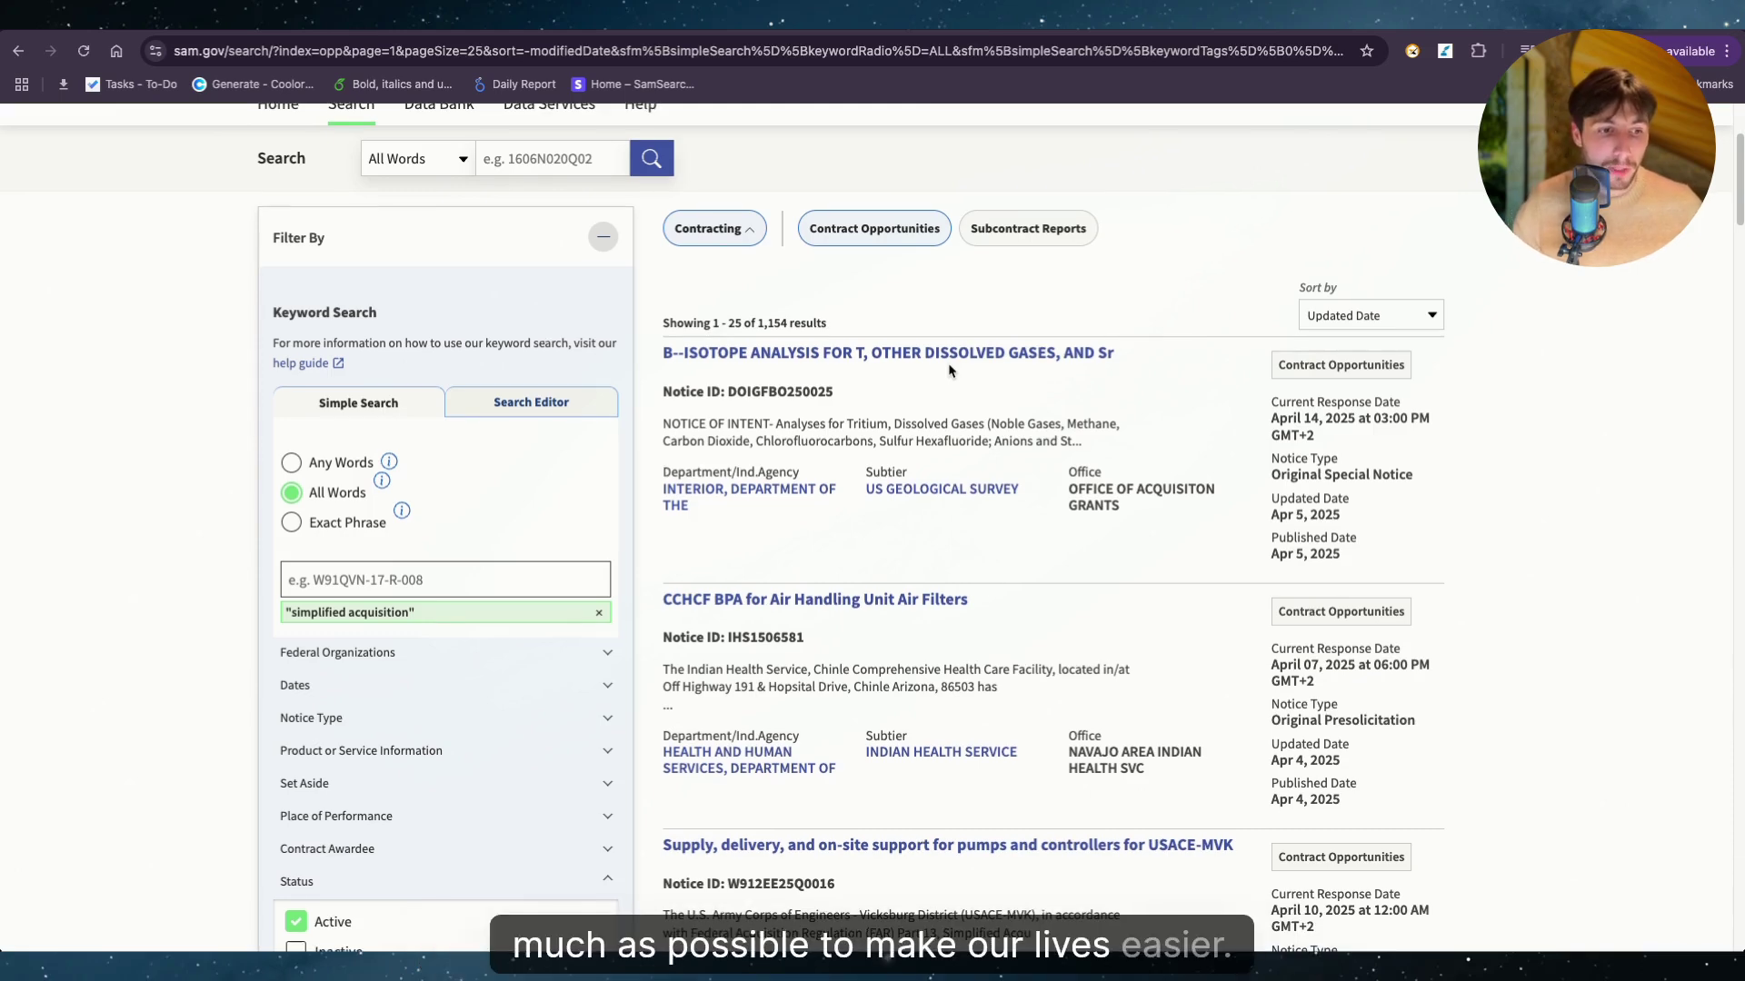
pyautogui.scroll(-2, 413, 636)
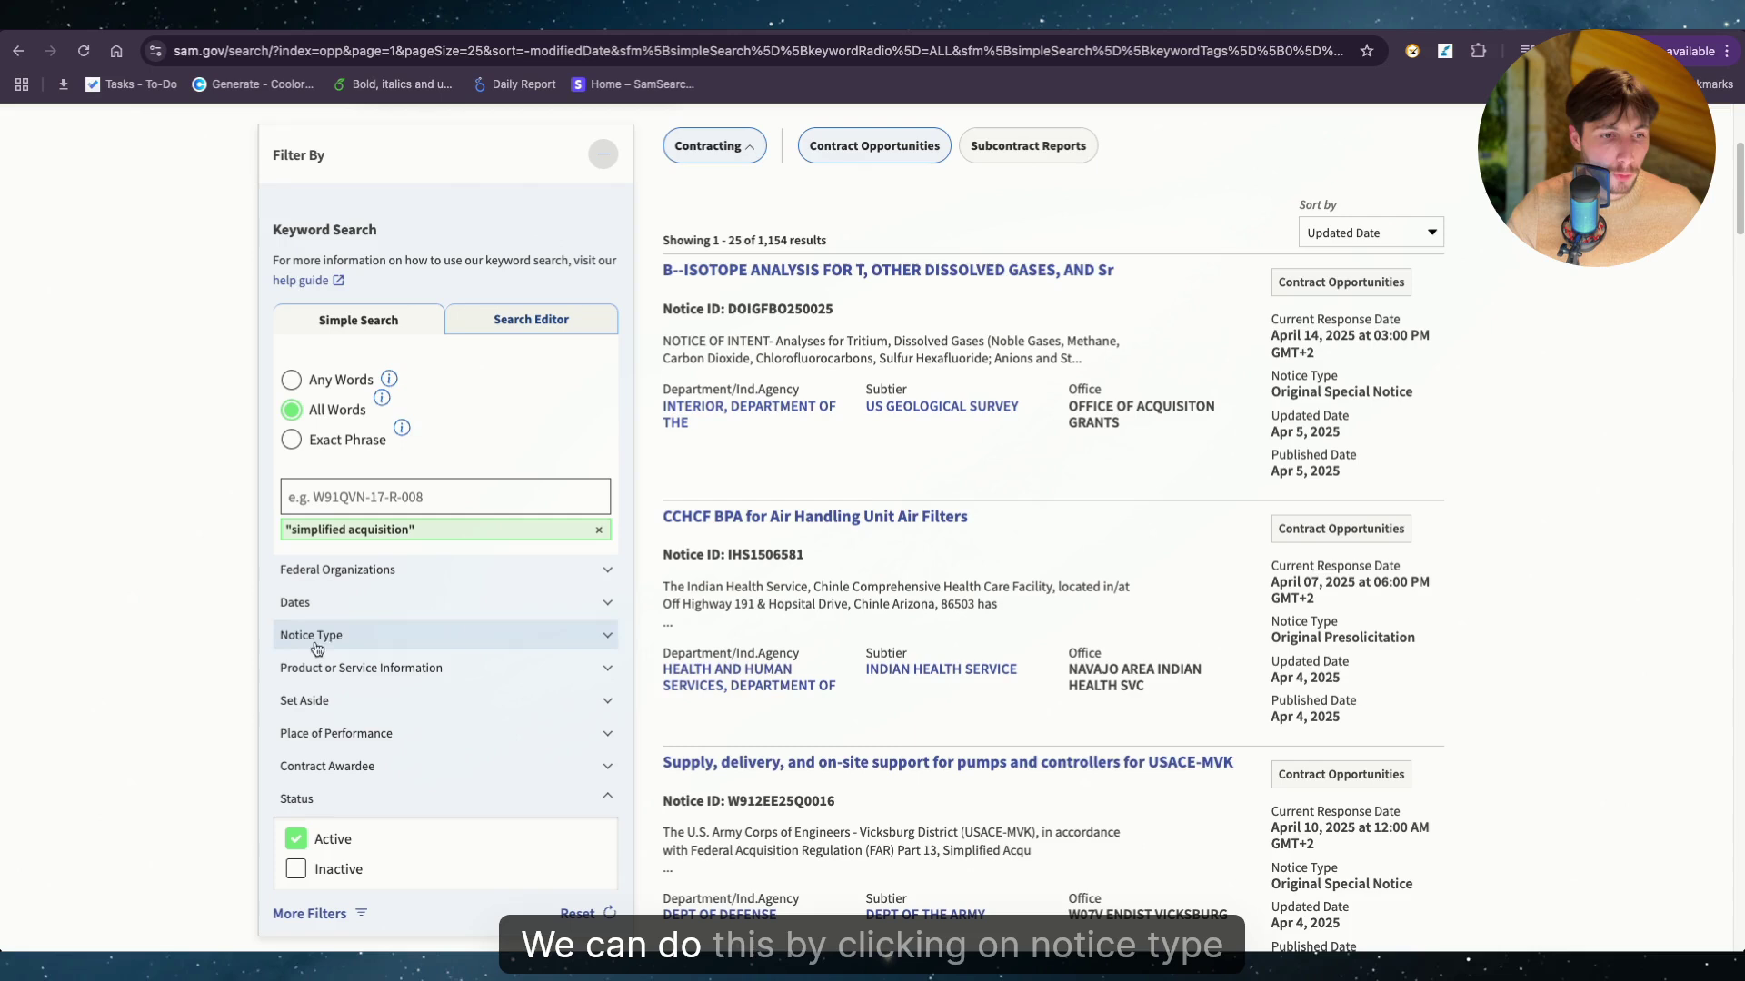
# Filter the SAM.gov results by notice type: Presolicitation, Solicitation and Combined Synopsis/Solicitation
pyautogui.click(417, 636)
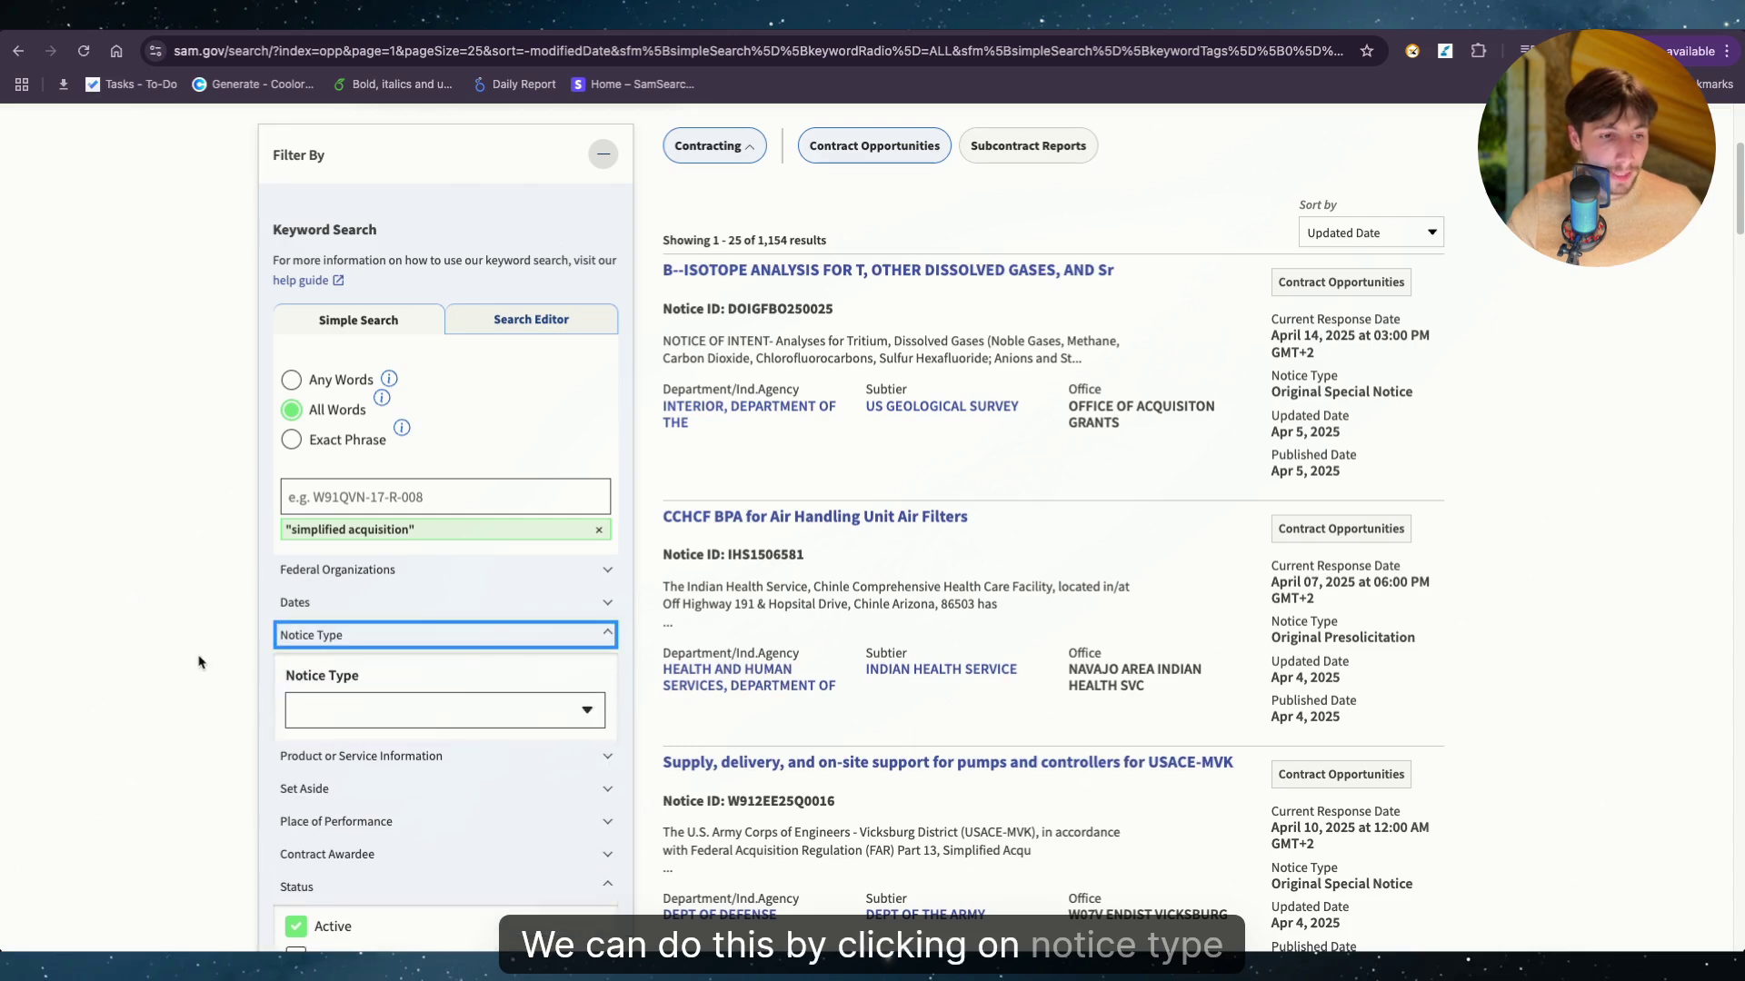
pyautogui.scroll(-1, 417, 640)
pyautogui.click(594, 640)
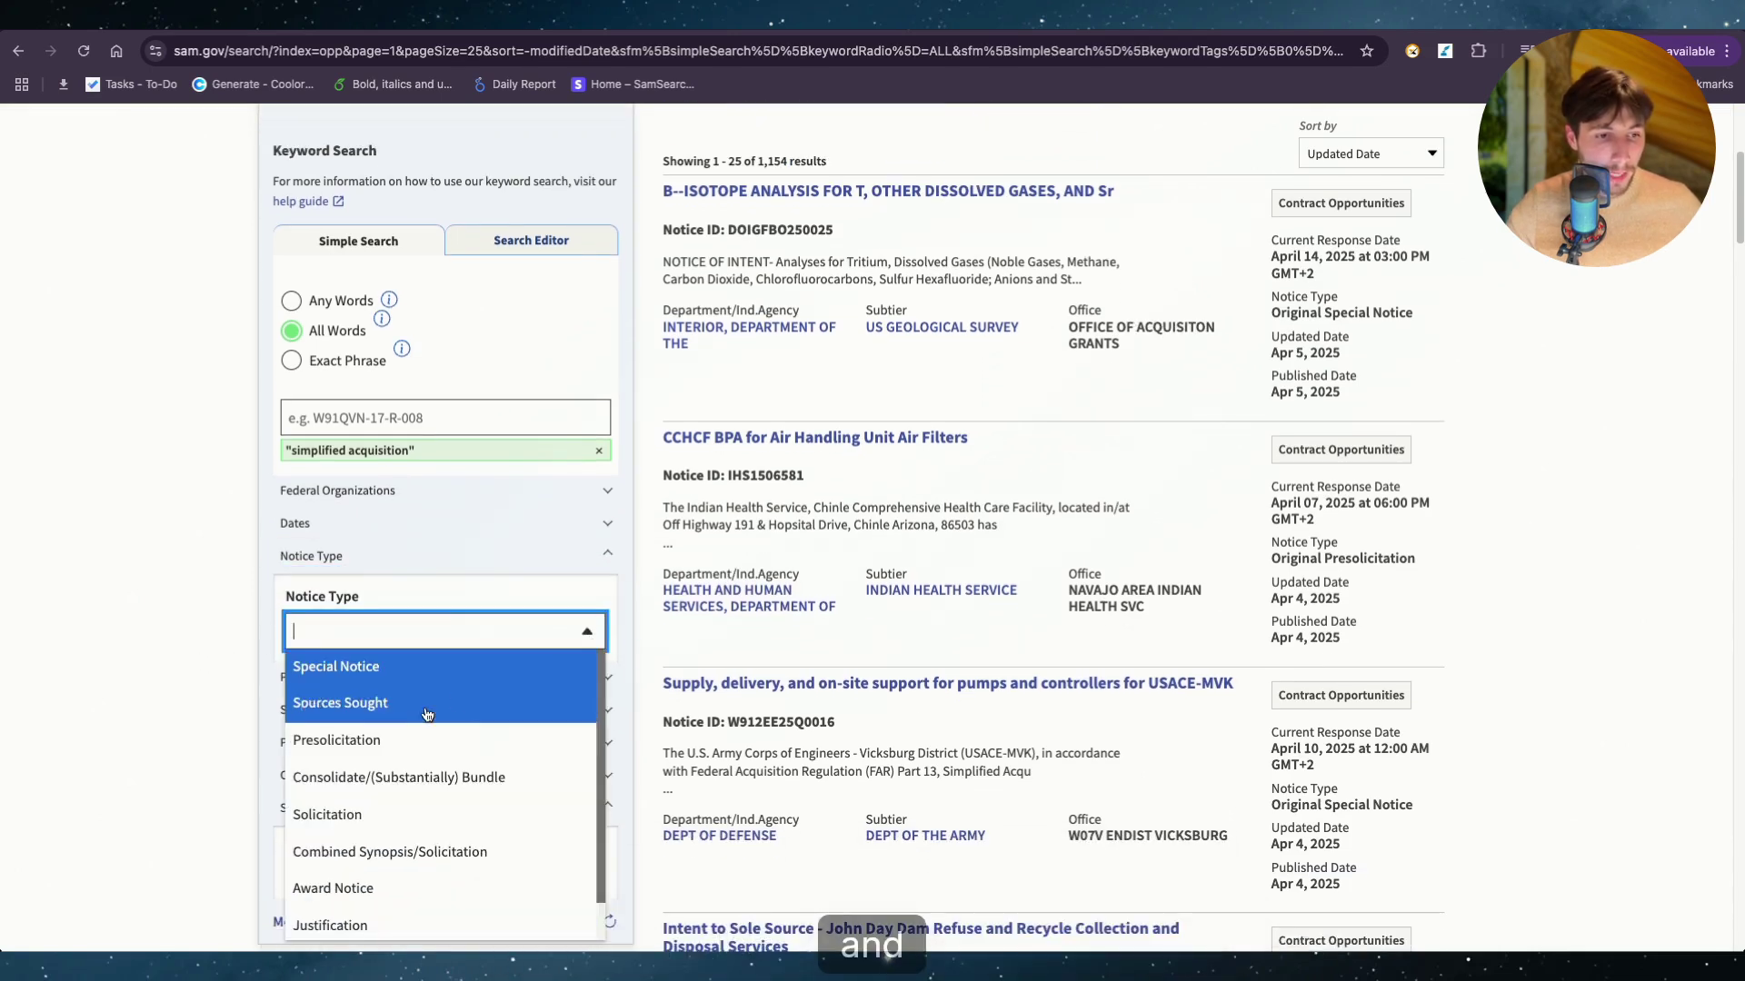
pyautogui.click(473, 747)
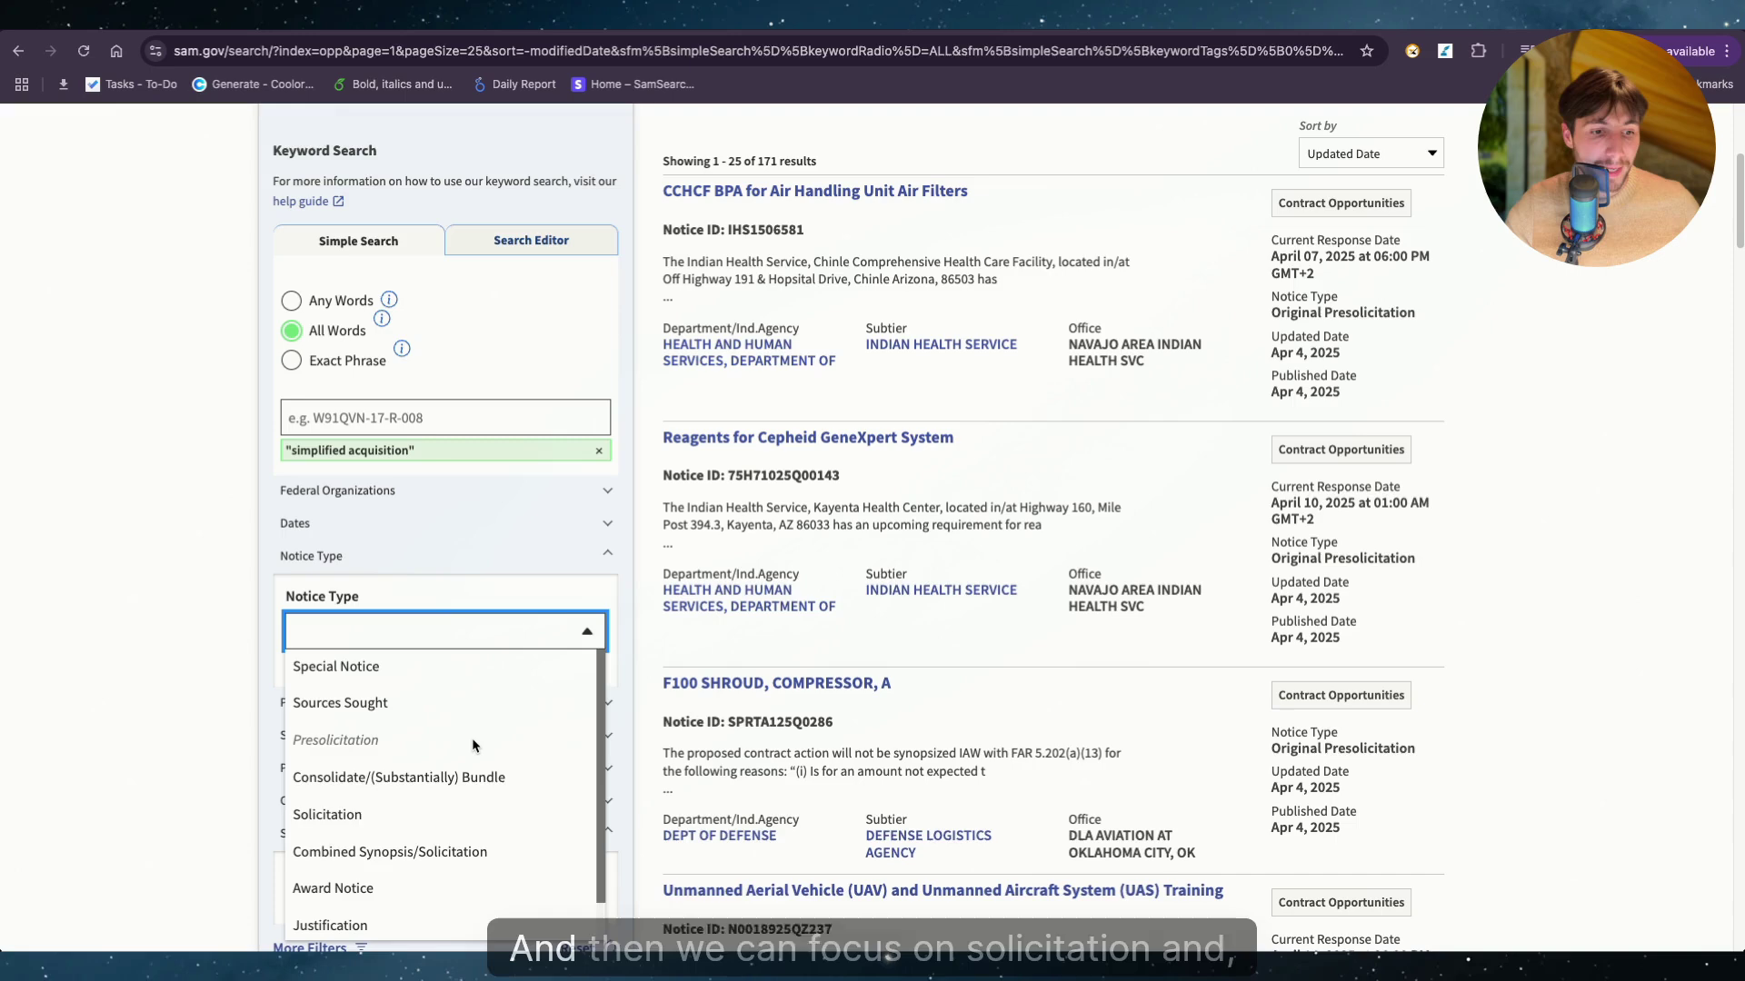
pyautogui.scroll(-1, 473, 762)
pyautogui.click(443, 795)
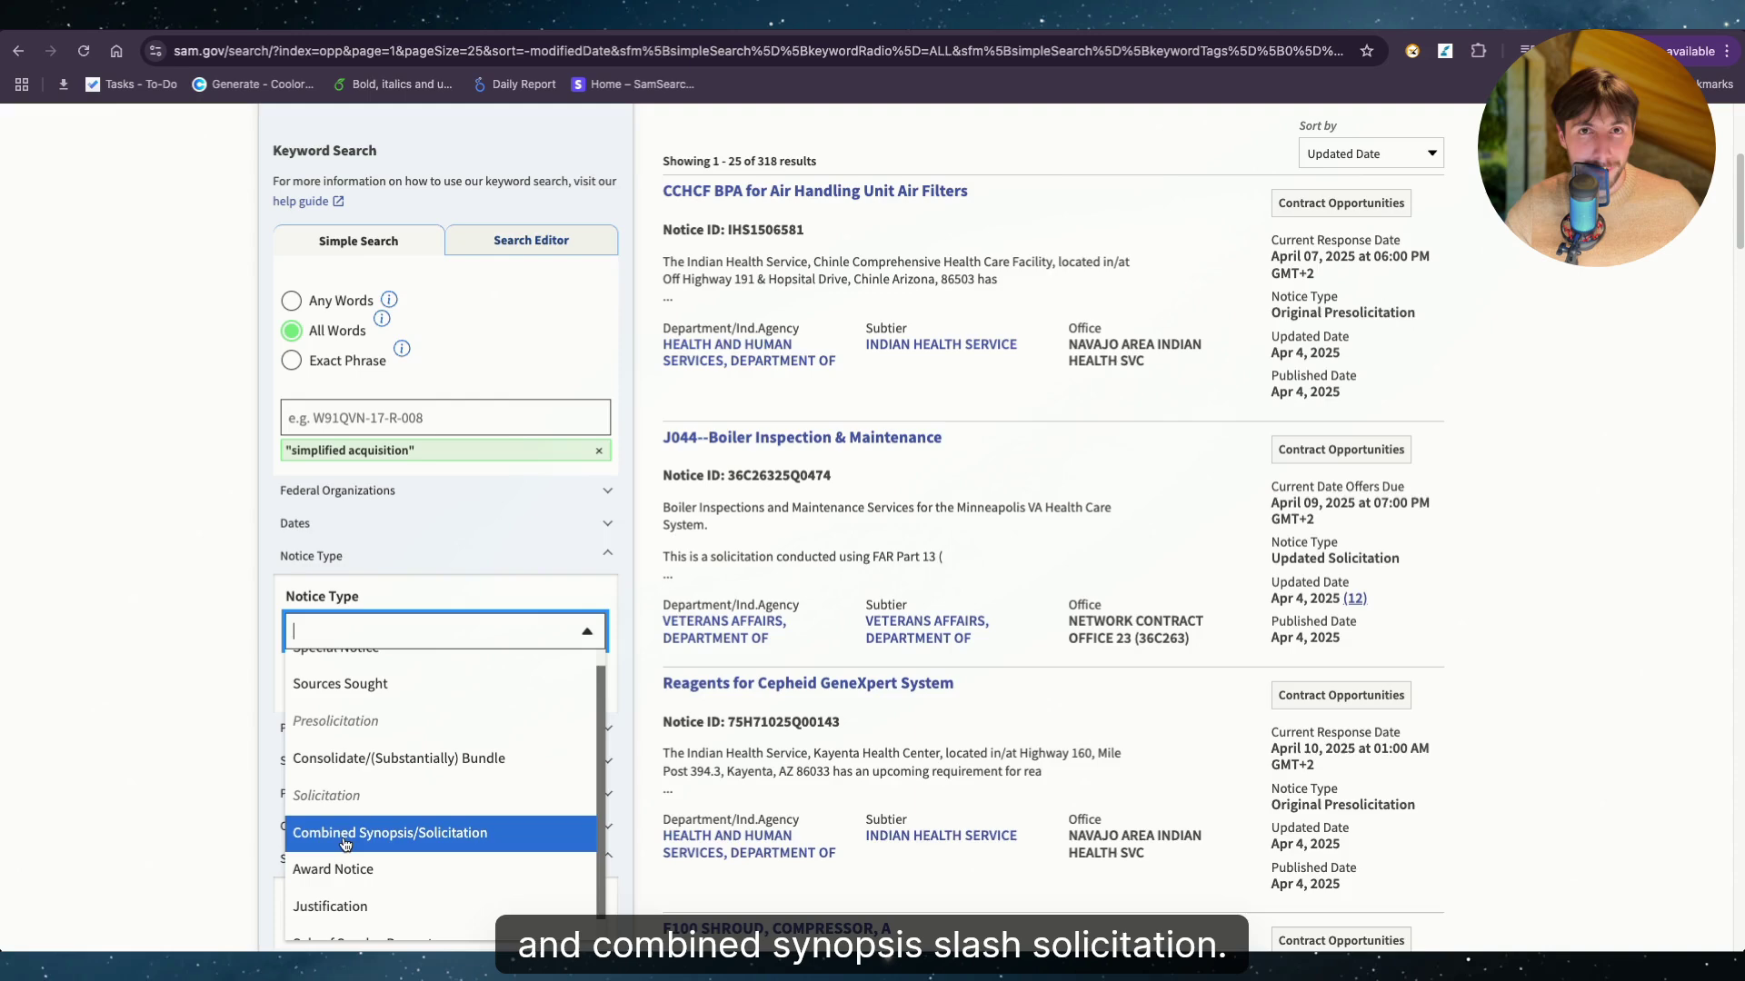
pyautogui.click(345, 843)
pyautogui.click(408, 466)
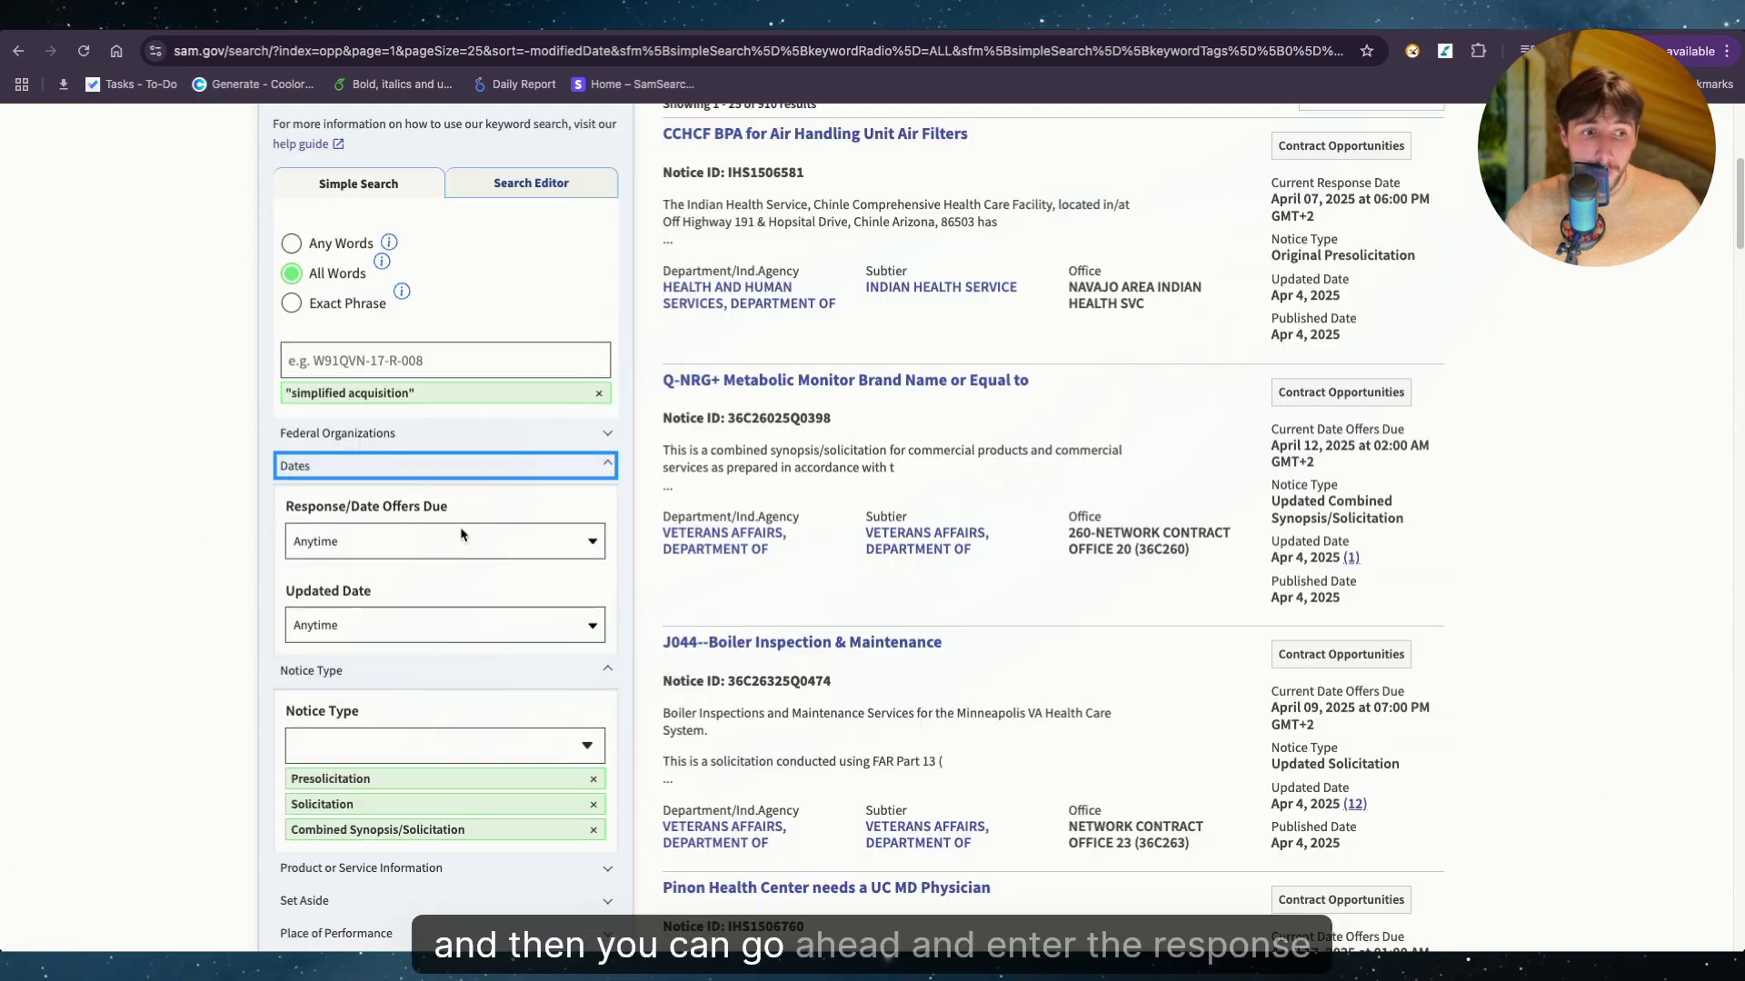
# Set Response/Date Offers Due to Next month and confirm the 262-result count
pyautogui.click(510, 546)
pyautogui.click(511, 545)
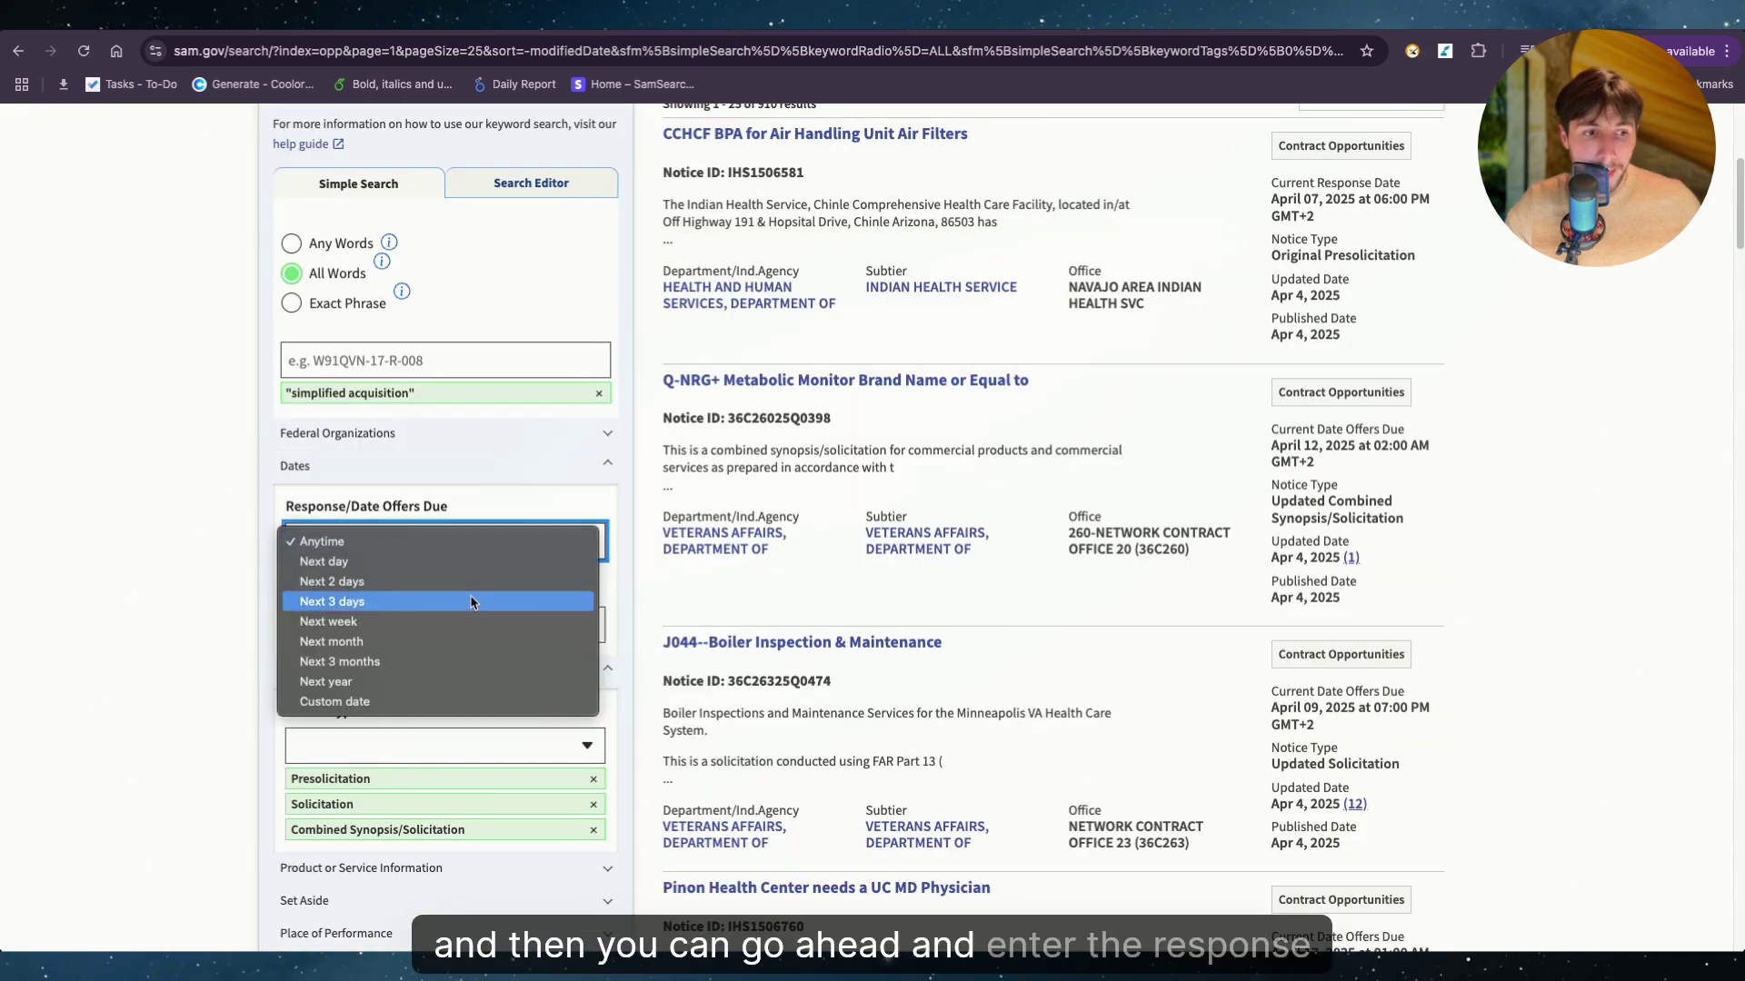
pyautogui.click(451, 642)
pyautogui.scroll(-2, 435, 748)
pyautogui.click(427, 695)
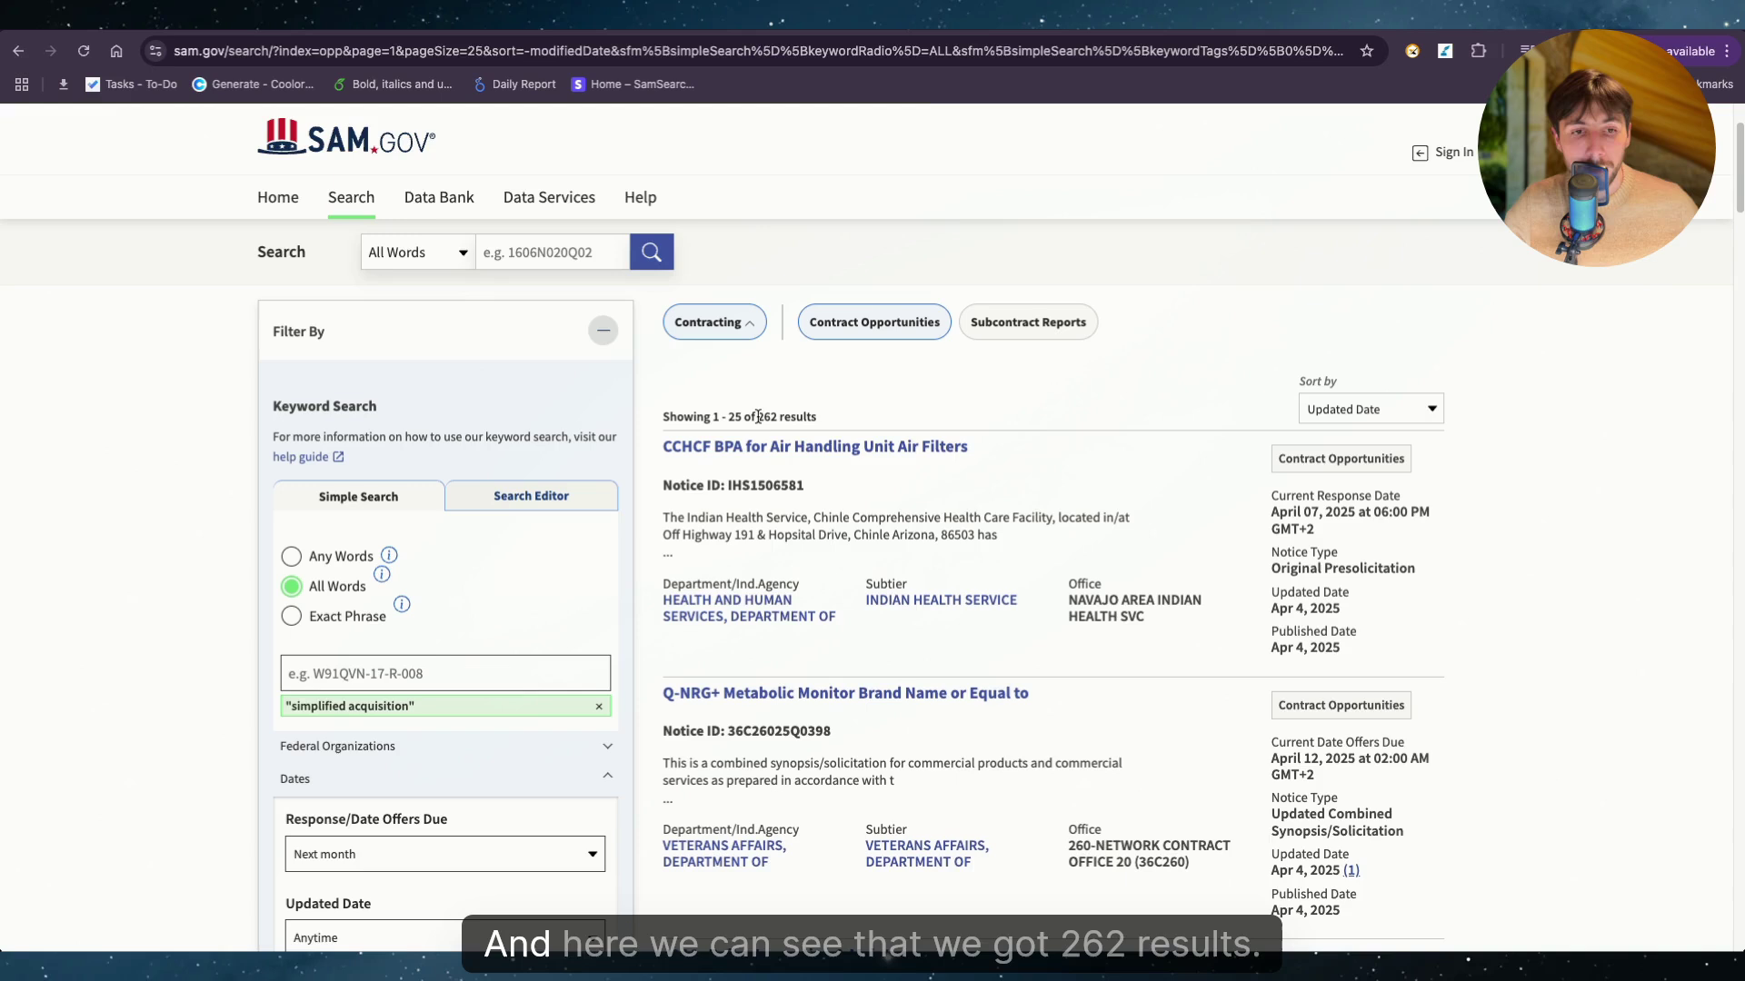
pyautogui.scroll(5, 724, 416)
pyautogui.moveTo(758, 416); pyautogui.dragTo(779, 417)
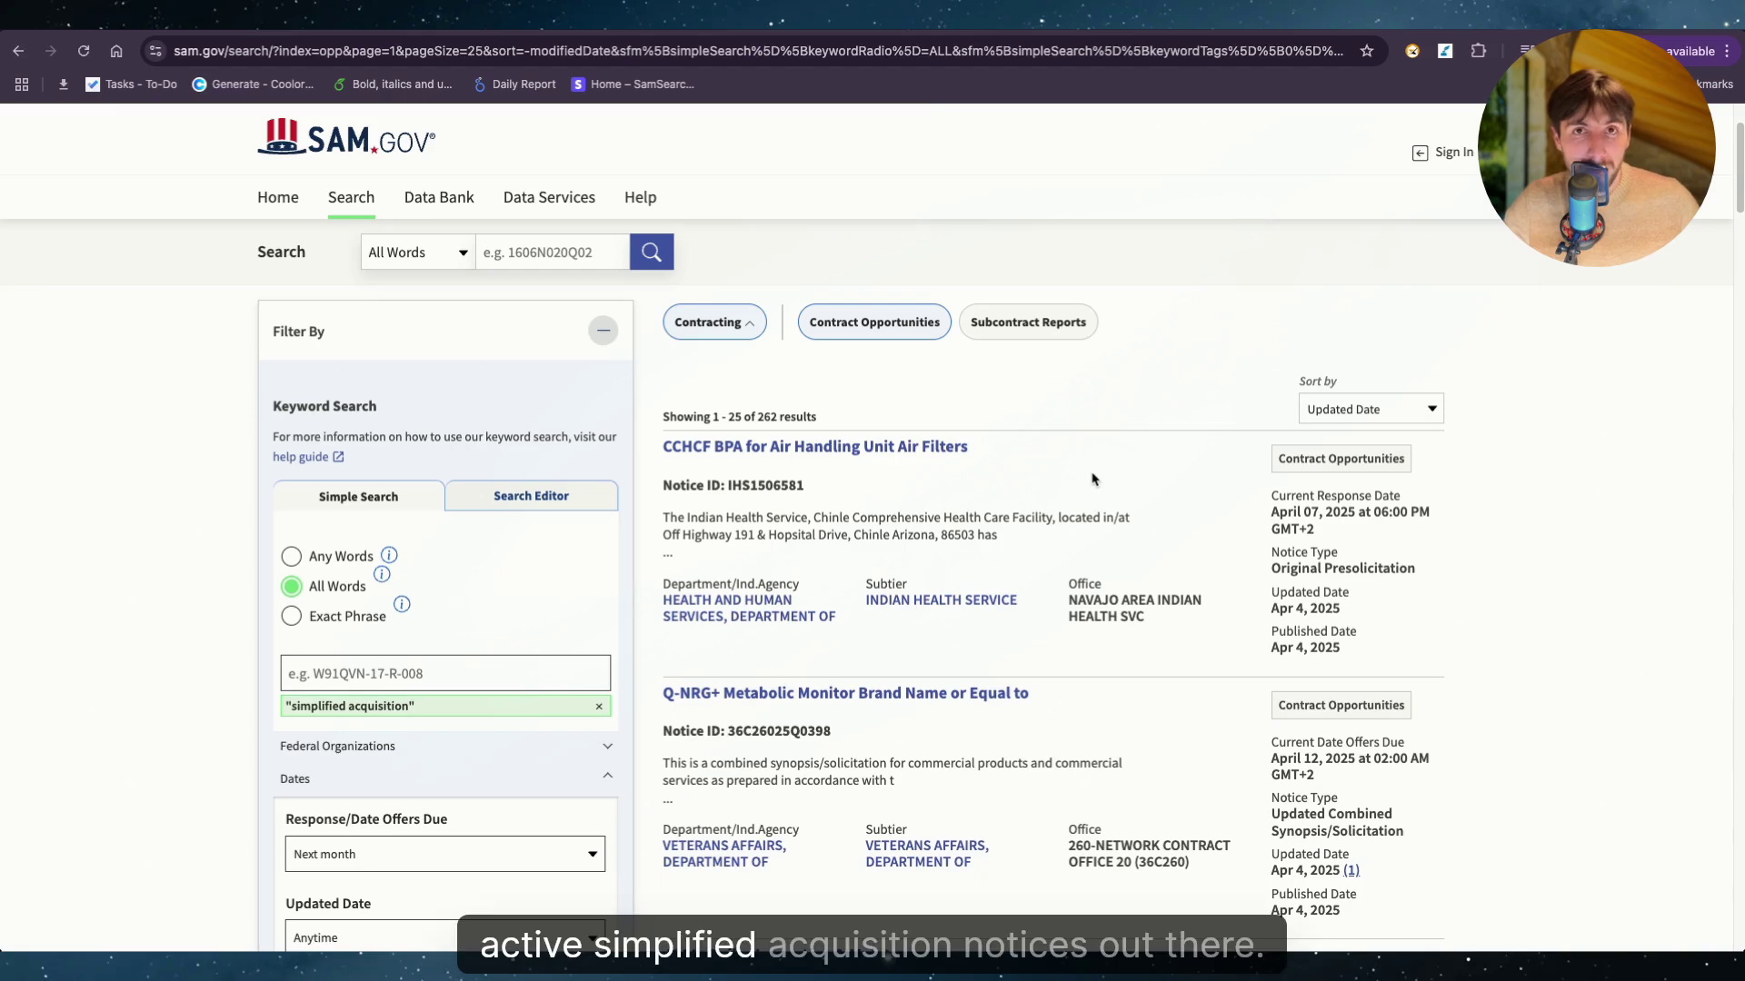
pyautogui.scroll(-5, 1090, 479)
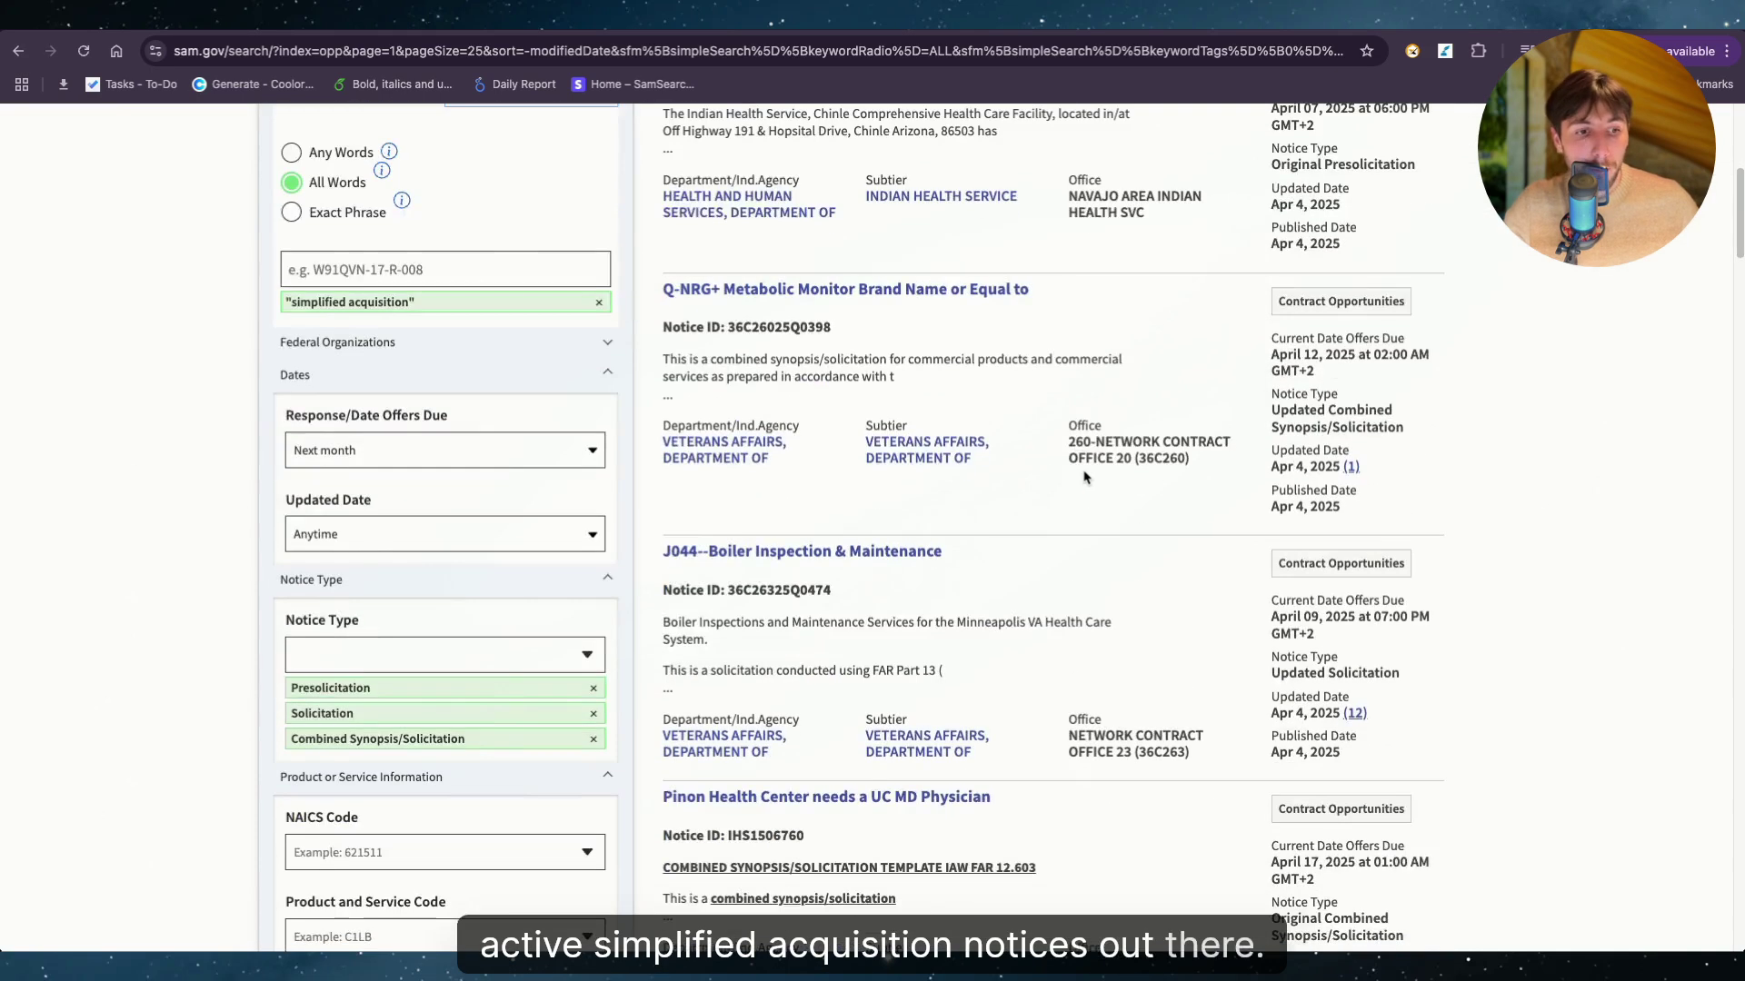
pyautogui.scroll(3, 186, 563)
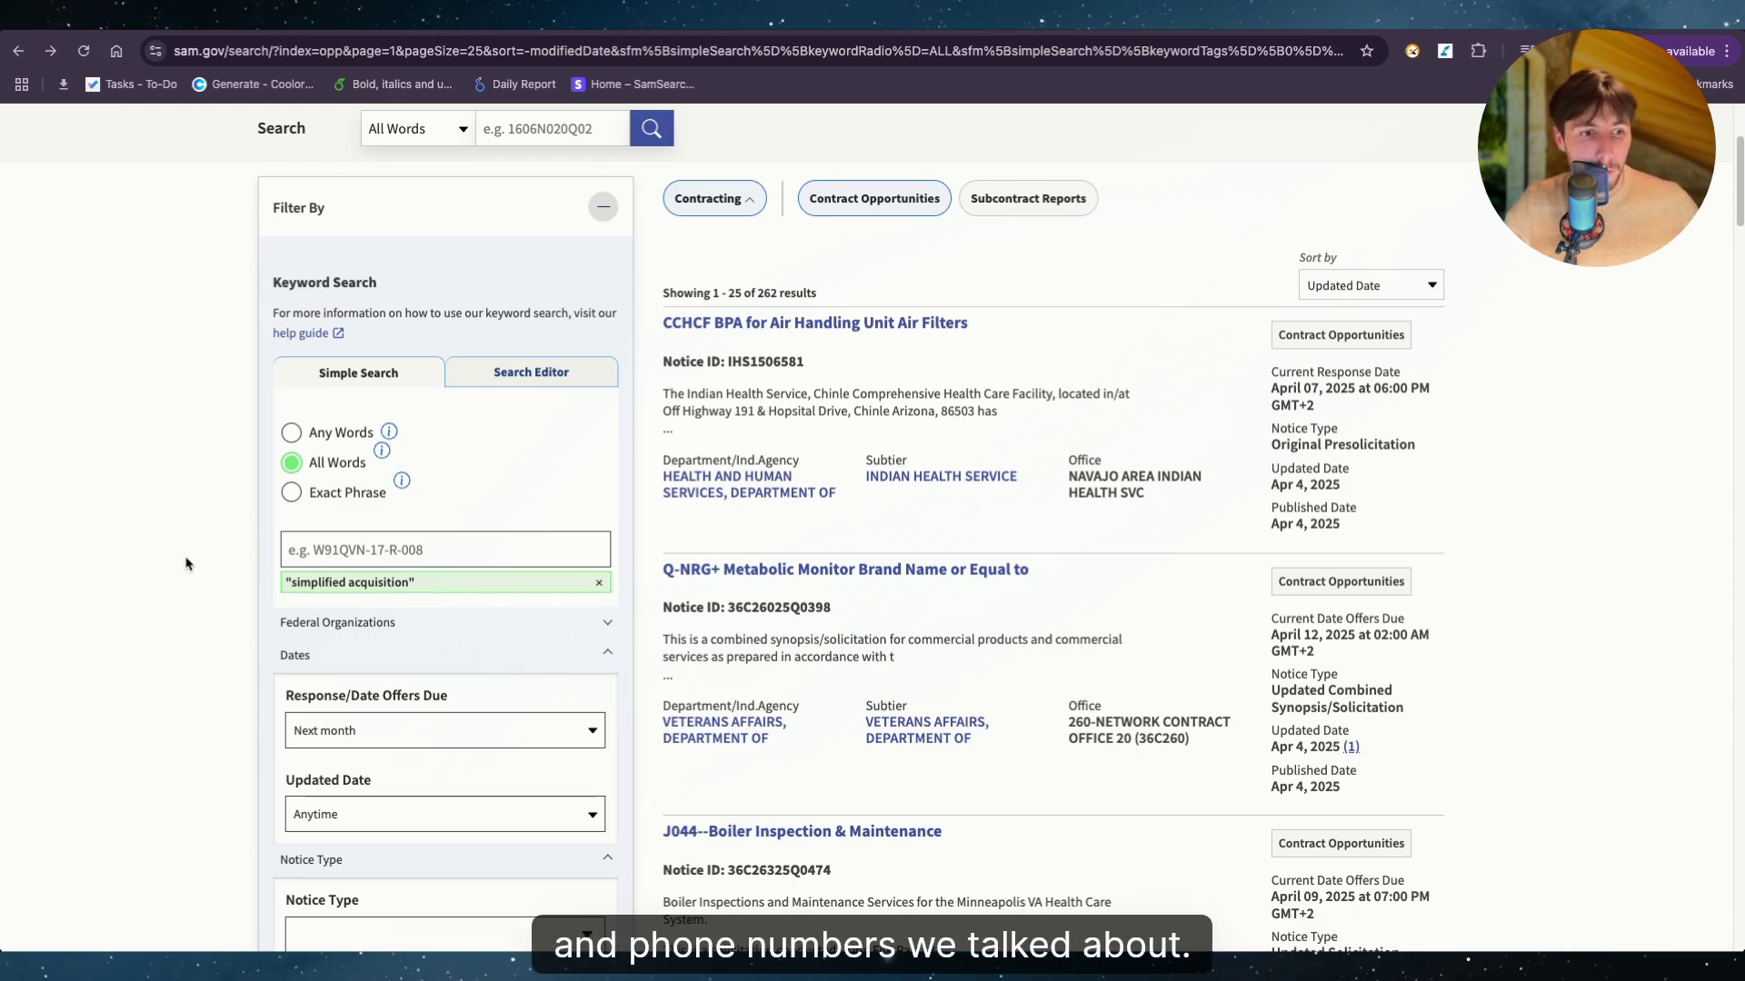
# Reset all SAM.gov filters and search for the keyword 'simplified acquis'
pyautogui.scroll(-6, 185, 564)
pyautogui.scroll(-4, 500, 616)
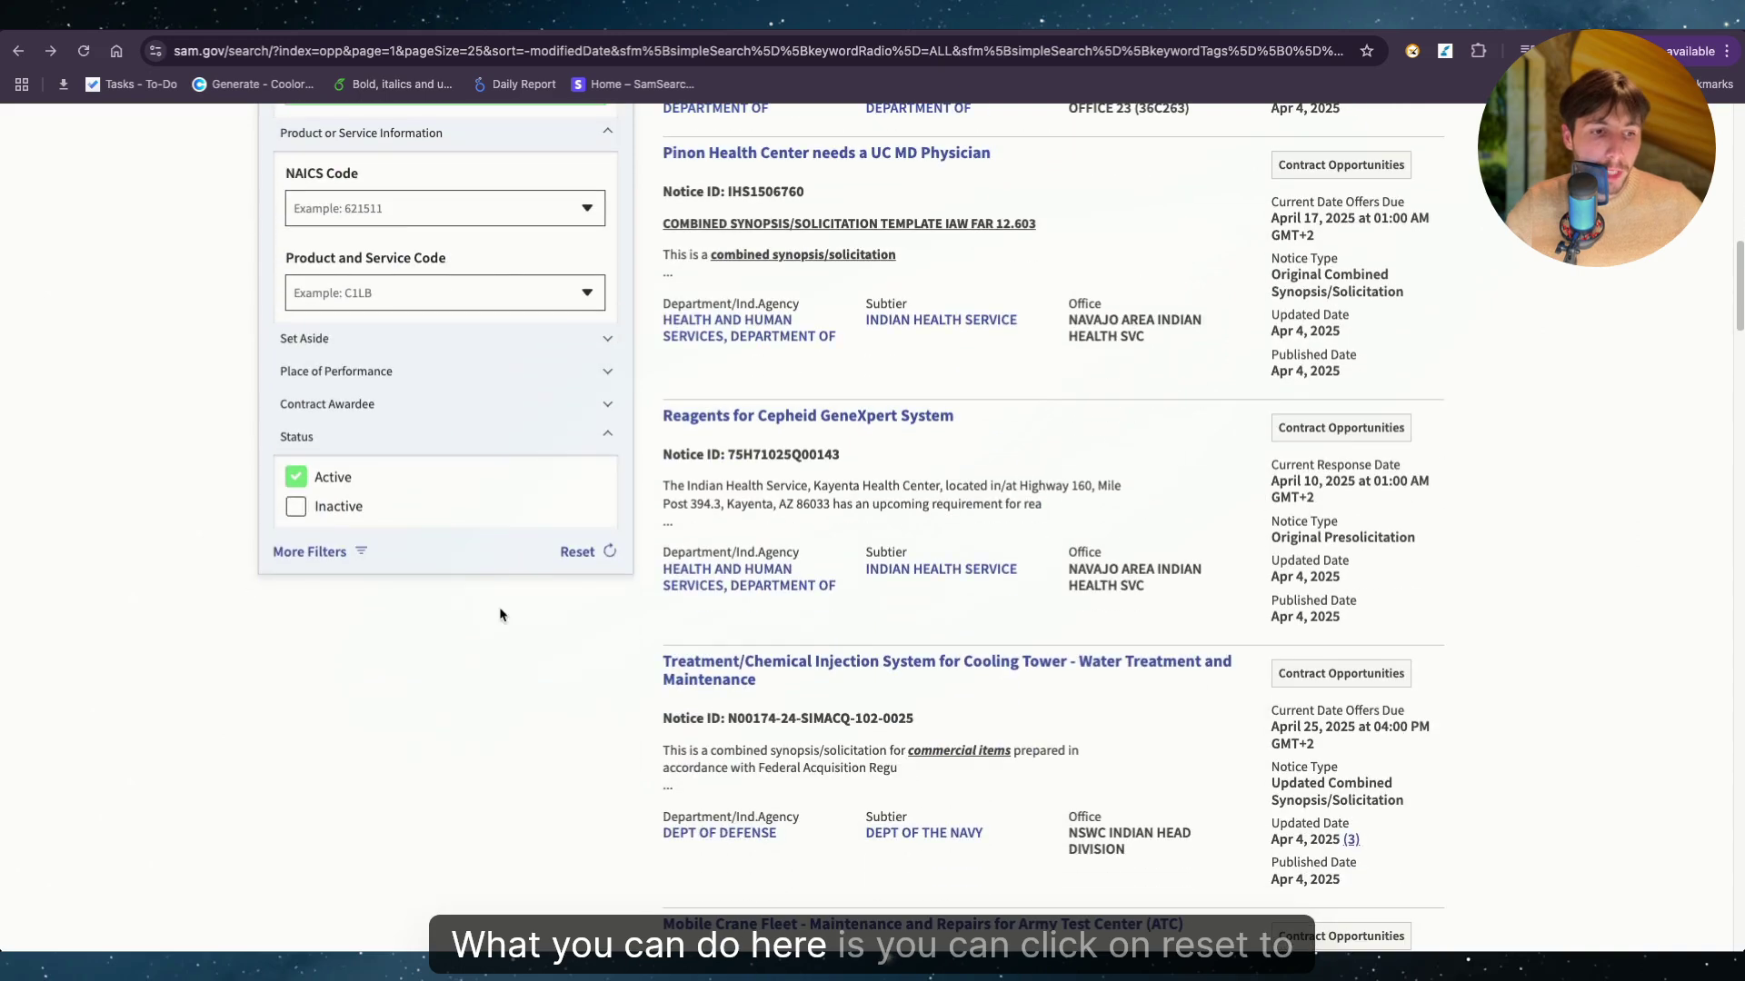
pyautogui.click(589, 554)
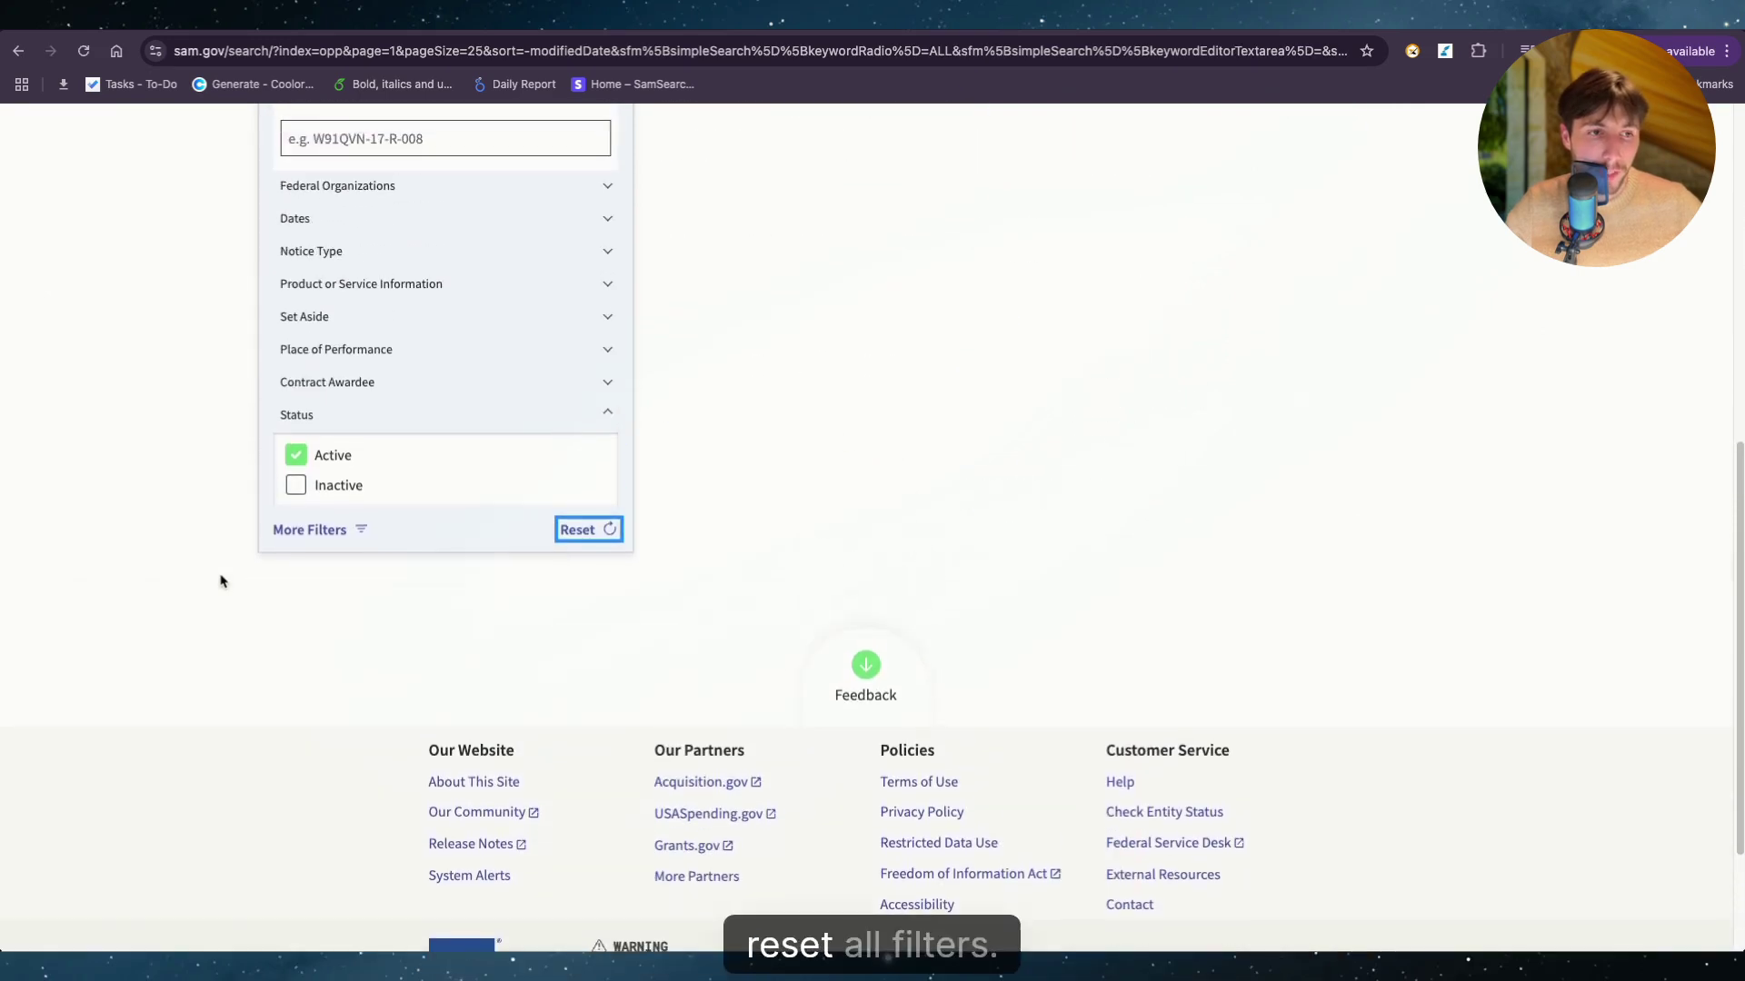
pyautogui.scroll(5, 221, 581)
pyautogui.click(331, 582)
pyautogui.write('si')
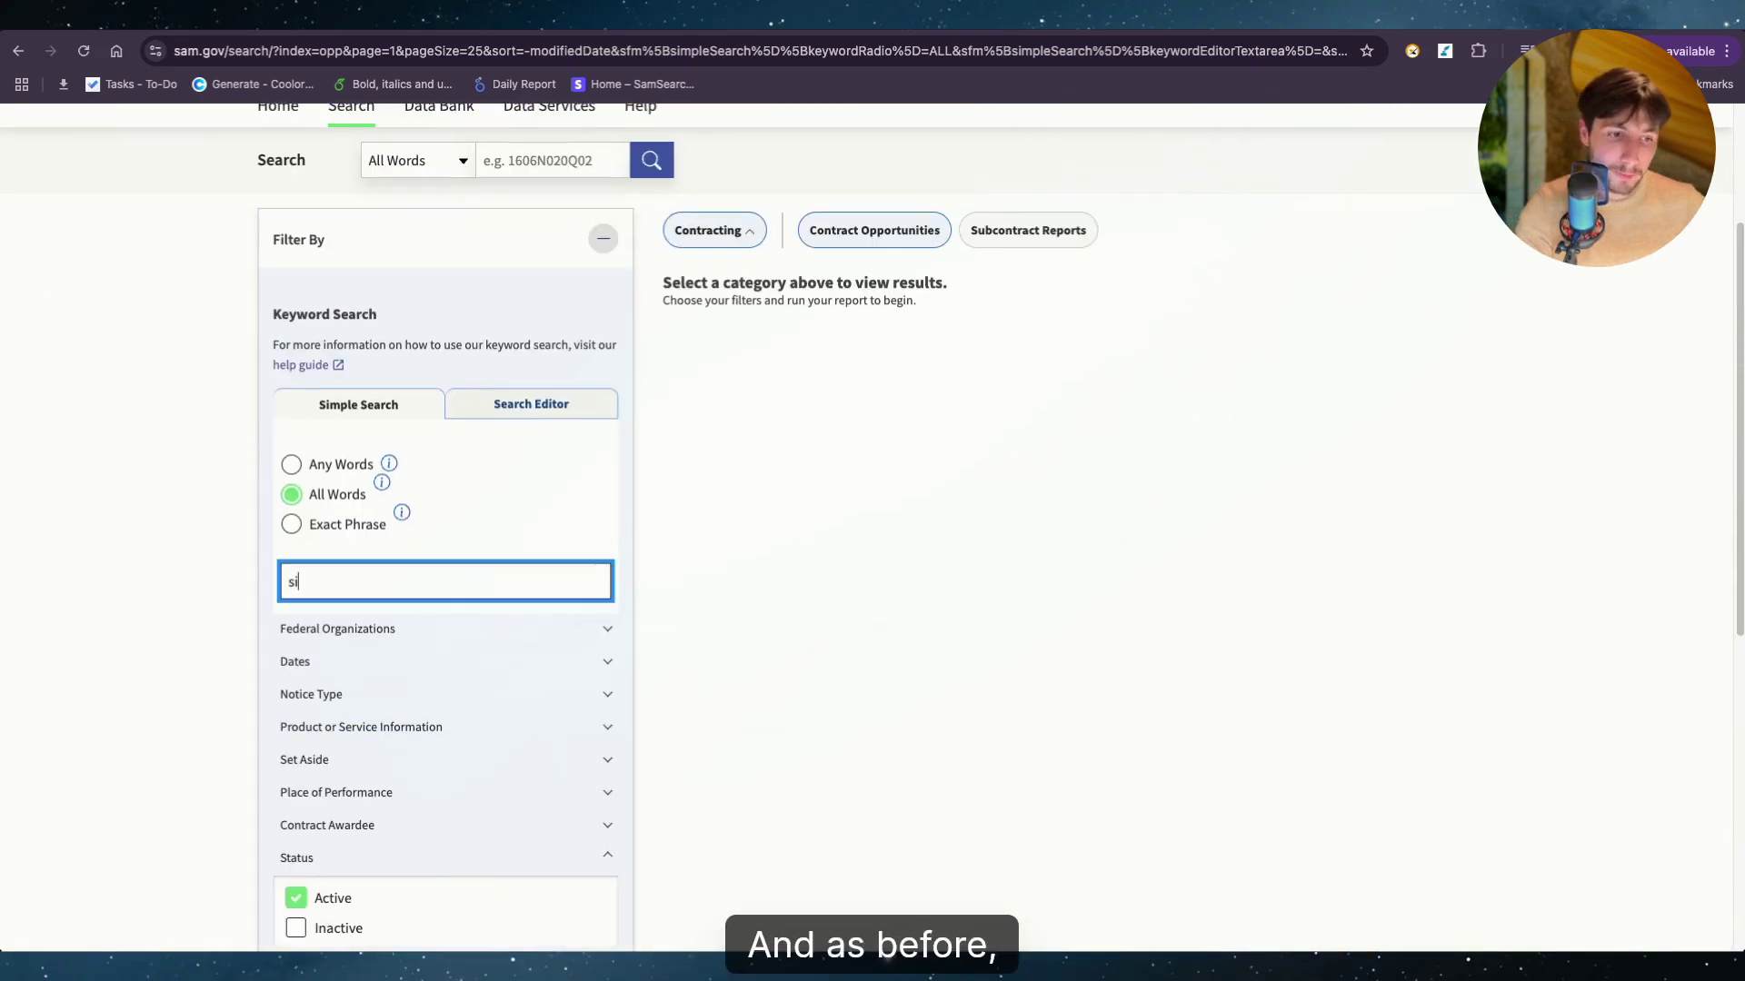
pyautogui.write('mplified ')
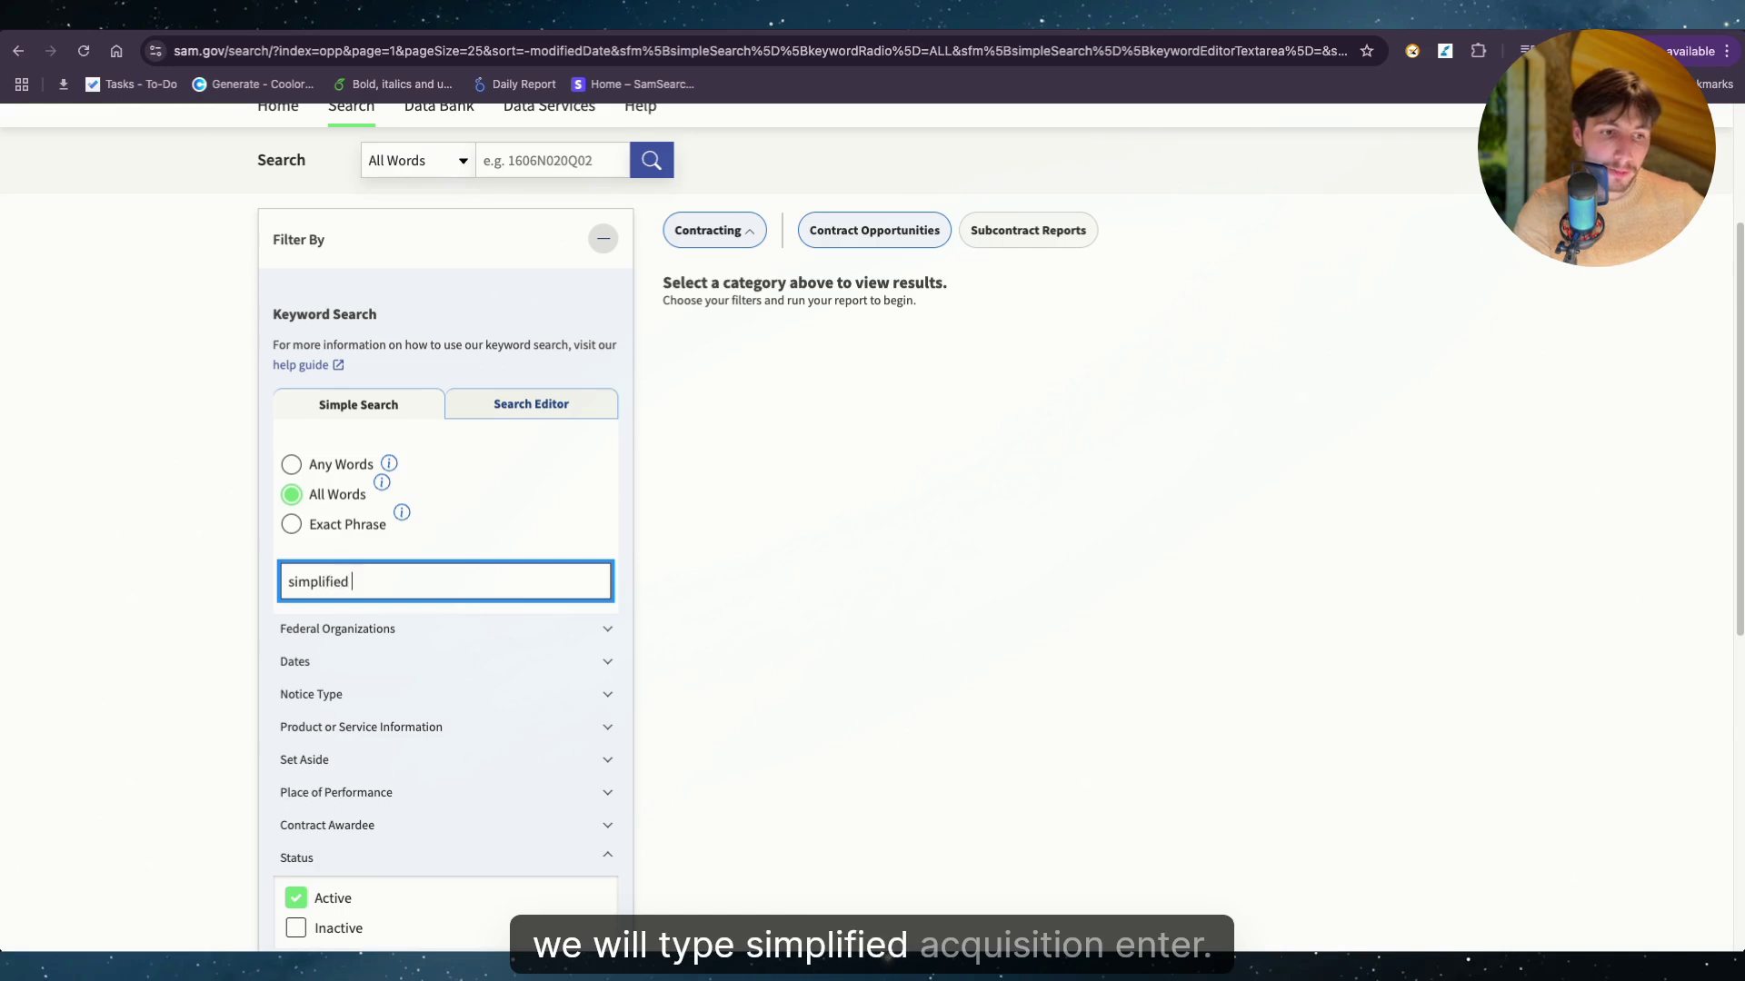
pyautogui.write('acquistion')
pyautogui.press('Return')
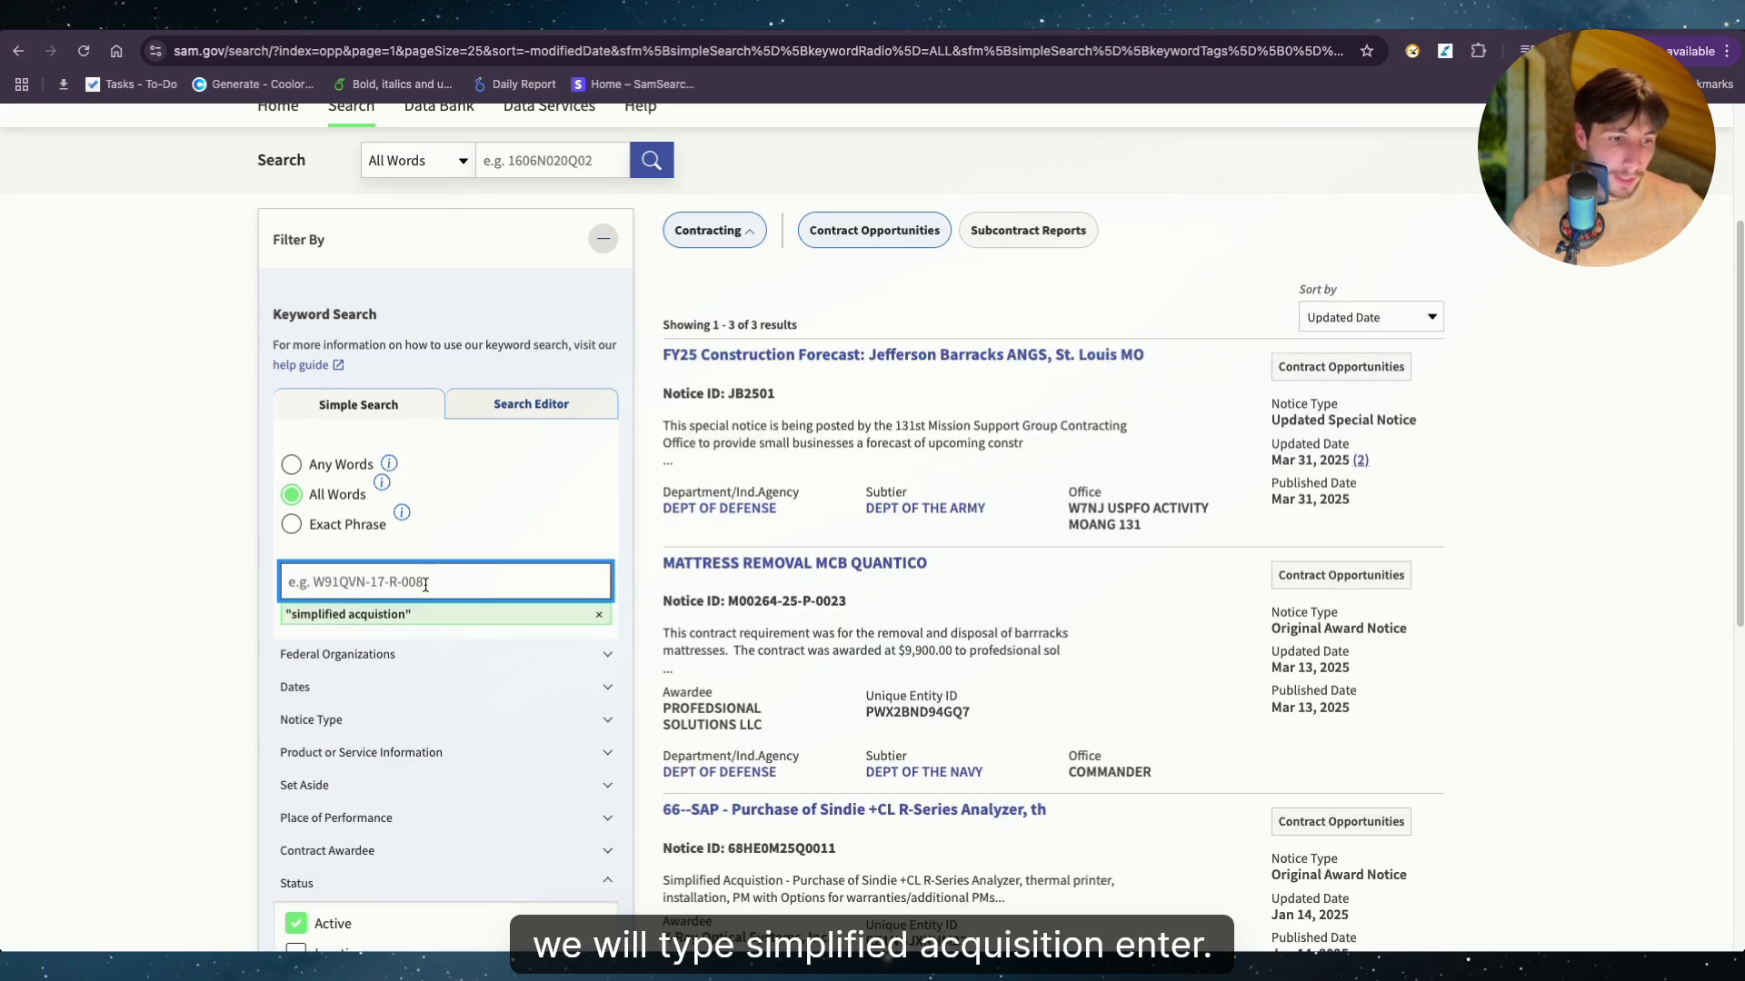
# Limit the notice type to Award Notice and review the 62 results
pyautogui.scroll(-3, 381, 510)
pyautogui.click(382, 498)
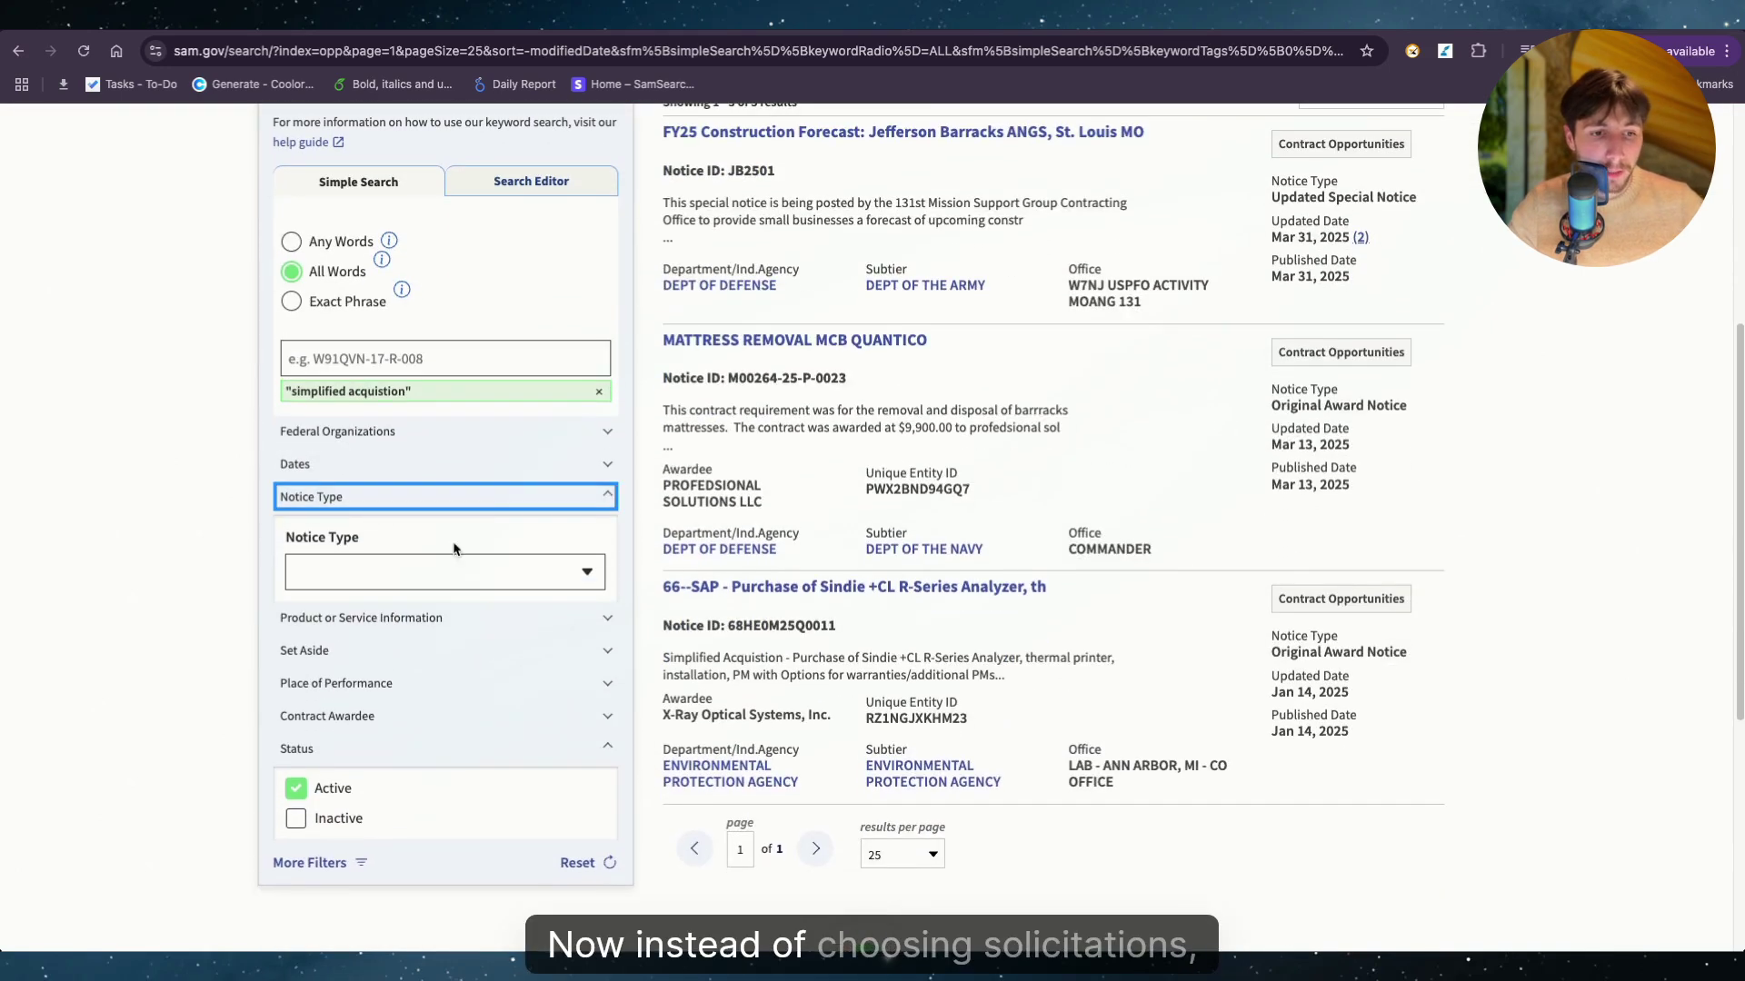
pyautogui.click(457, 572)
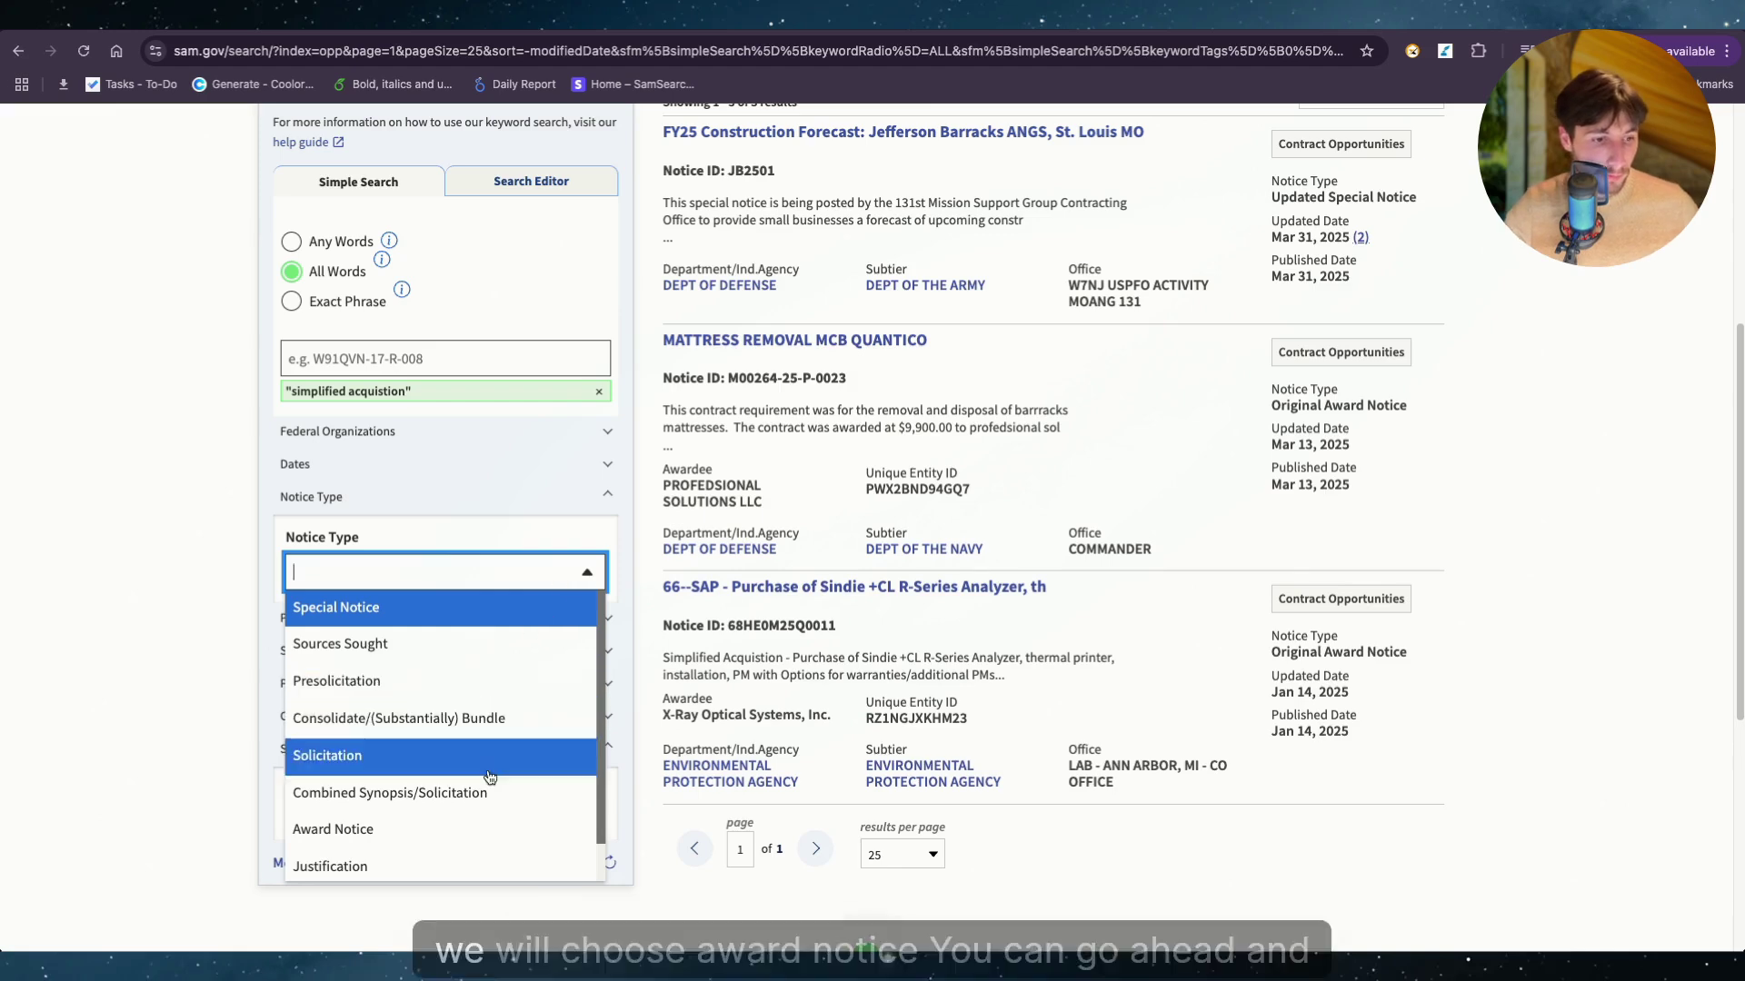
pyautogui.click(363, 828)
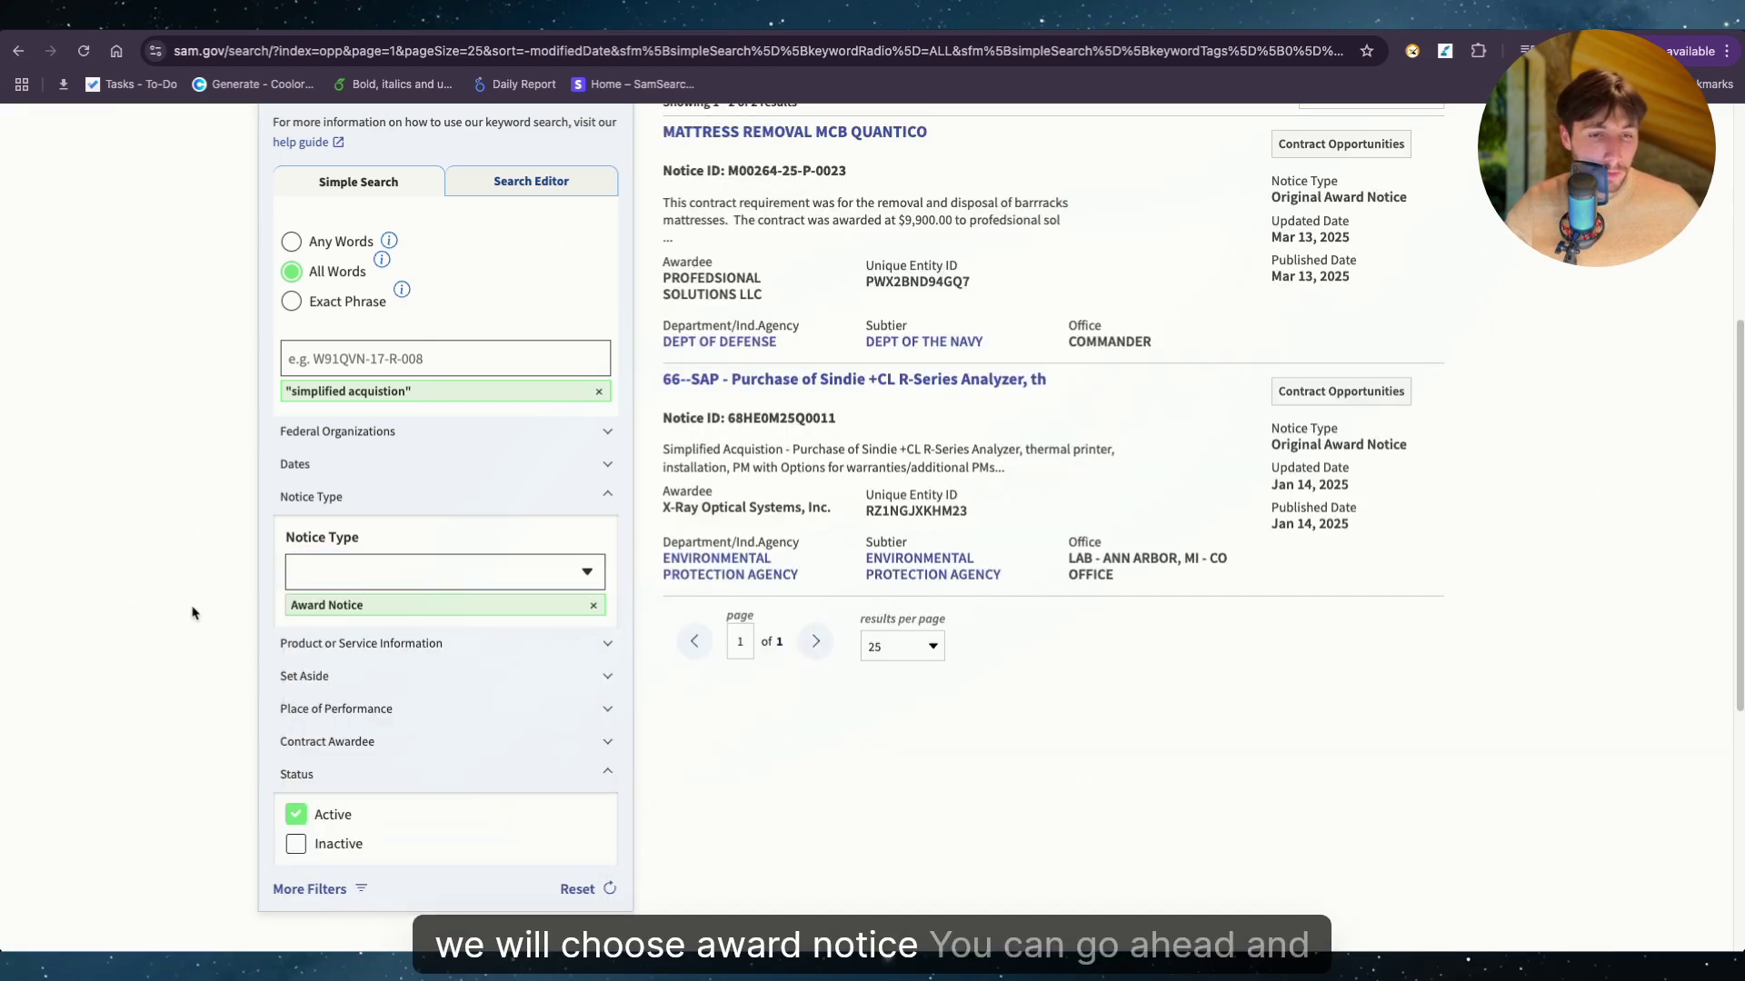
pyautogui.scroll(-5, 252, 690)
pyautogui.scroll(1, 256, 677)
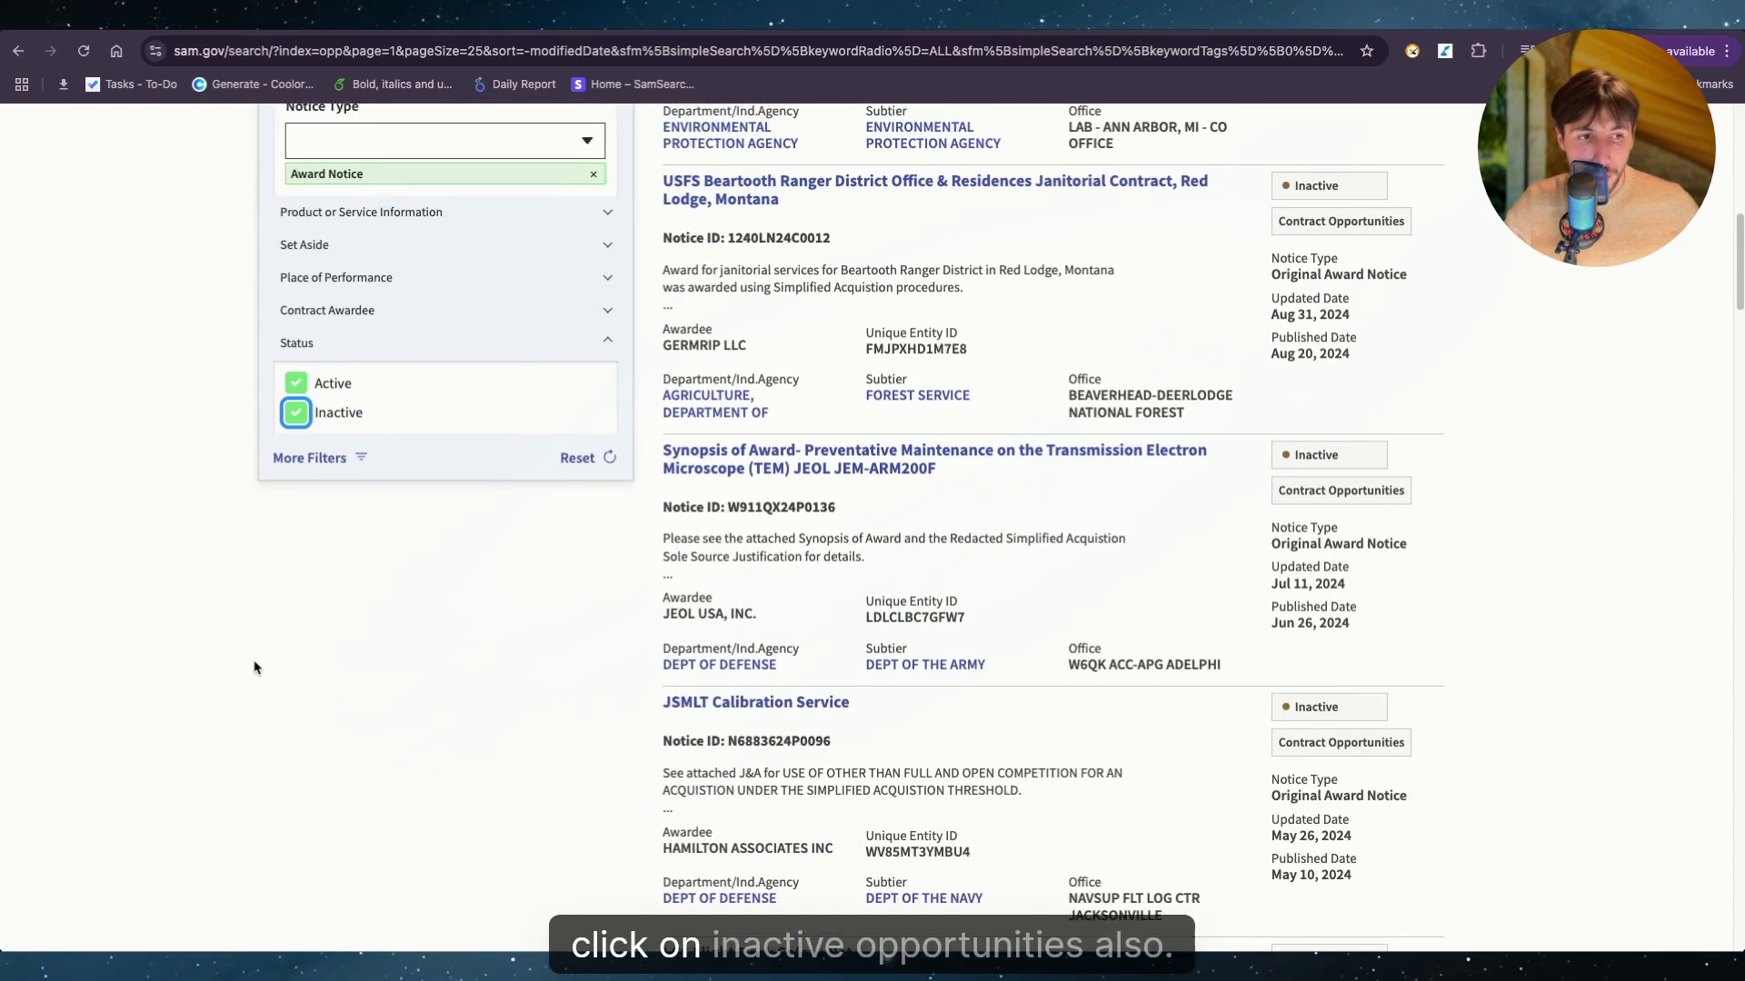
pyautogui.scroll(1, 193, 541)
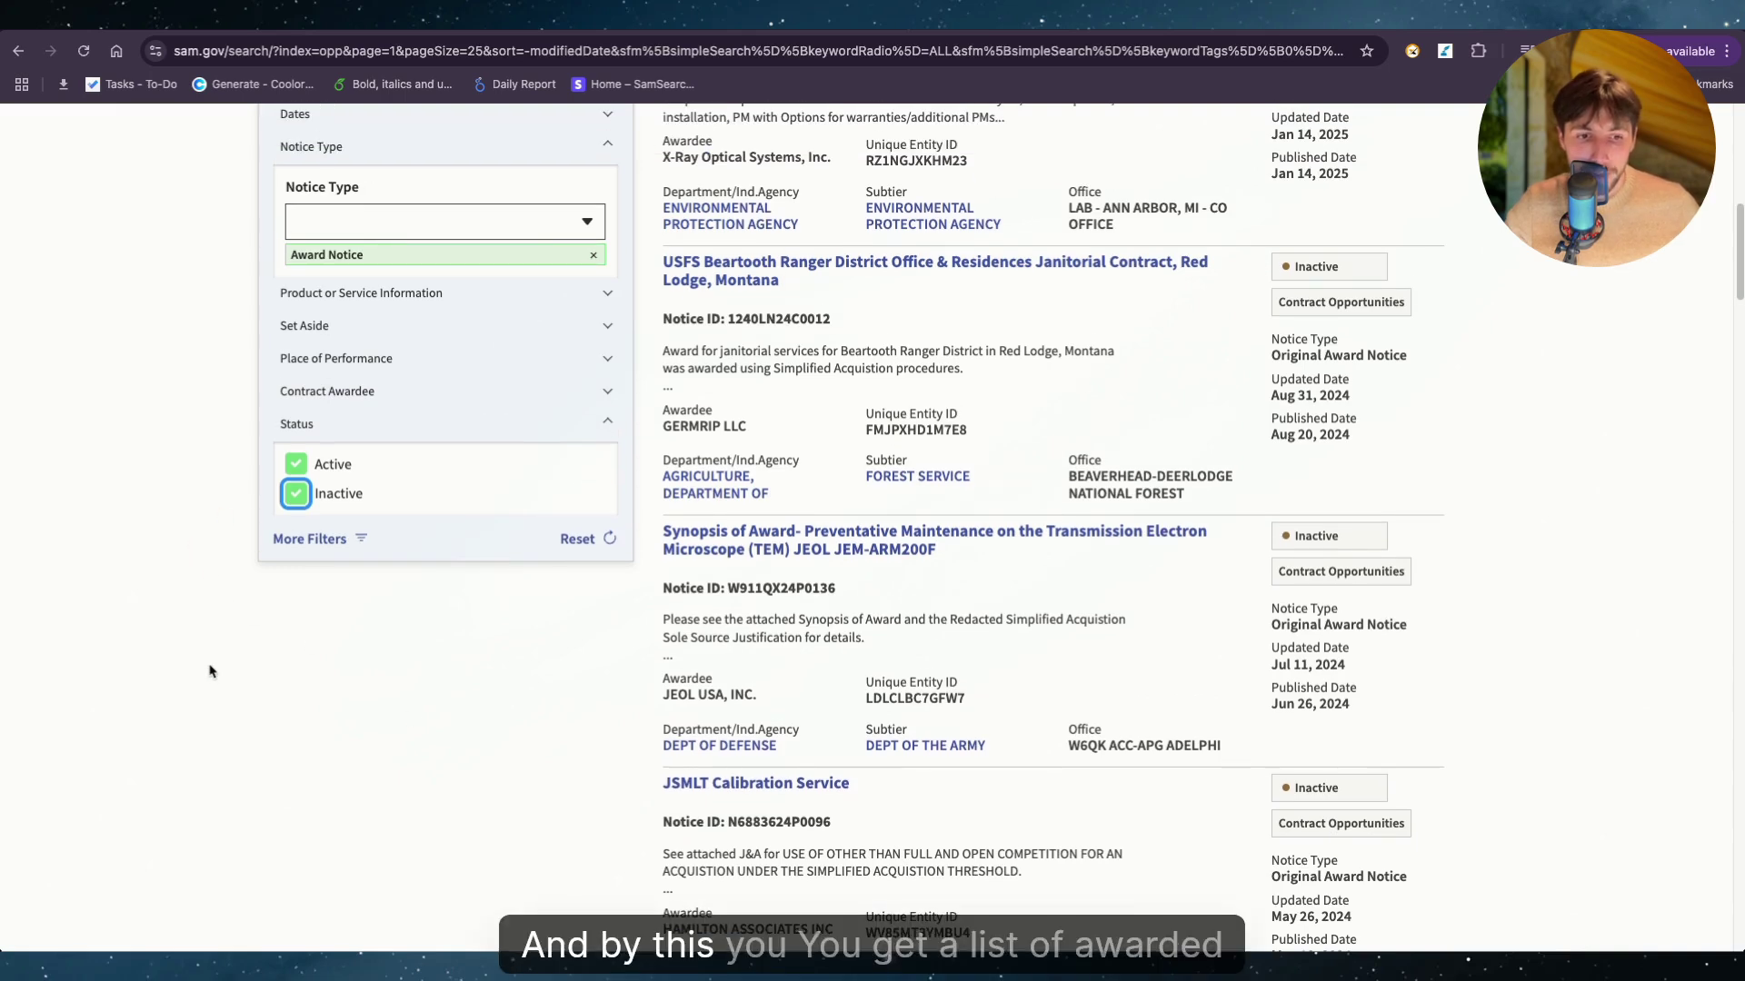
pyautogui.scroll(6, 210, 644)
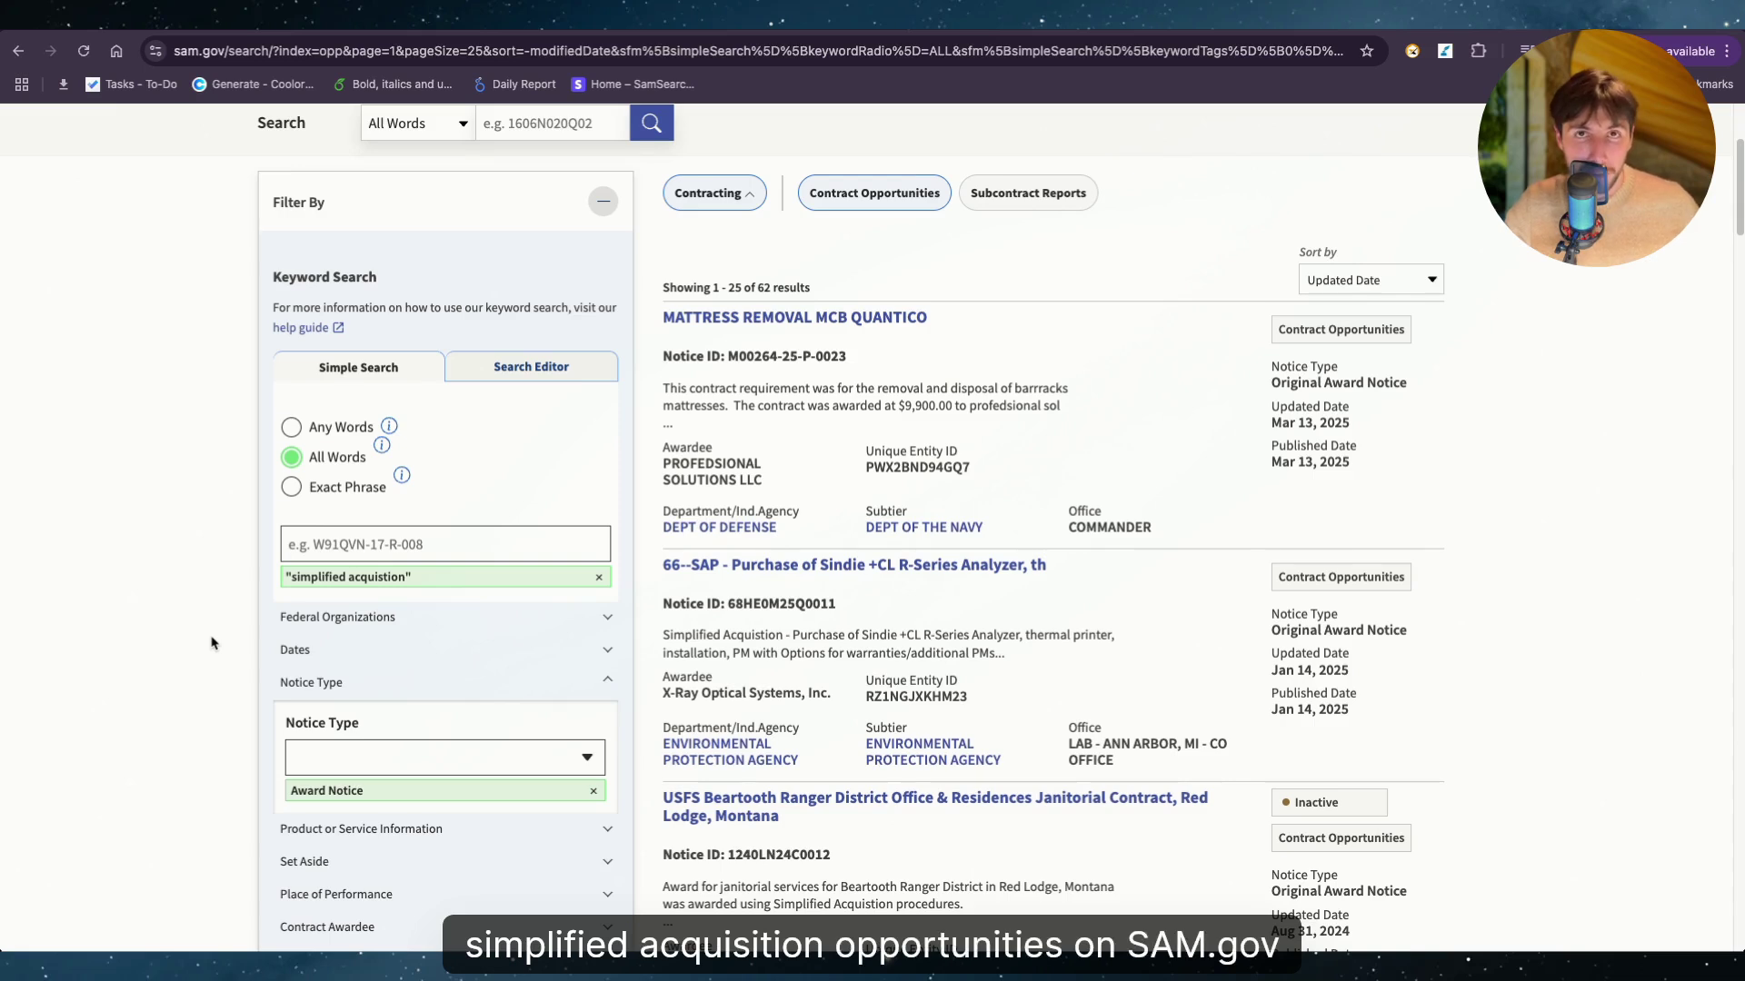
pyautogui.scroll(1, 218, 636)
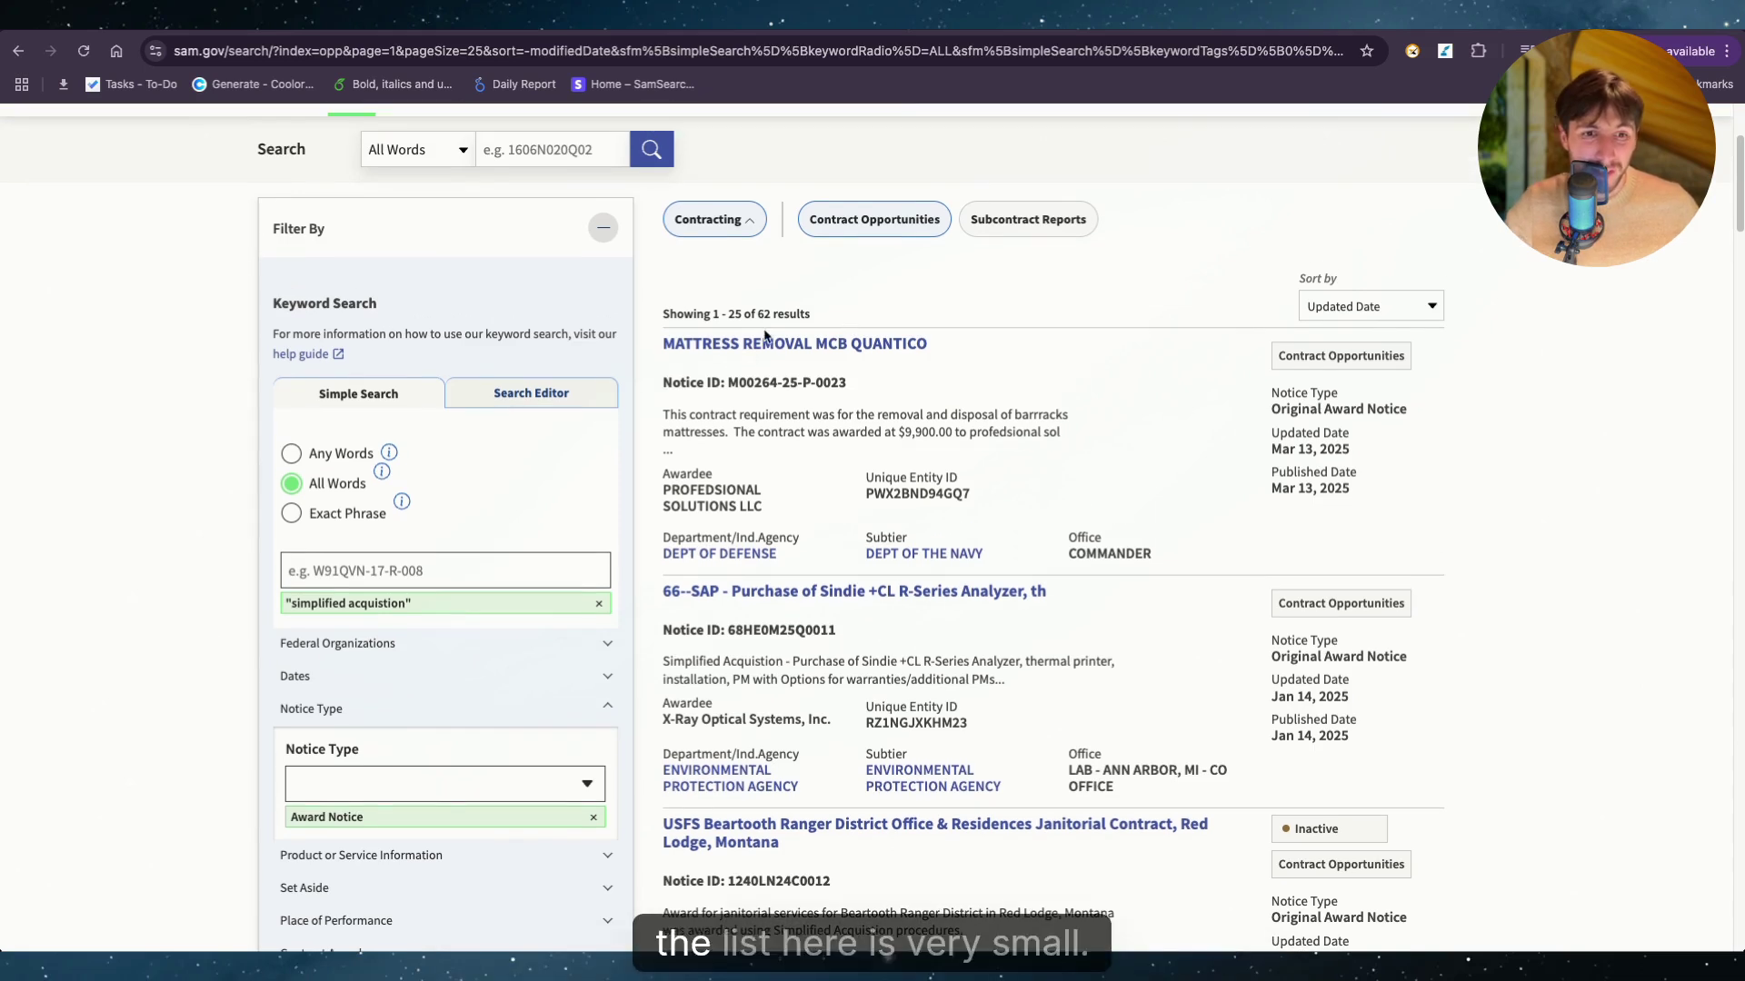
# Select and delete the placeholder sentence in the FPDS ezSearch field
pyautogui.click(1123, 318)
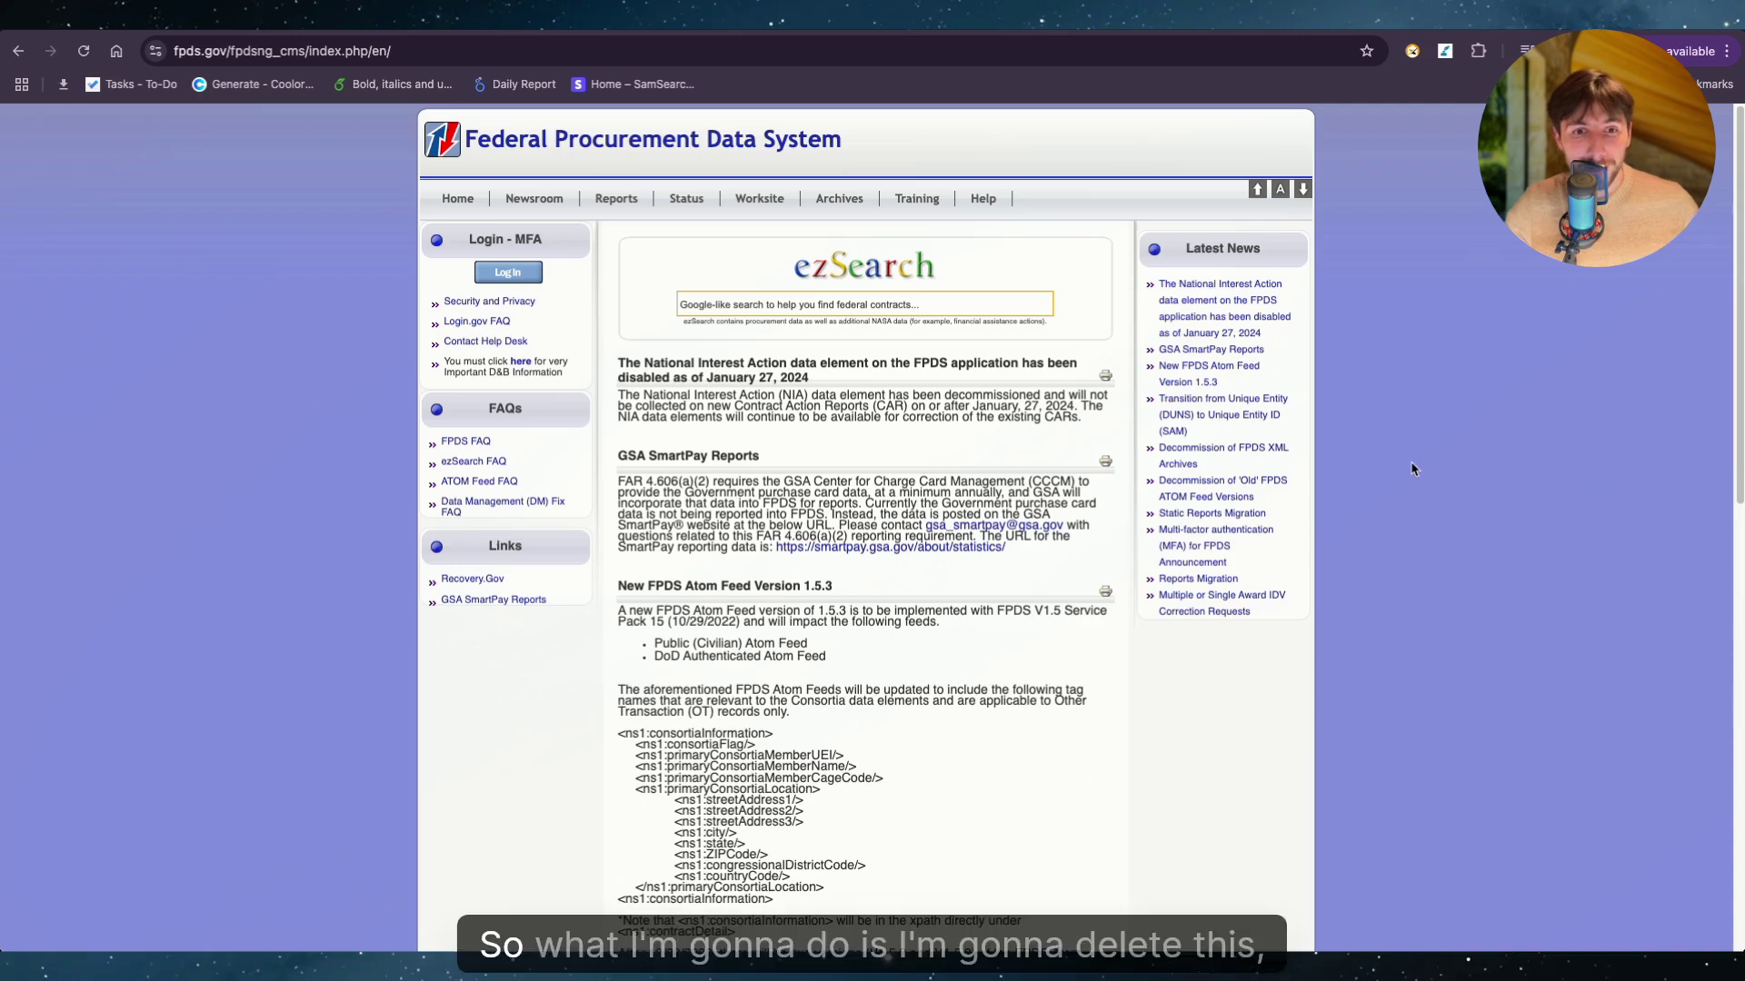
pyautogui.click(991, 299)
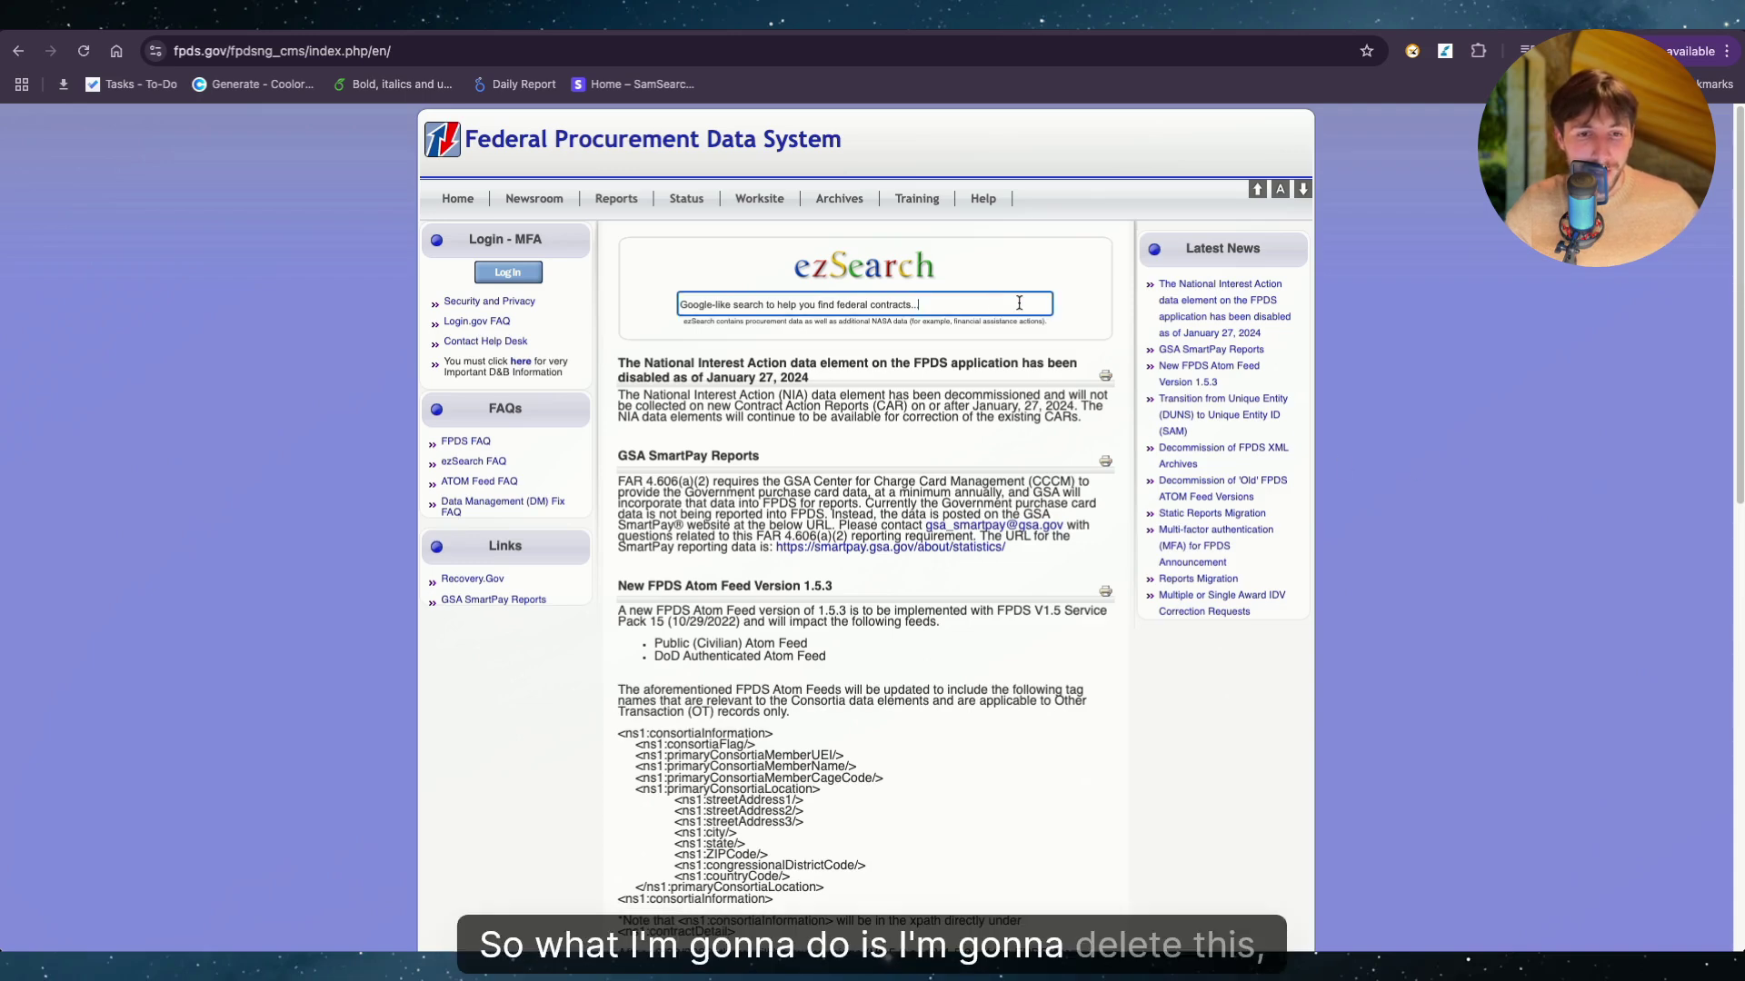
pyautogui.moveTo(999, 305); pyautogui.dragTo(660, 309)
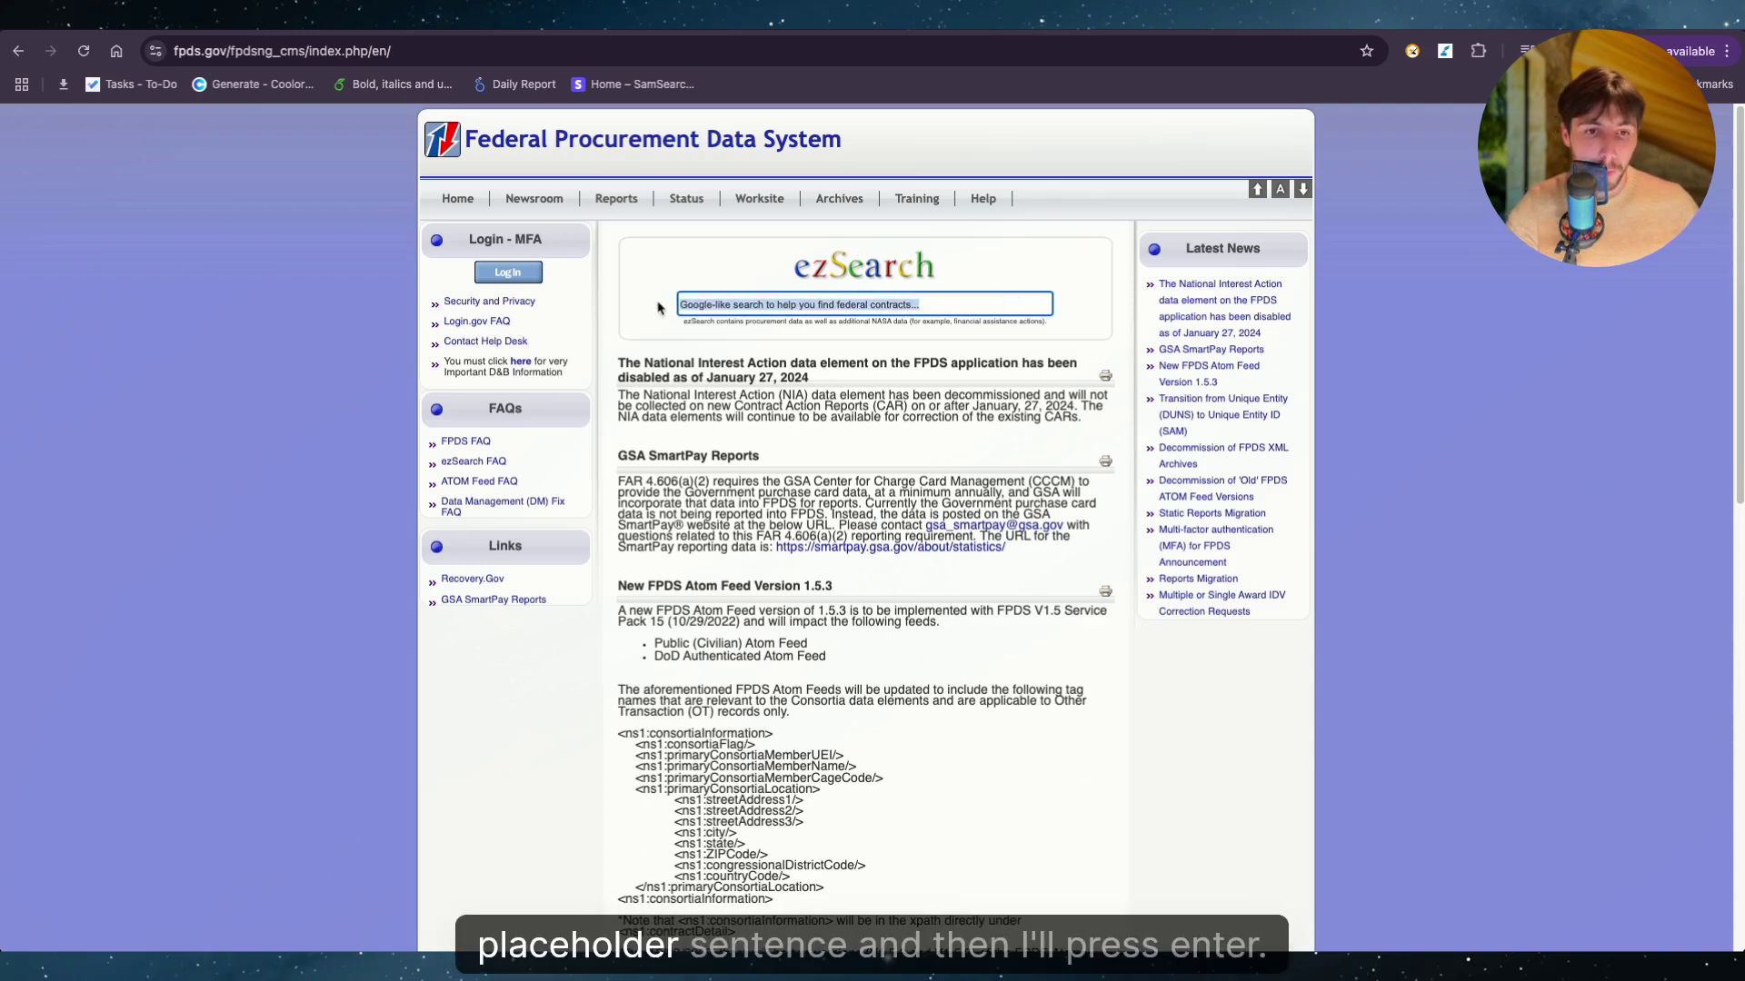
pyautogui.press('BackSpace')
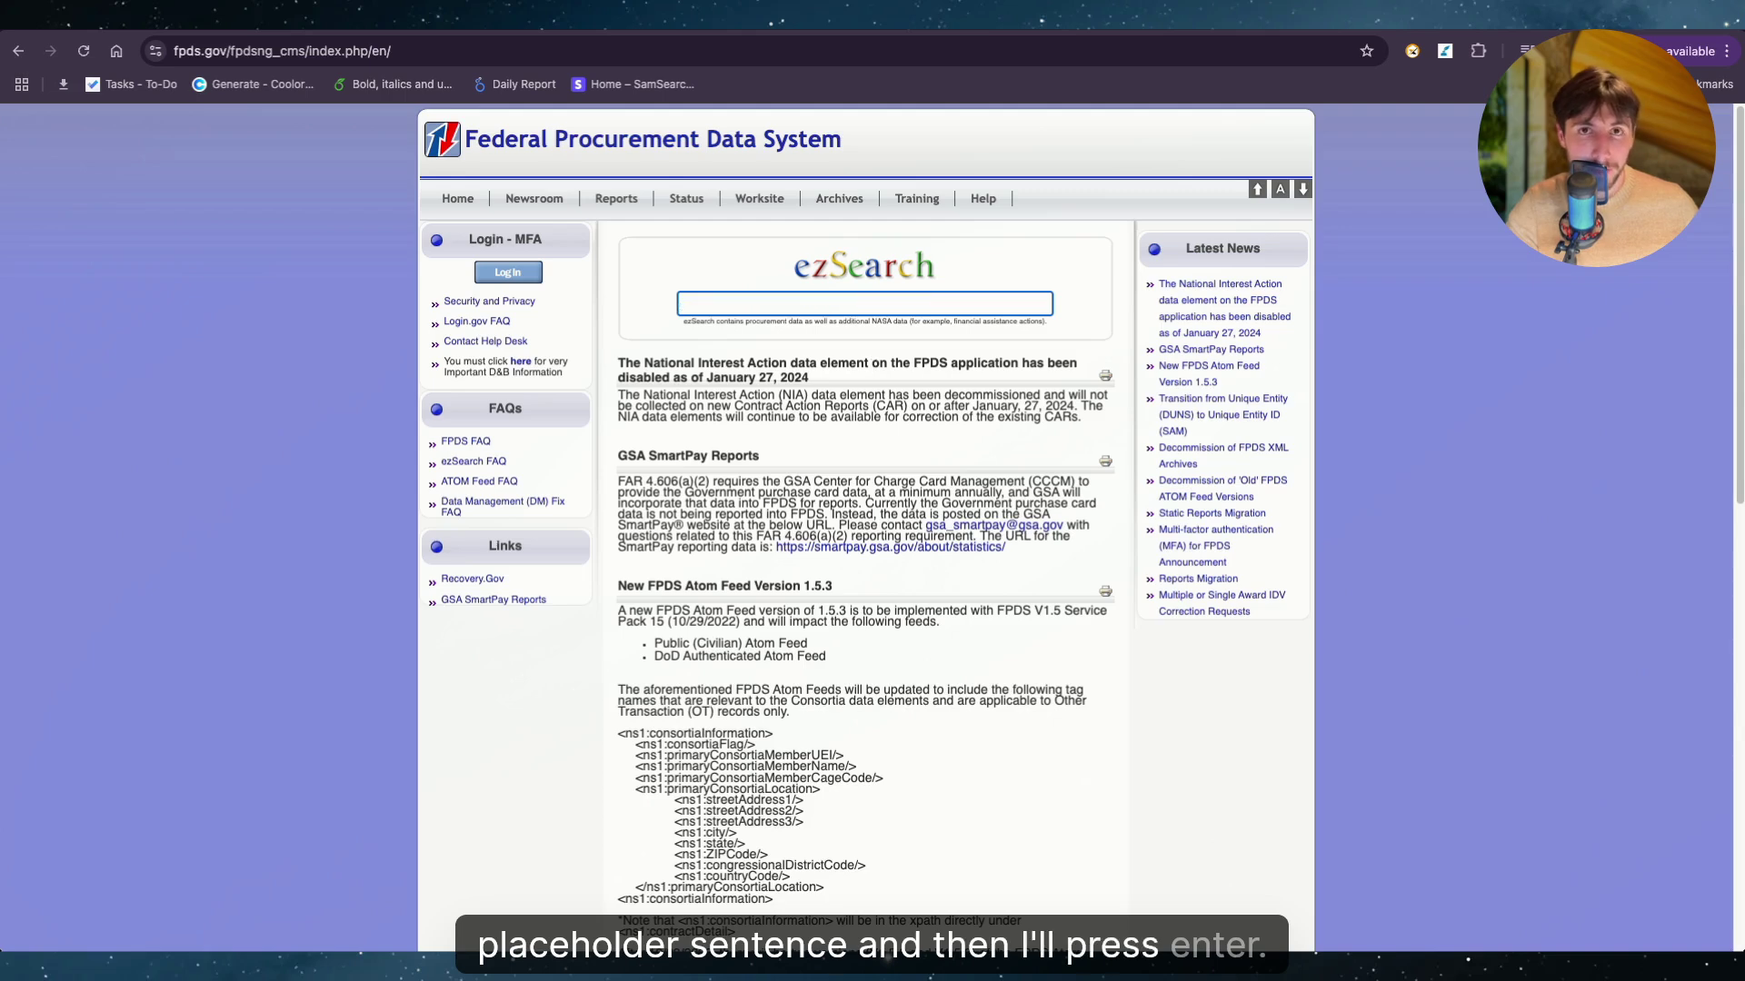
# Run an empty ezSearch and start a New Search in Advanced Search
pyautogui.press('Return')
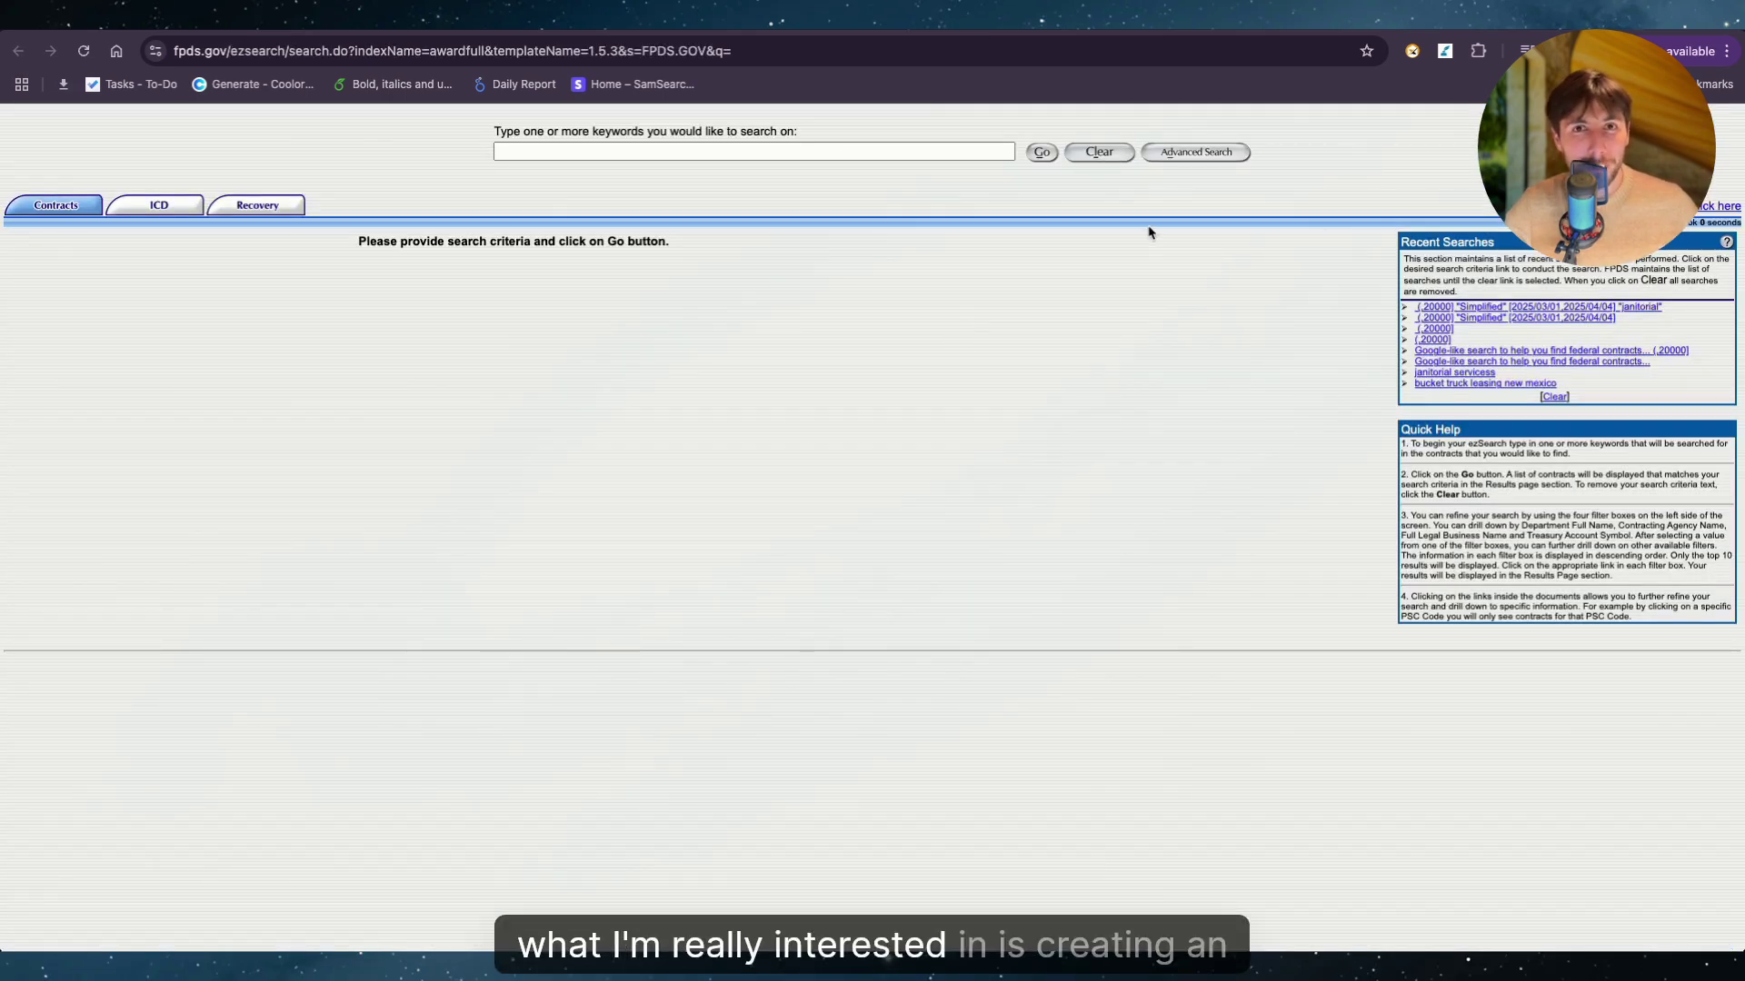
pyautogui.click(1195, 154)
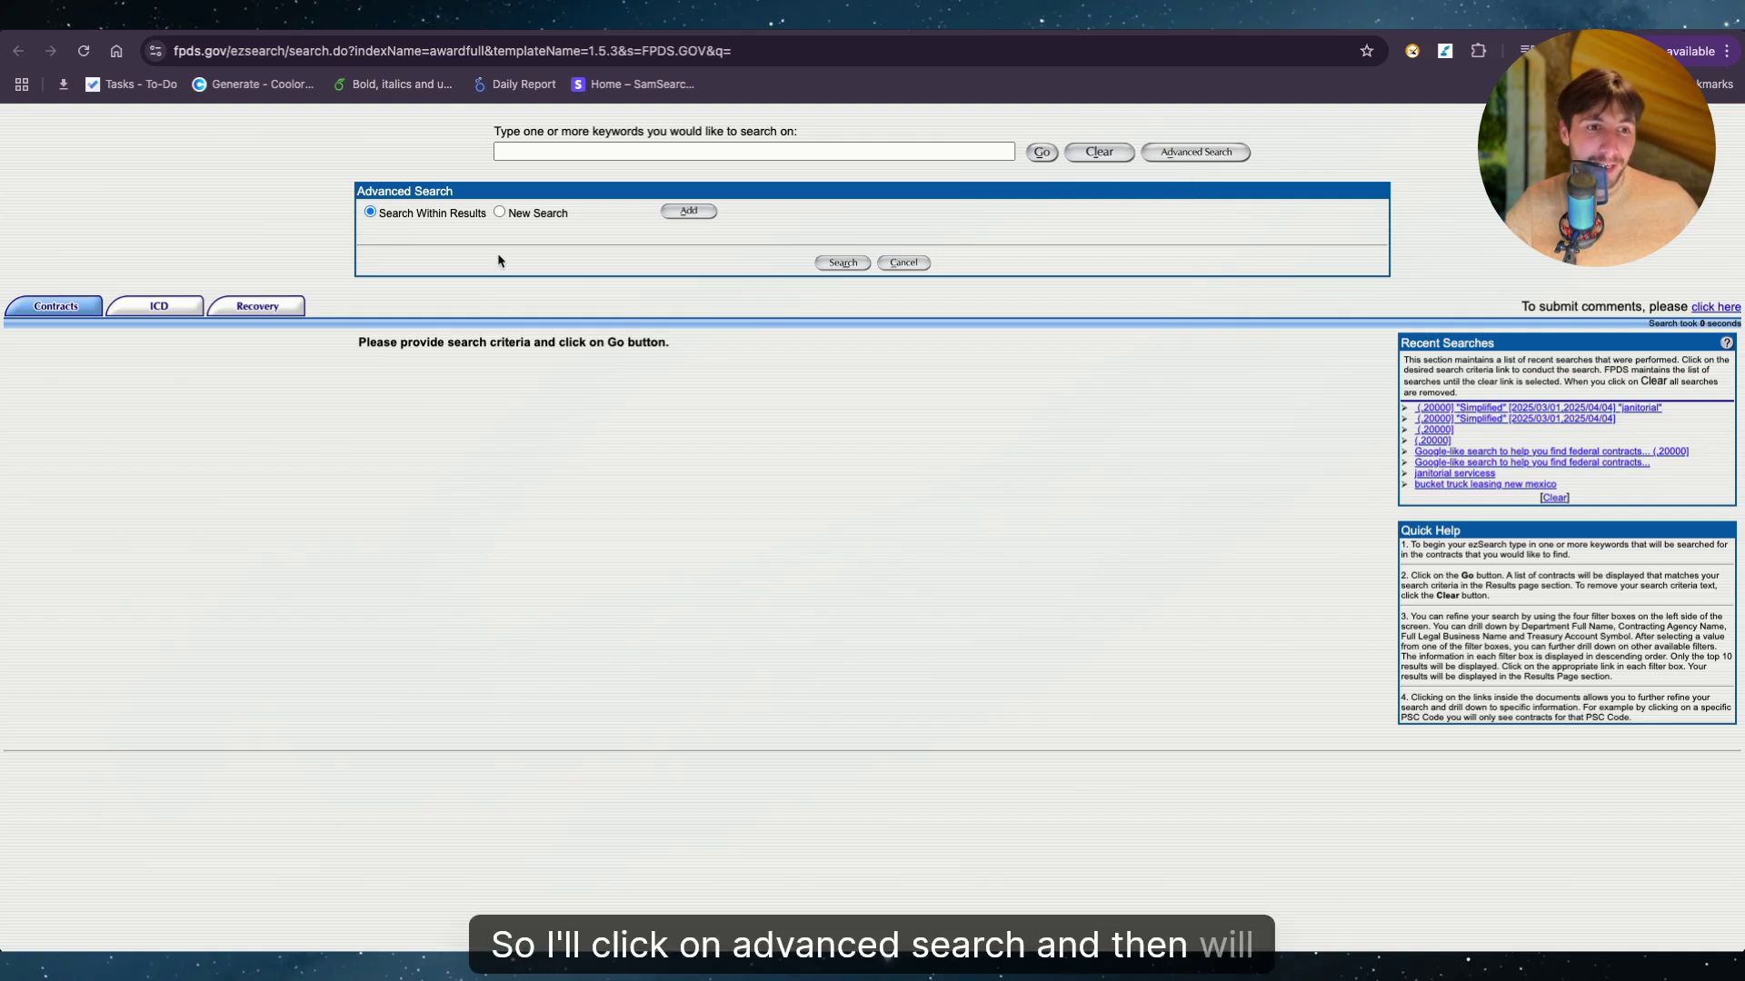
pyautogui.click(499, 212)
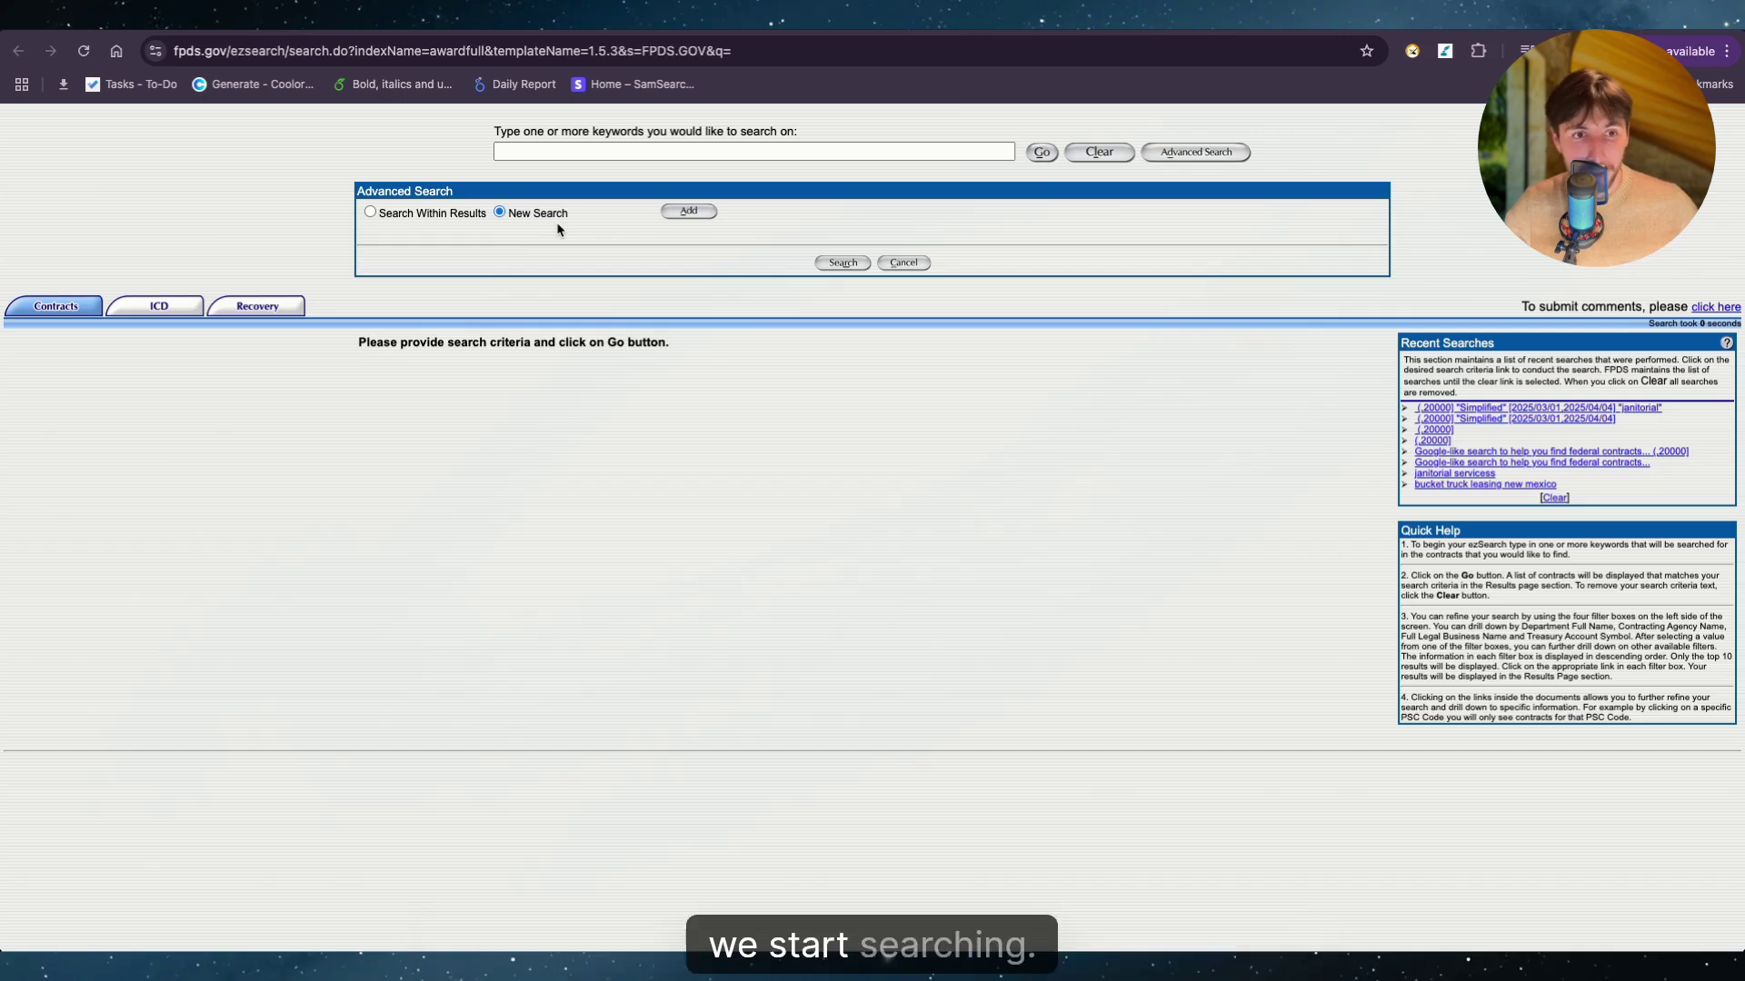
# Add an Action Obligation ($) criterion with 20000 as the upper limit
pyautogui.click(688, 210)
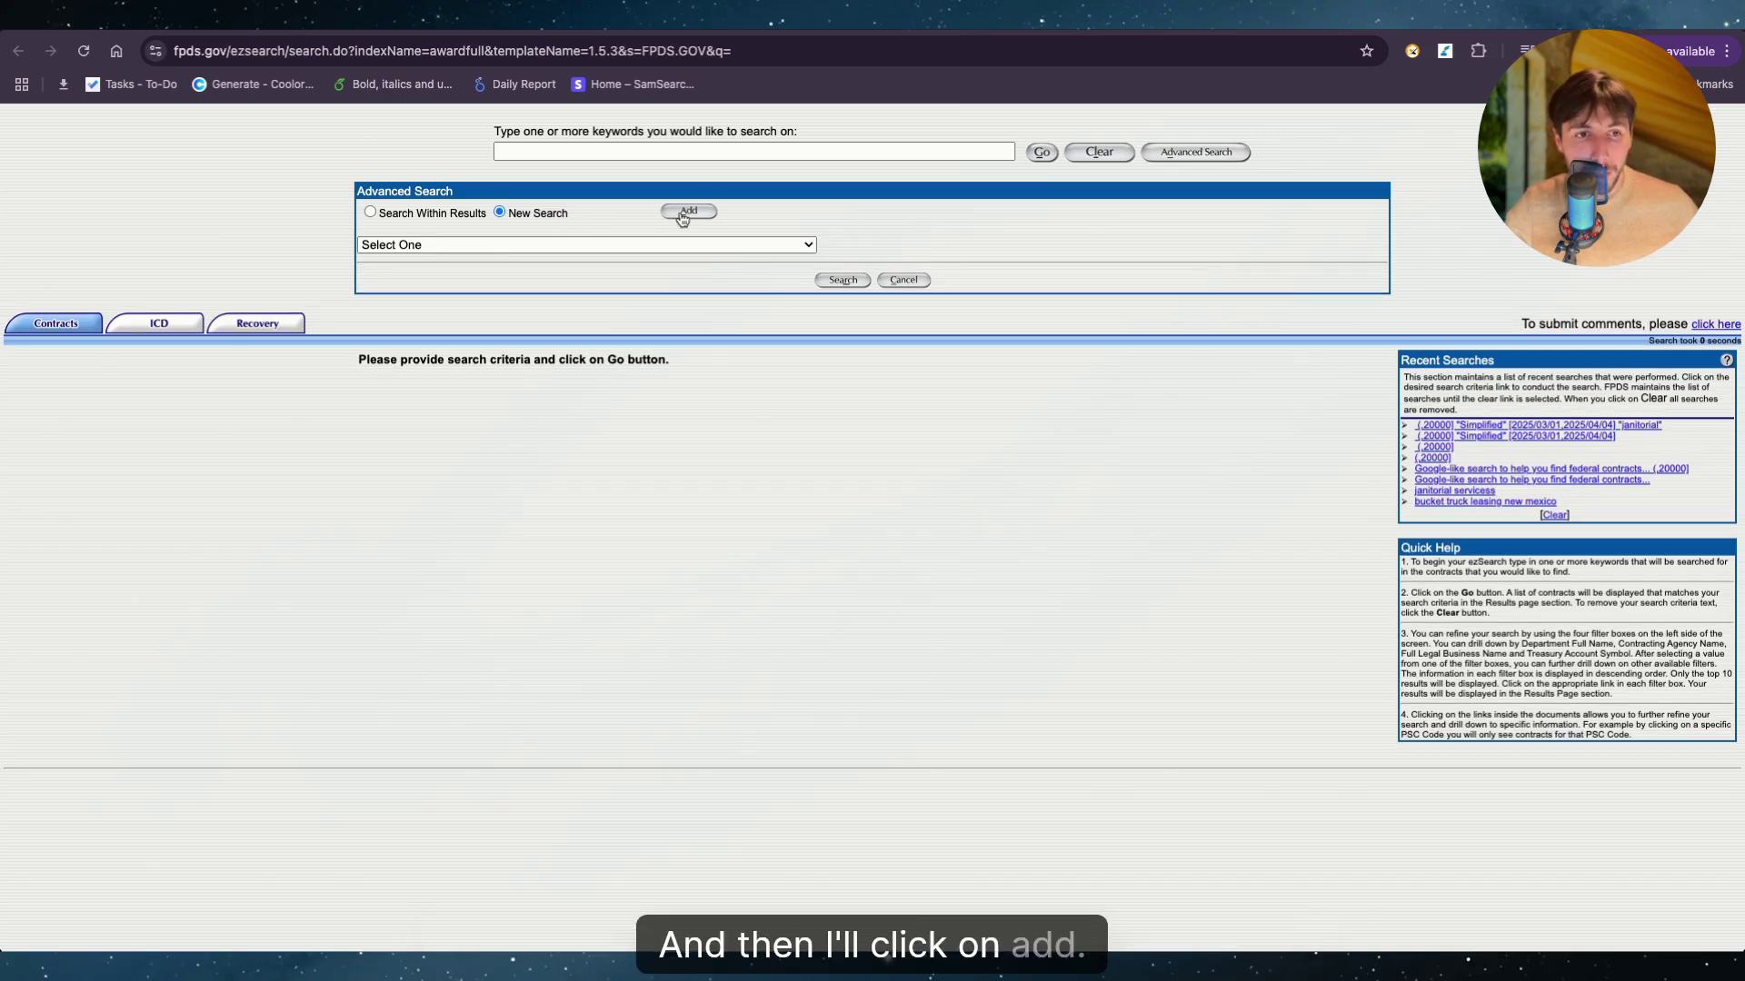
pyautogui.click(690, 246)
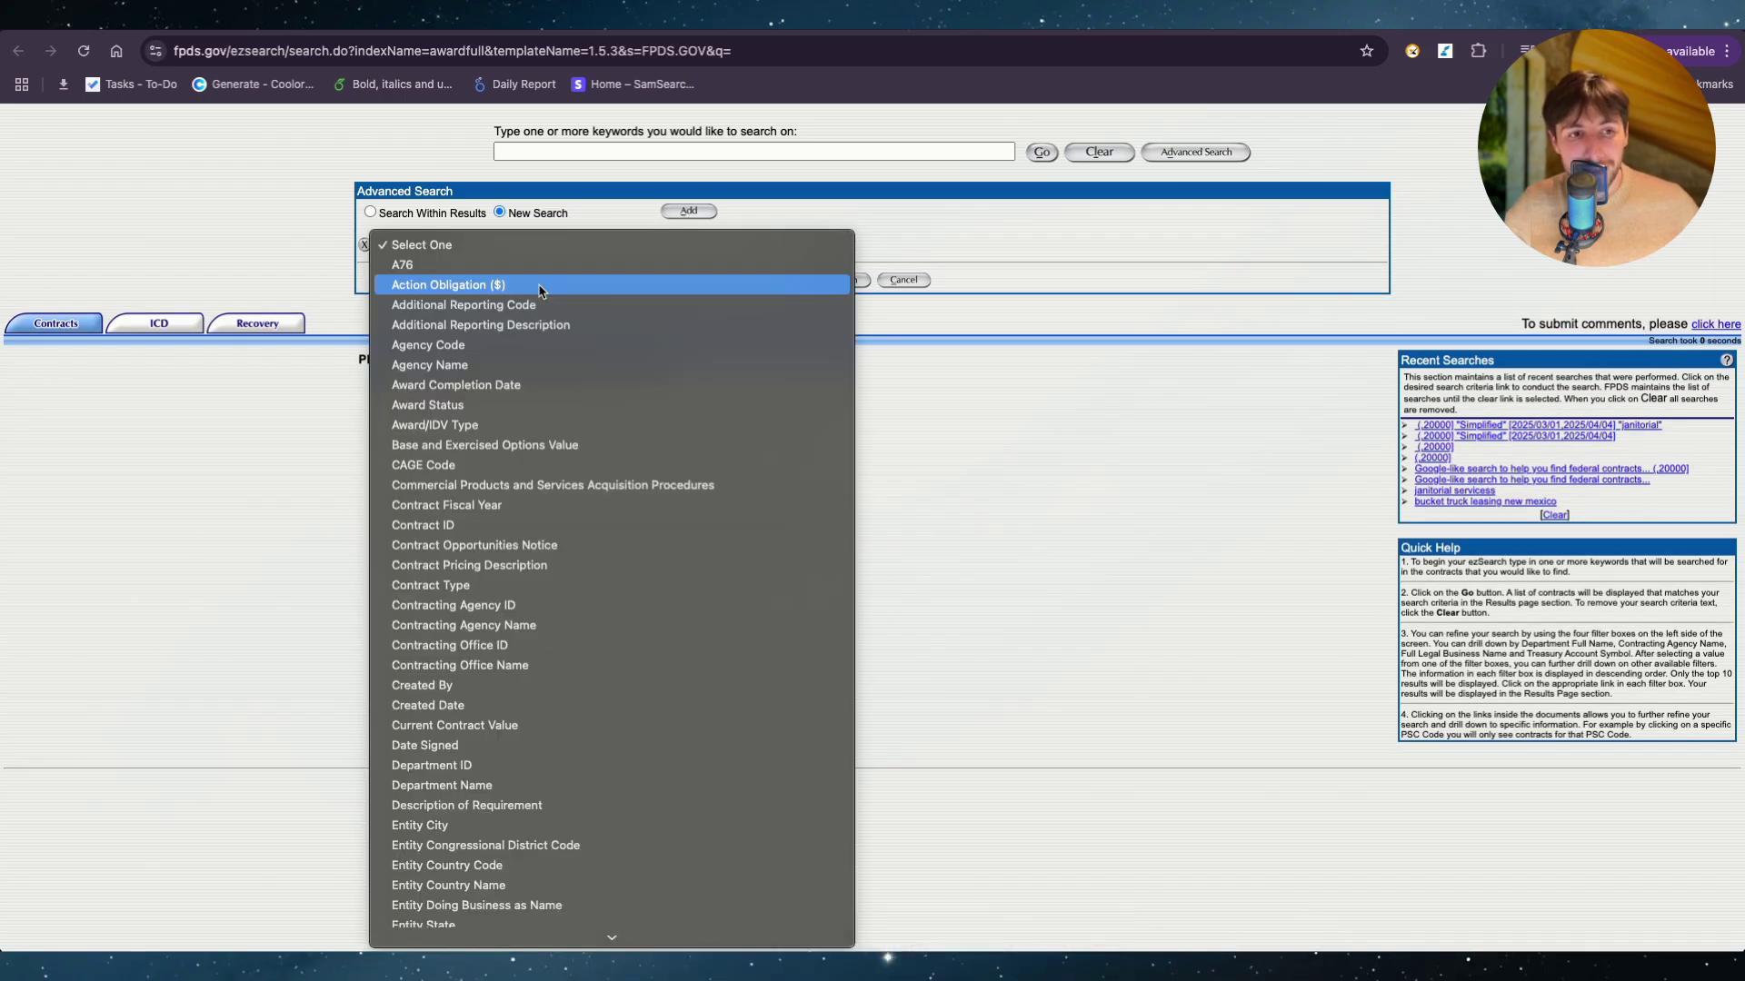
pyautogui.click(538, 286)
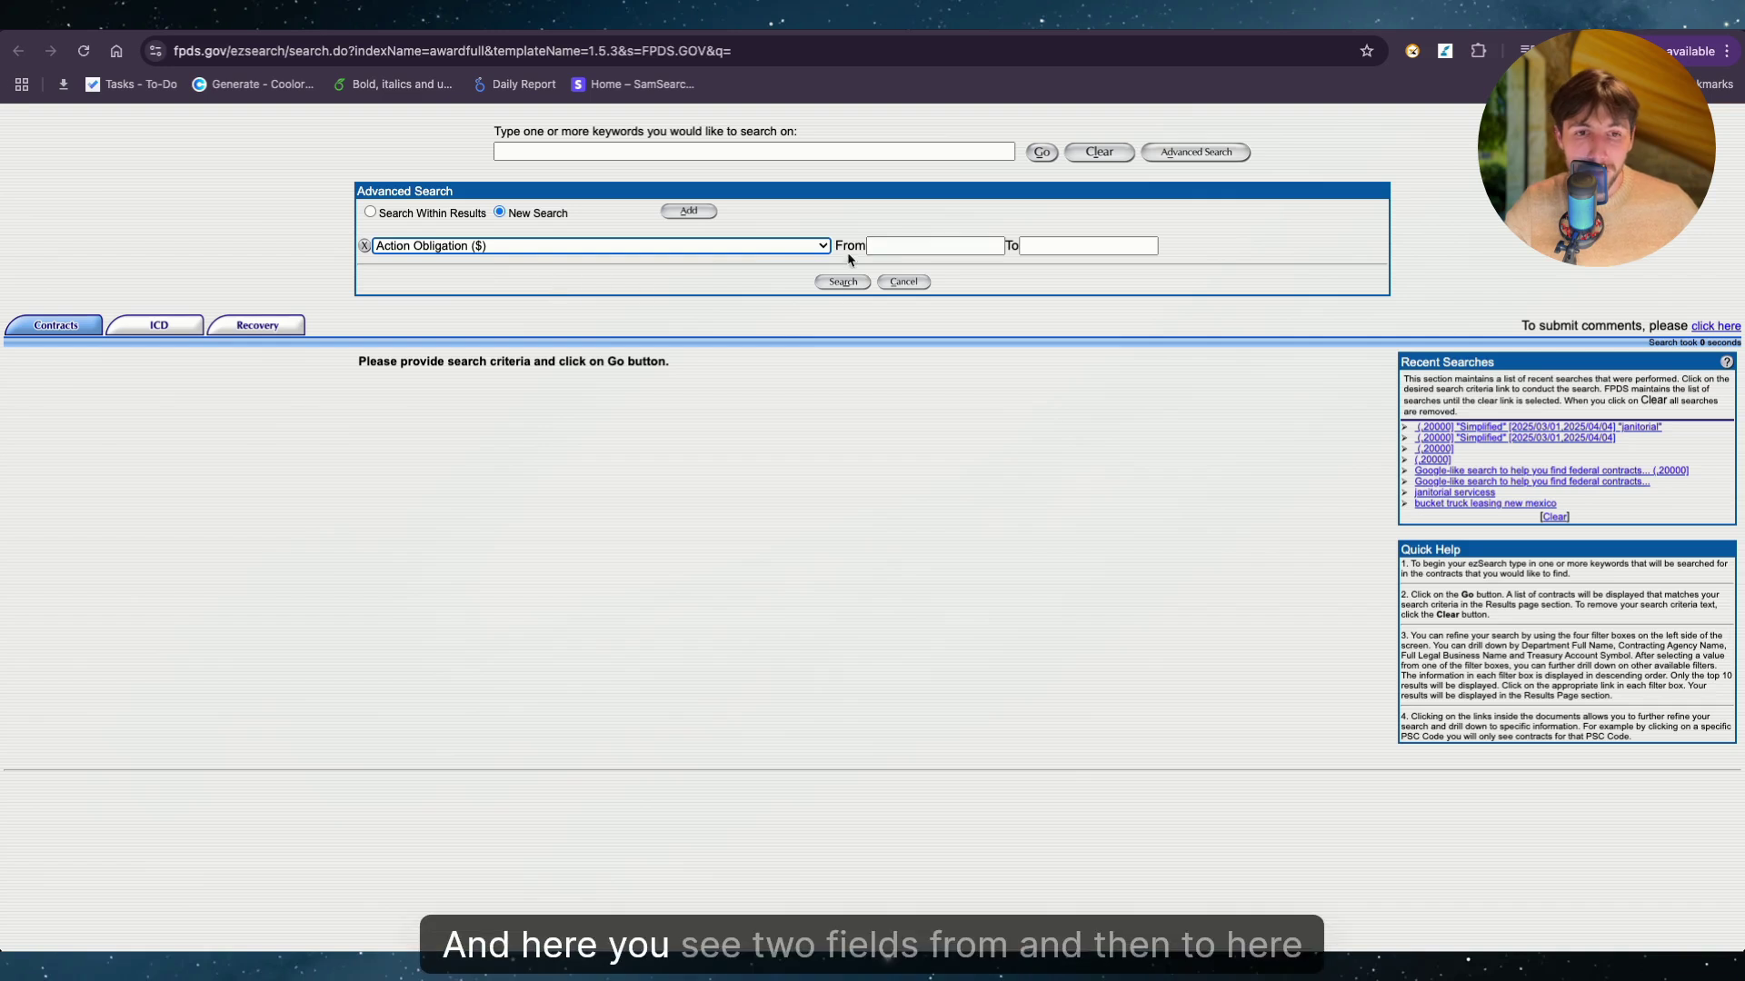
pyautogui.click(895, 249)
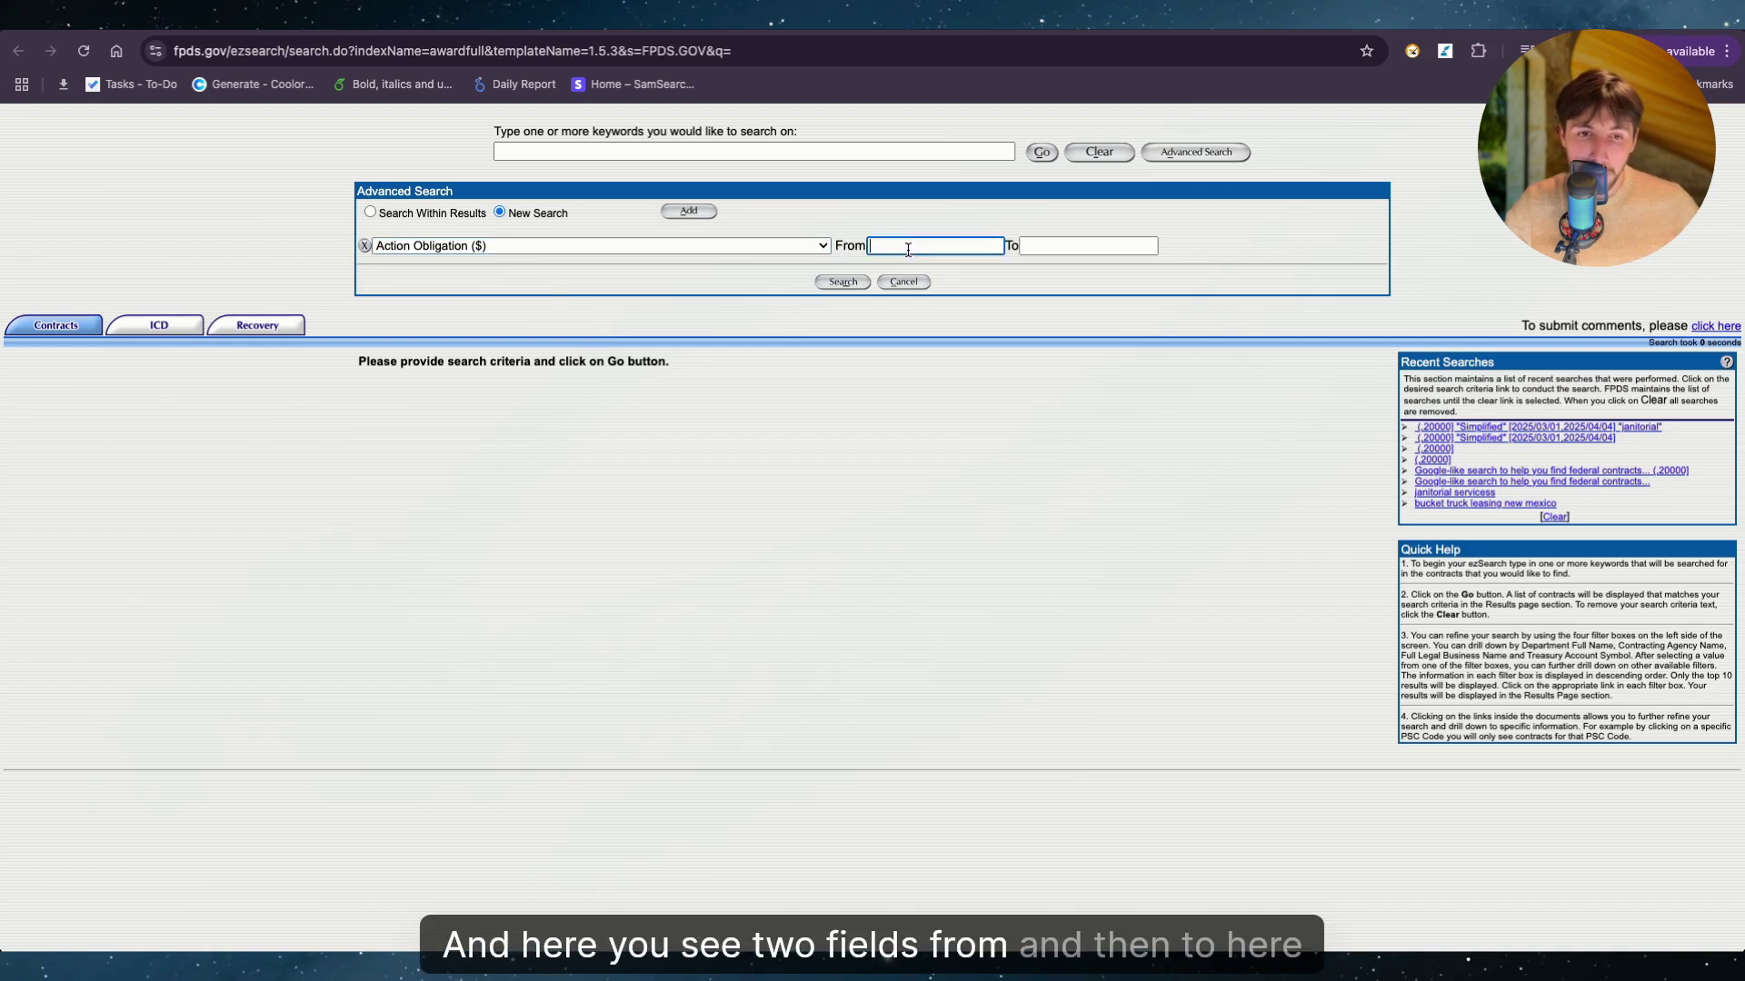
pyautogui.click(1067, 245)
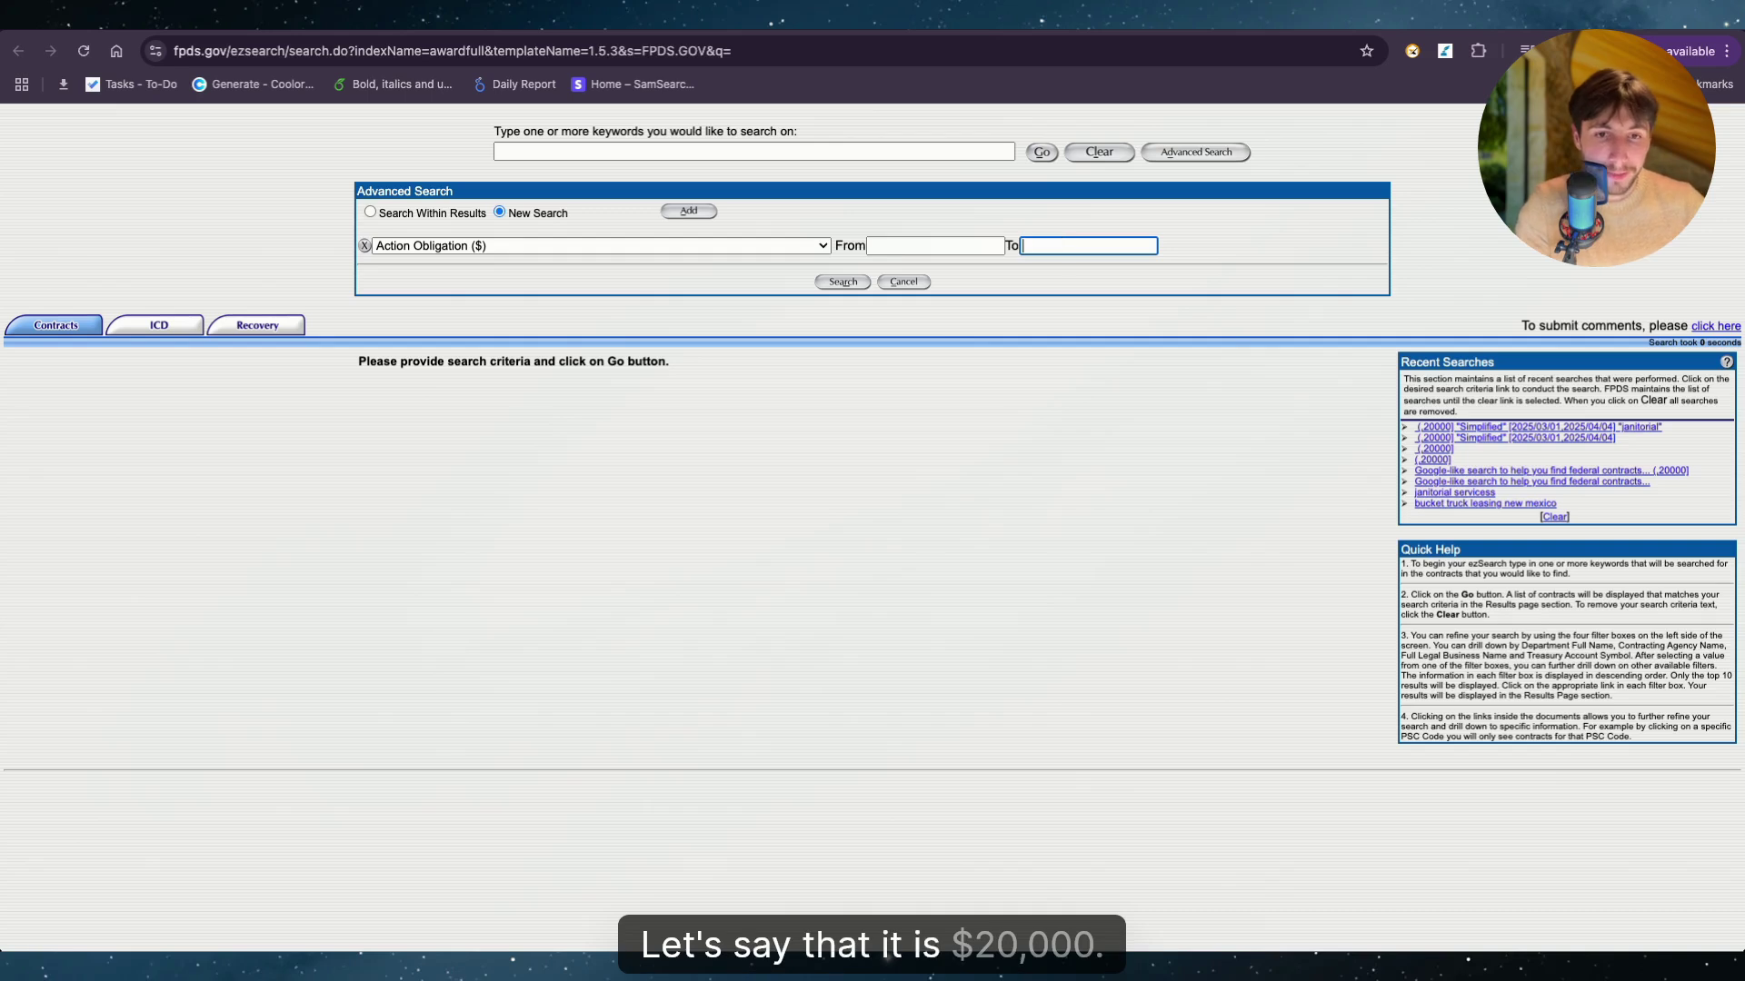
pyautogui.write('0000')
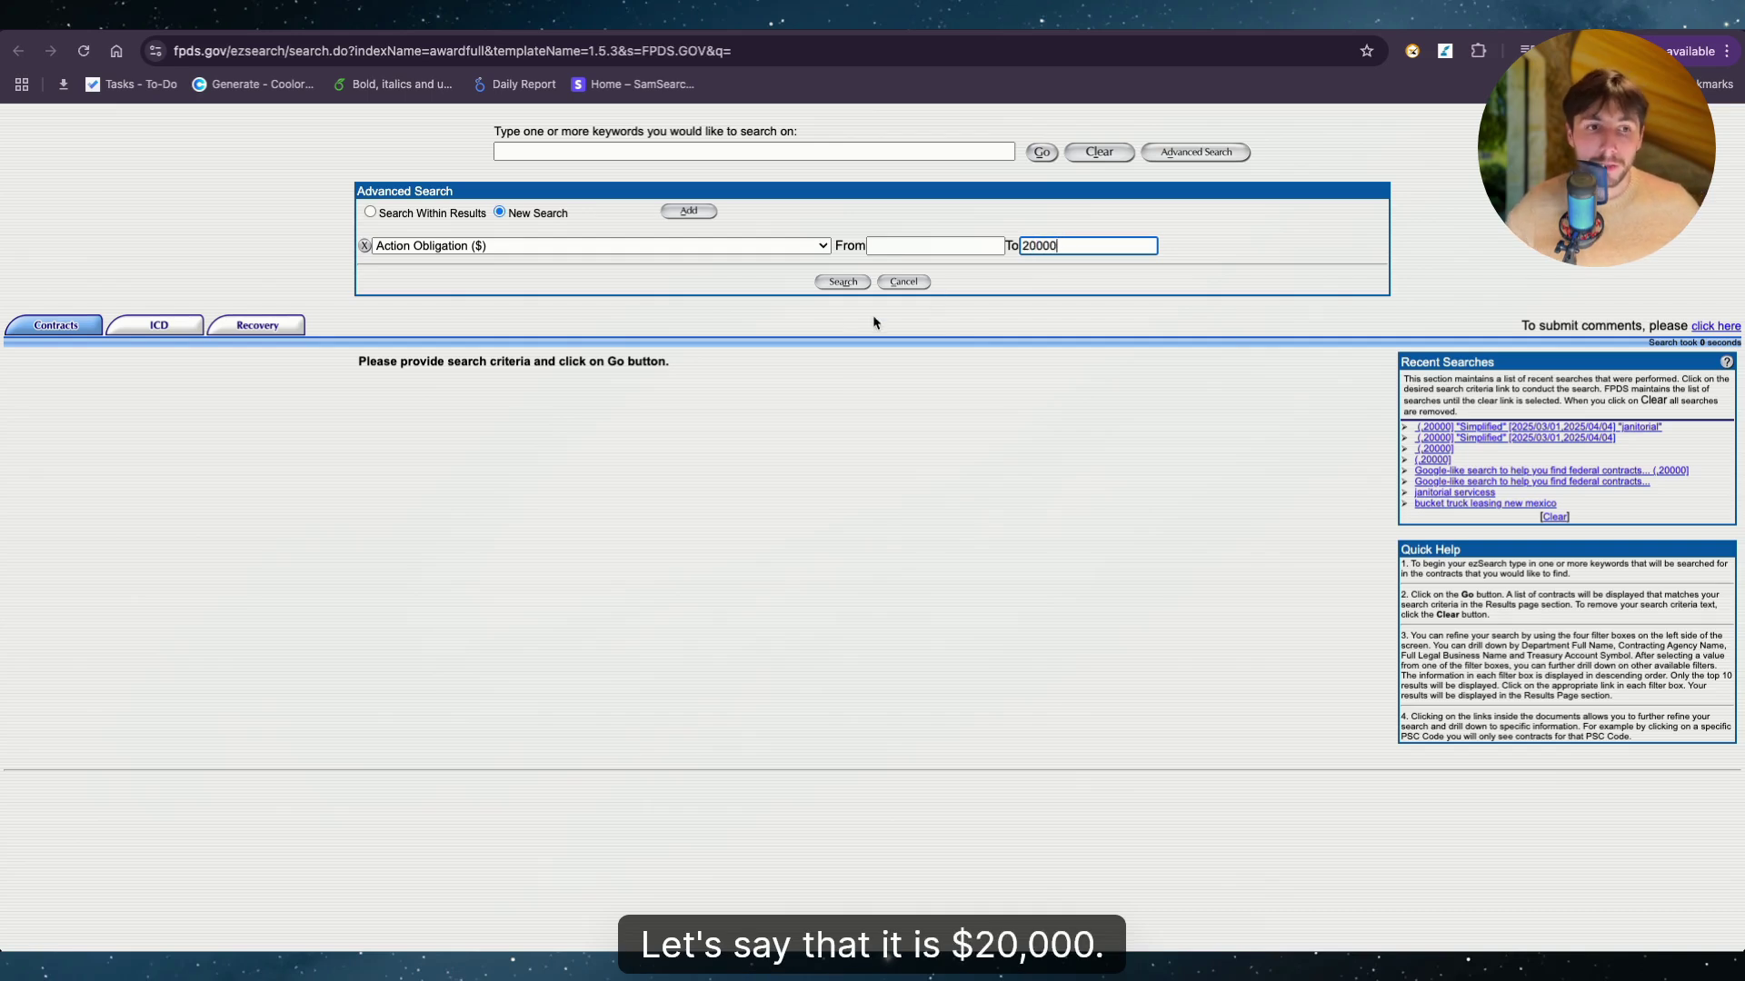
# Run the Action Obligation search, returning 86,544,510 contract actions
pyautogui.click(850, 284)
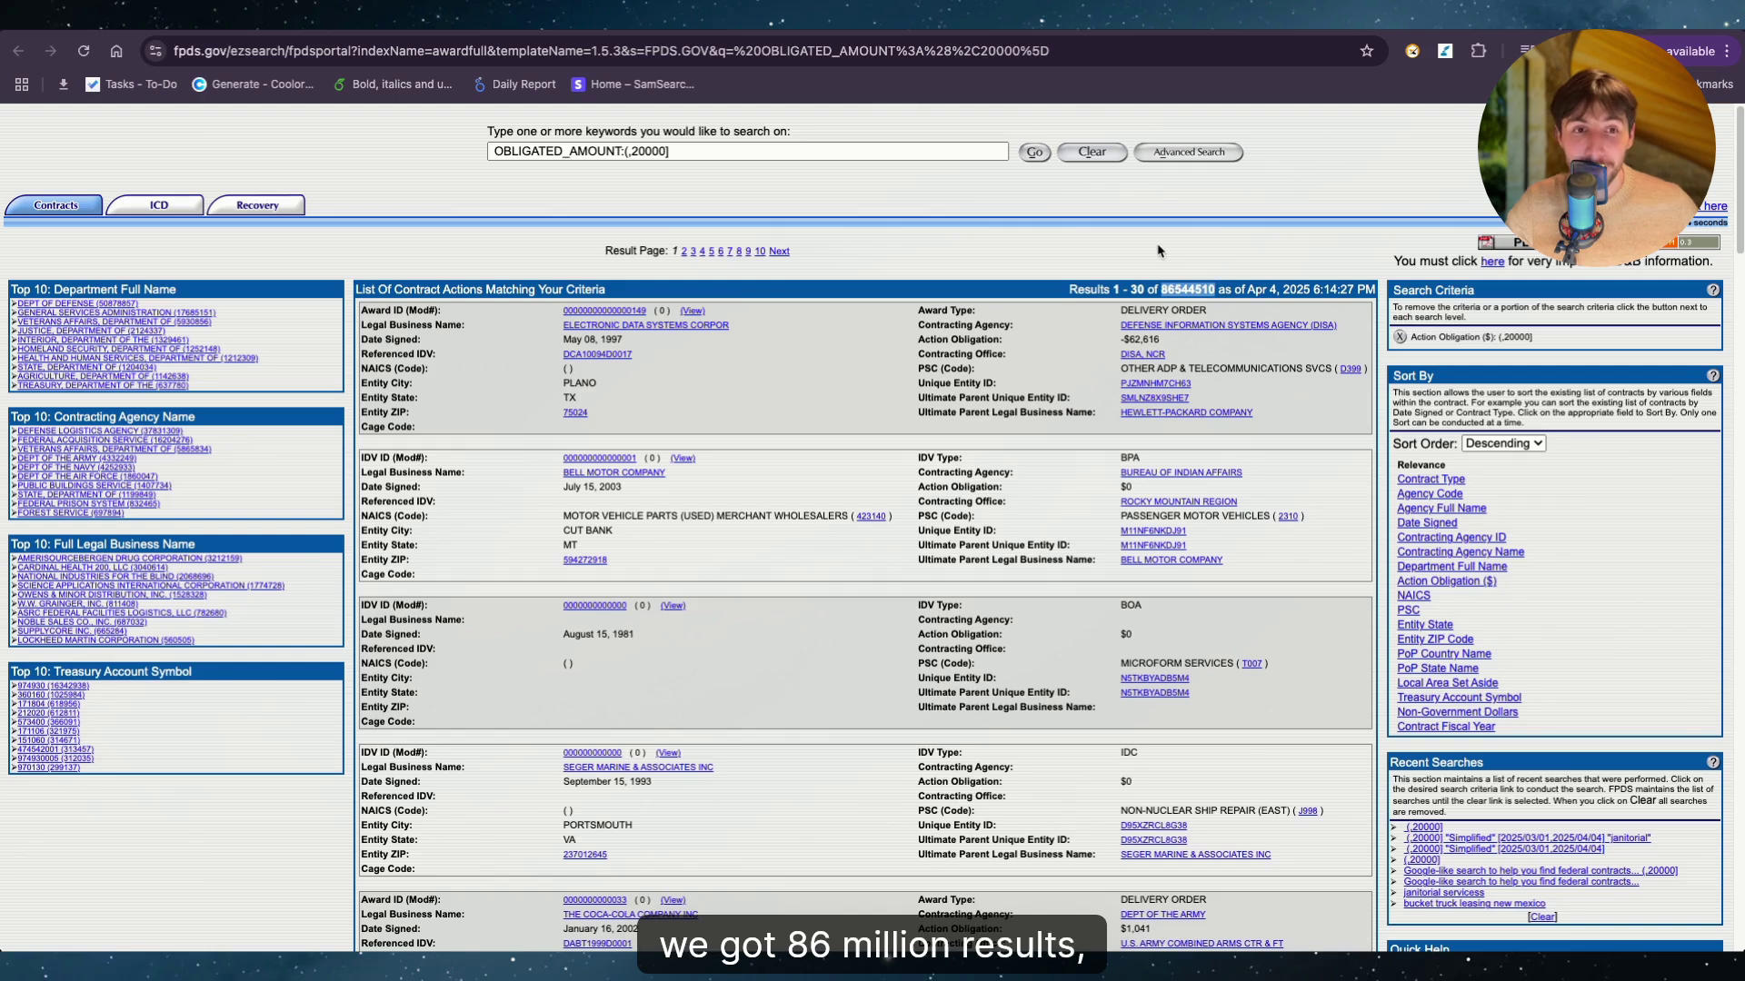
pyautogui.click(1160, 250)
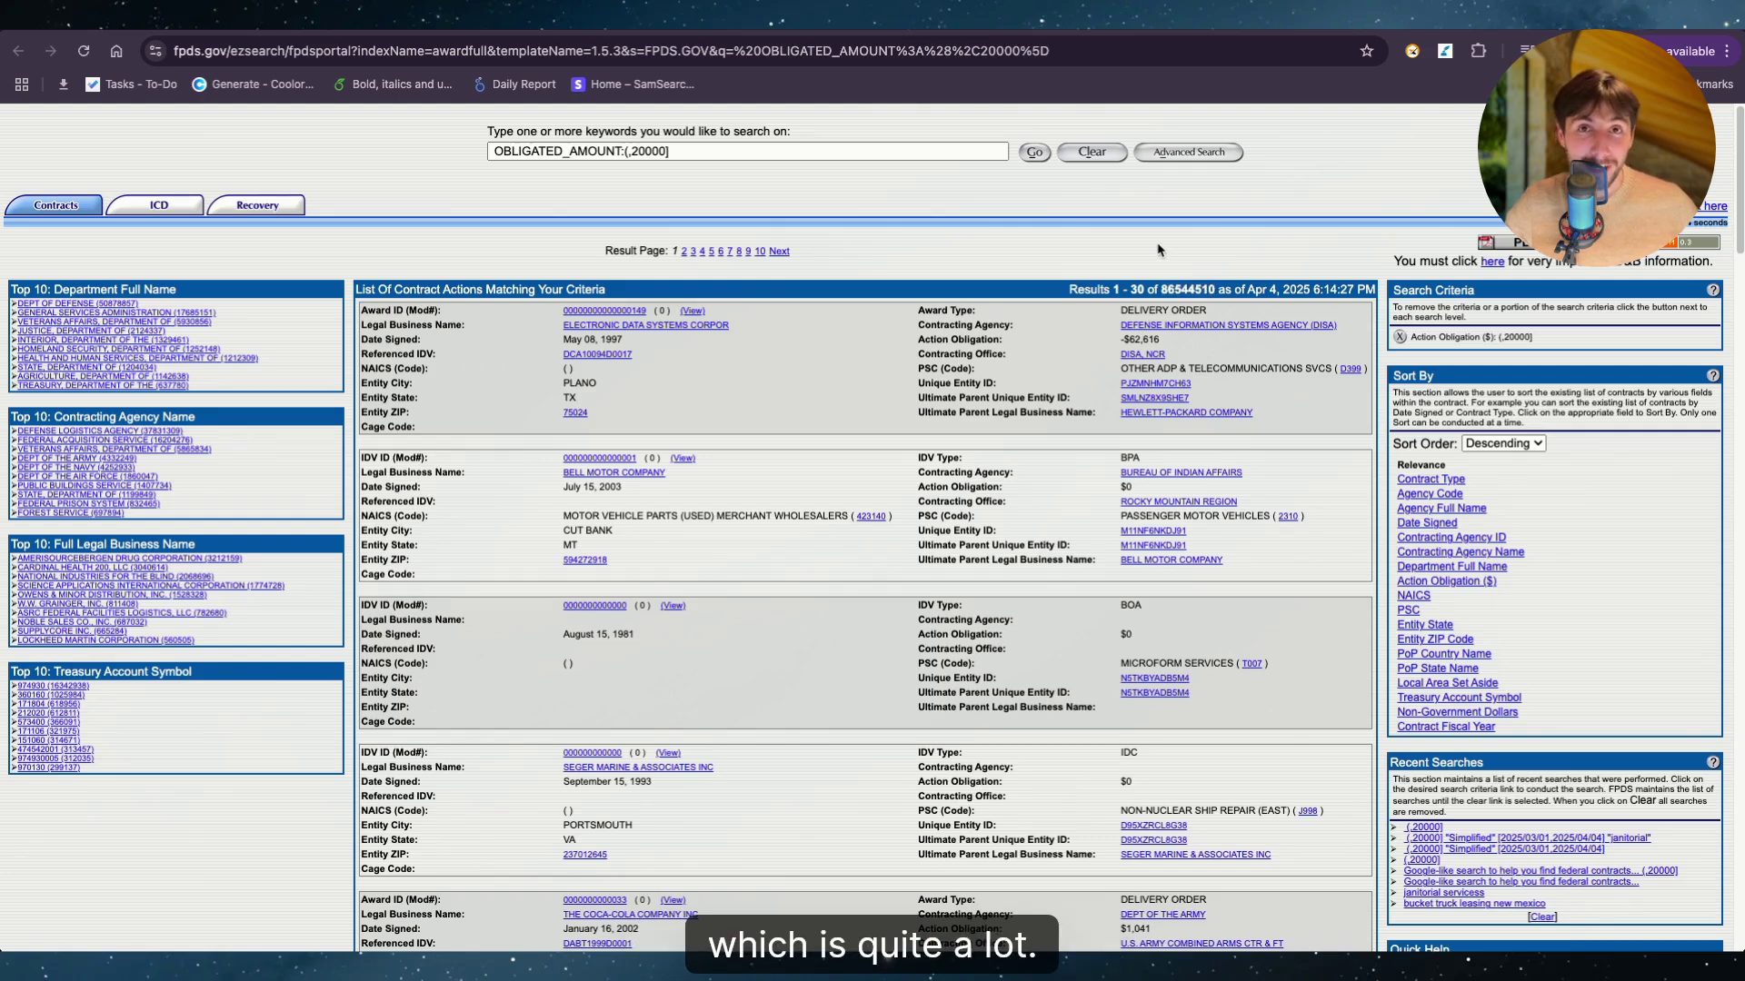
# Search within results for Solicitation Procedures like 'Simplified', leaving 19,462,266 matches
pyautogui.click(1188, 154)
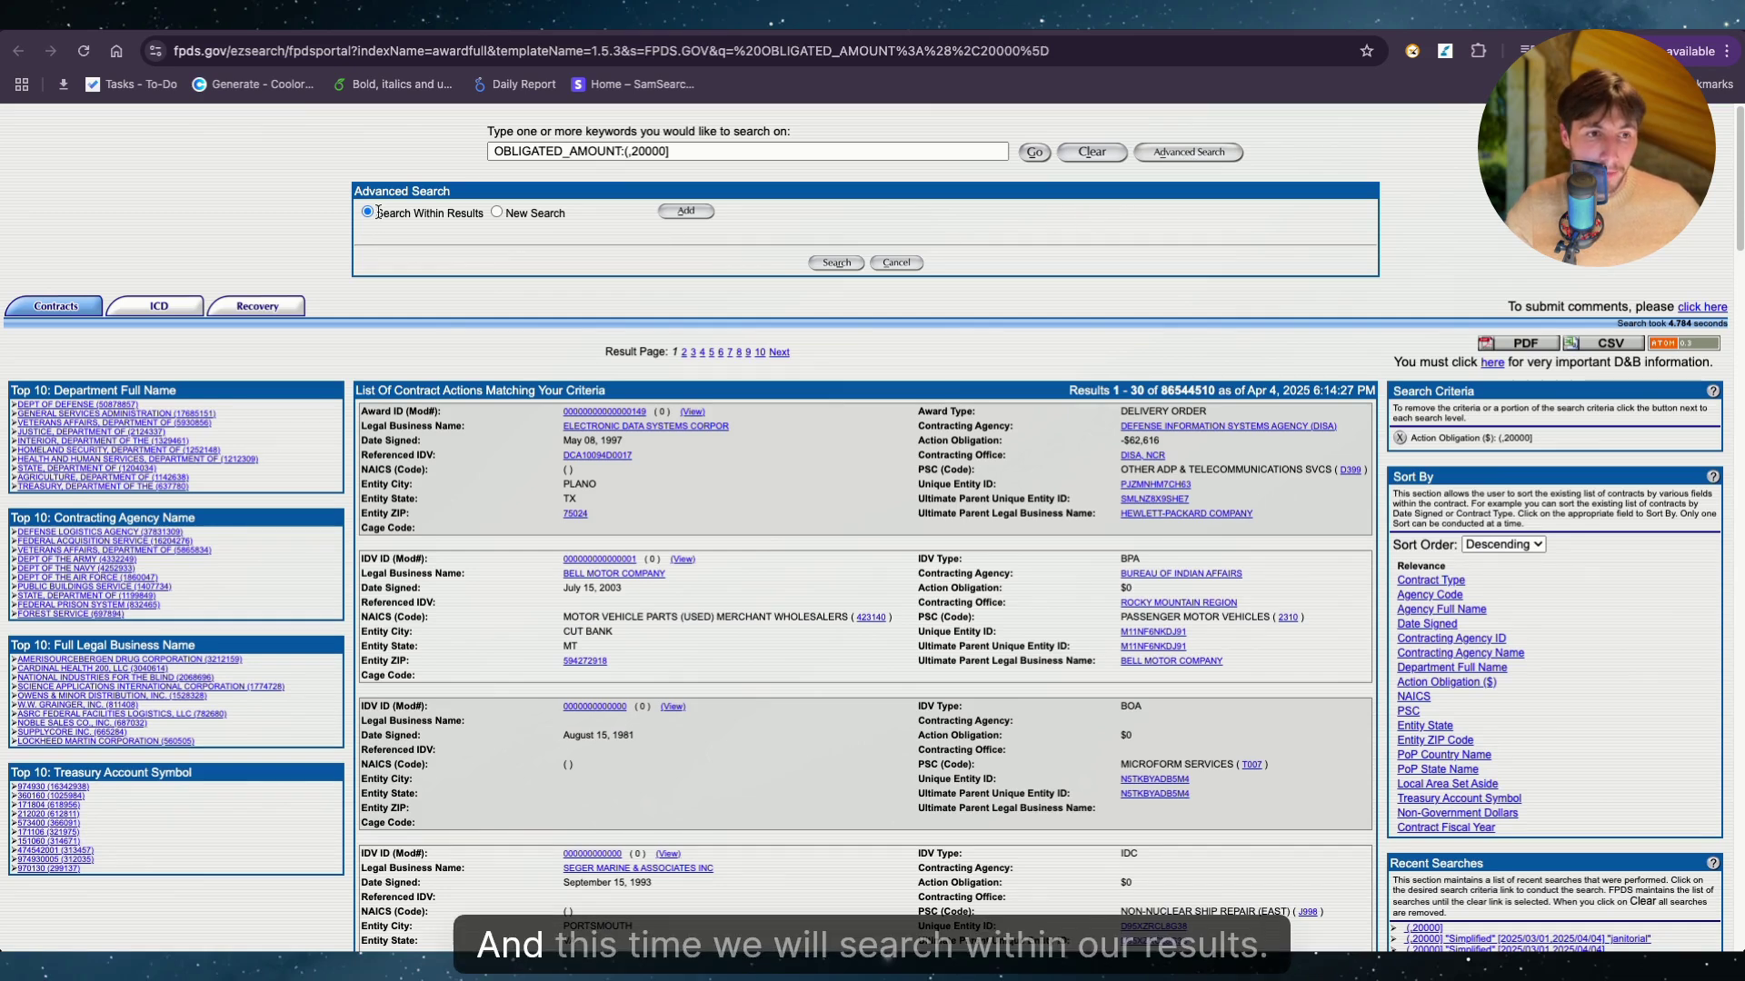
pyautogui.click(686, 211)
pyautogui.click(772, 245)
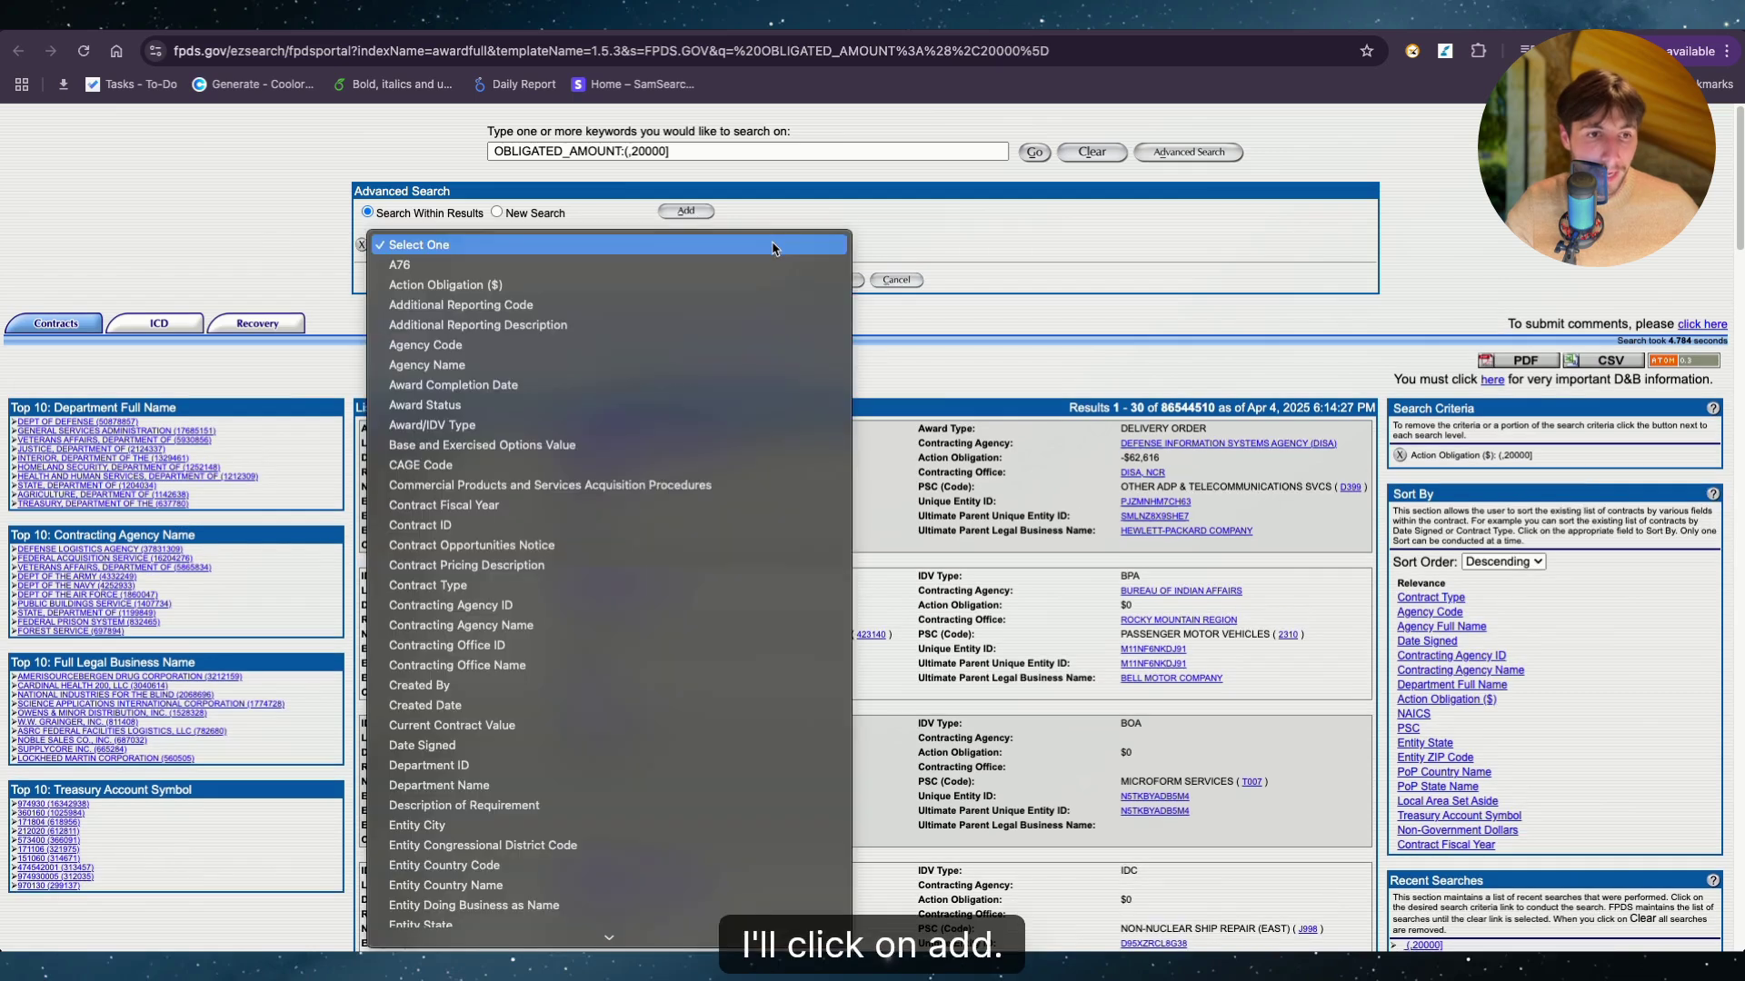
pyautogui.scroll(-12, 727, 613)
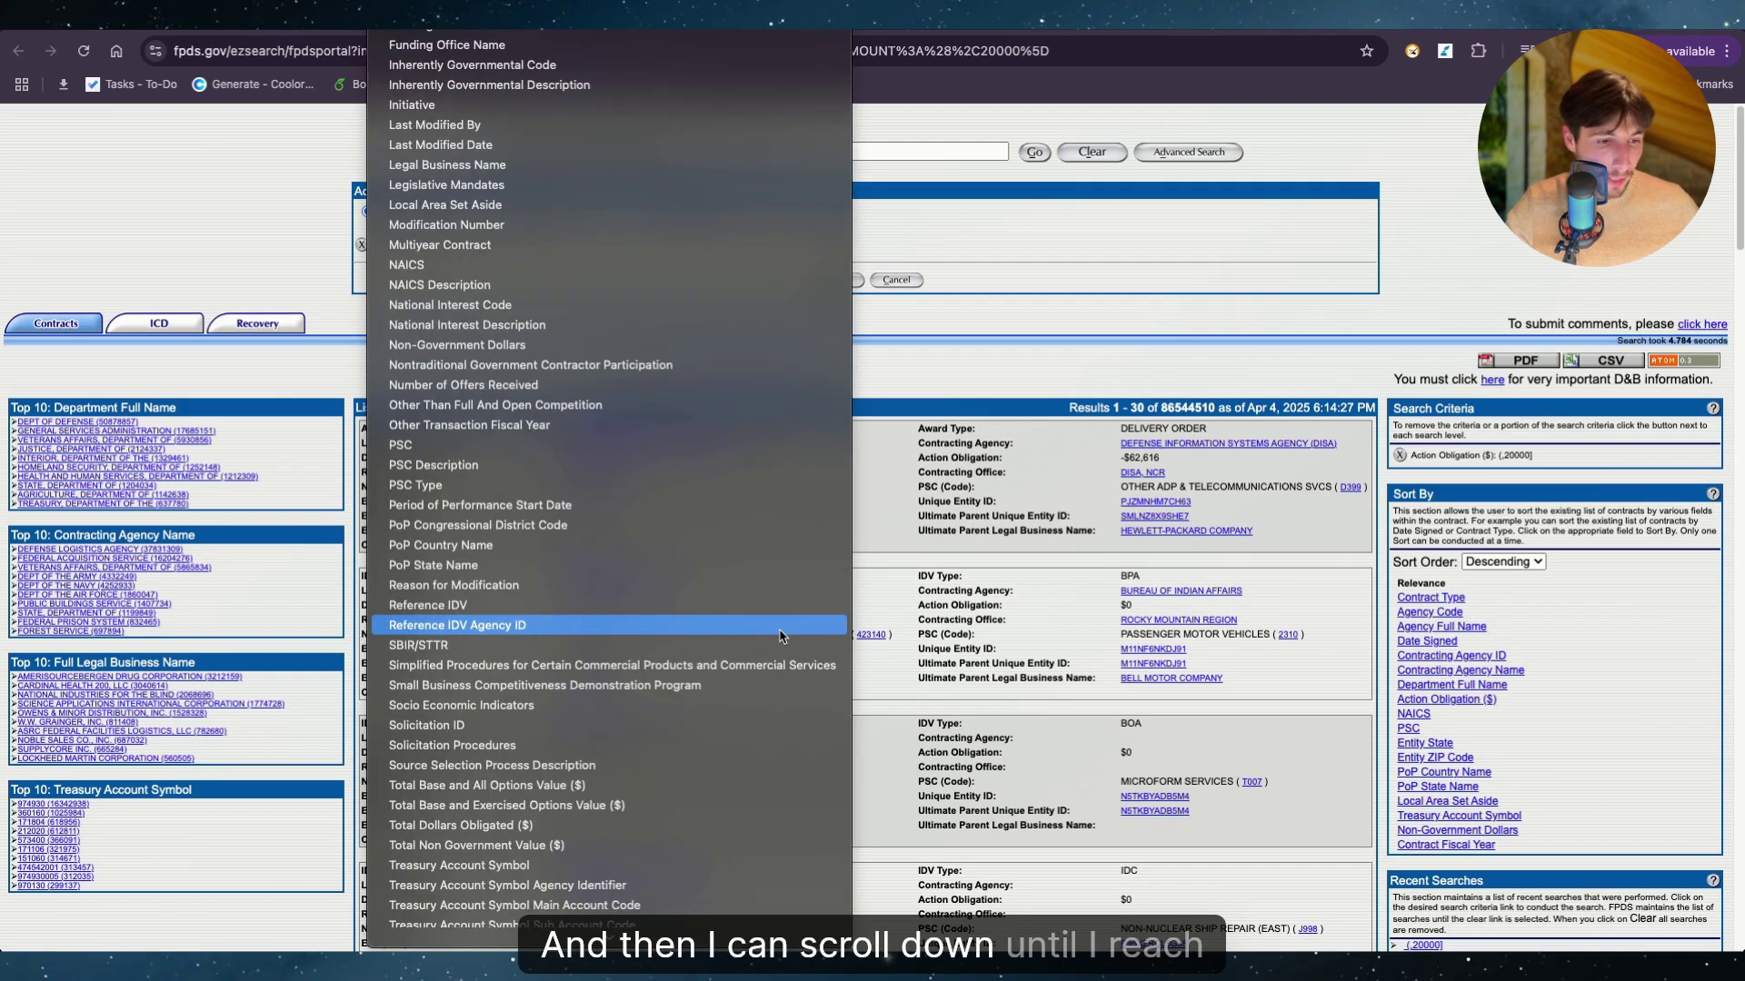
pyautogui.click(701, 745)
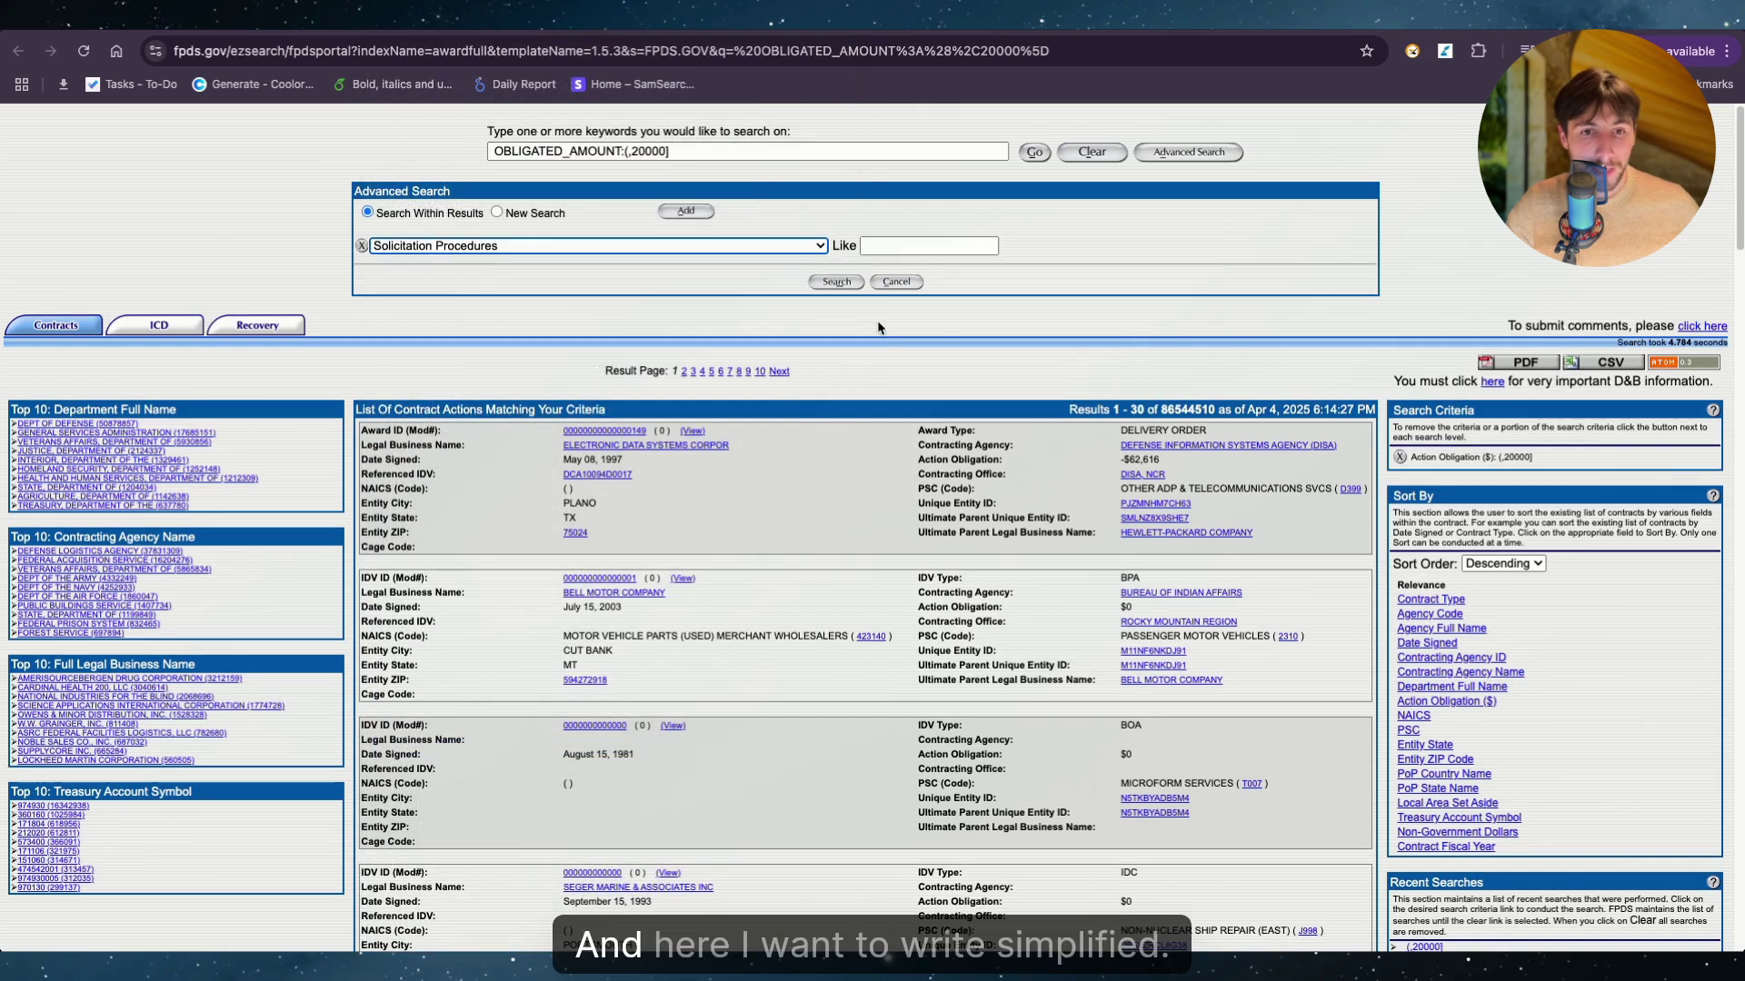
pyautogui.click(924, 246)
pyautogui.write('Simpl')
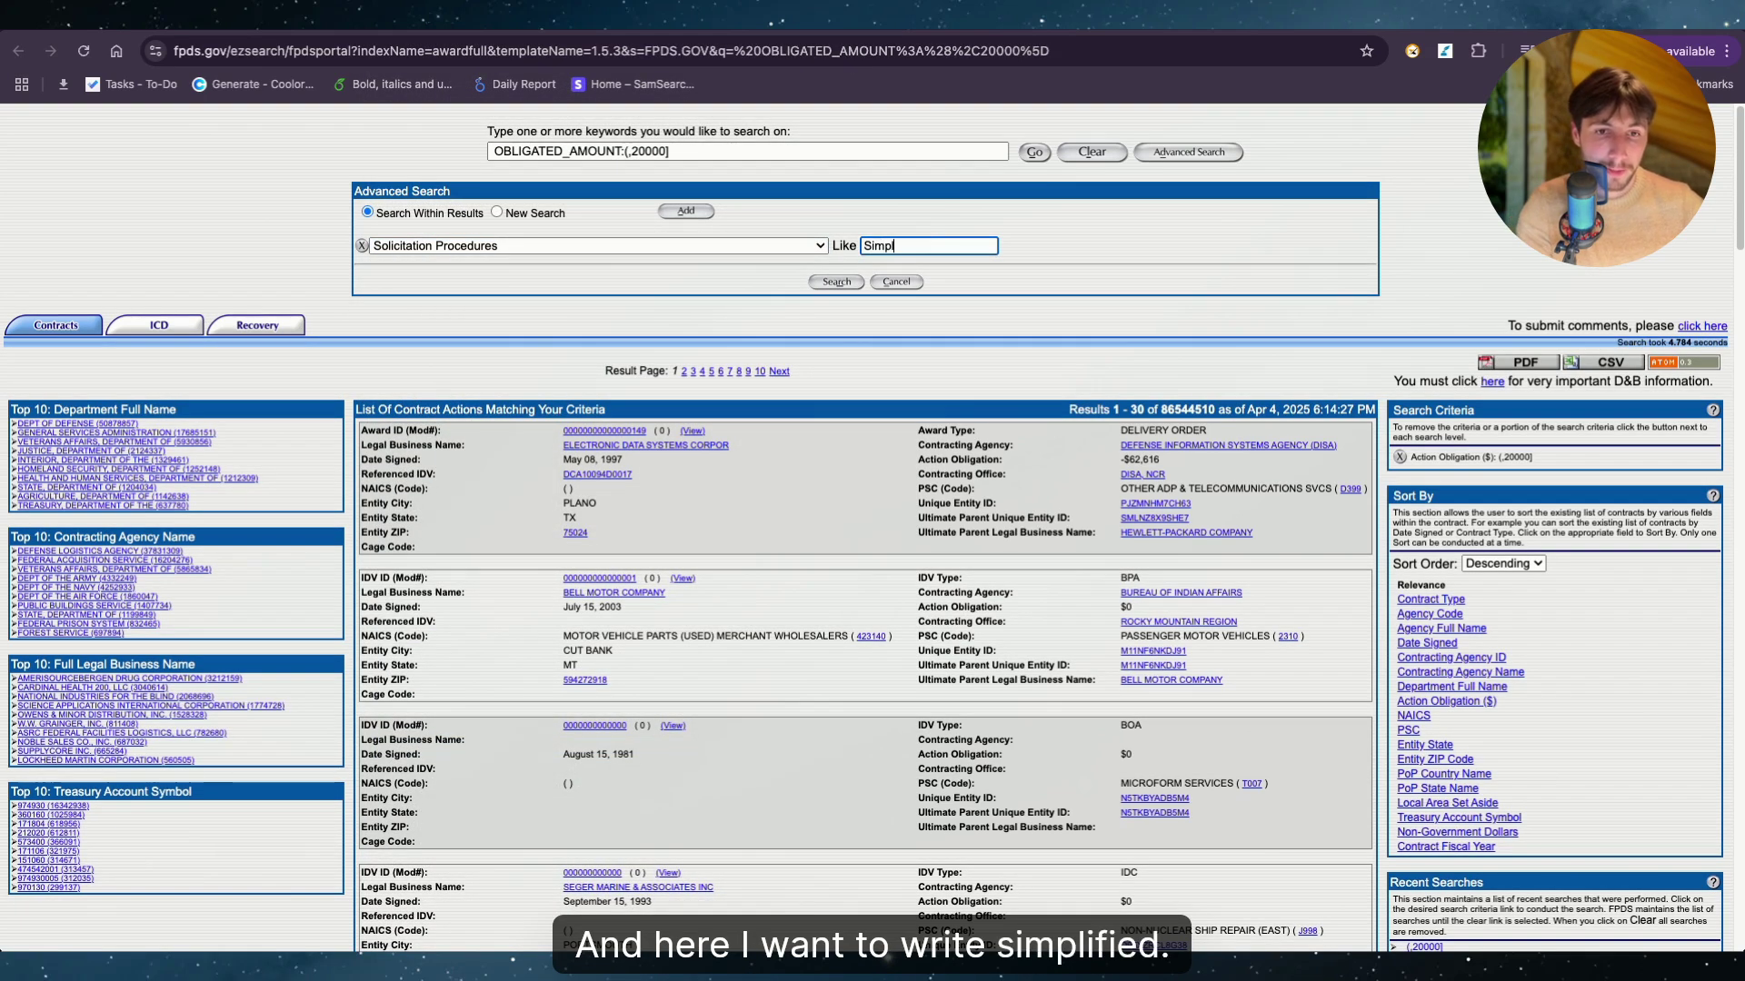
pyautogui.write('ified')
pyautogui.press('Return')
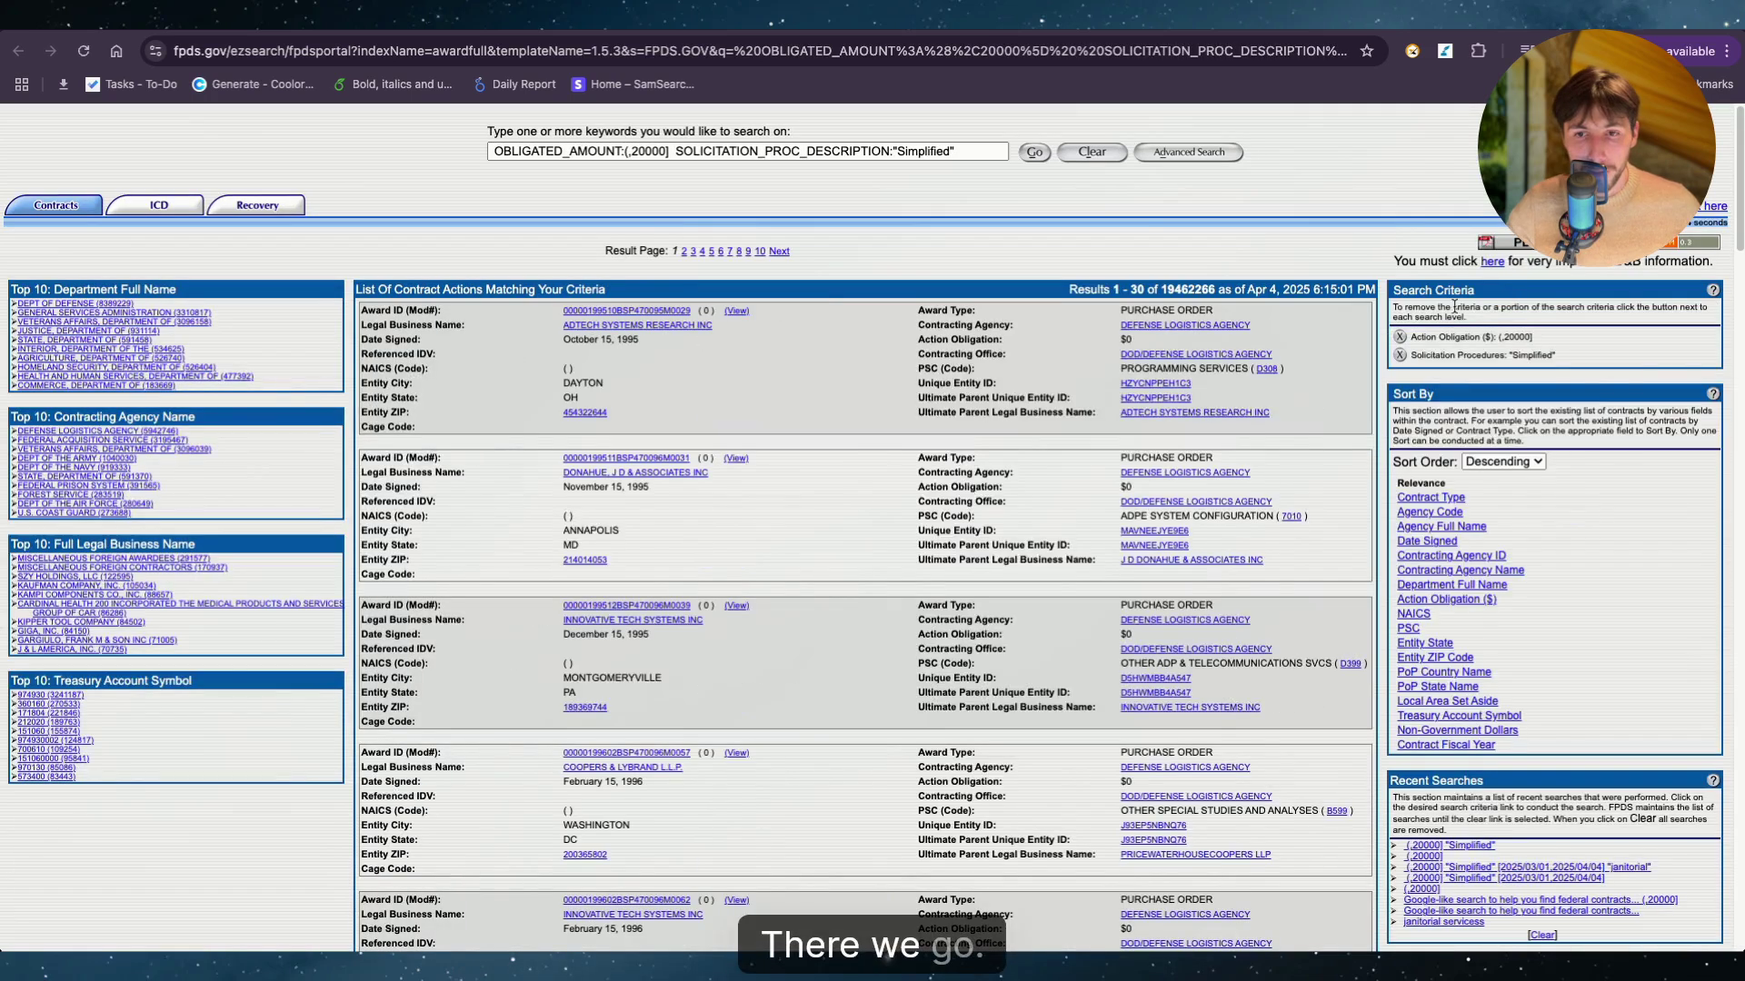
pyautogui.moveTo(1160, 291); pyautogui.dragTo(1217, 295)
pyautogui.click(1218, 294)
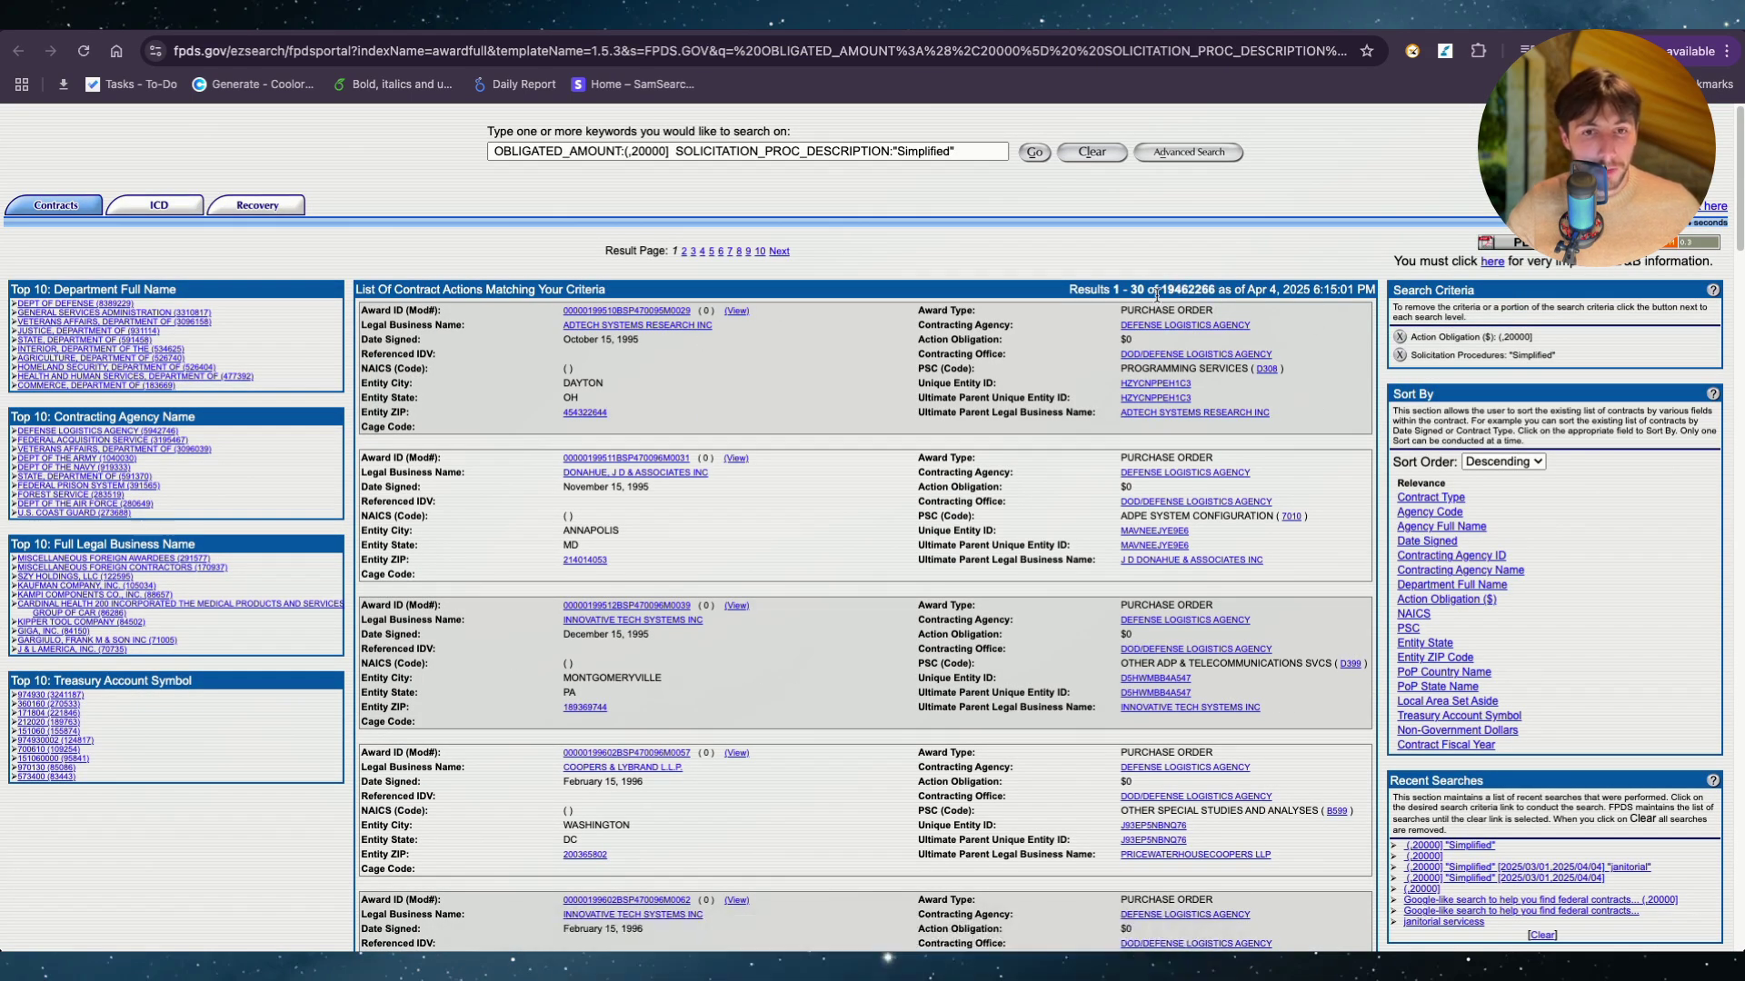
# Add a Date Signed criterion with a start date of 03/01/2025
pyautogui.click(1181, 153)
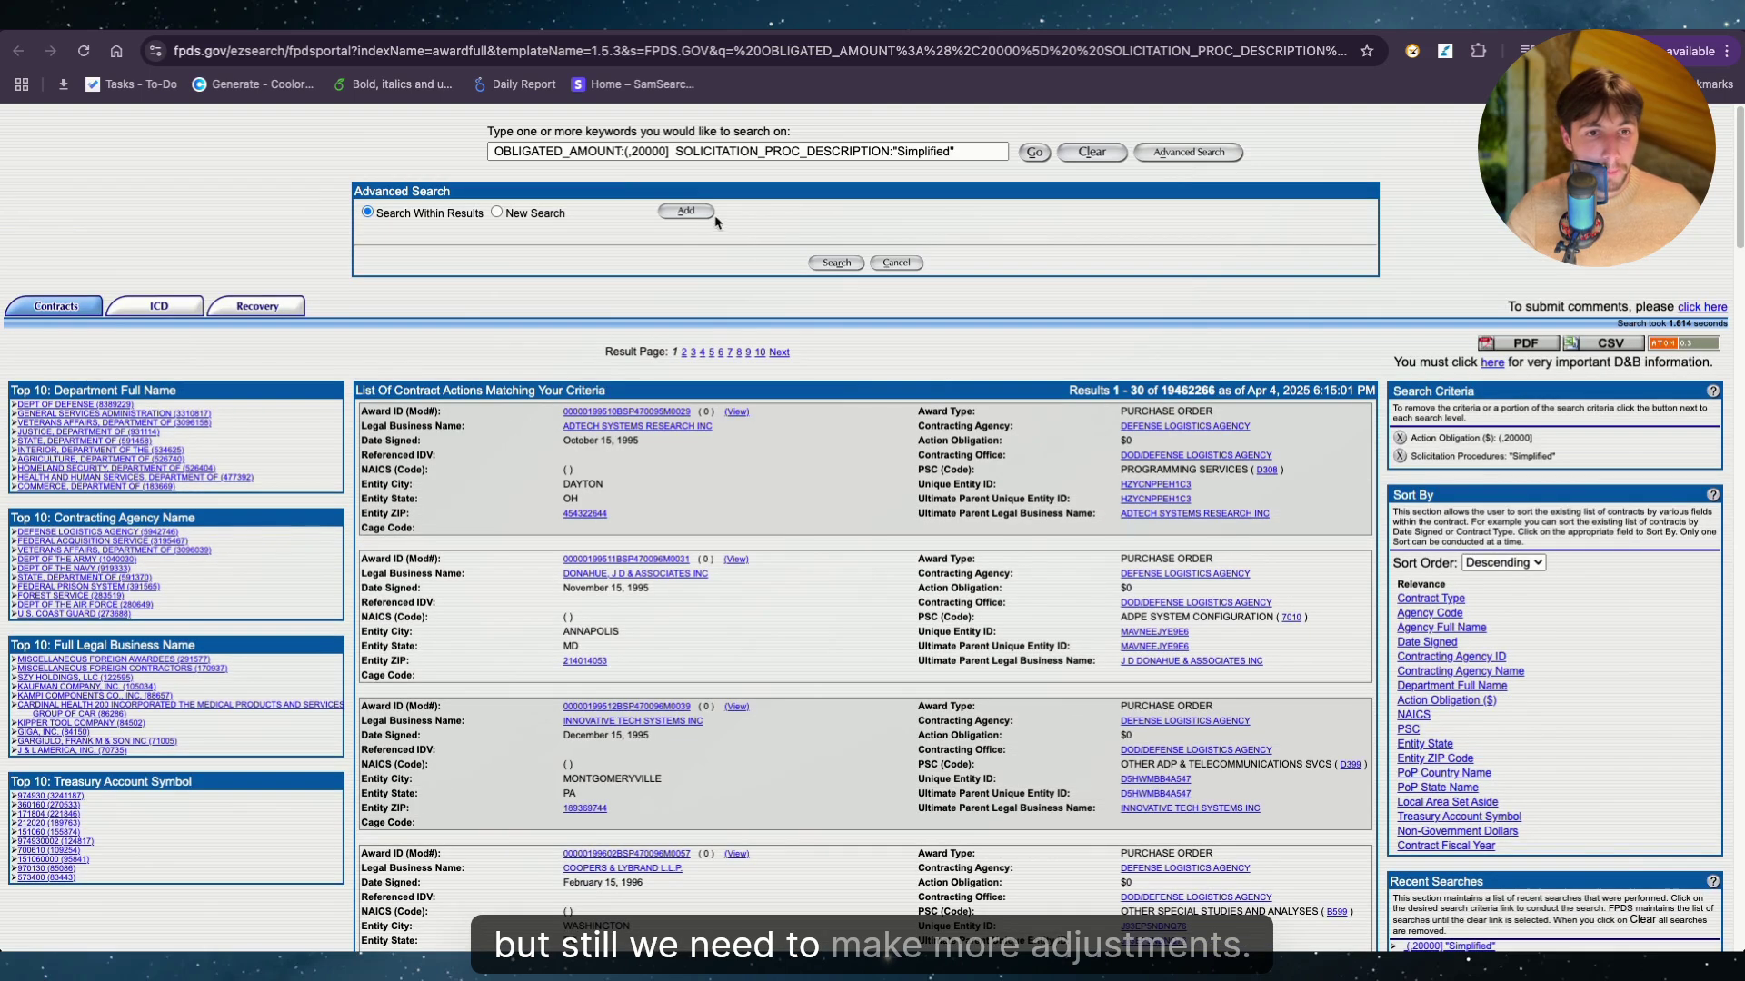
pyautogui.click(690, 212)
pyautogui.click(686, 241)
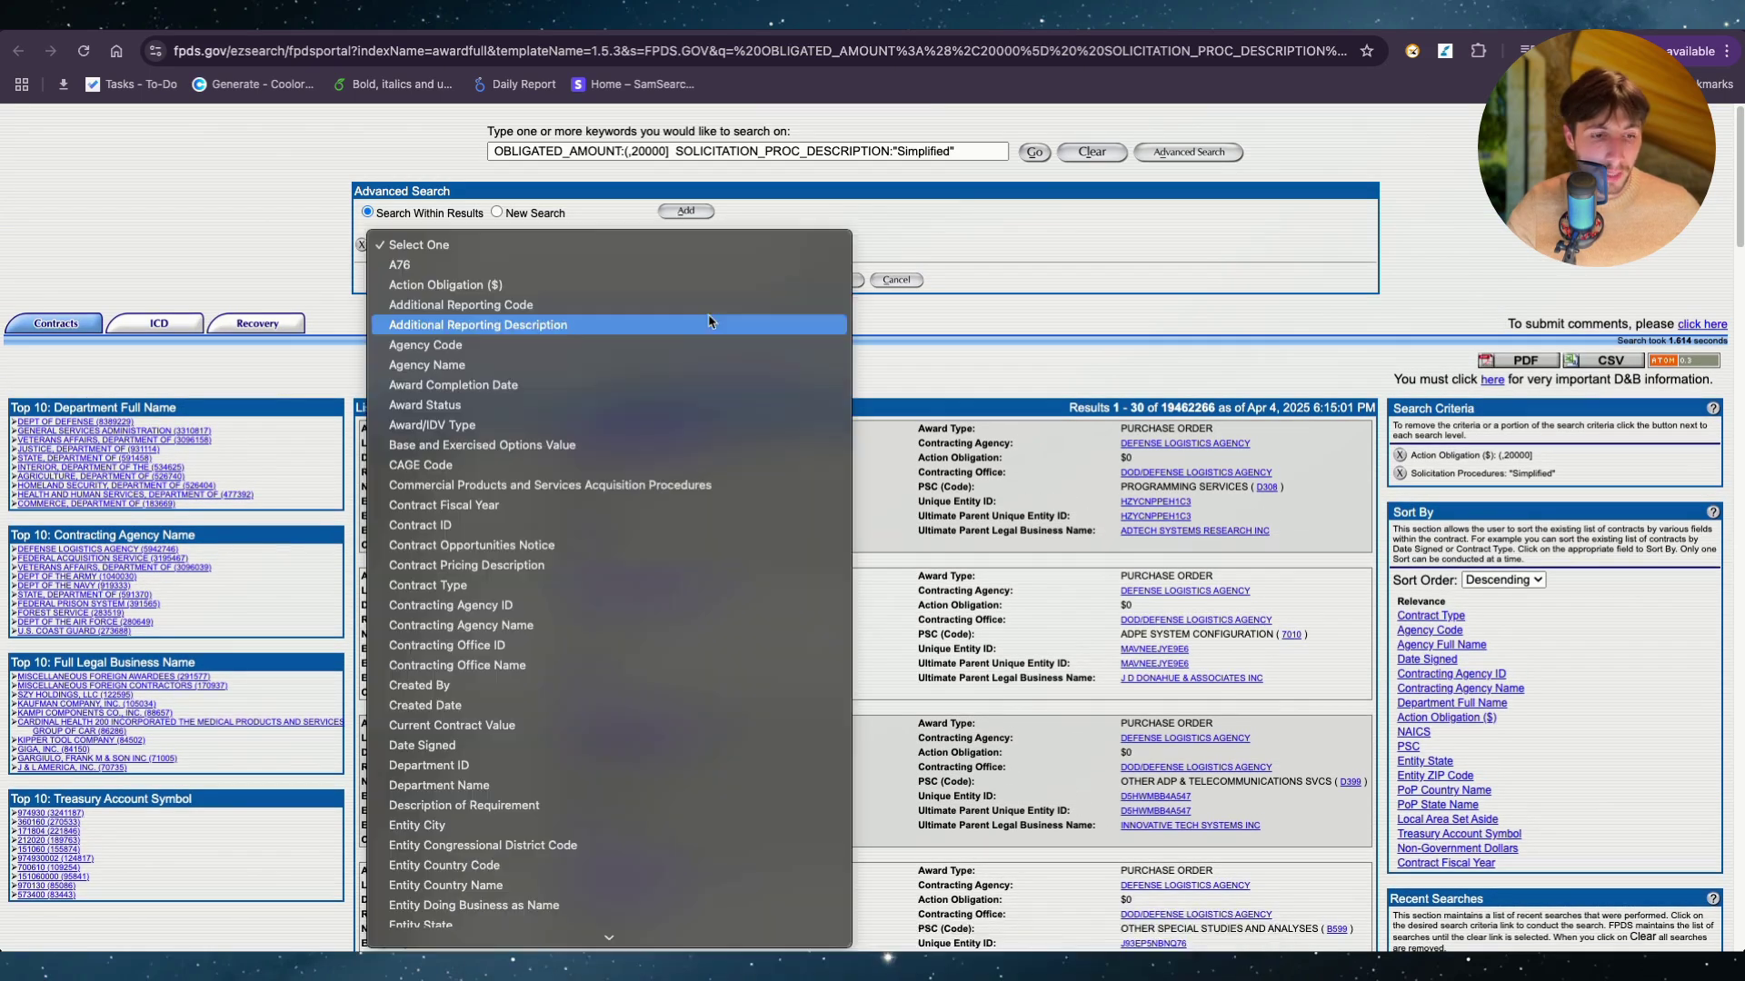
pyautogui.click(713, 746)
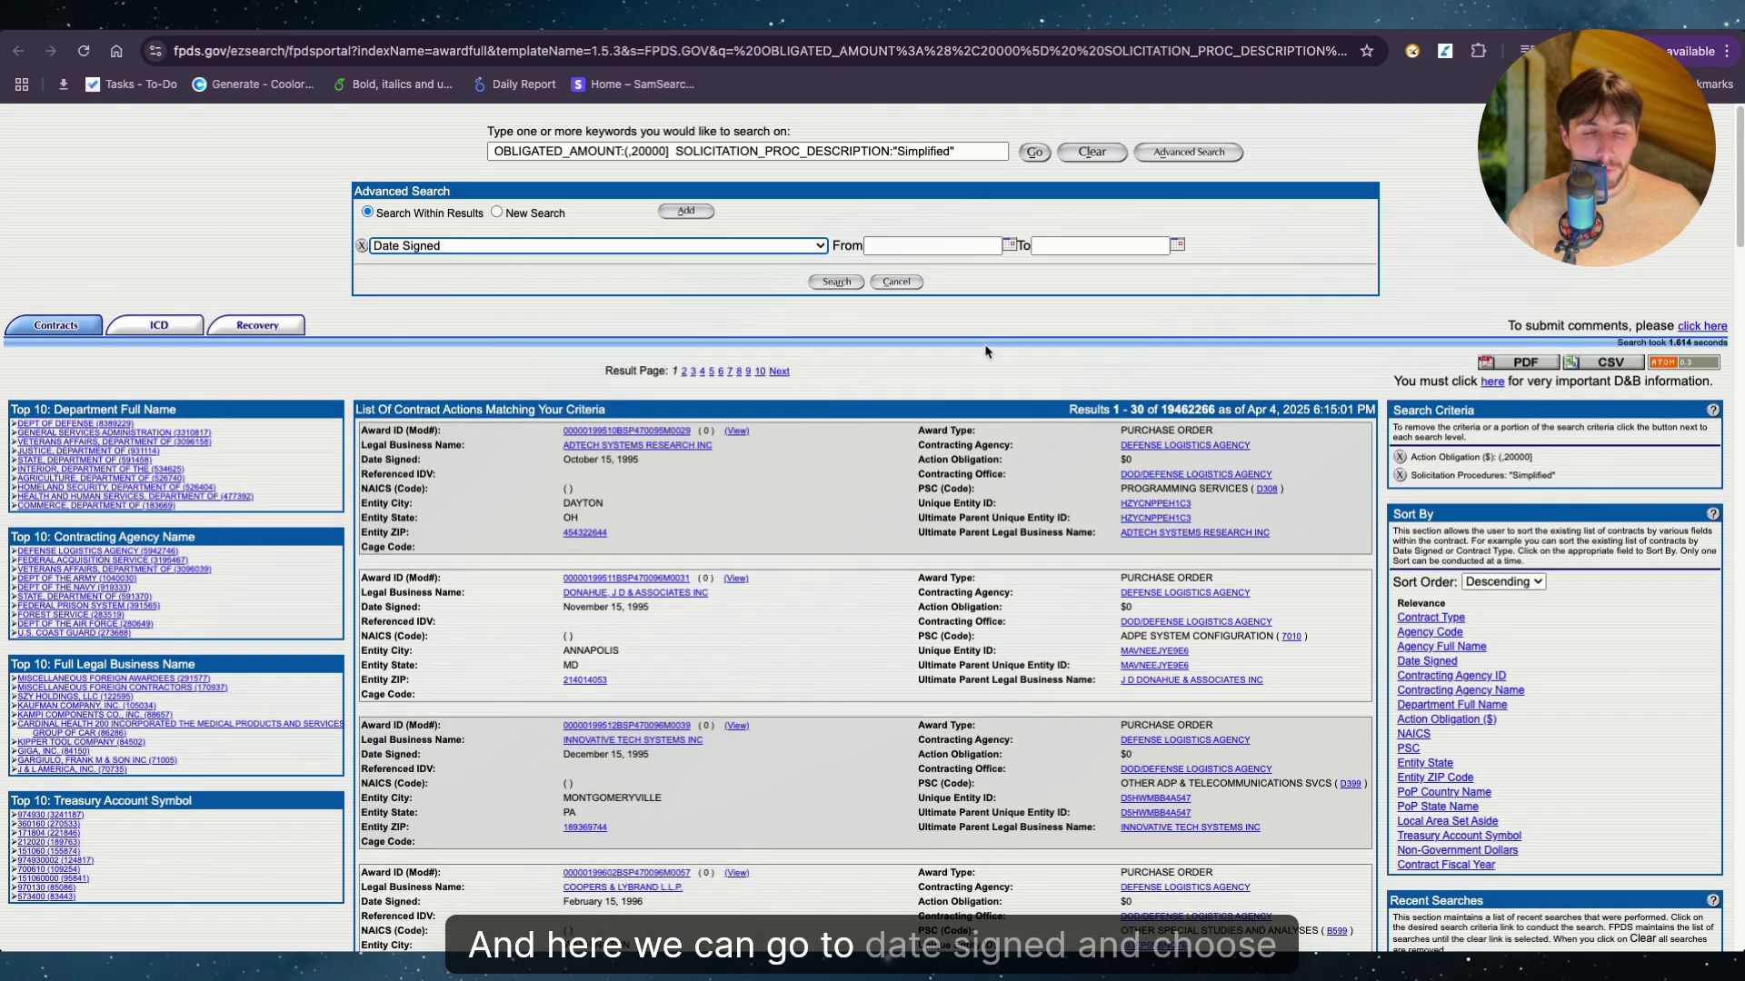
pyautogui.click(995, 246)
pyautogui.click(1008, 247)
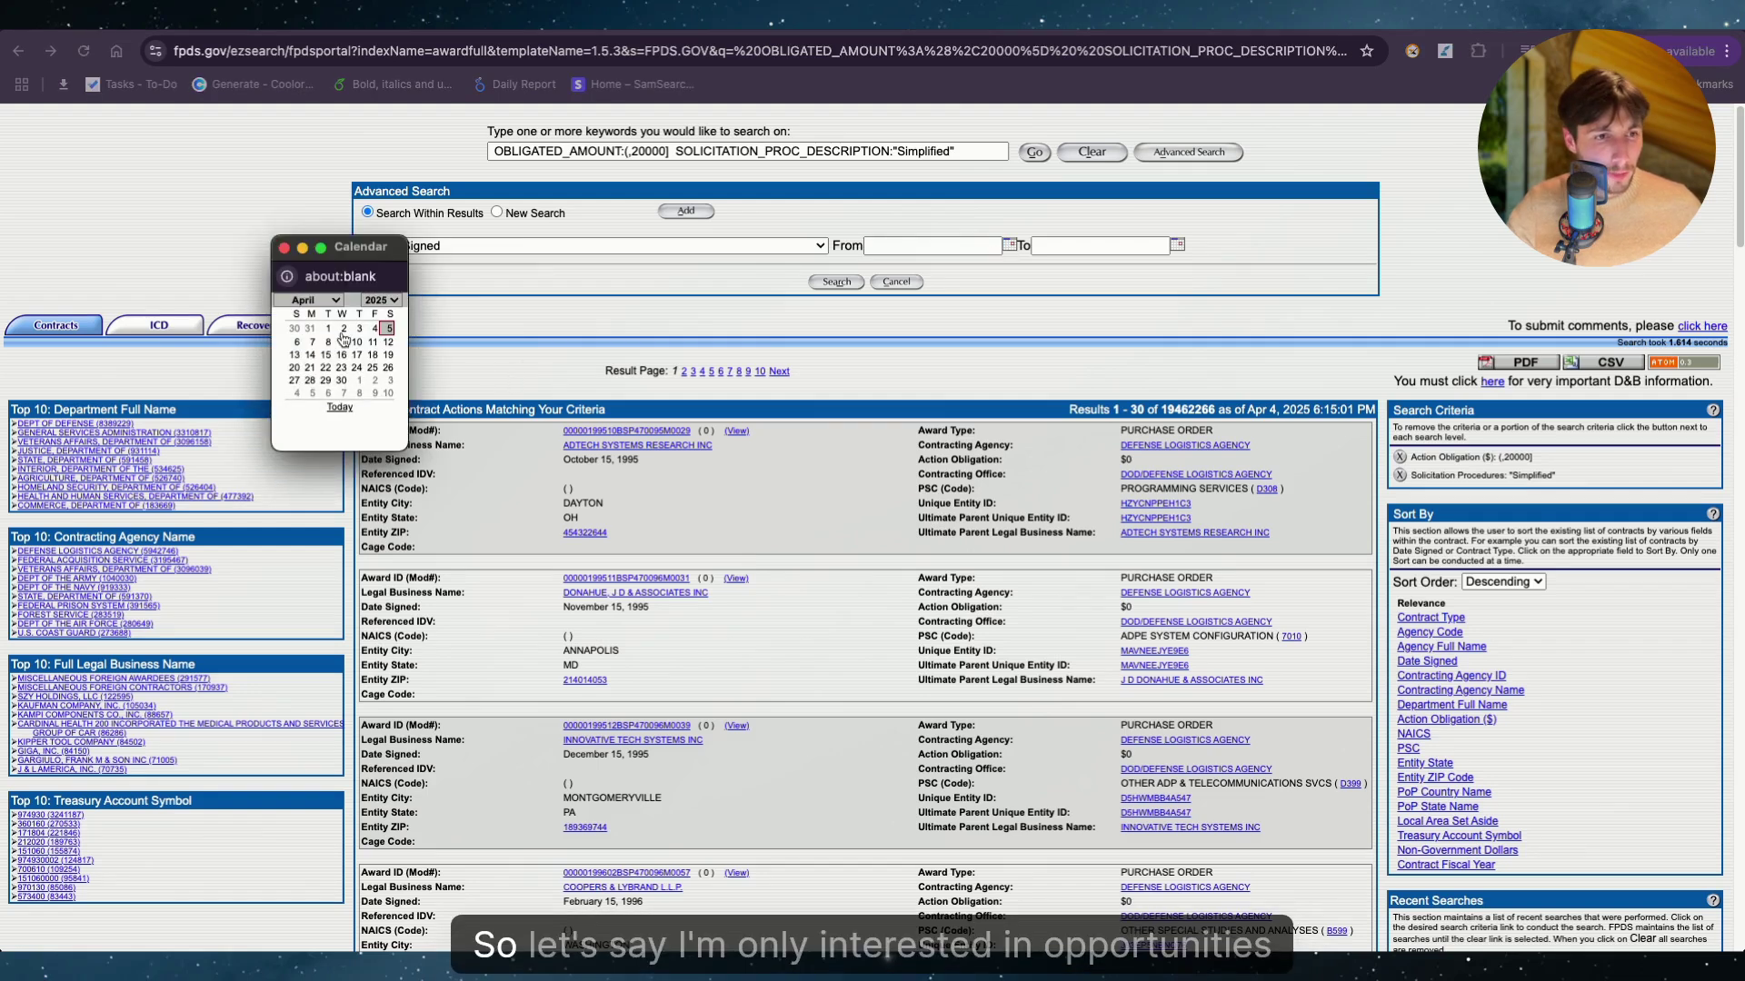
pyautogui.click(329, 300)
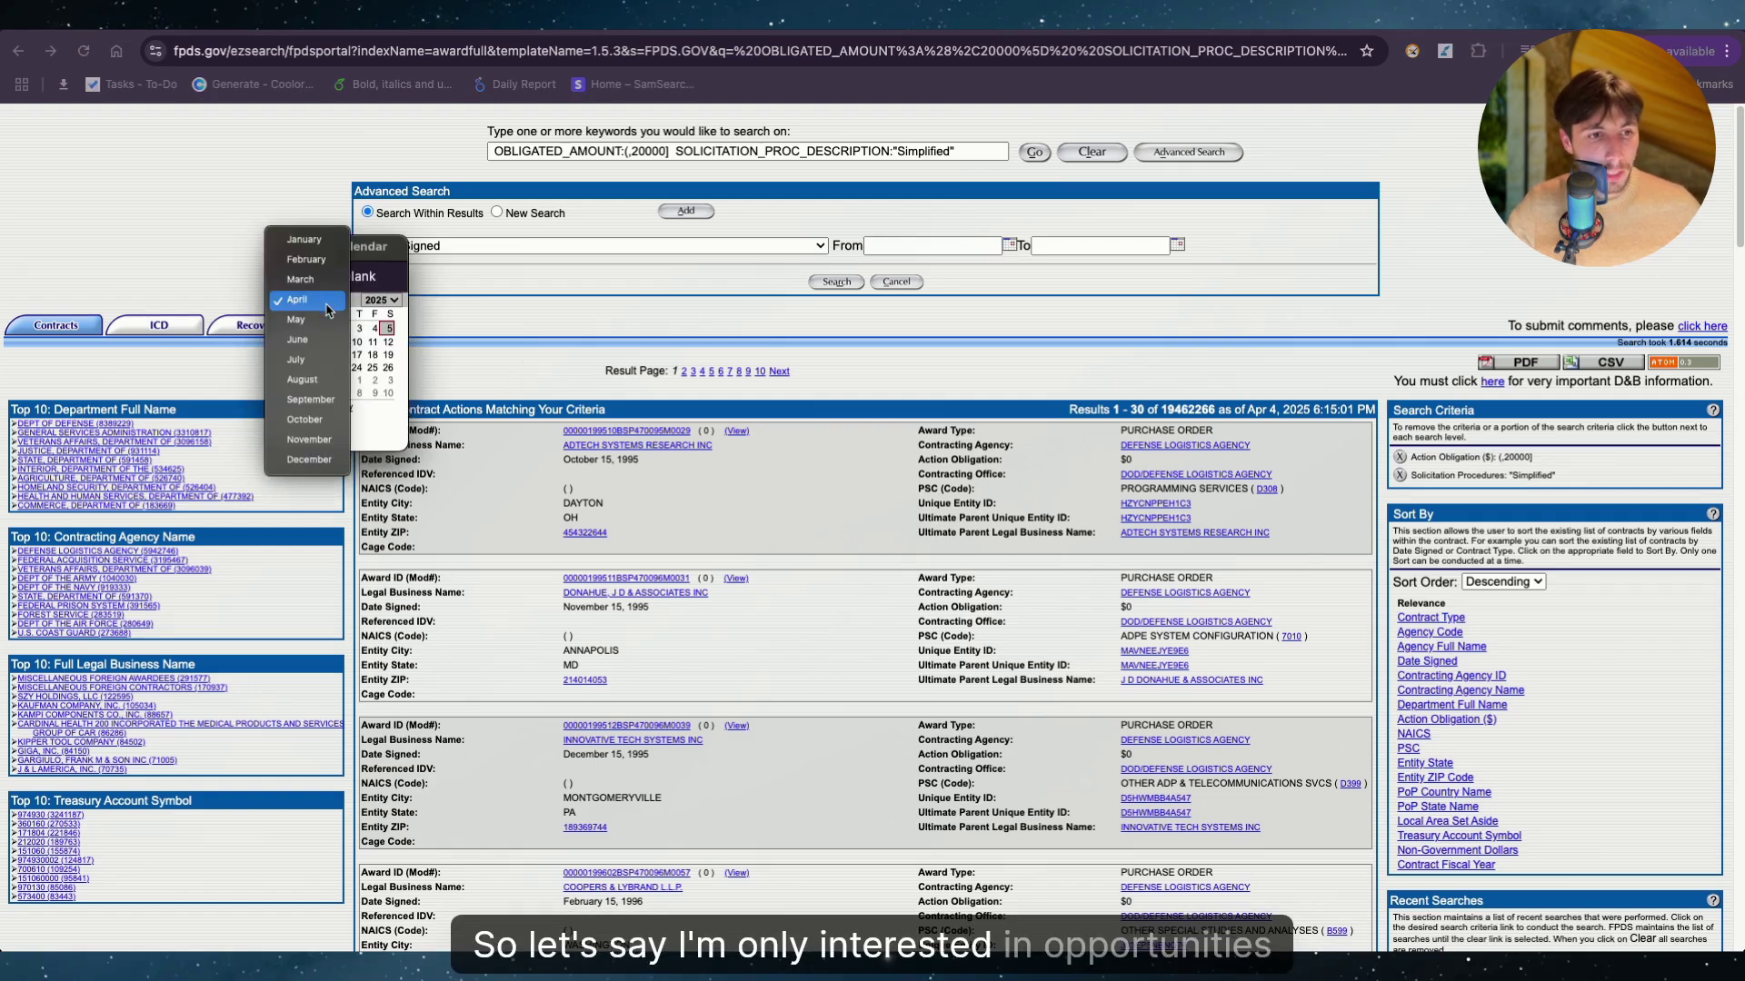
pyautogui.click(300, 279)
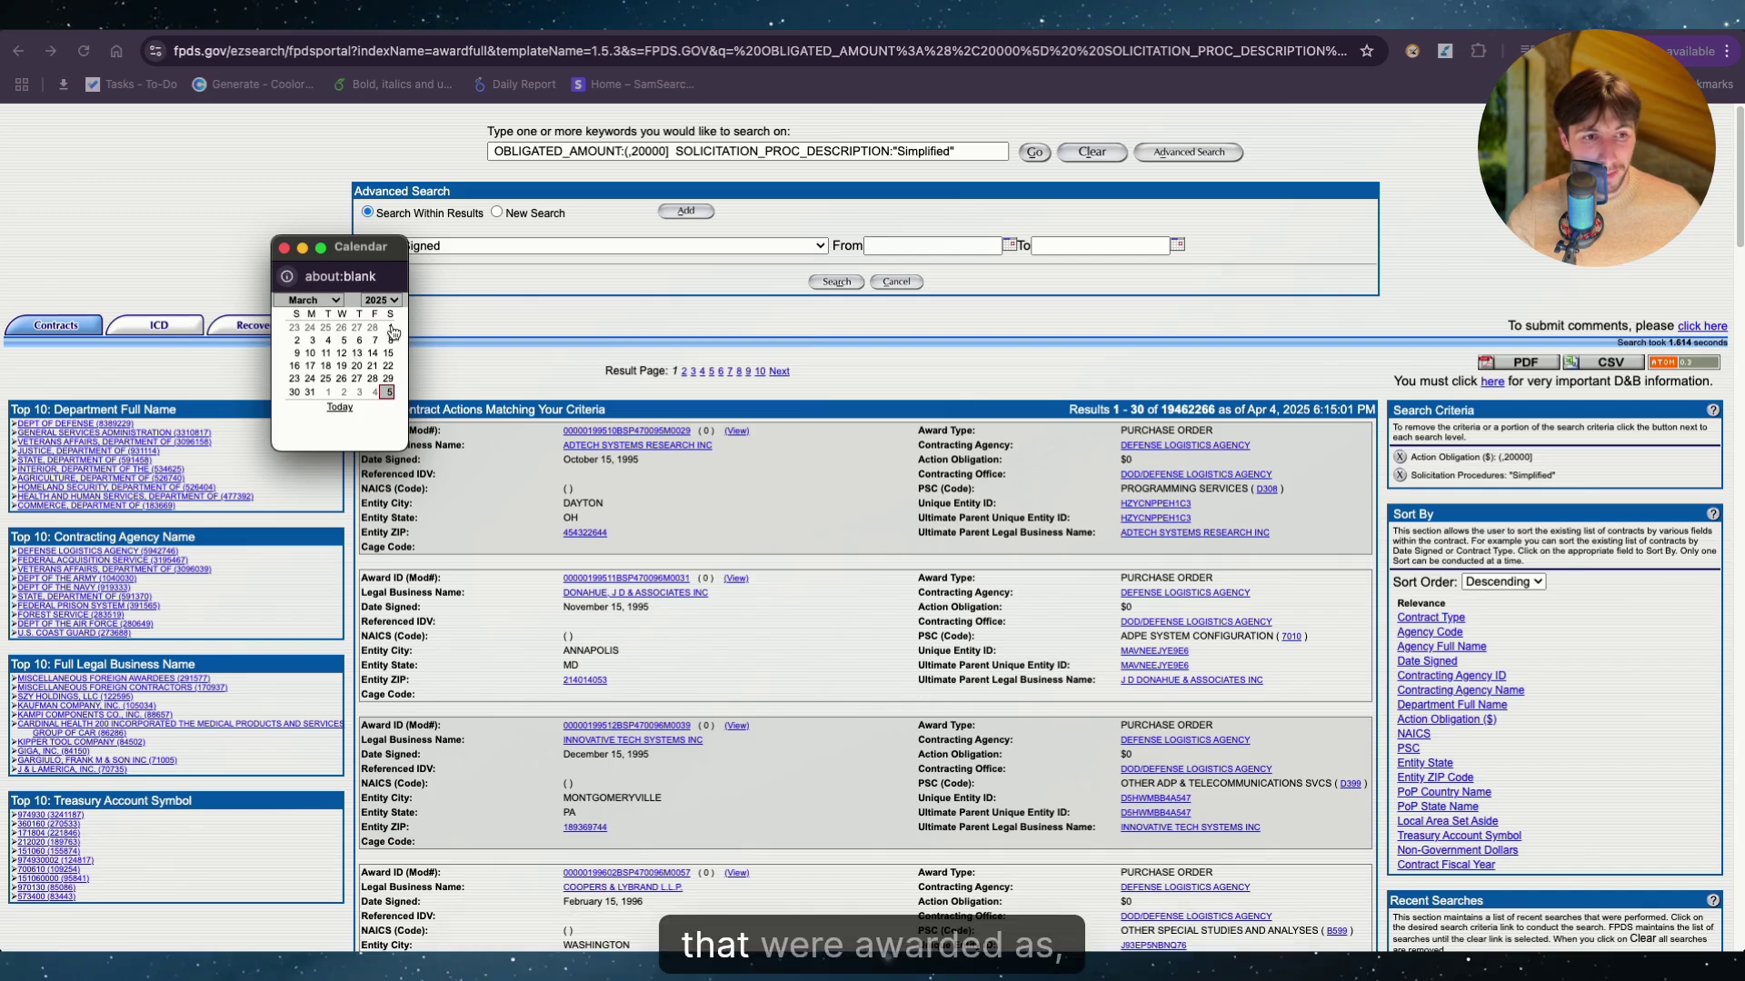
pyautogui.click(390, 327)
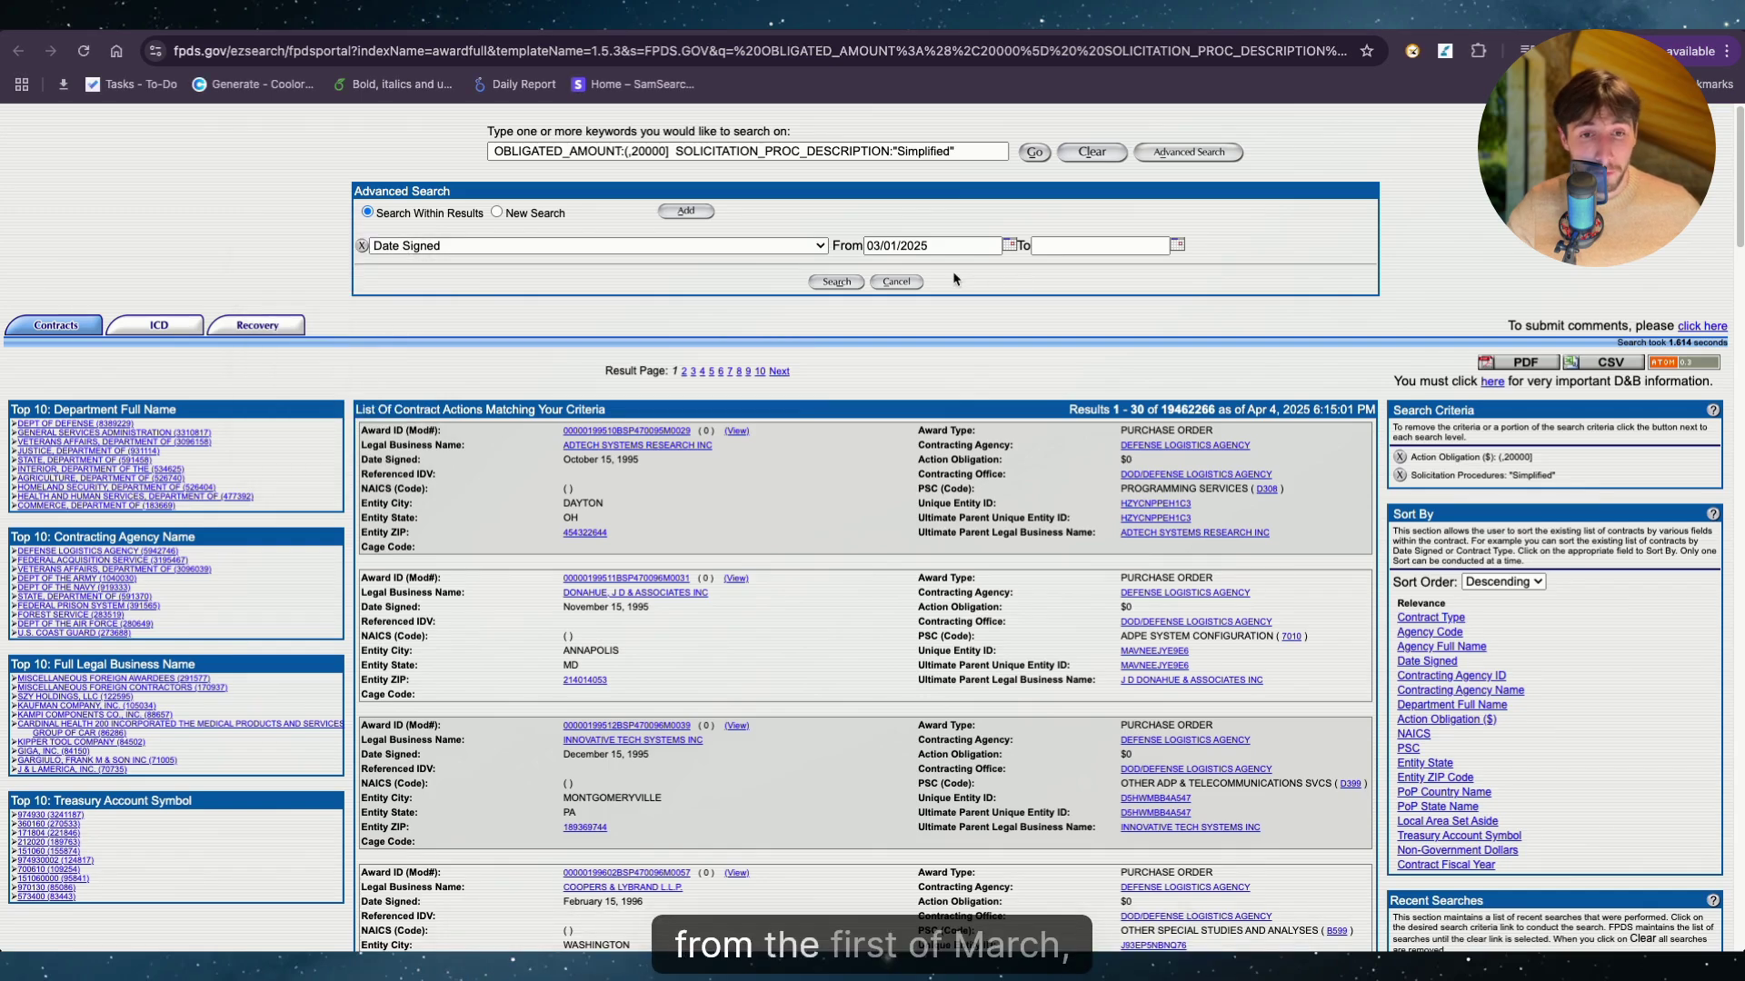
# Set the Date Signed end date to 04/05/2025 and search, yielding 30,016 results
pyautogui.click(1177, 244)
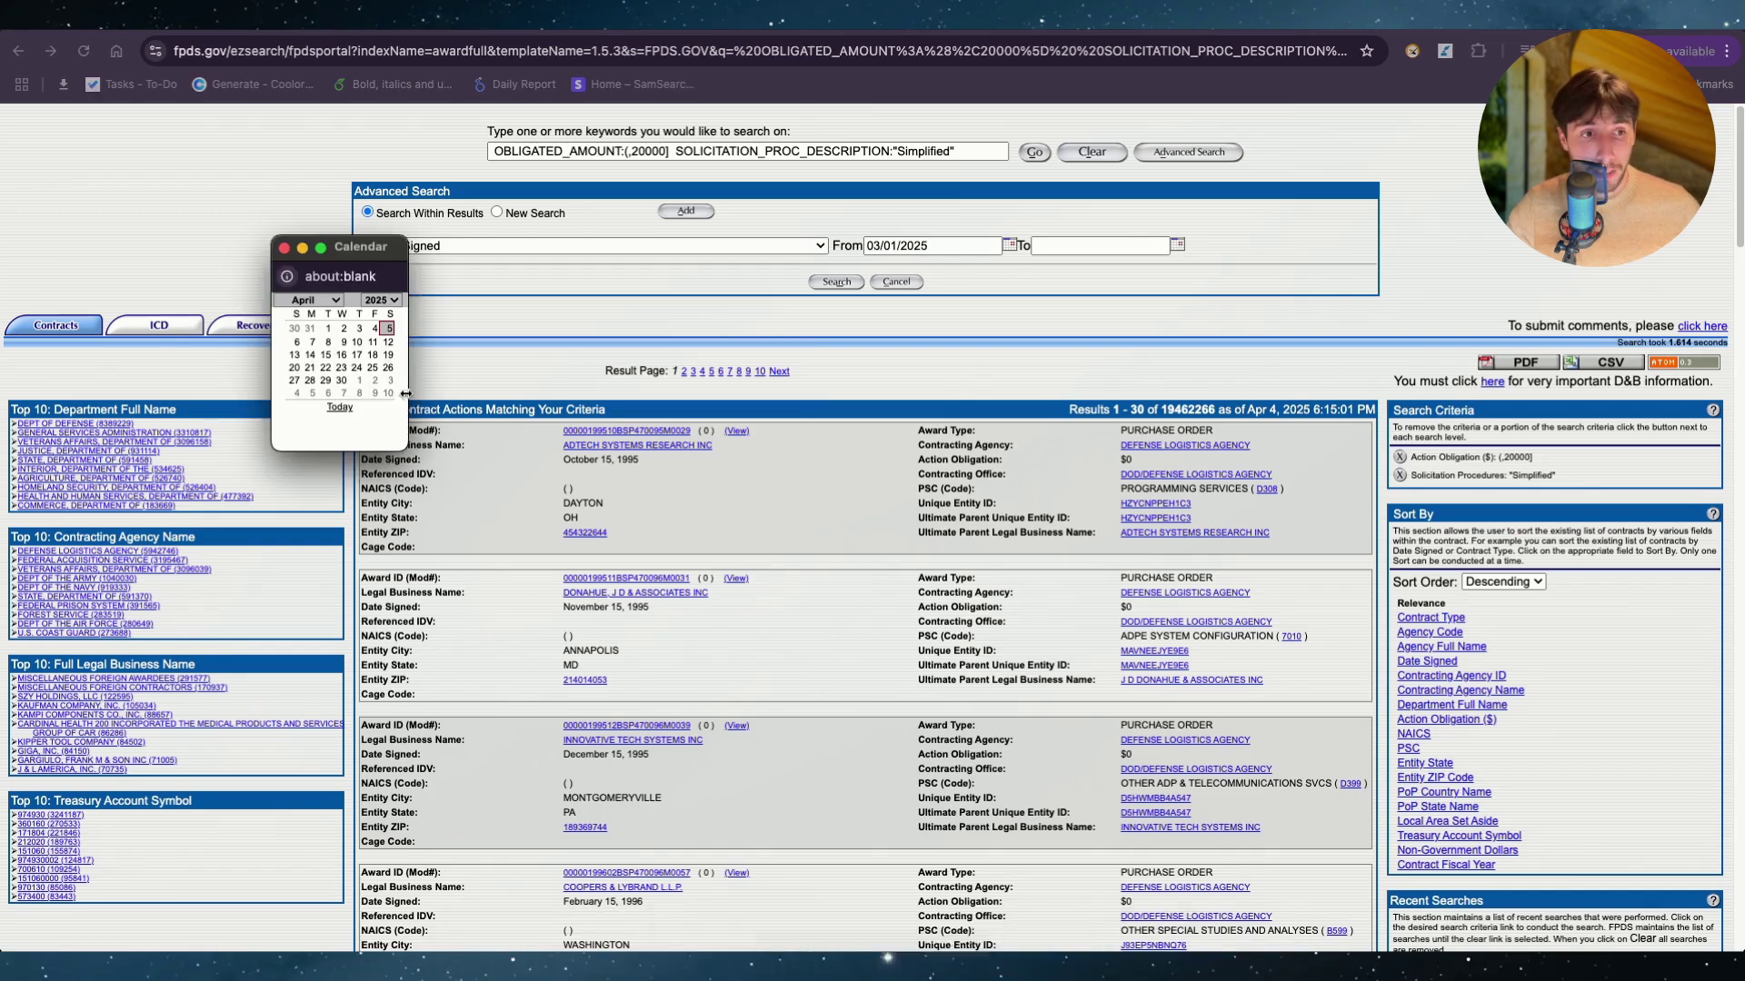
pyautogui.click(388, 328)
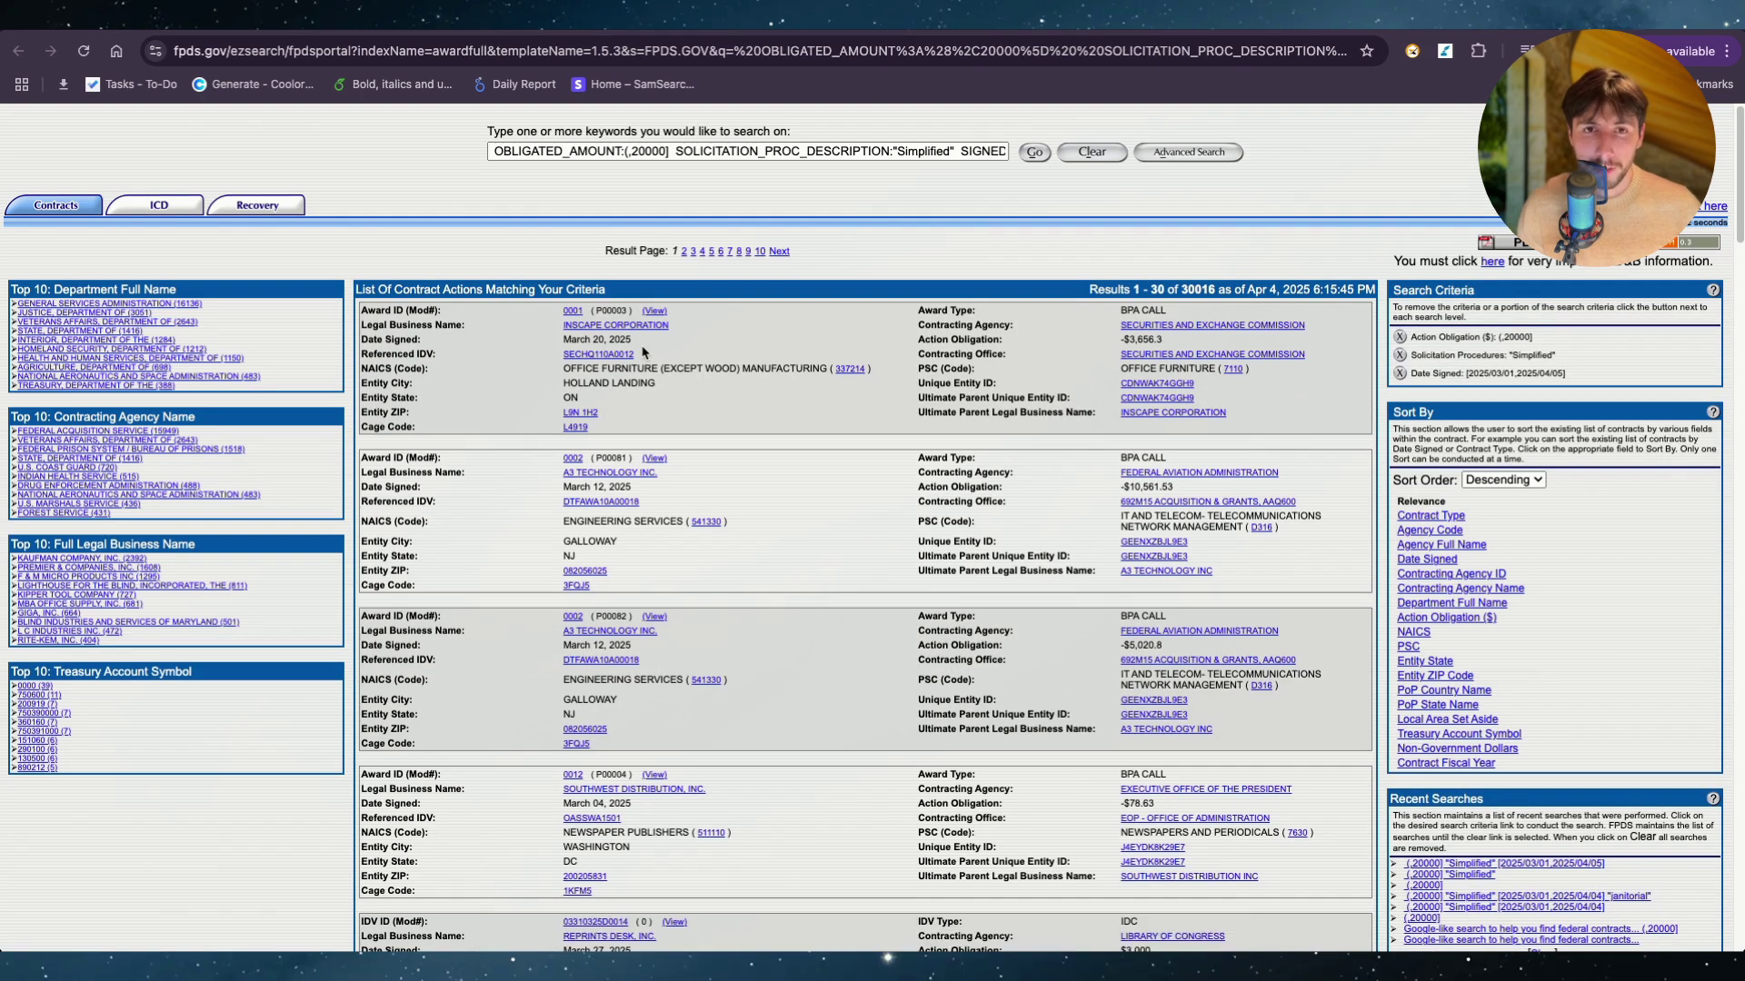
pyautogui.moveTo(1181, 289); pyautogui.dragTo(1202, 290)
pyautogui.click(1199, 293)
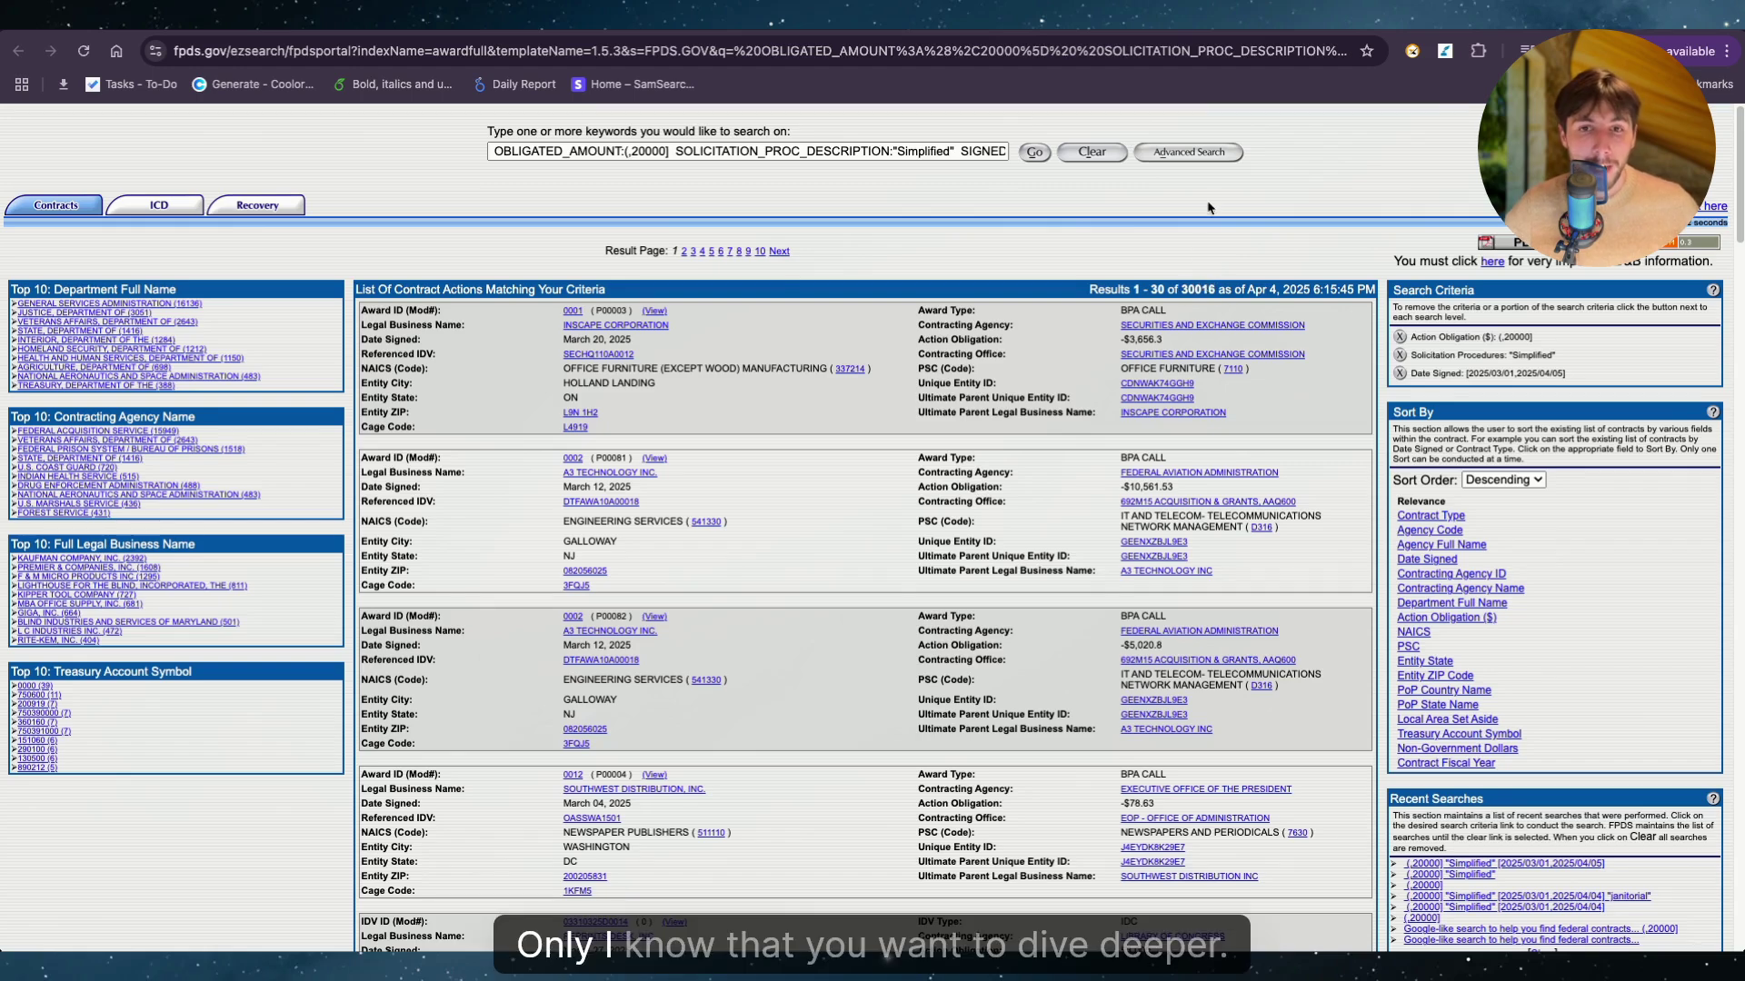
# Add a Description of Requirement criterion like 'cleaning' and search, leaving 535 results
pyautogui.click(1189, 151)
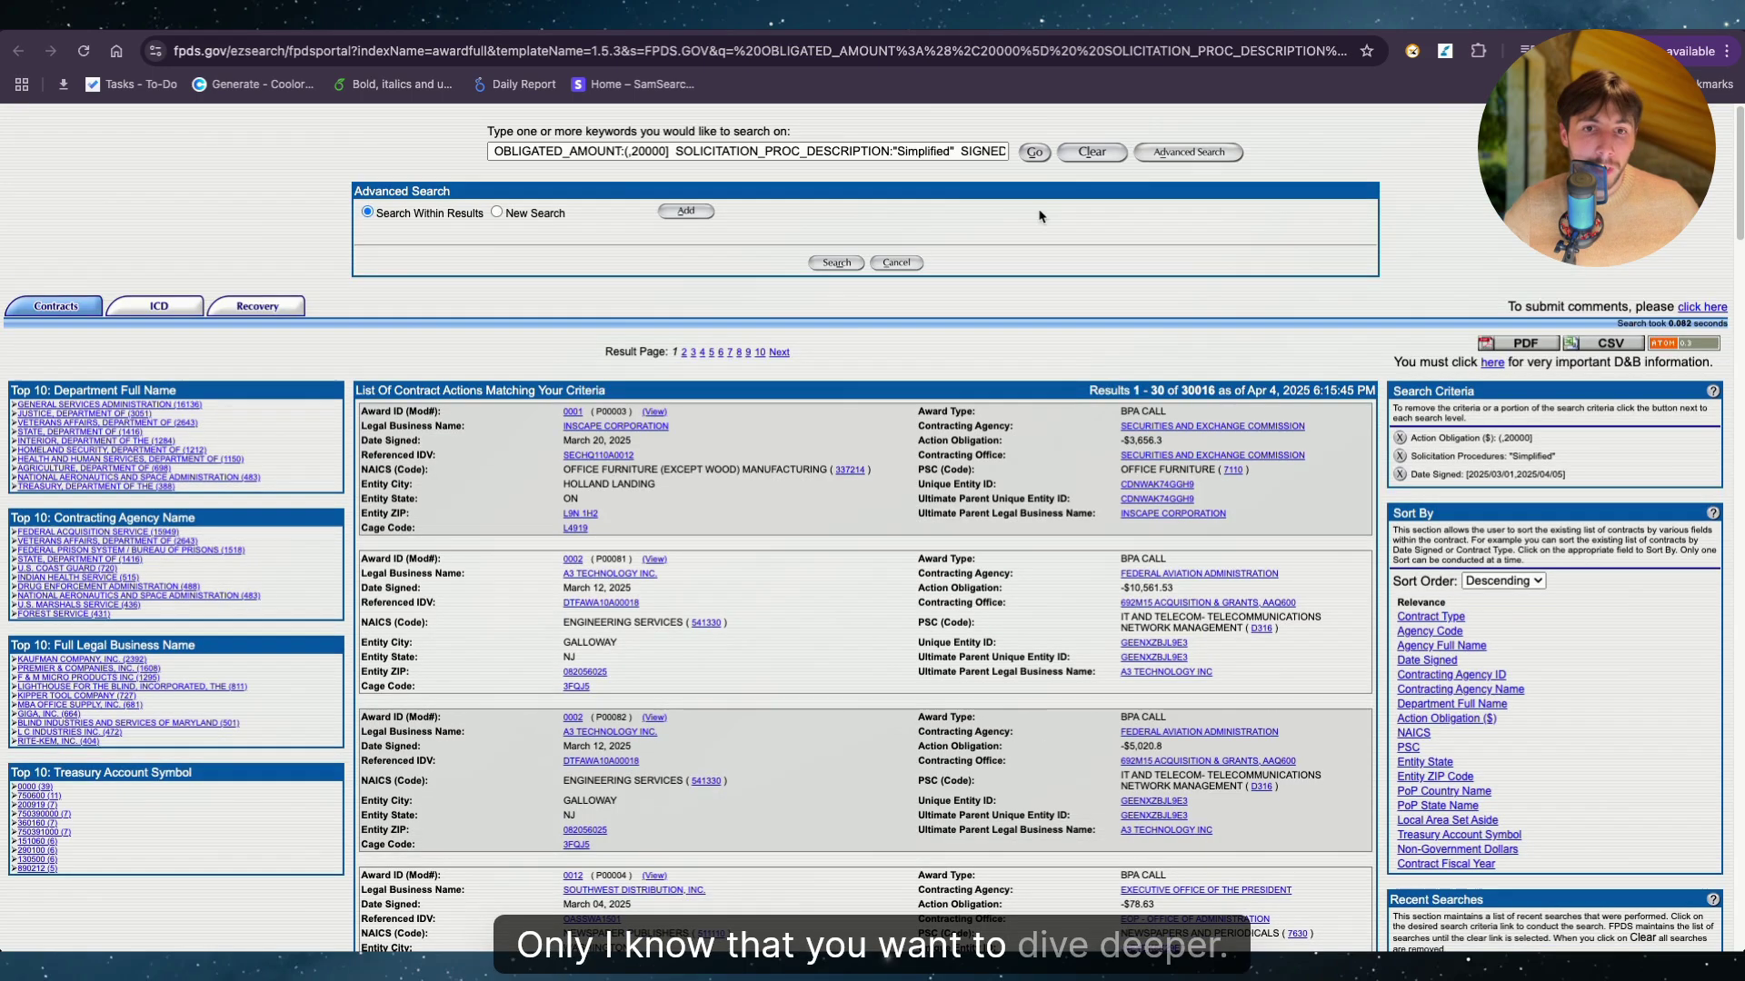
pyautogui.click(686, 211)
pyautogui.click(770, 245)
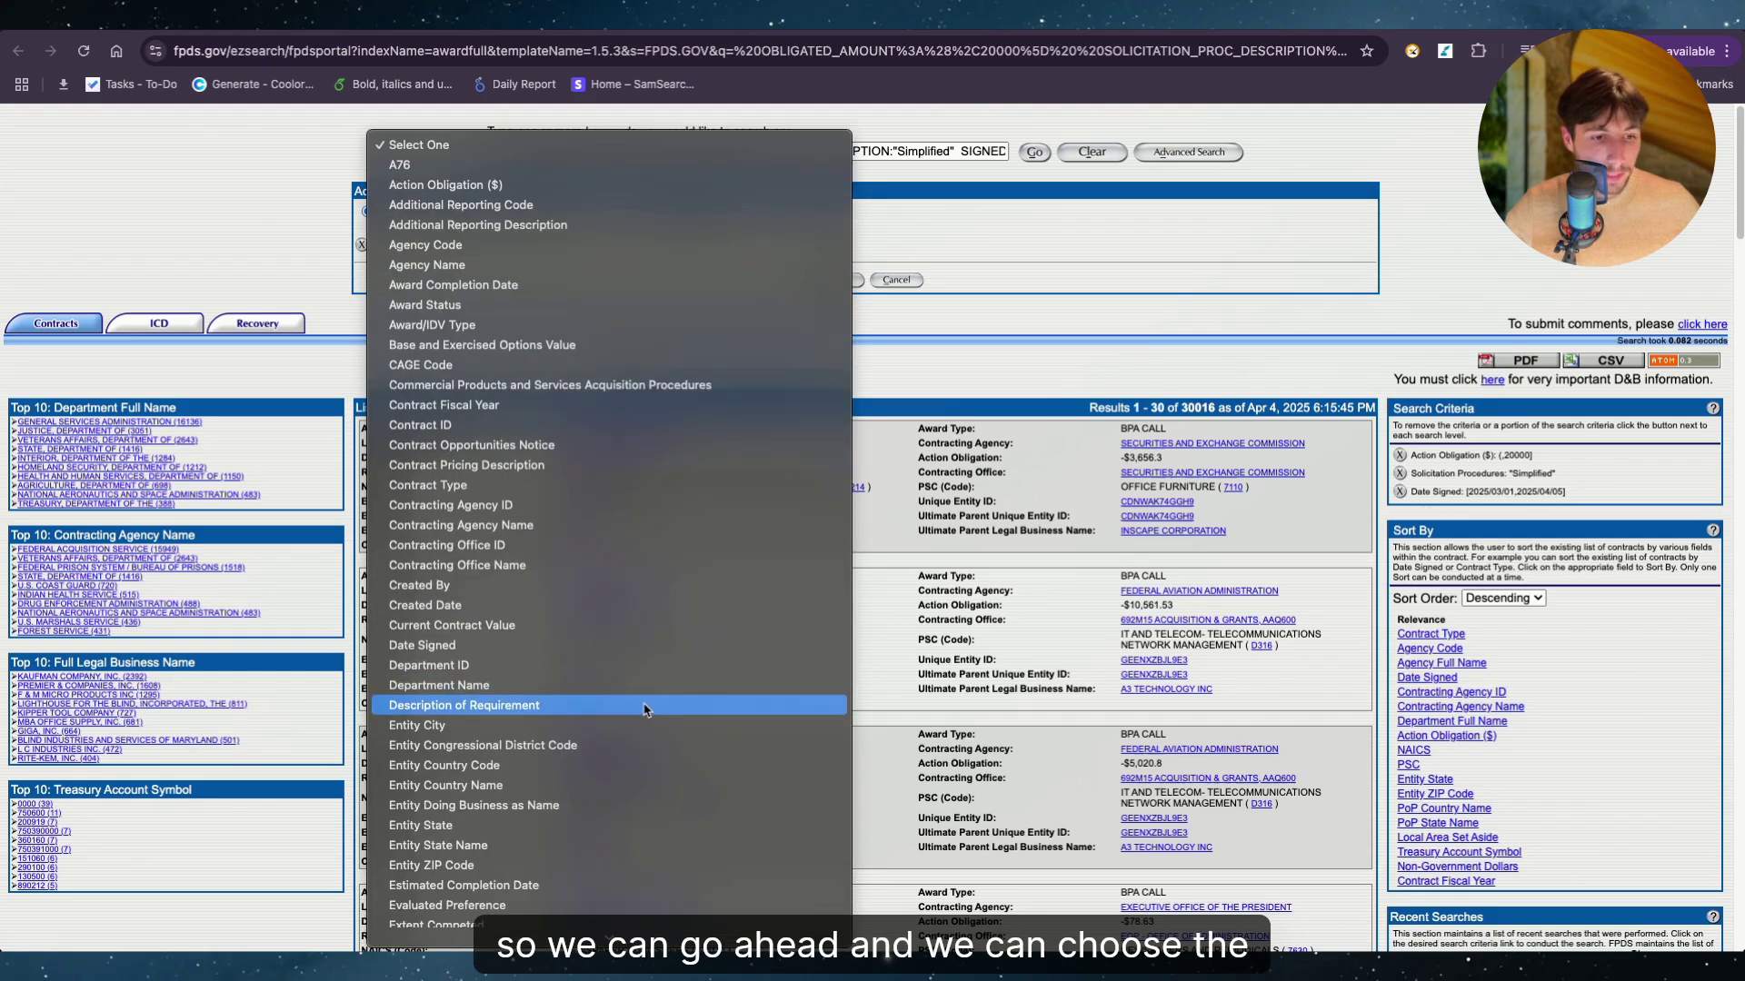
pyautogui.click(644, 706)
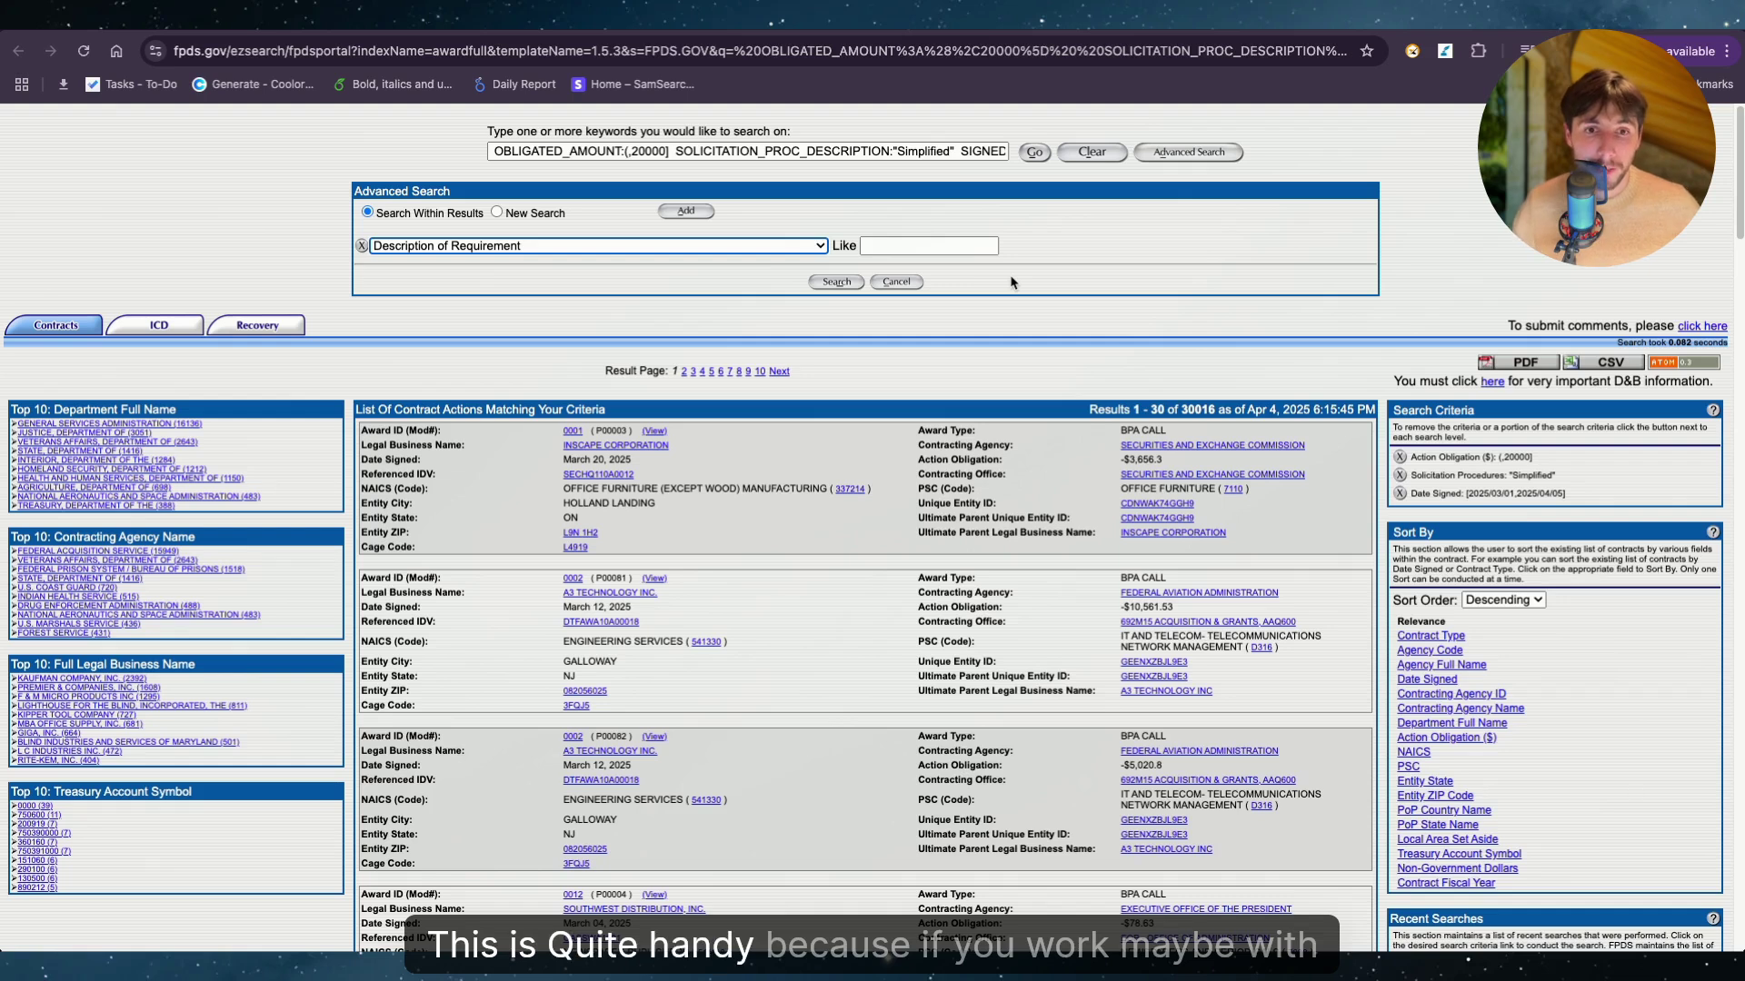
pyautogui.click(990, 245)
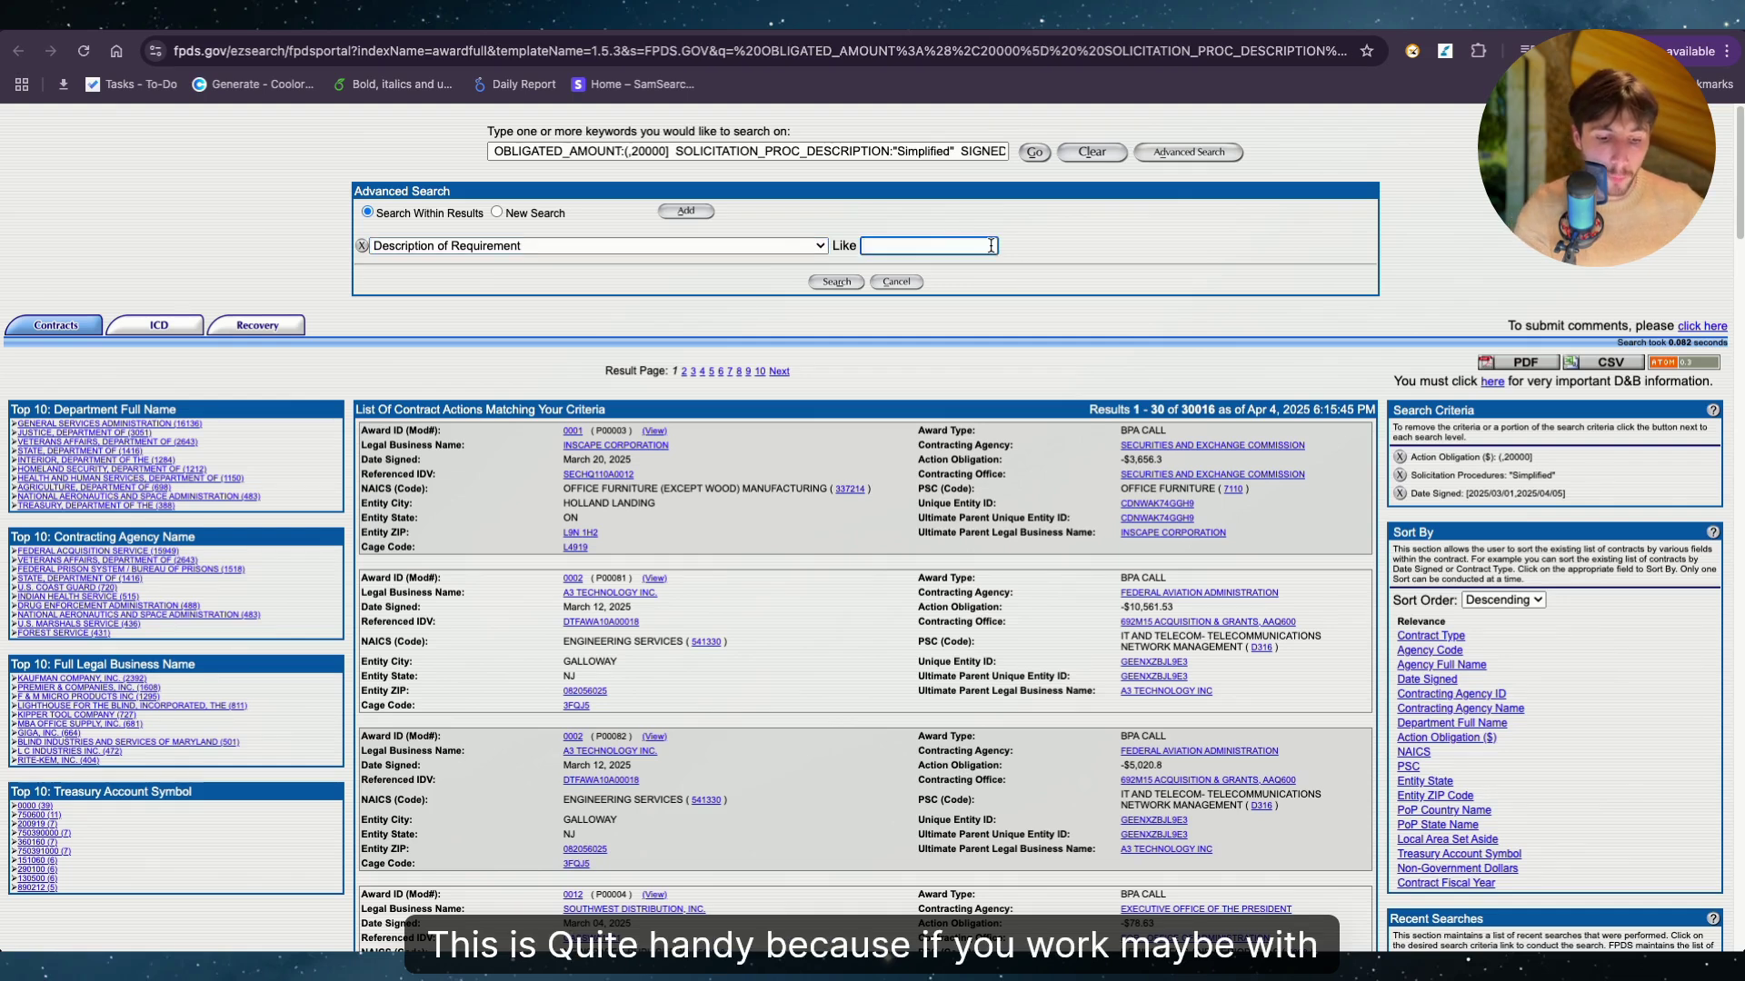
pyautogui.write('cleaning')
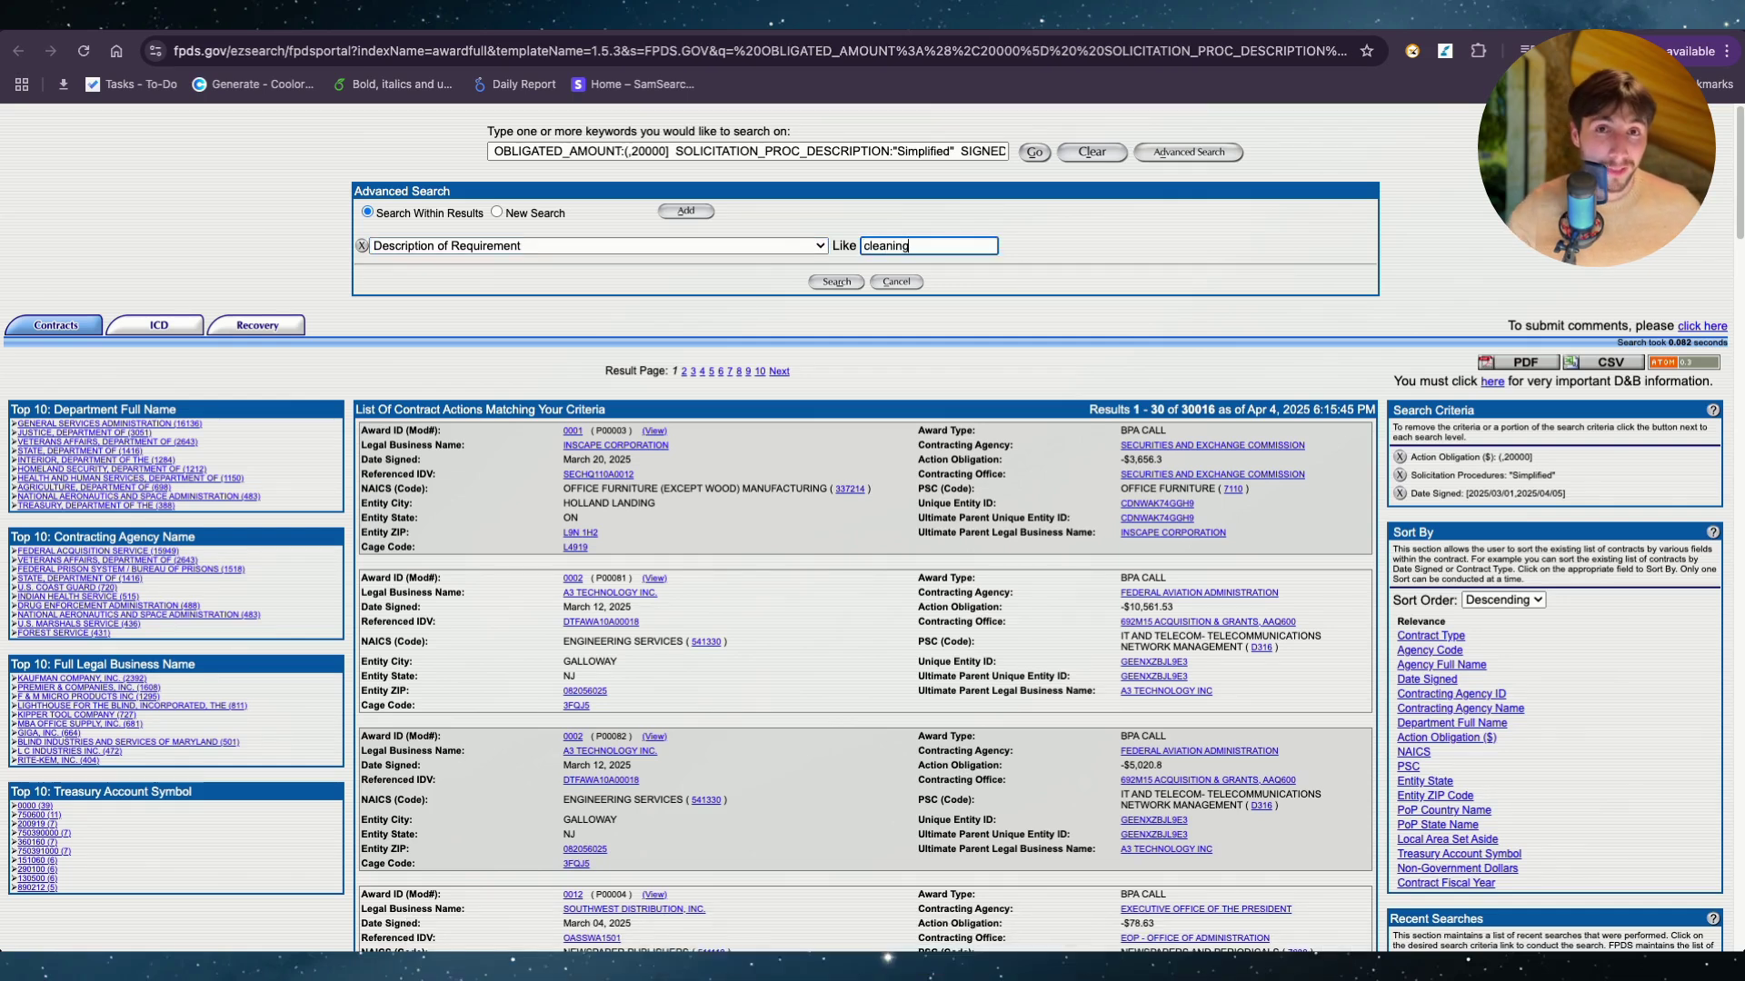
pyautogui.click(846, 284)
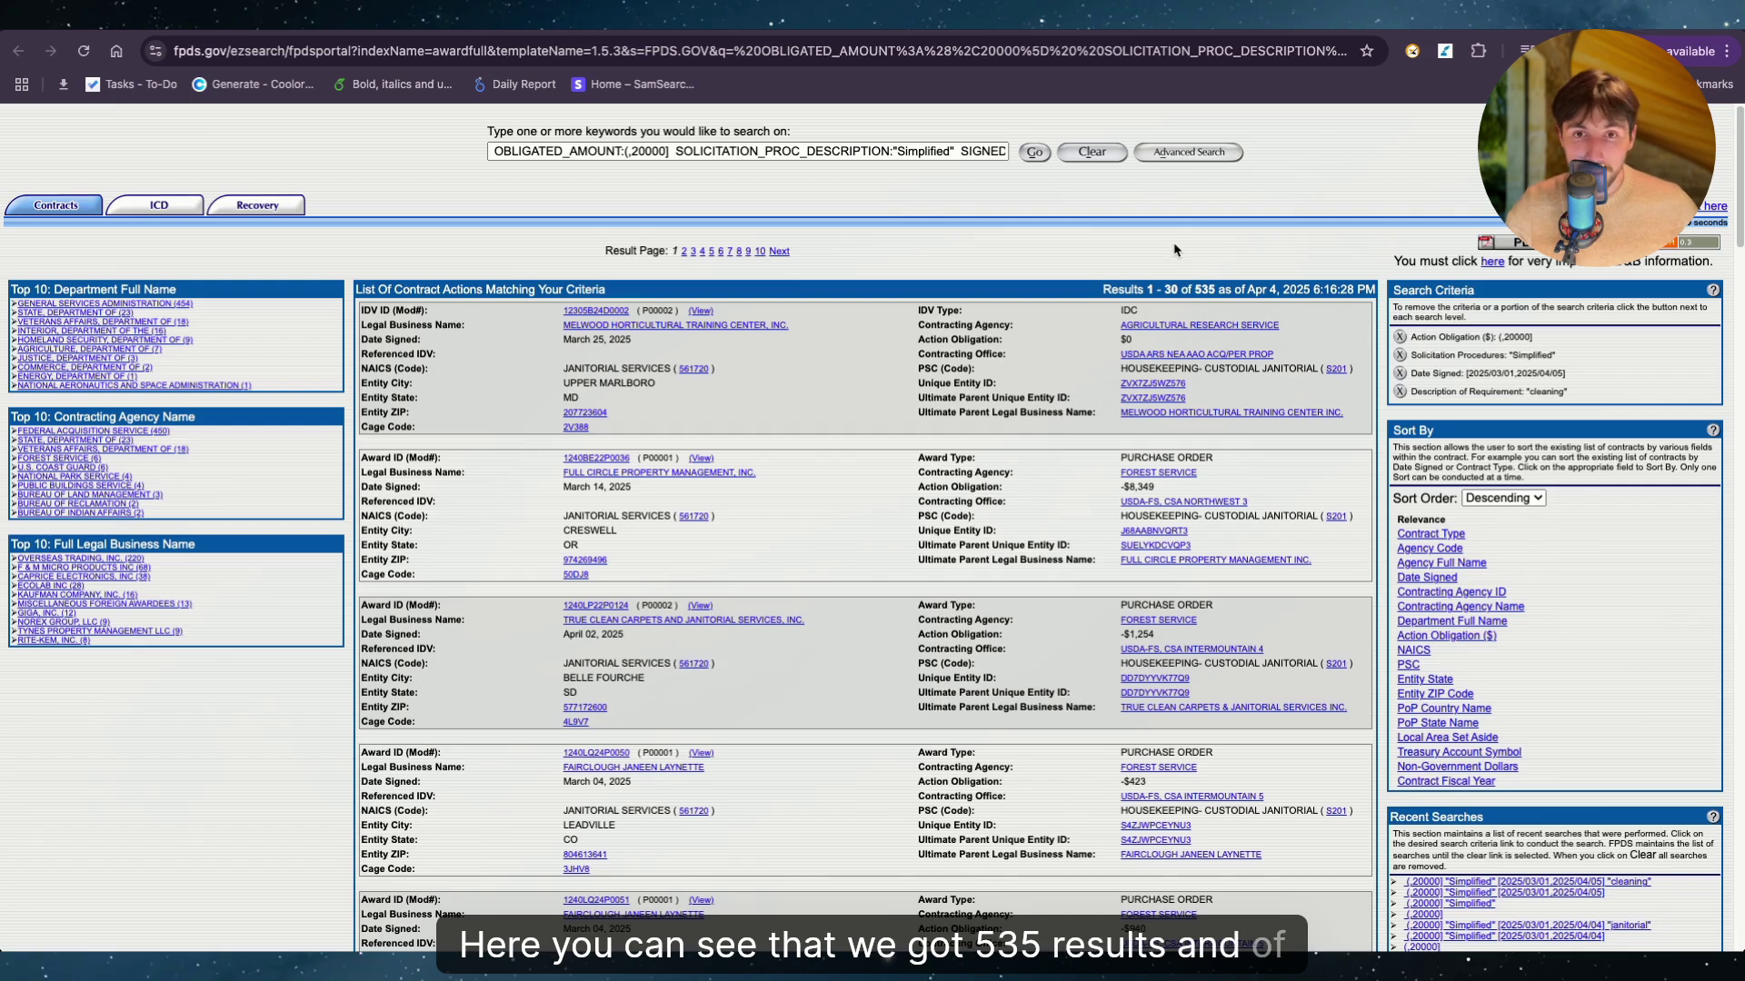
# Sort the 535 cleaning contract actions by Date Signed, newest first
pyautogui.click(1188, 151)
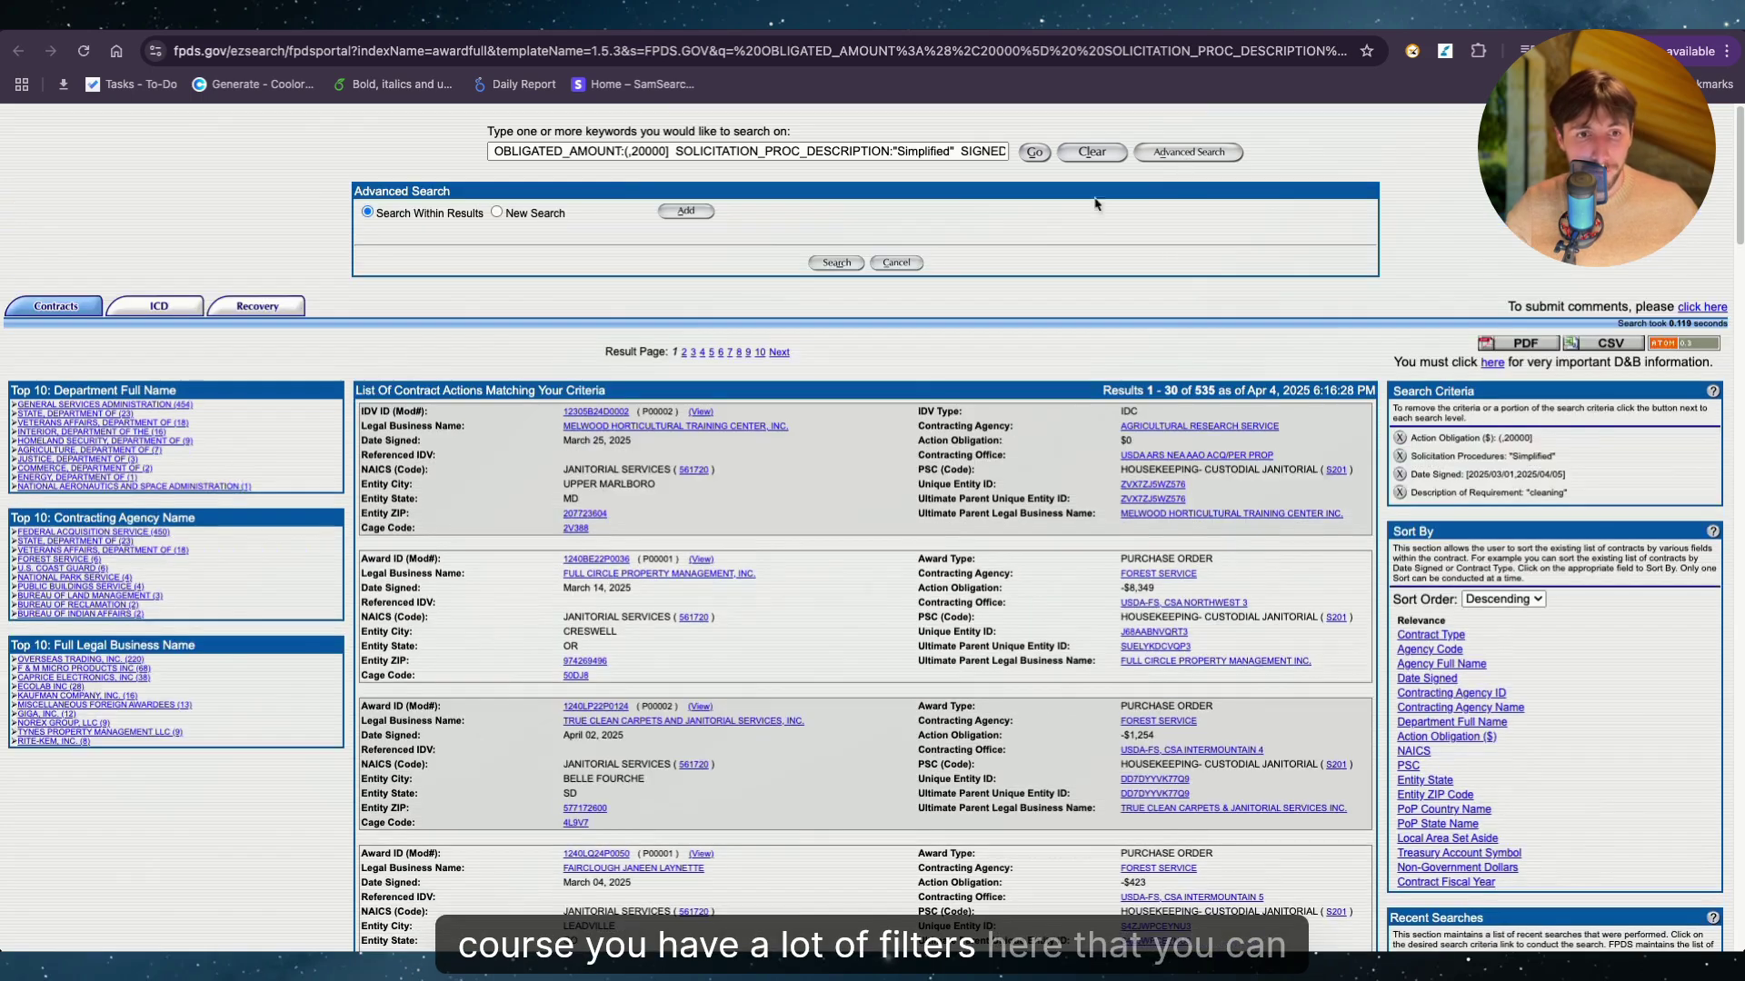
pyautogui.click(688, 213)
pyautogui.click(690, 242)
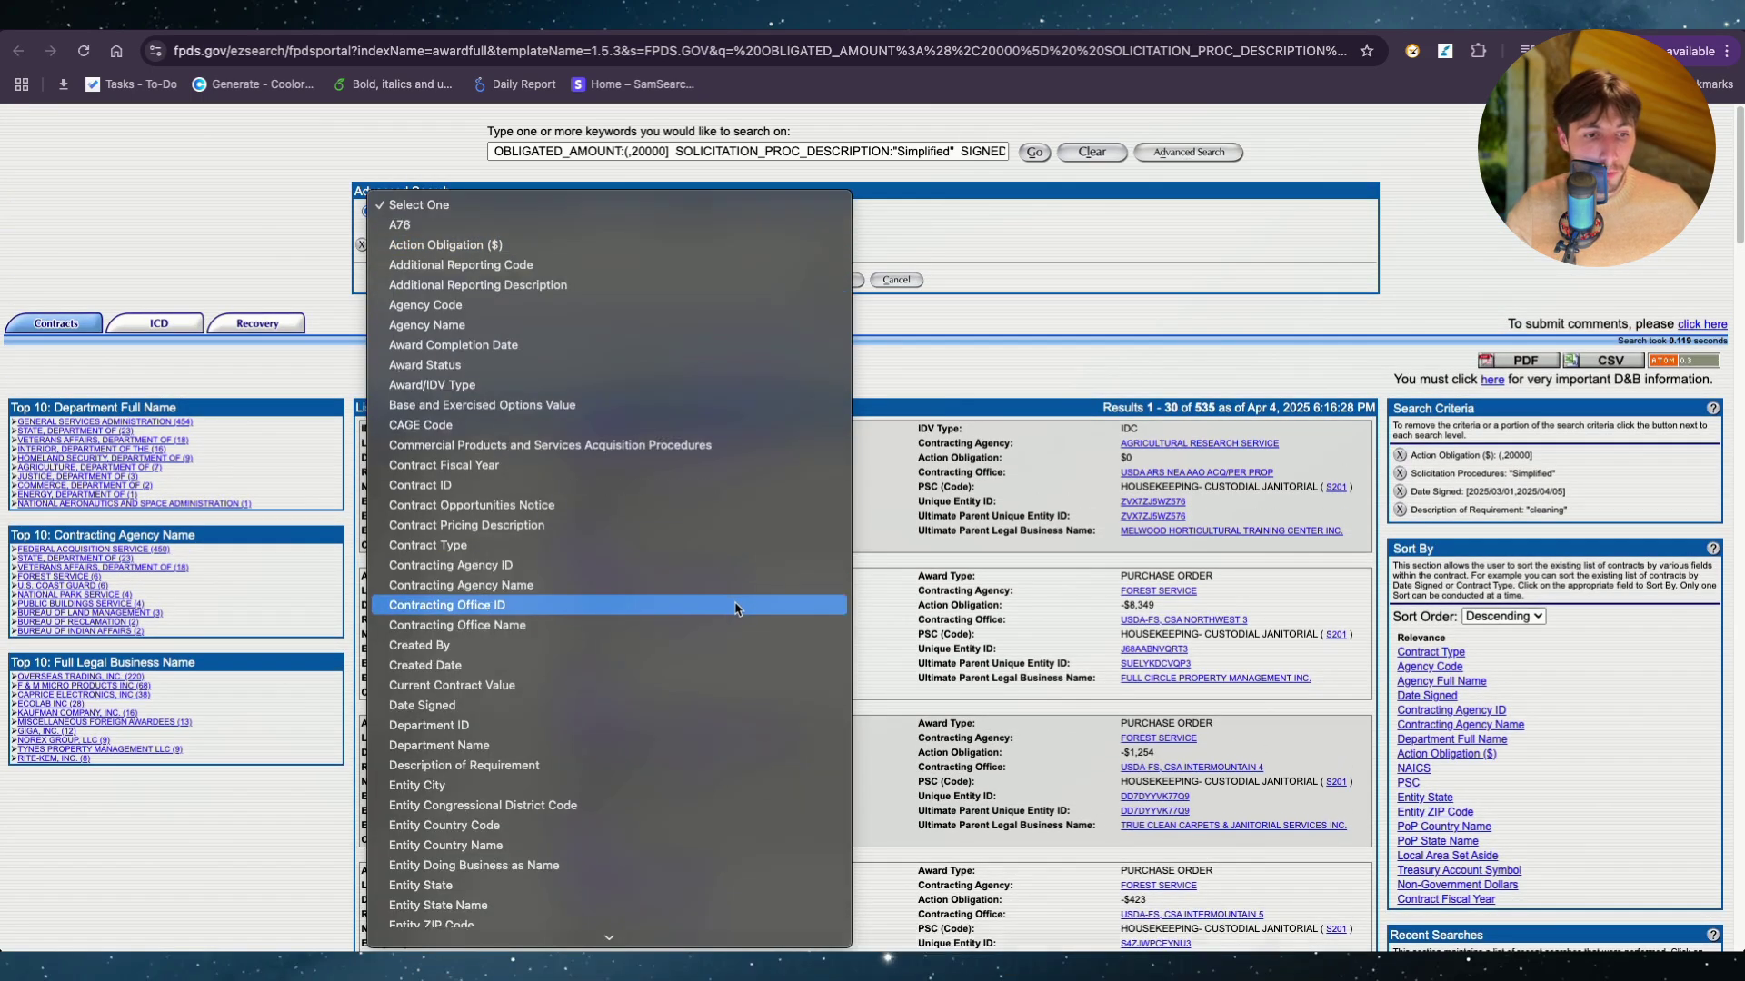
pyautogui.scroll(-15, 736, 609)
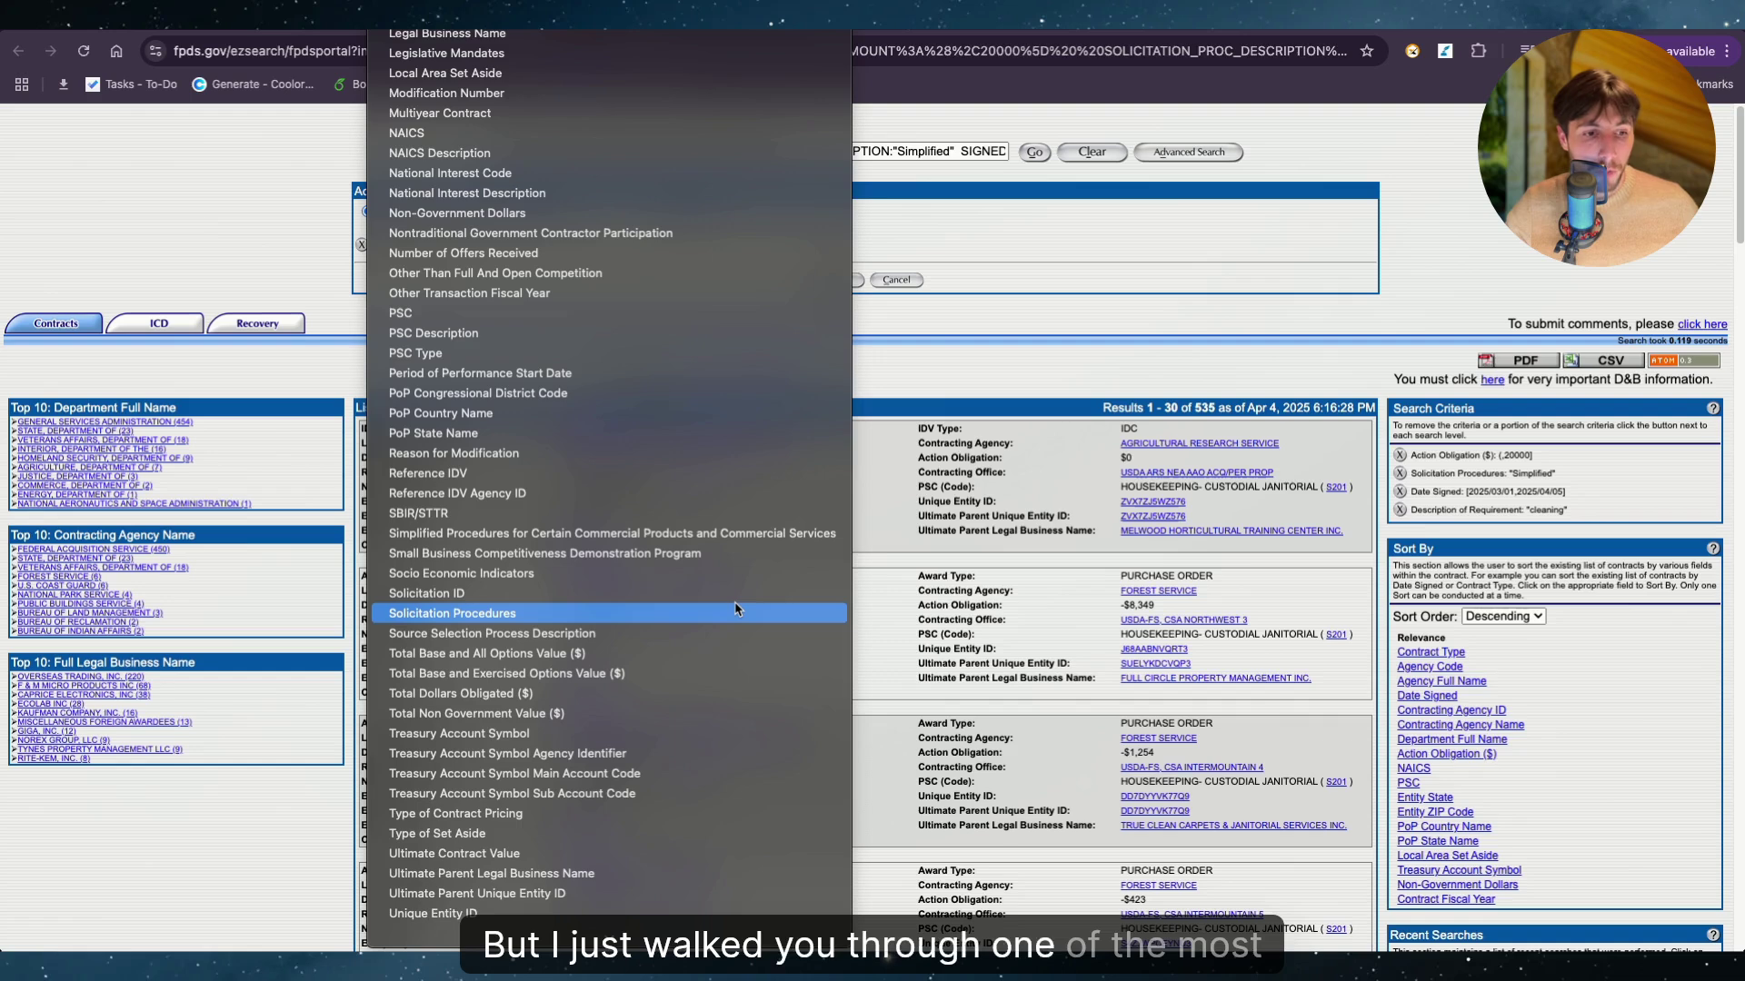
pyautogui.scroll(2, 736, 609)
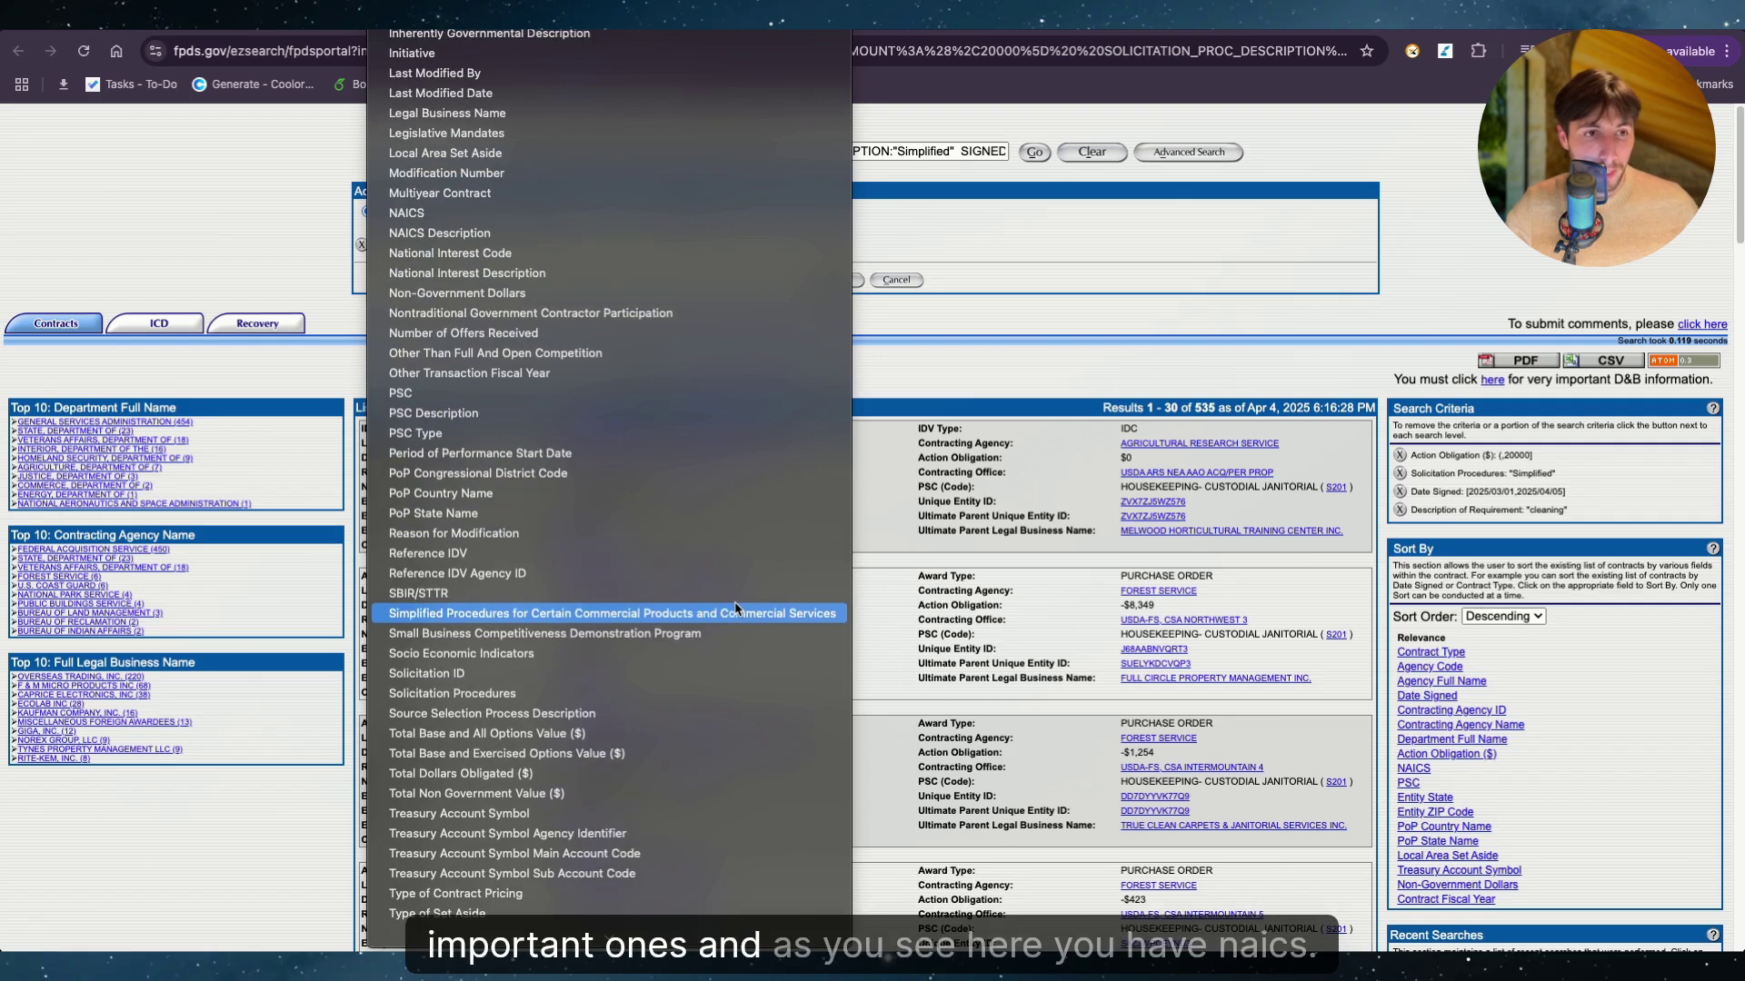
pyautogui.scroll(1, 736, 609)
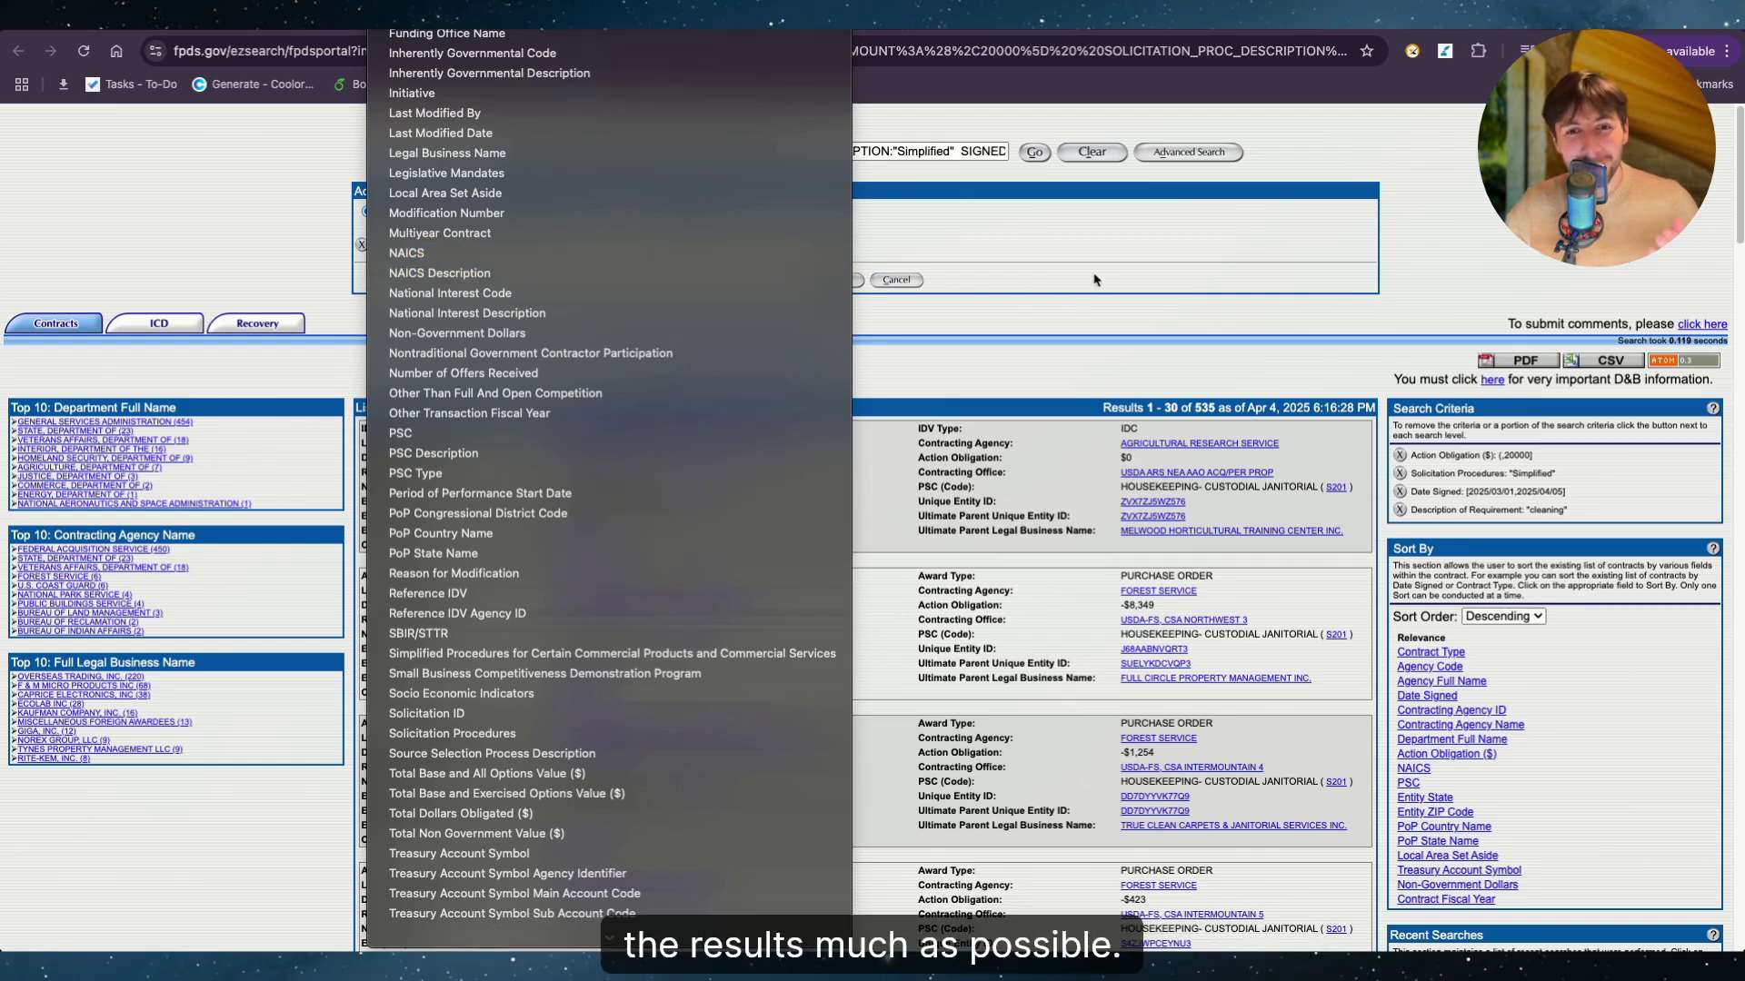
pyautogui.click(1429, 757)
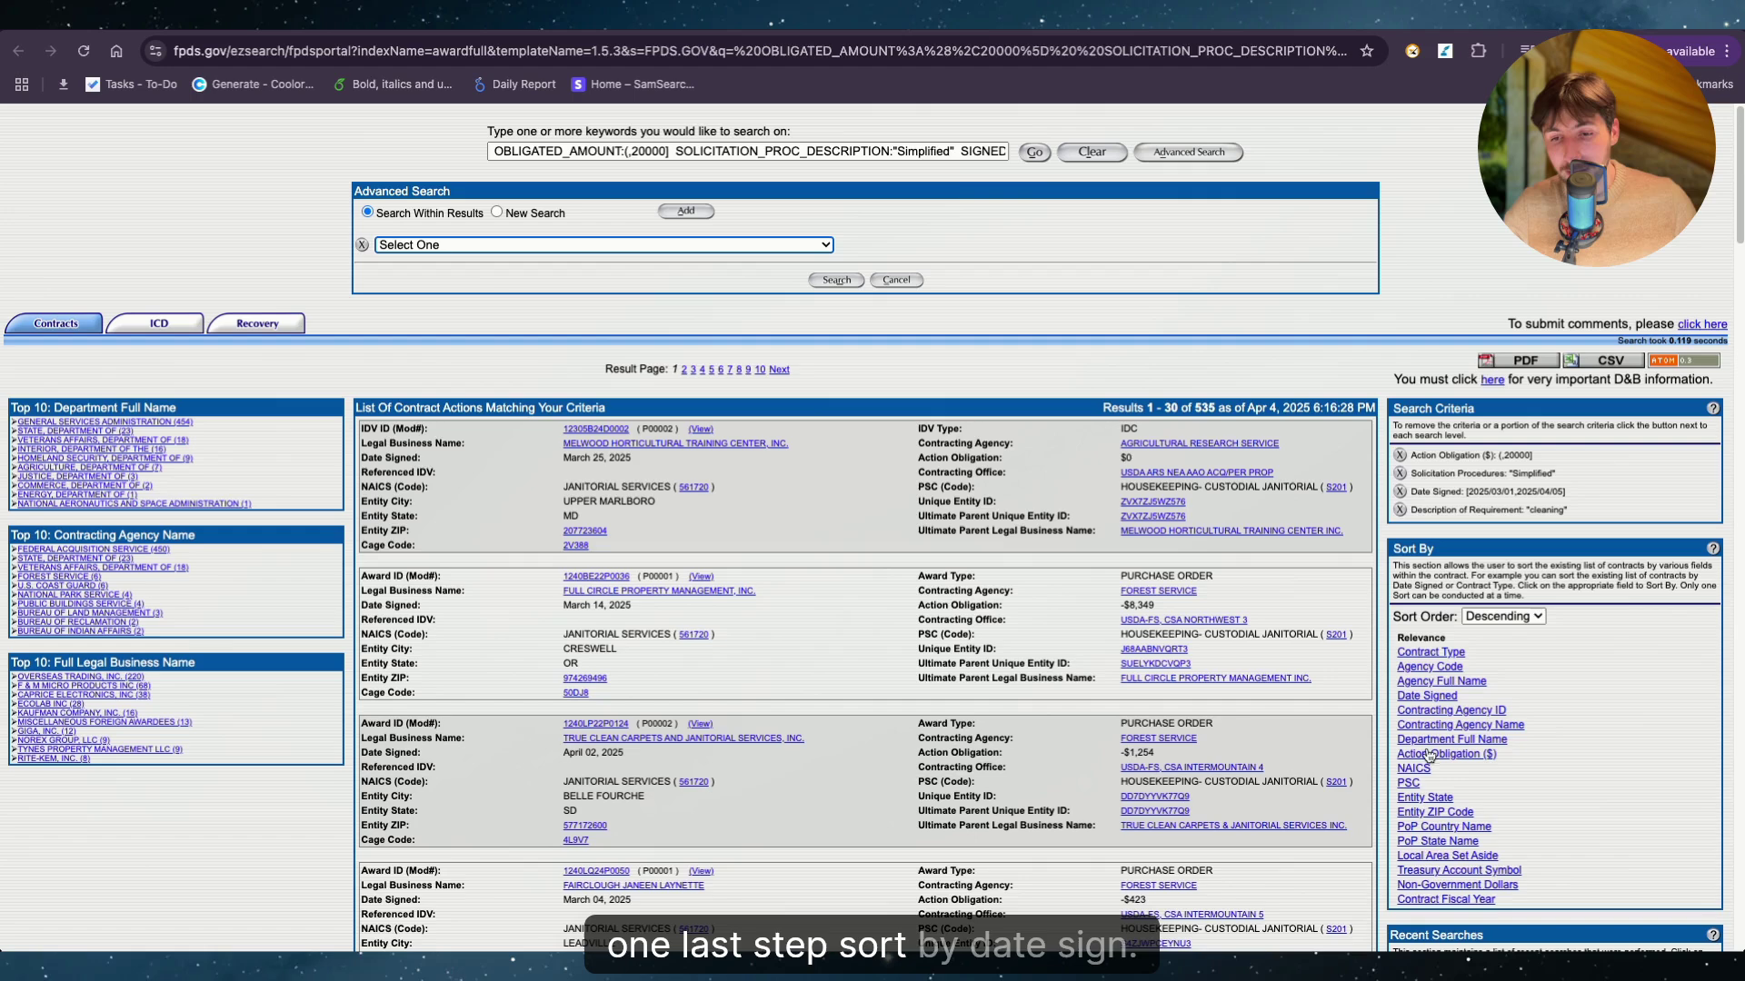
pyautogui.click(1425, 696)
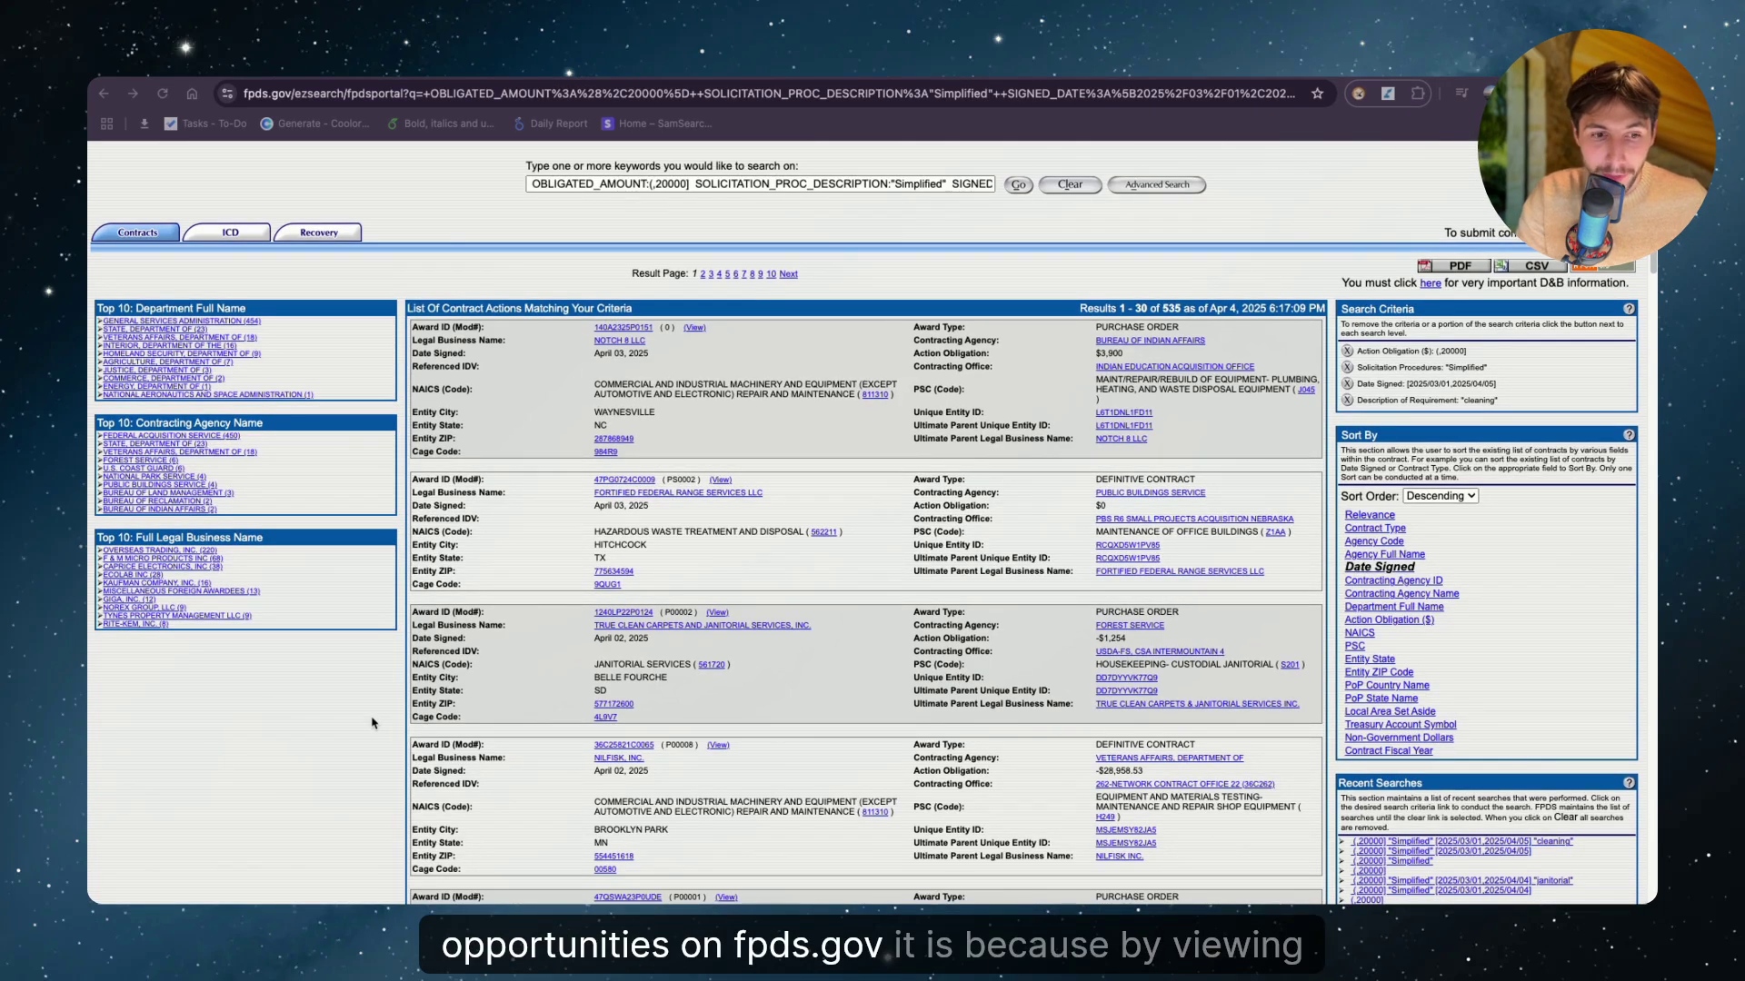
# Open the full FPDS record for award 1240LP22P0124 and select its Solicitation ID value
pyautogui.click(717, 614)
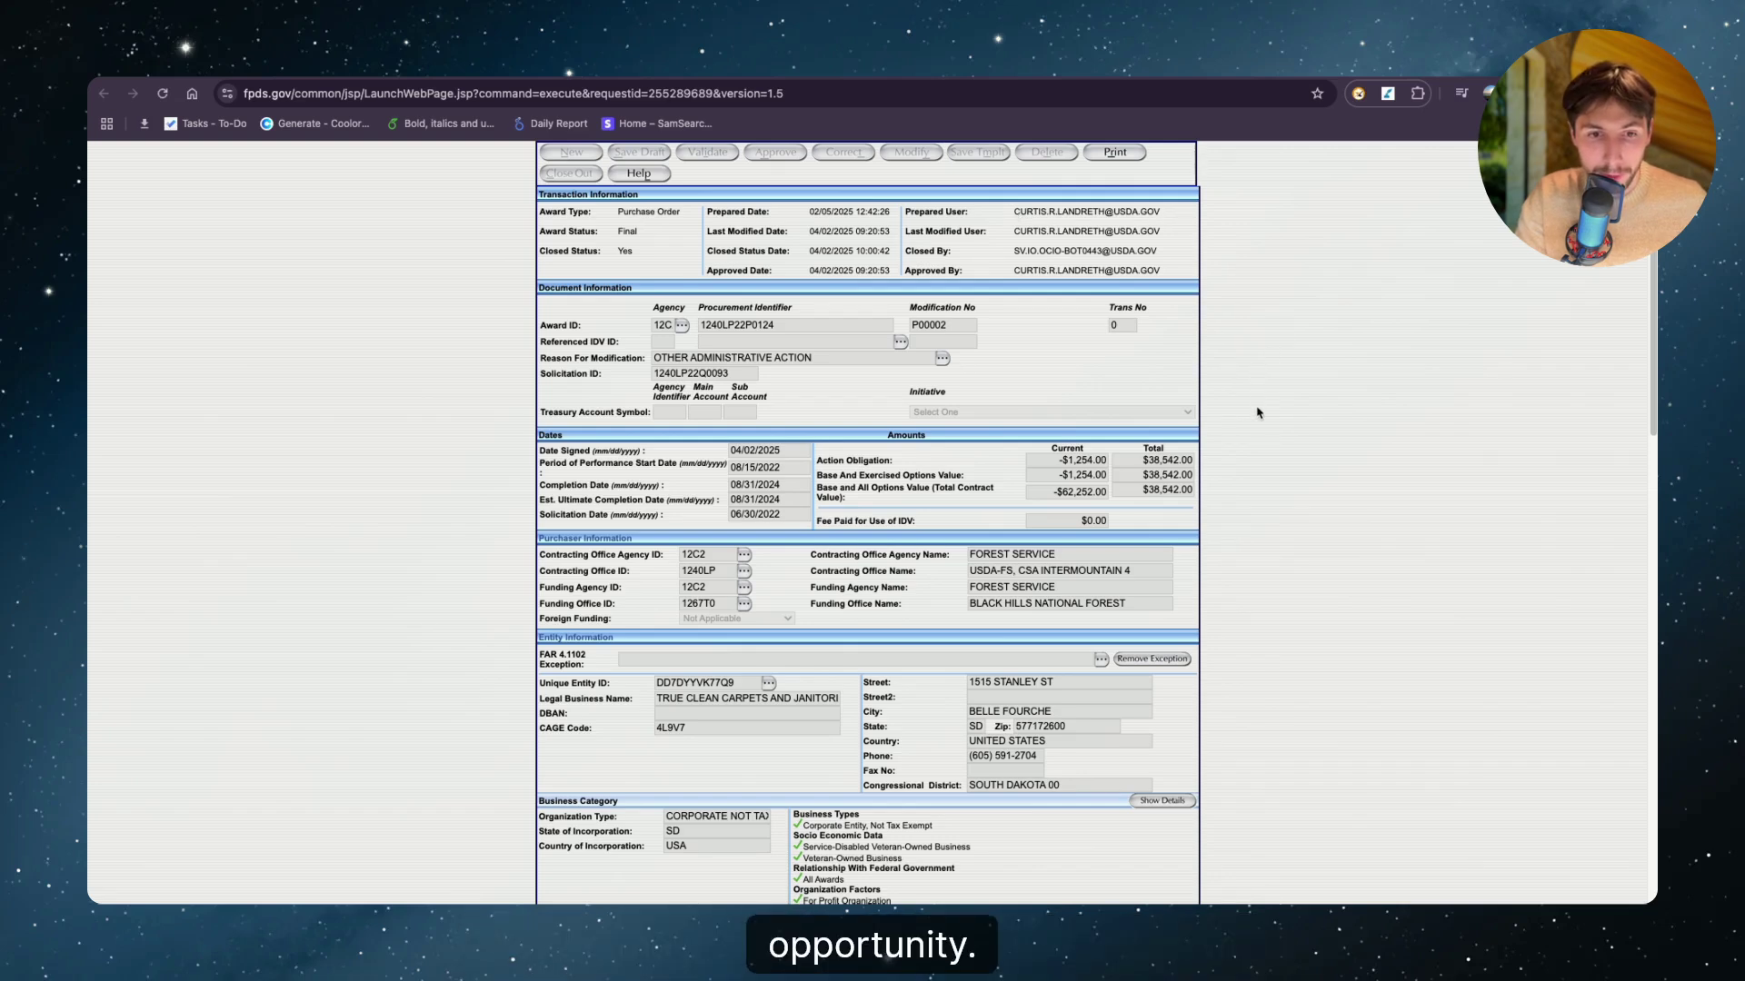
pyautogui.scroll(-1, 1259, 414)
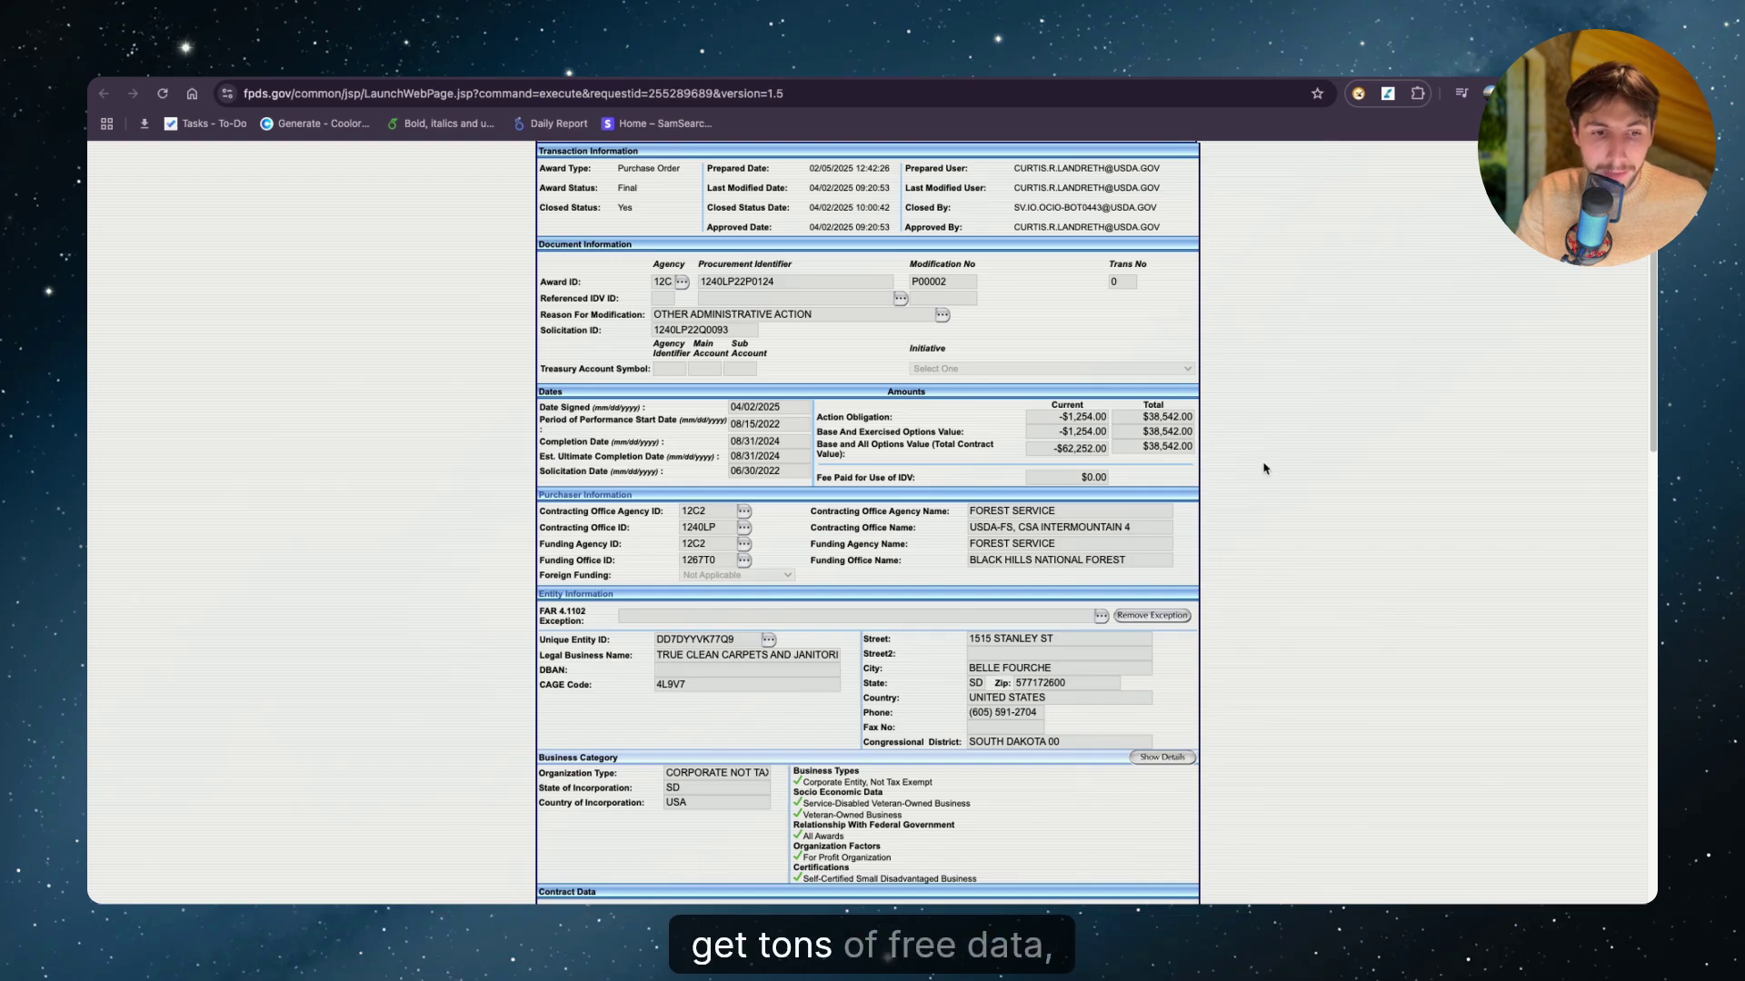
pyautogui.scroll(-2, 1265, 469)
pyautogui.scroll(-4, 1263, 468)
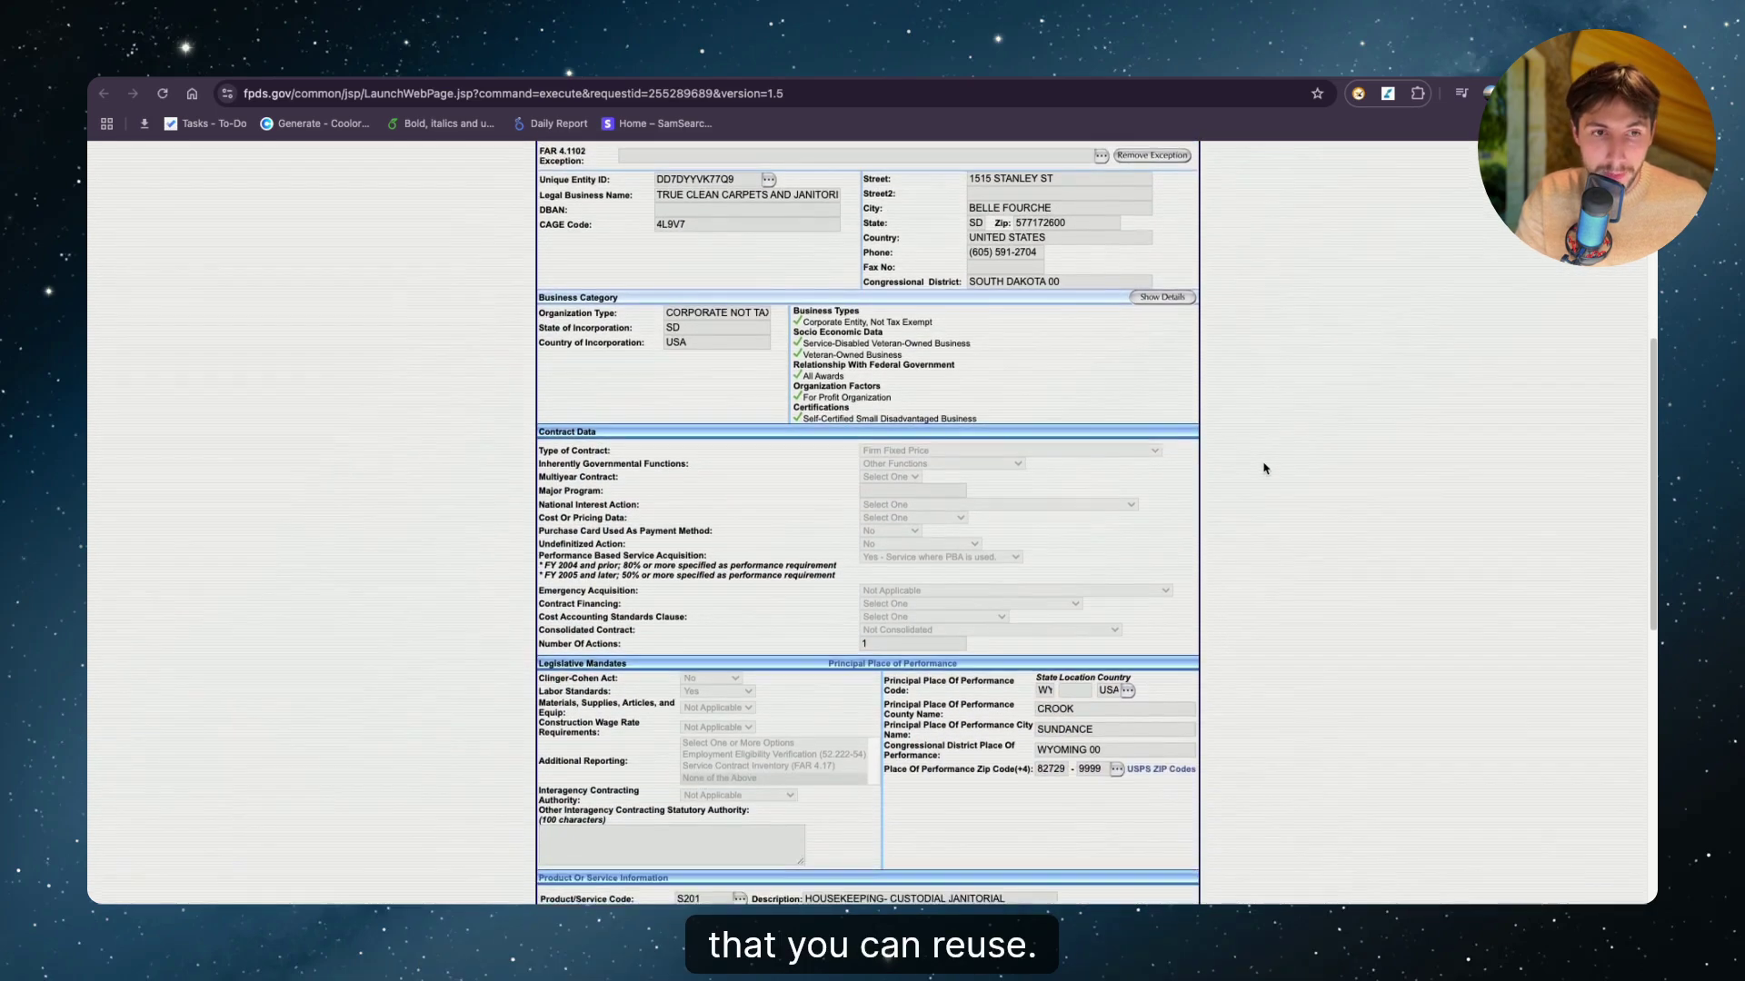
pyautogui.scroll(10, 1323, 369)
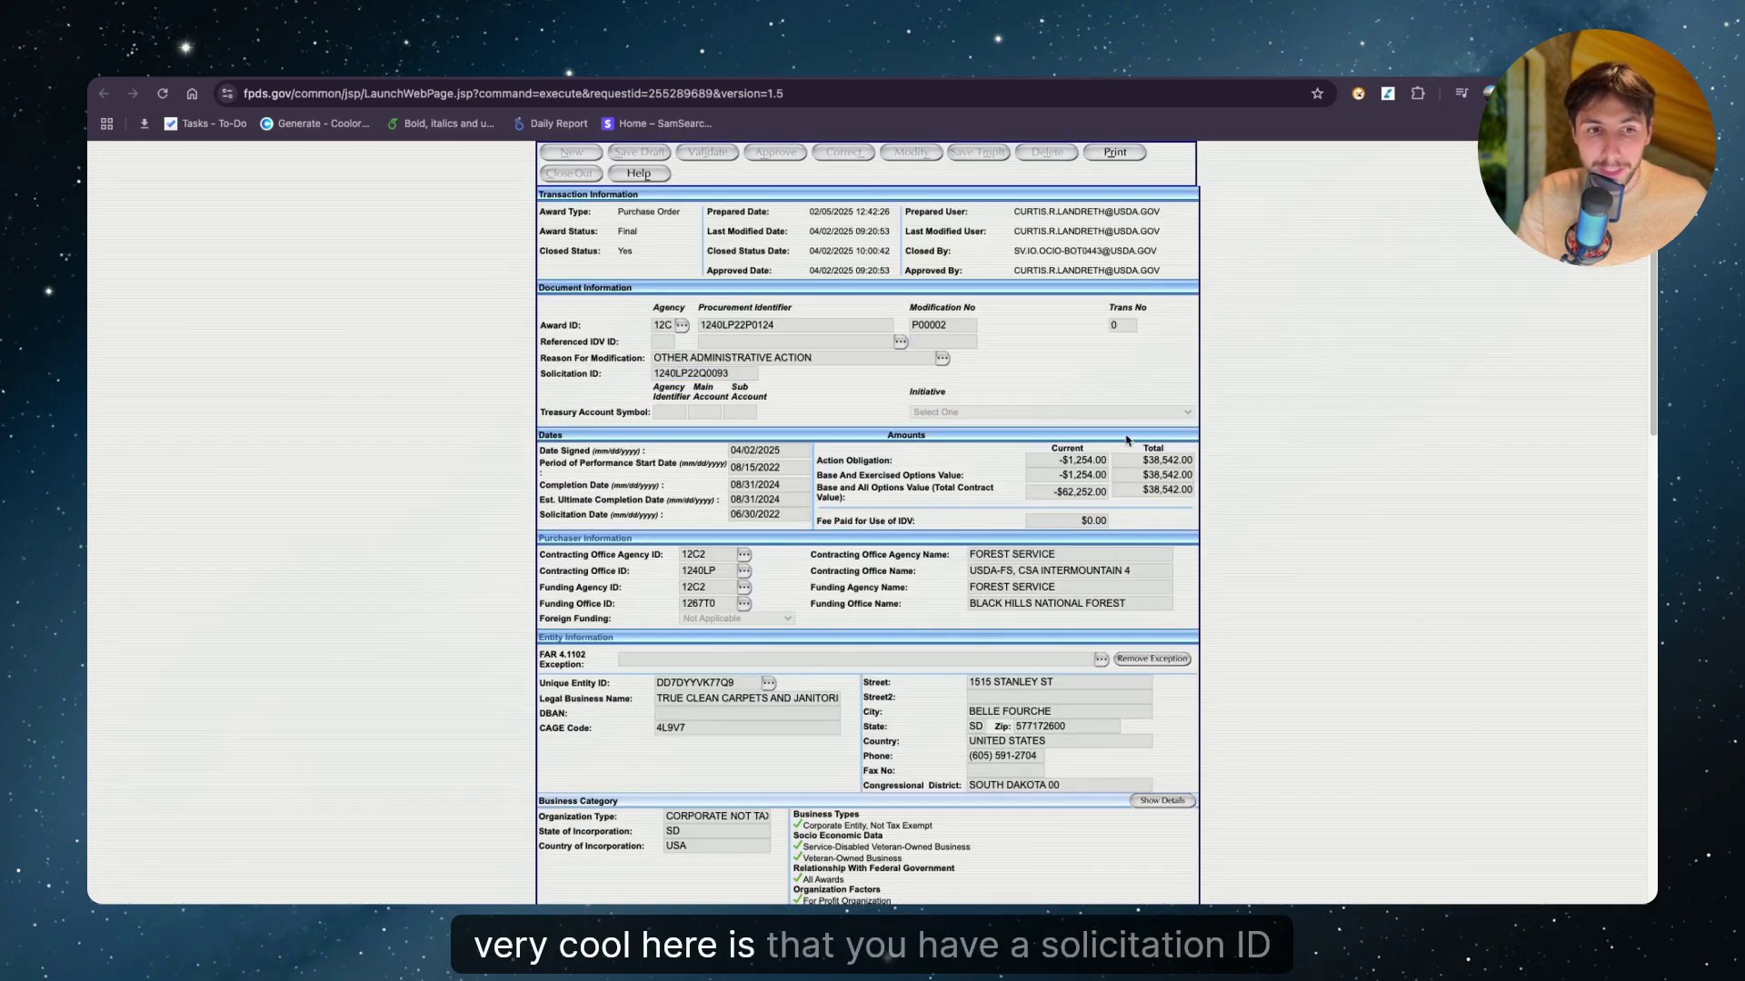
pyautogui.click(710, 371)
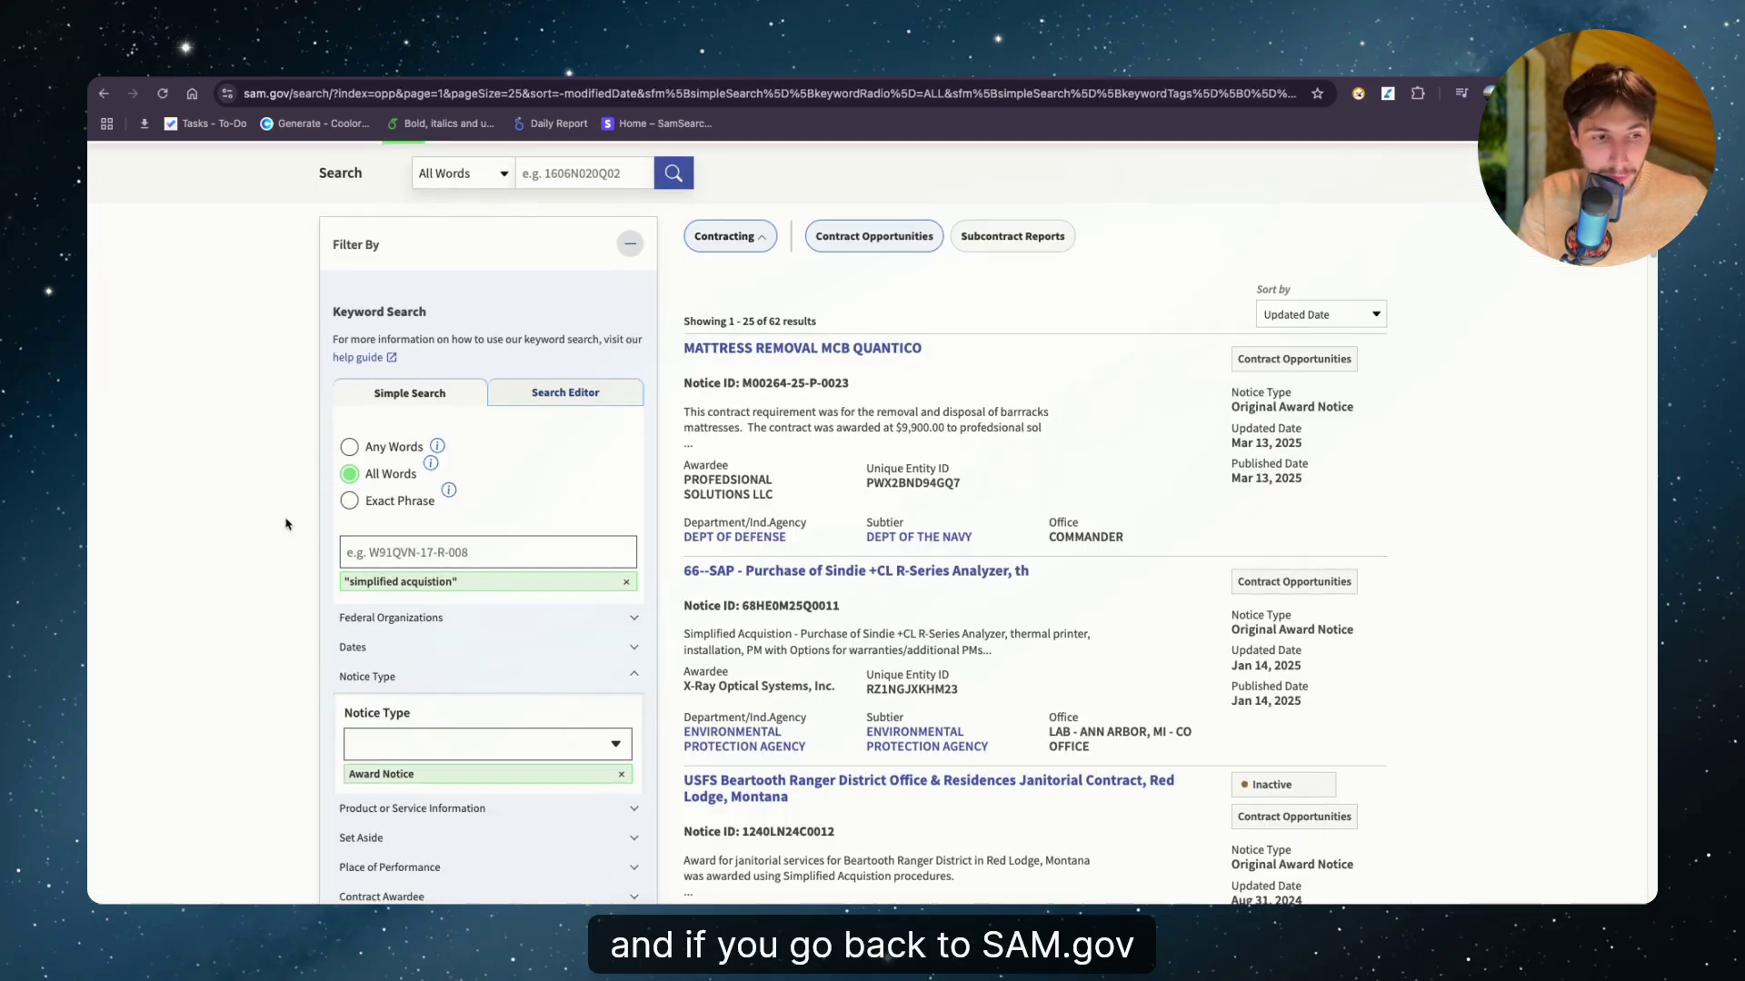
# Remove the 'simplified acquisition' keyword filter and the Award Notice type filter
pyautogui.scroll(-1, 393, 518)
pyautogui.click(625, 507)
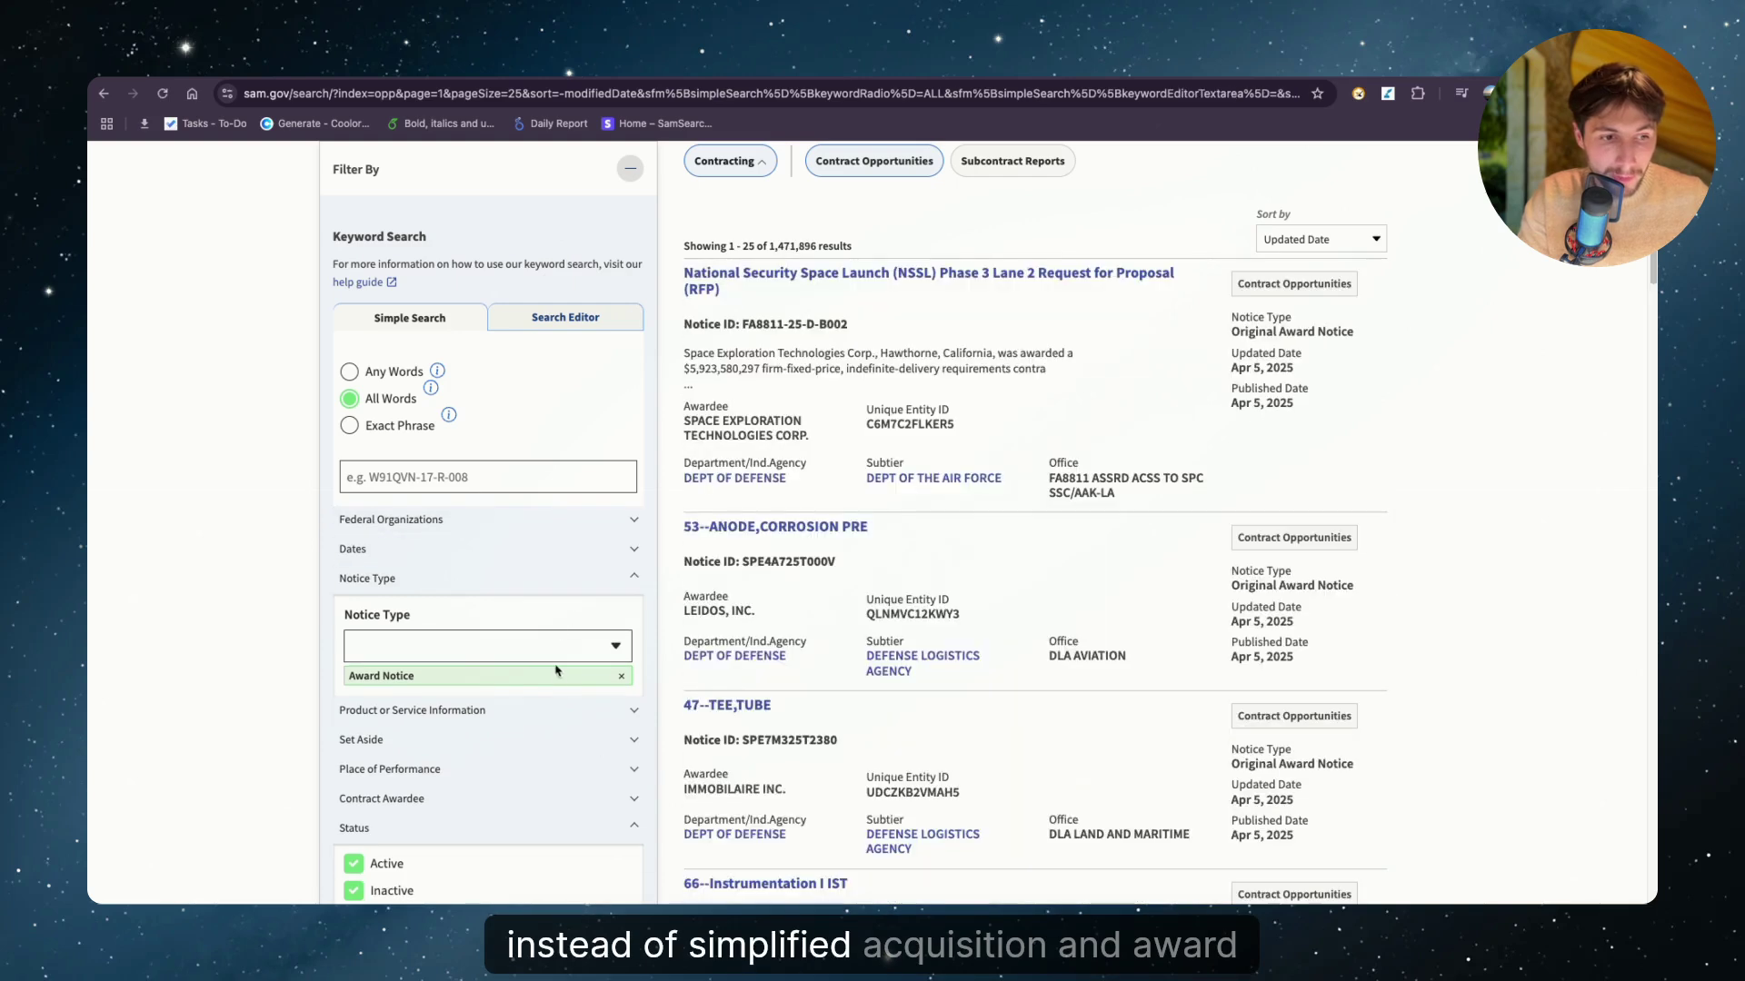
pyautogui.click(622, 679)
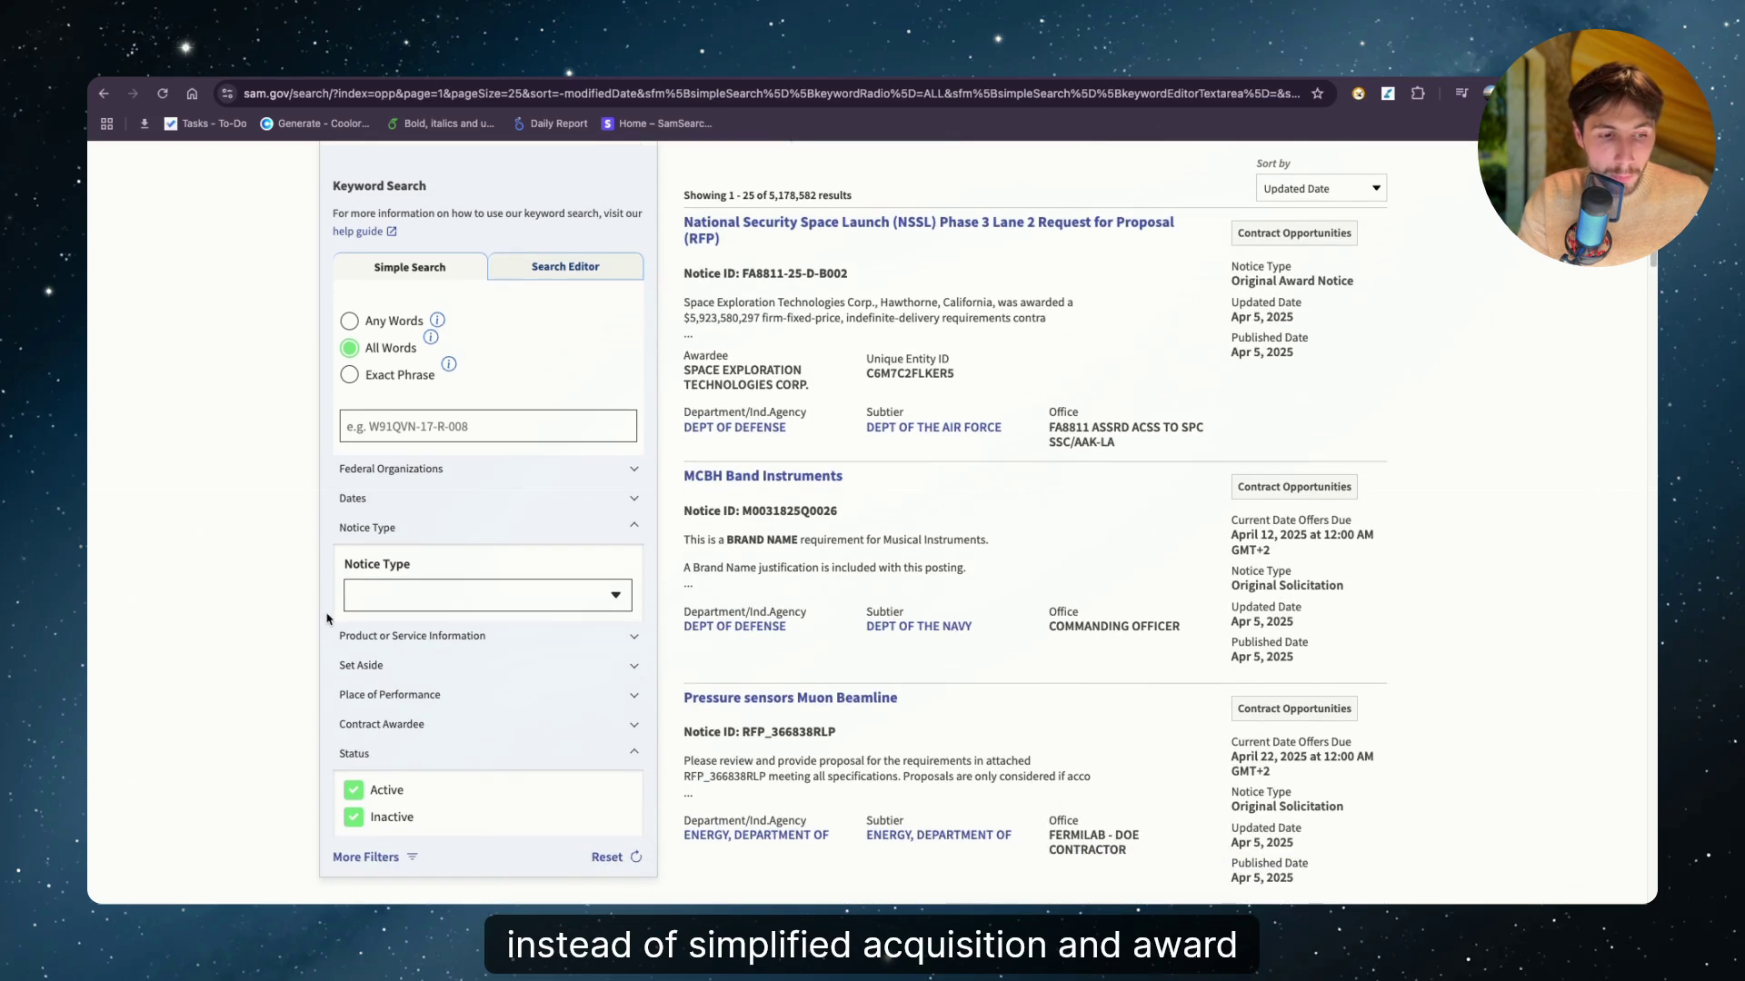
# Search by keyword 1240LP22Q0093 with inactive notices included in the results
pyautogui.click(507, 428)
pyautogui.write('1240LP22Q0093')
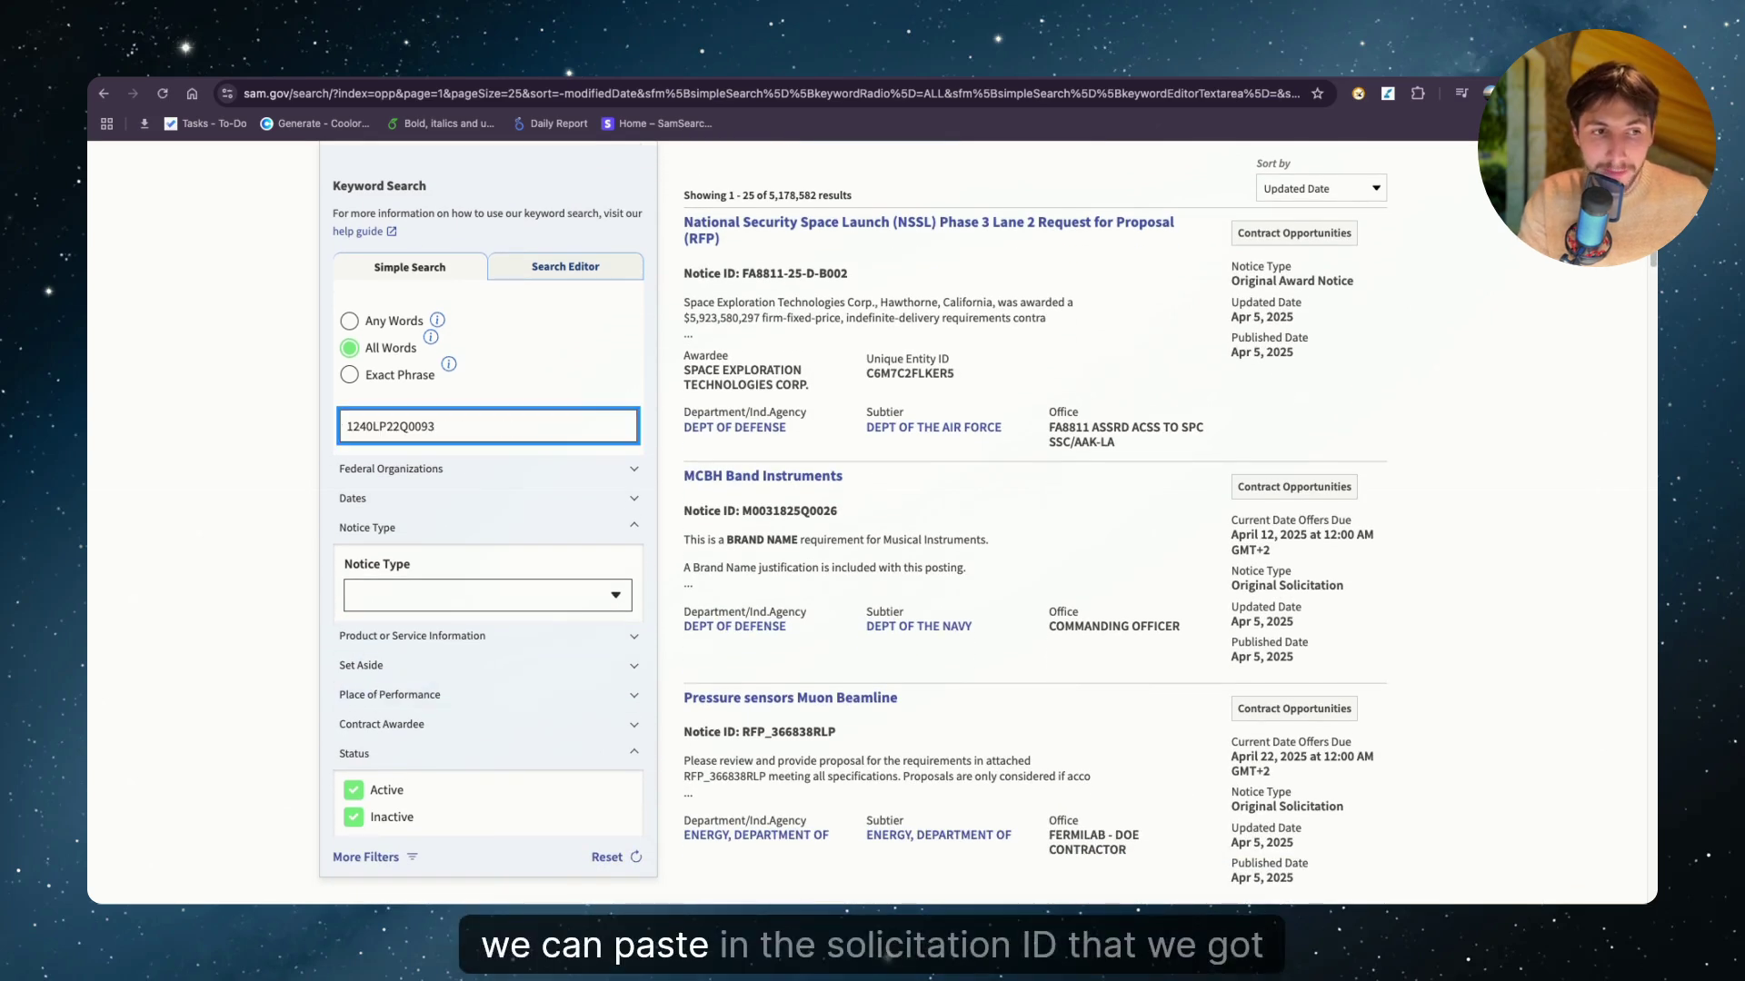
pyautogui.press('Return')
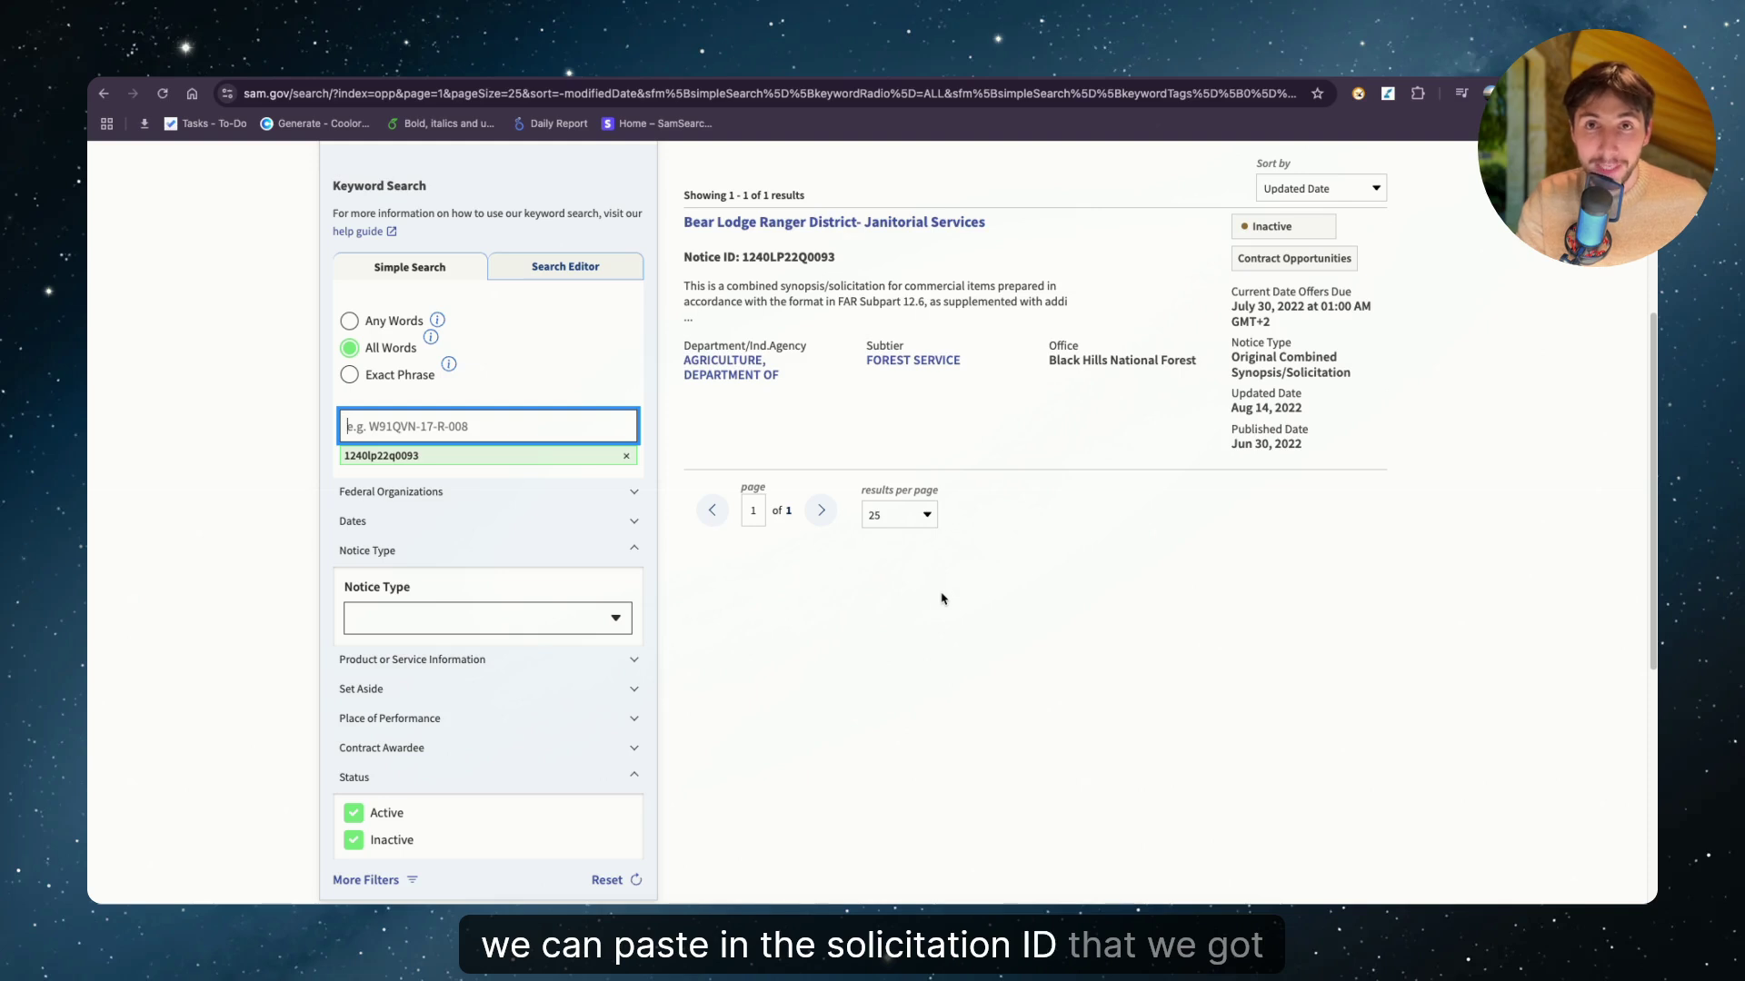
pyautogui.scroll(2, 941, 599)
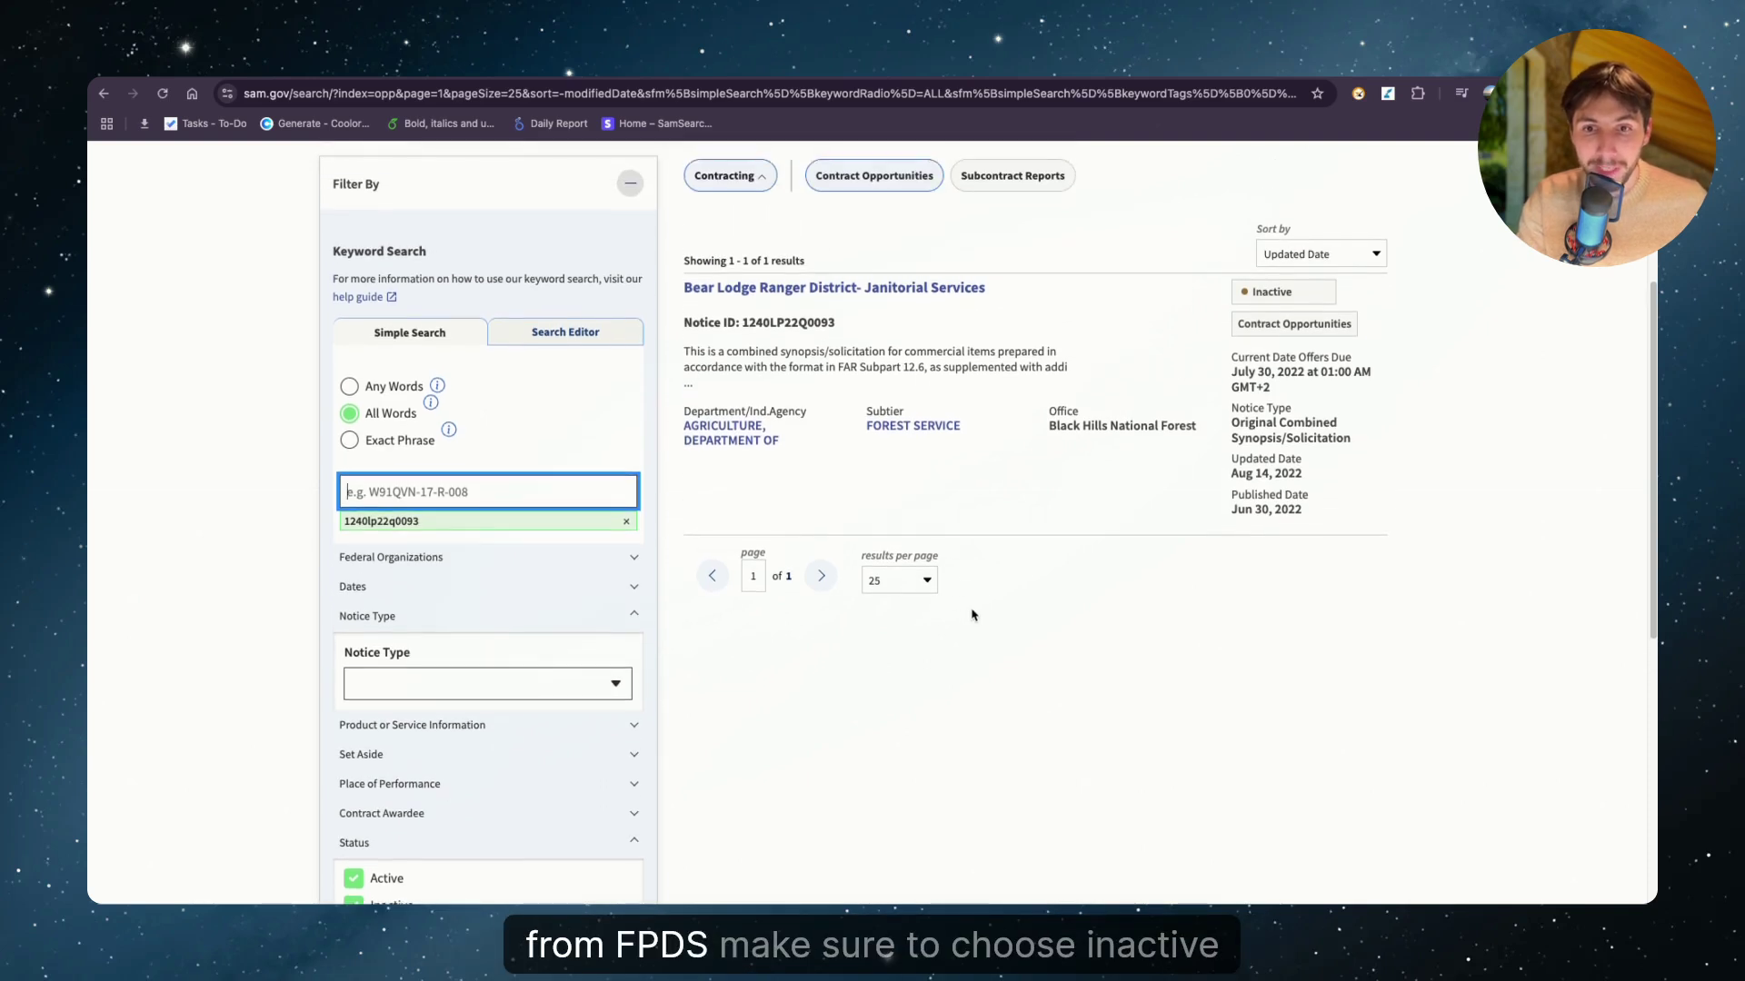
pyautogui.scroll(-3, 974, 564)
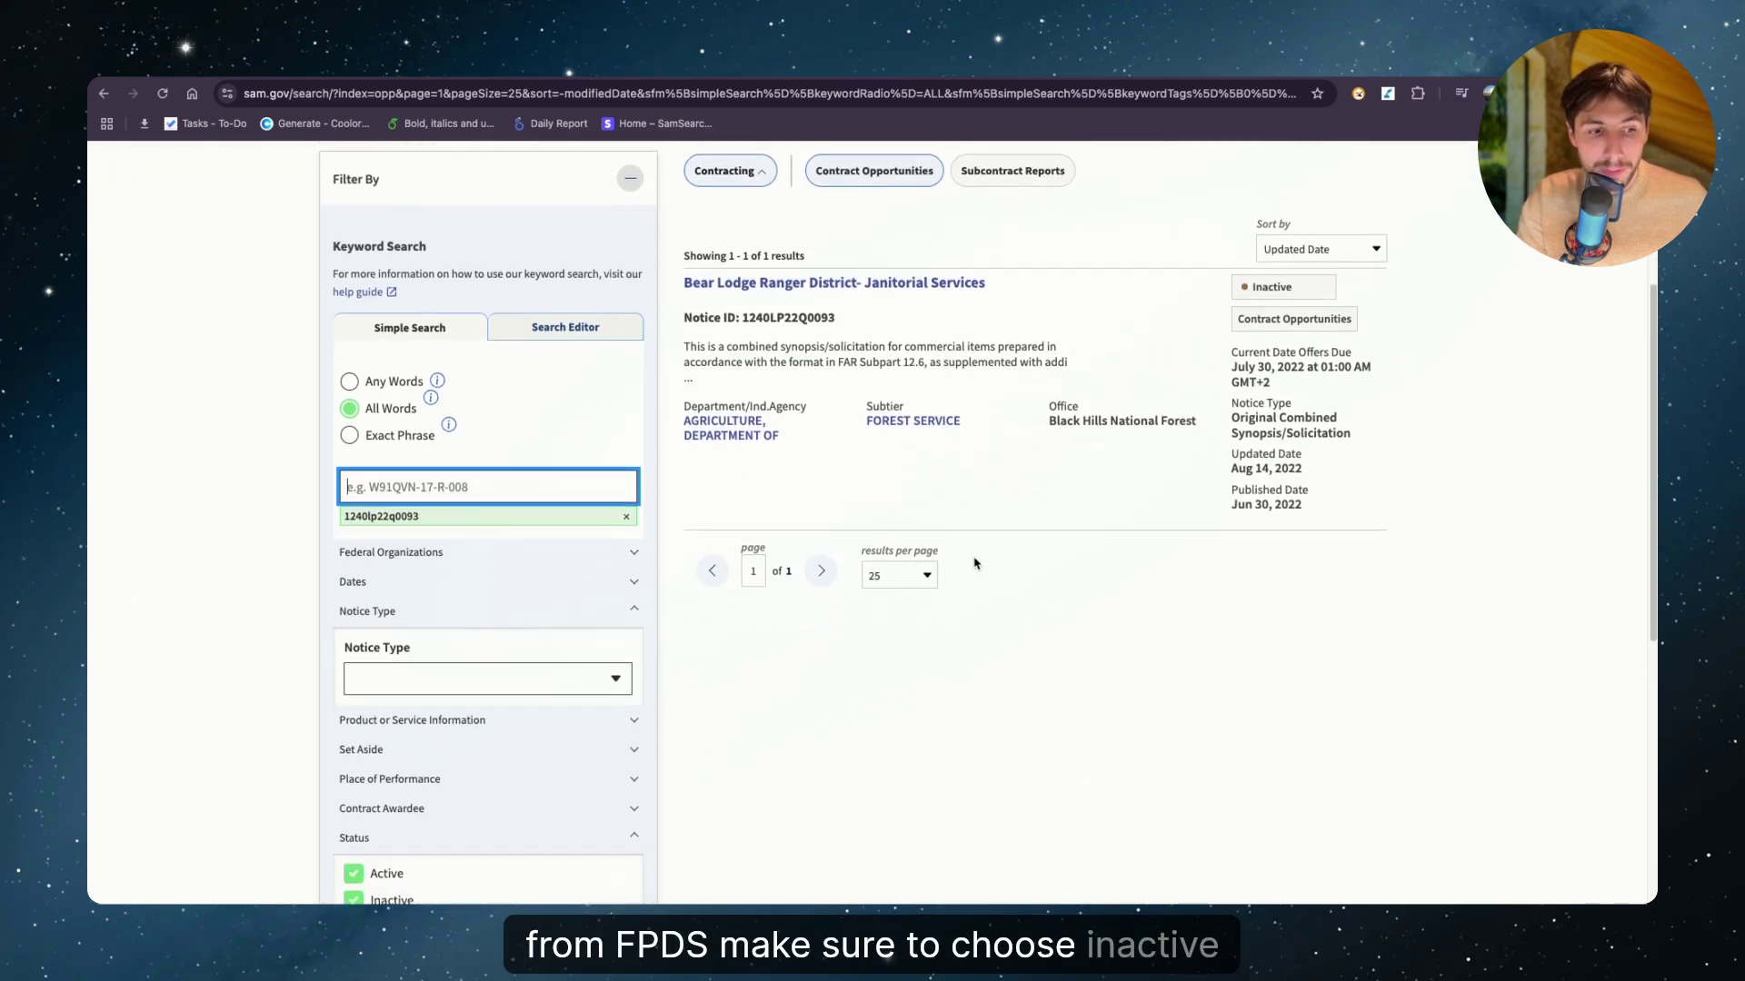
pyautogui.click(381, 738)
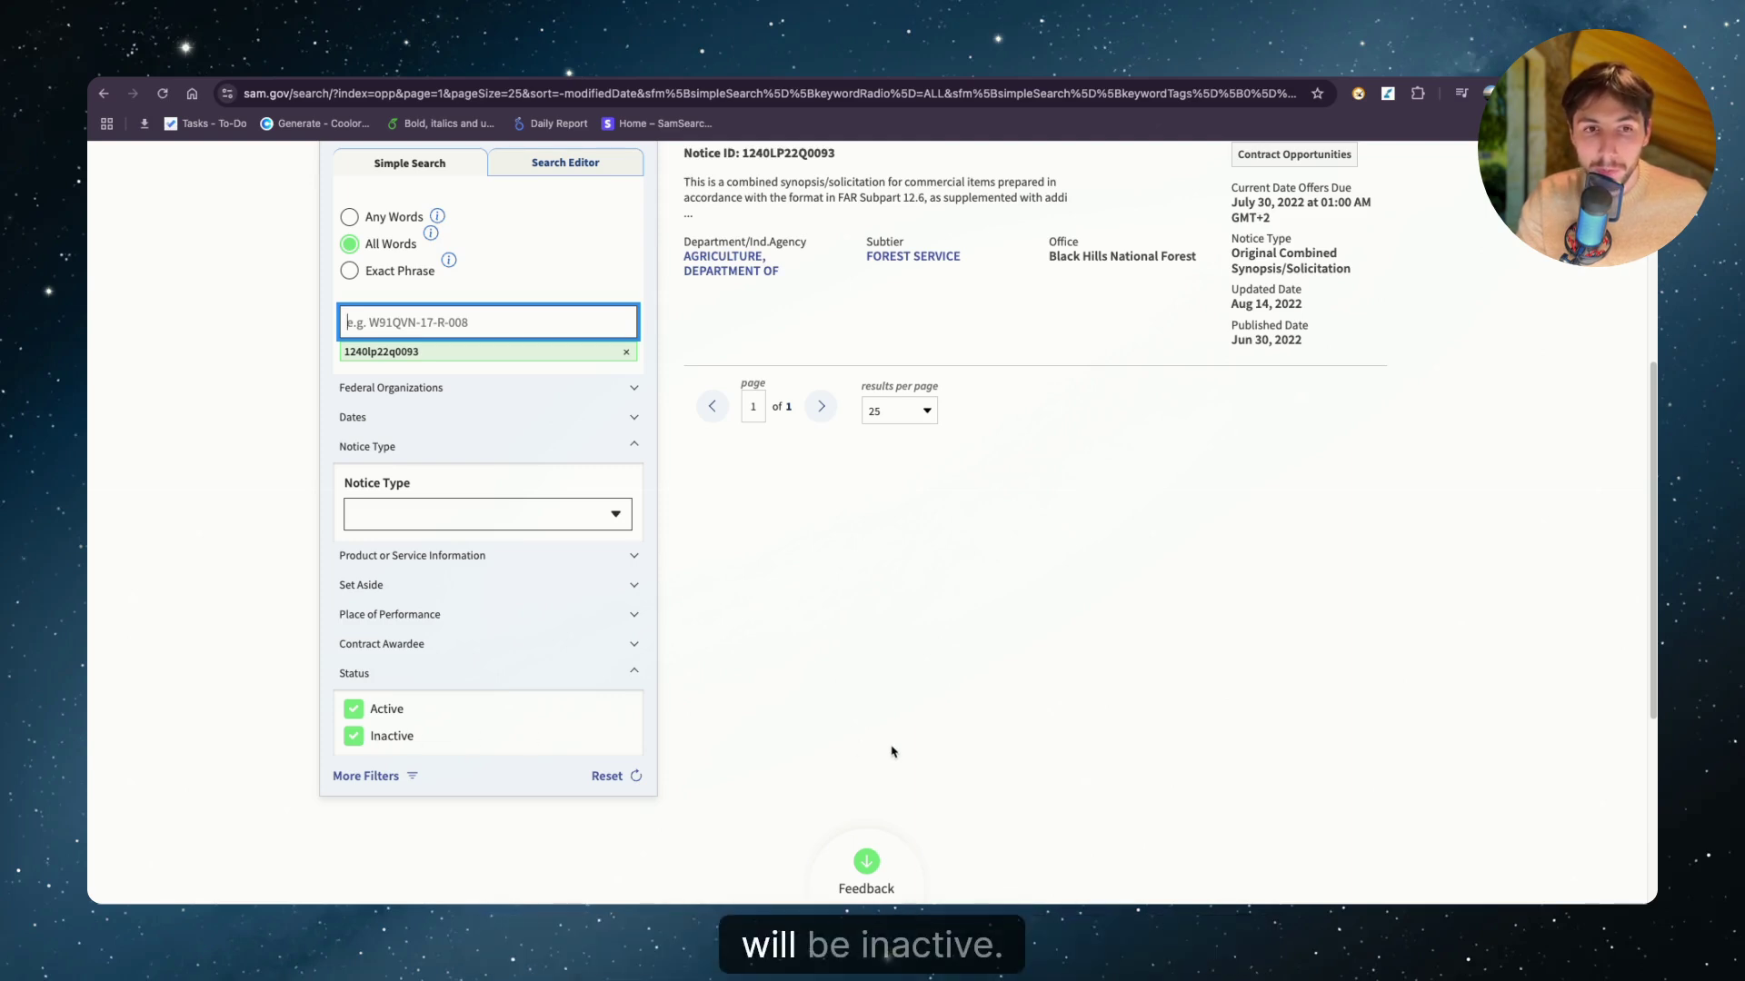
pyautogui.scroll(3, 882, 718)
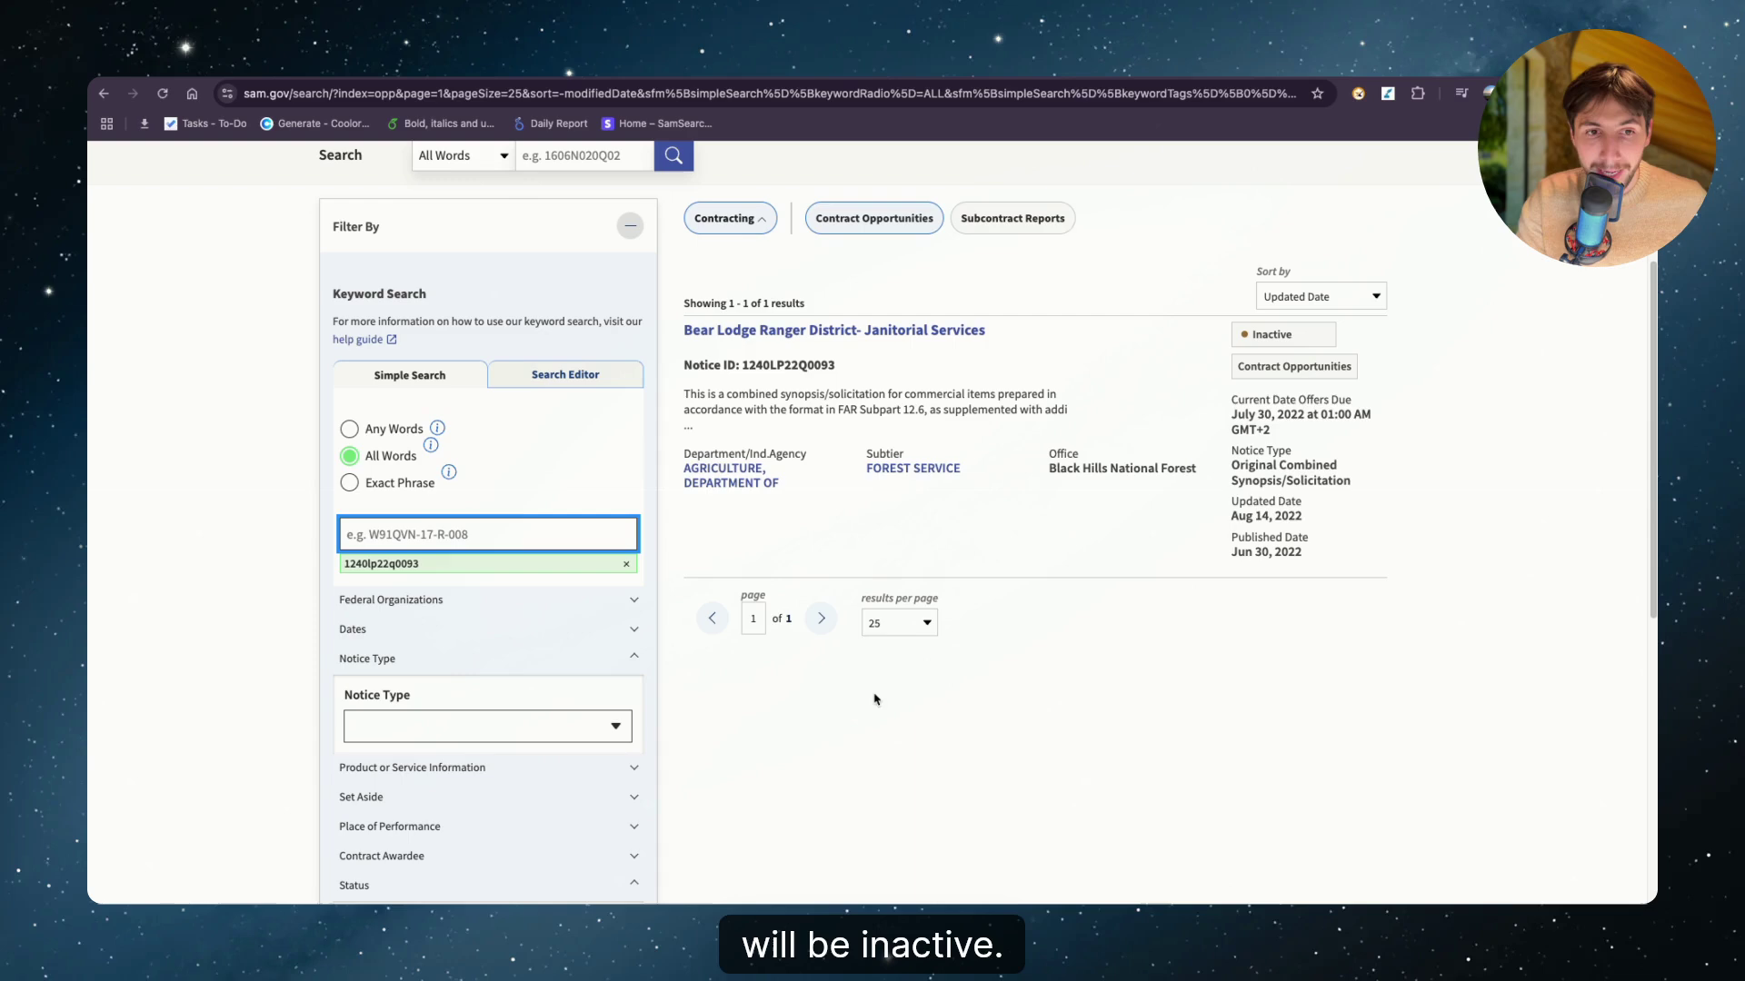
# Open 'Bear Lodge Ranger District- Janitorial Services' and read its General Information, Classification, Description and Attachments/Links
pyautogui.click(934, 334)
pyautogui.scroll(-1, 974, 558)
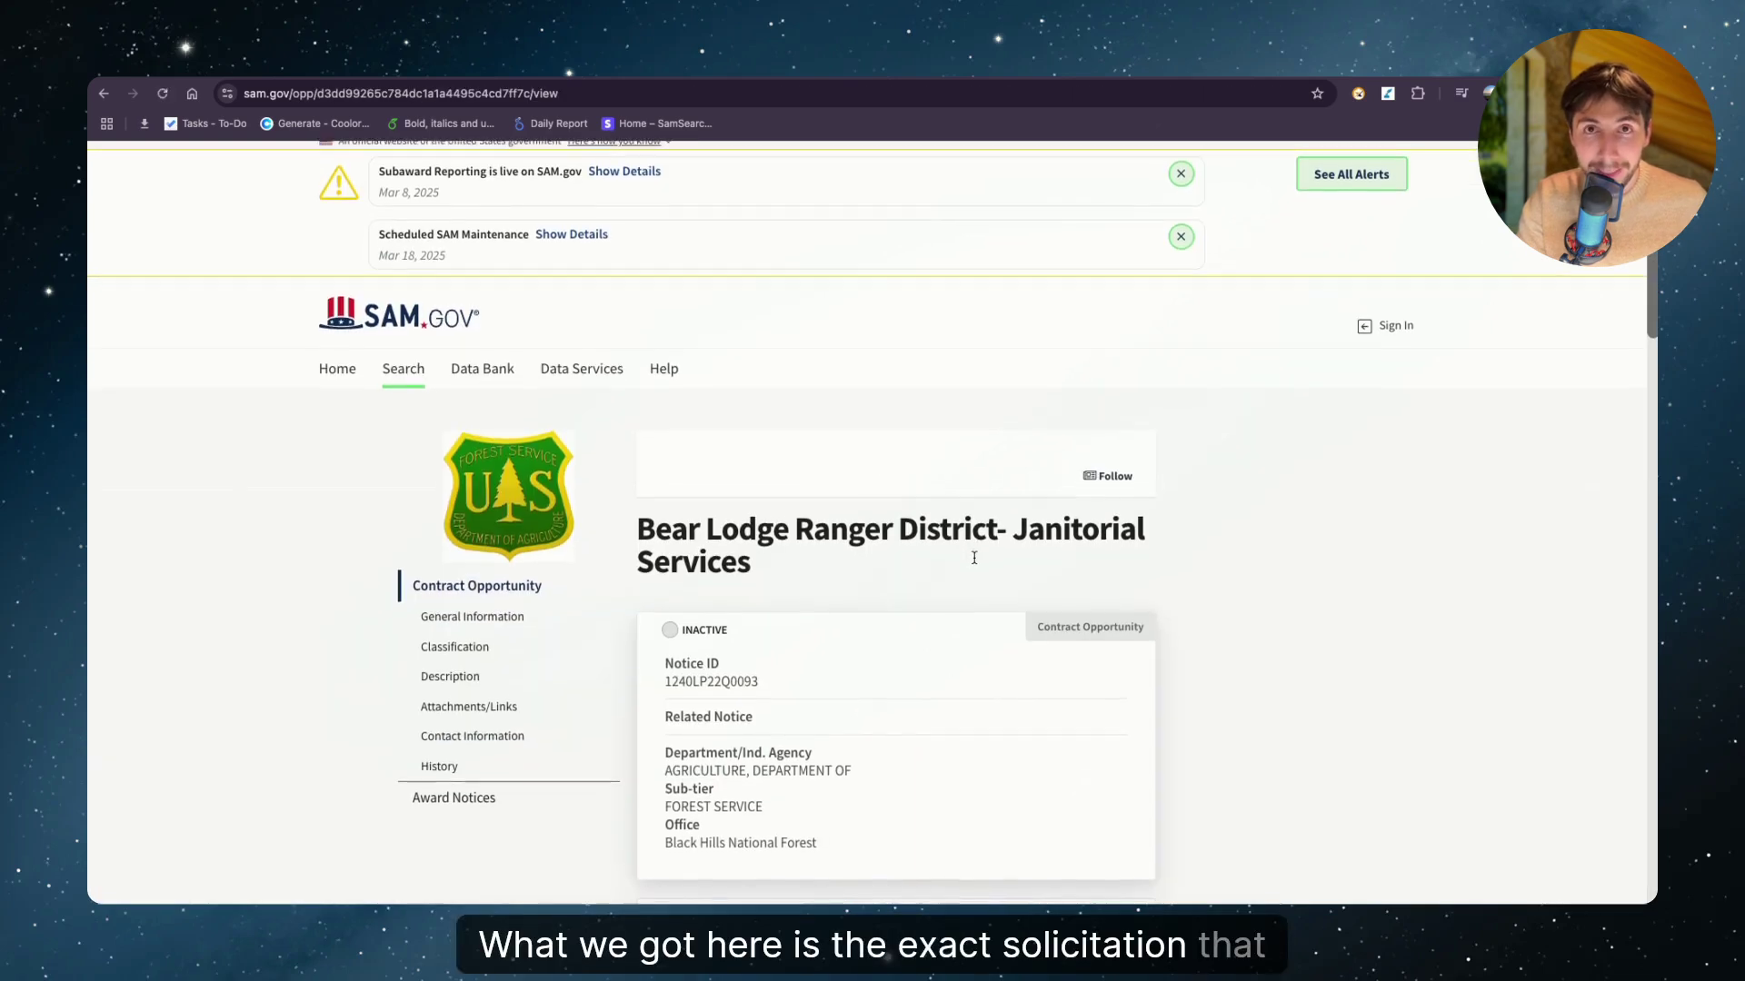
pyautogui.scroll(-4, 974, 563)
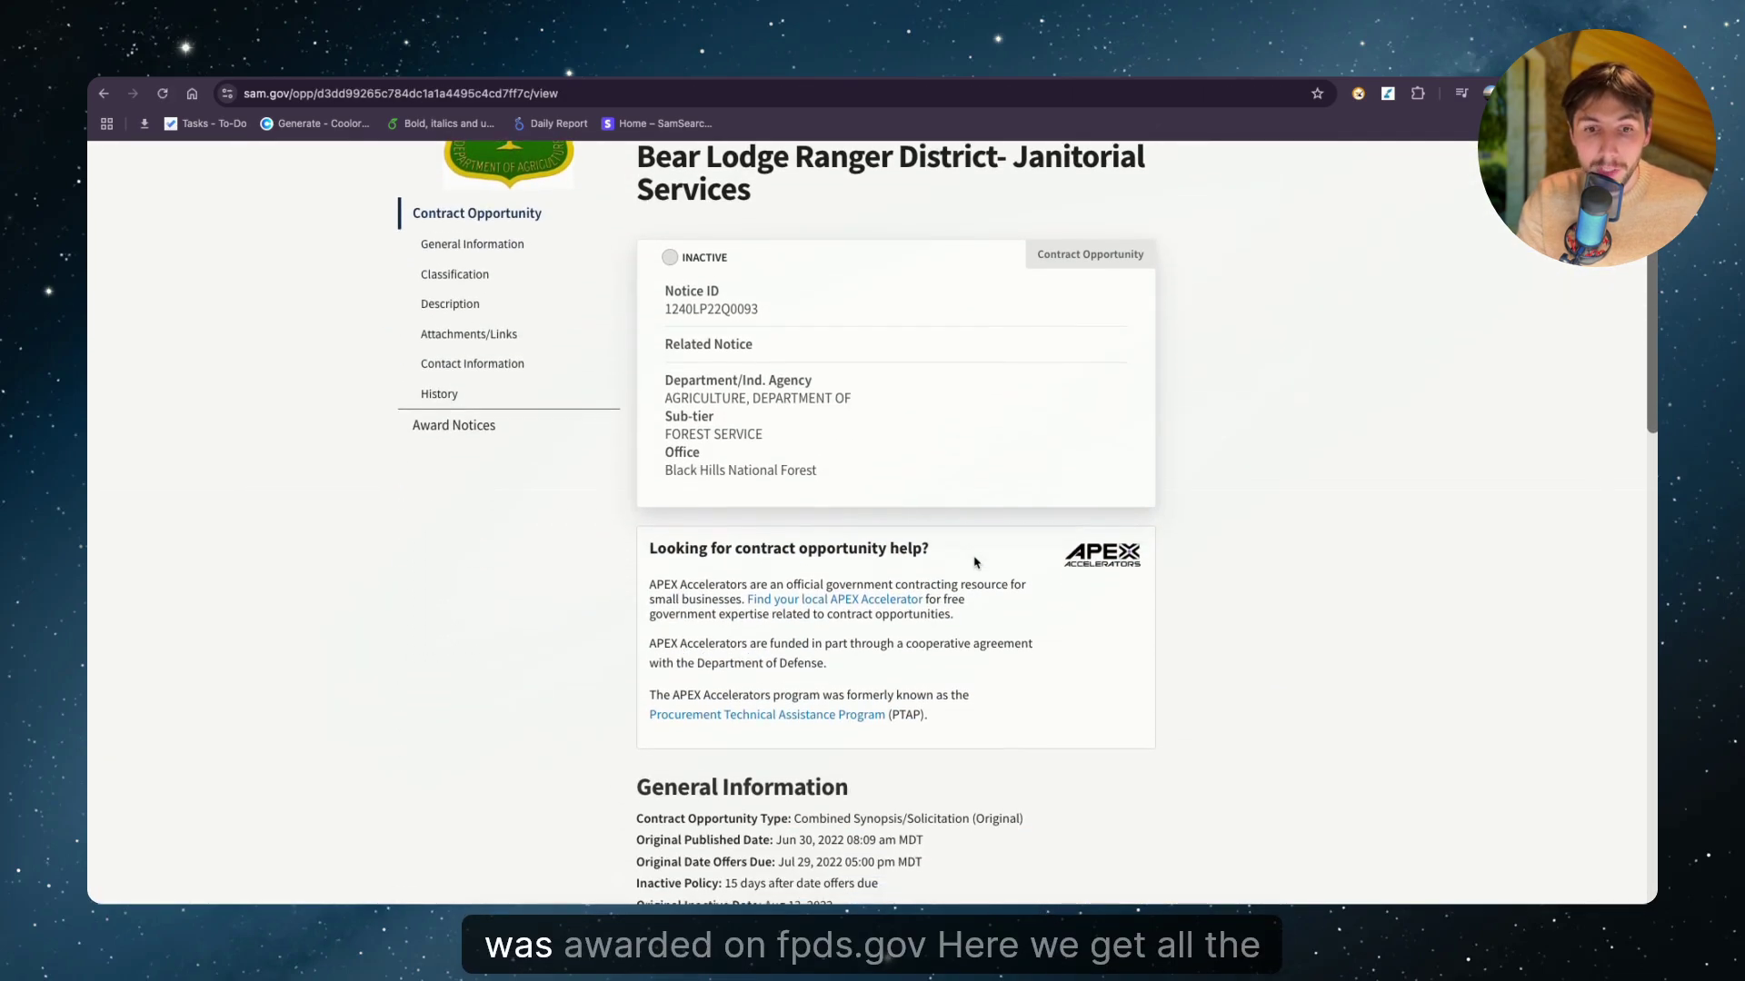
pyautogui.scroll(-7, 1059, 556)
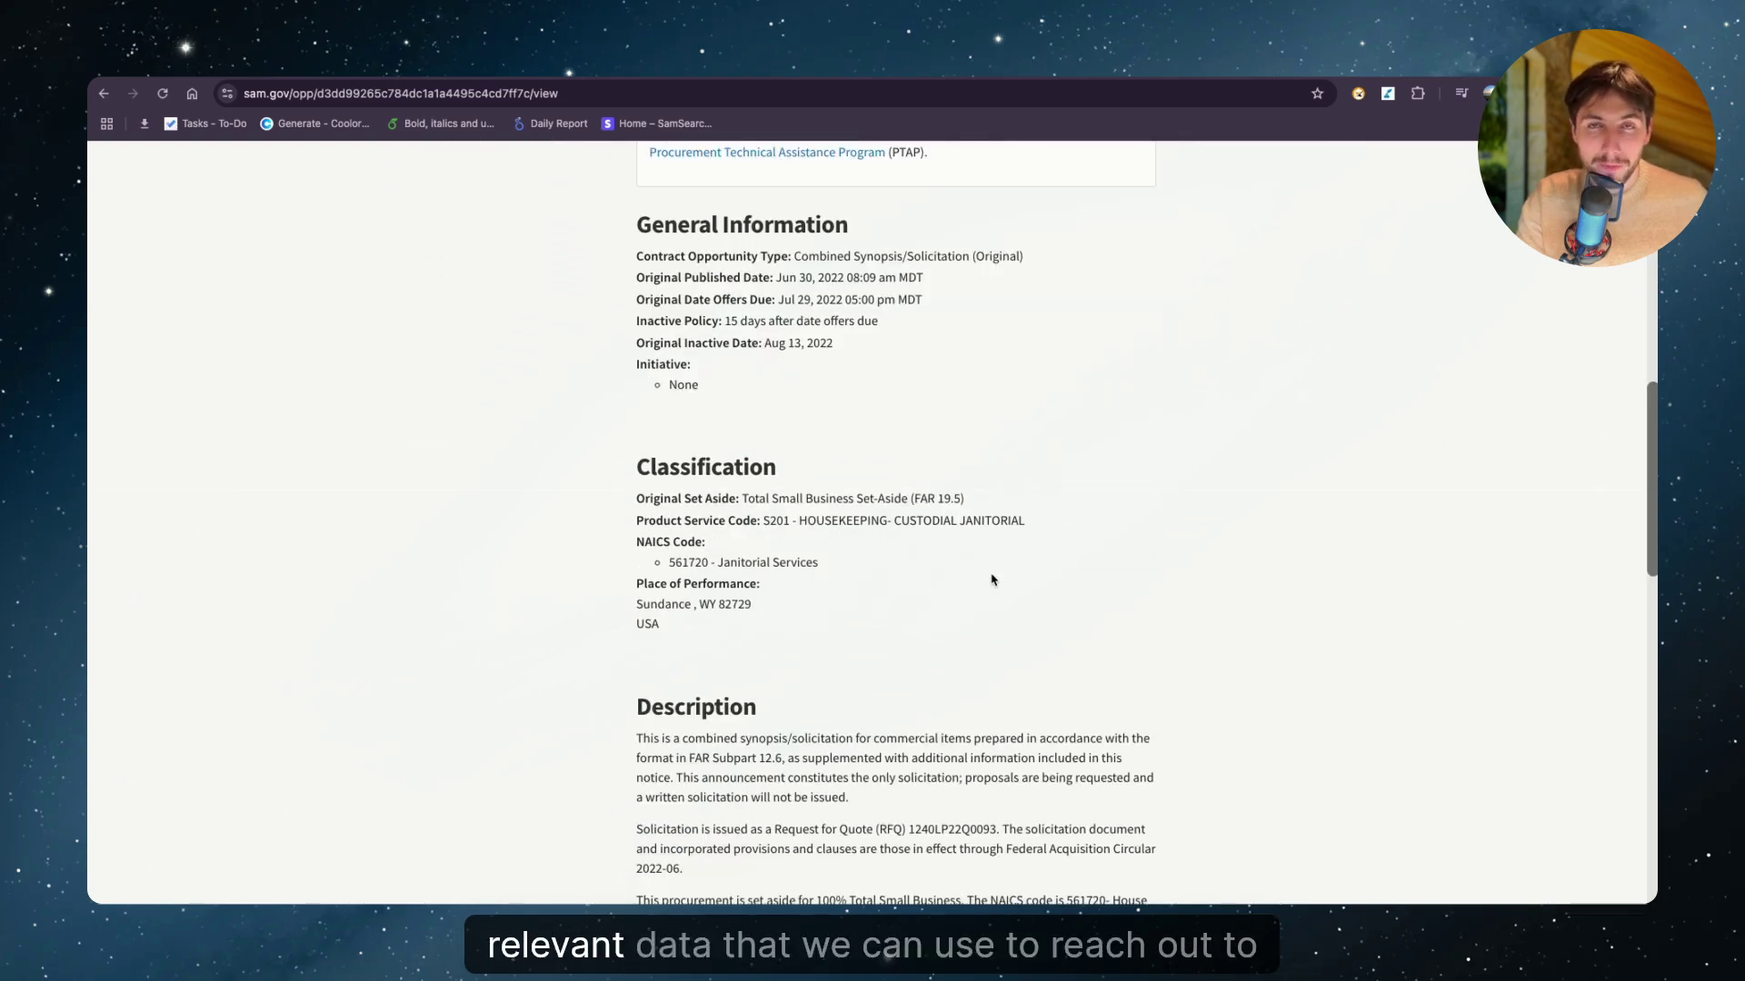
pyautogui.scroll(-5, 1000, 576)
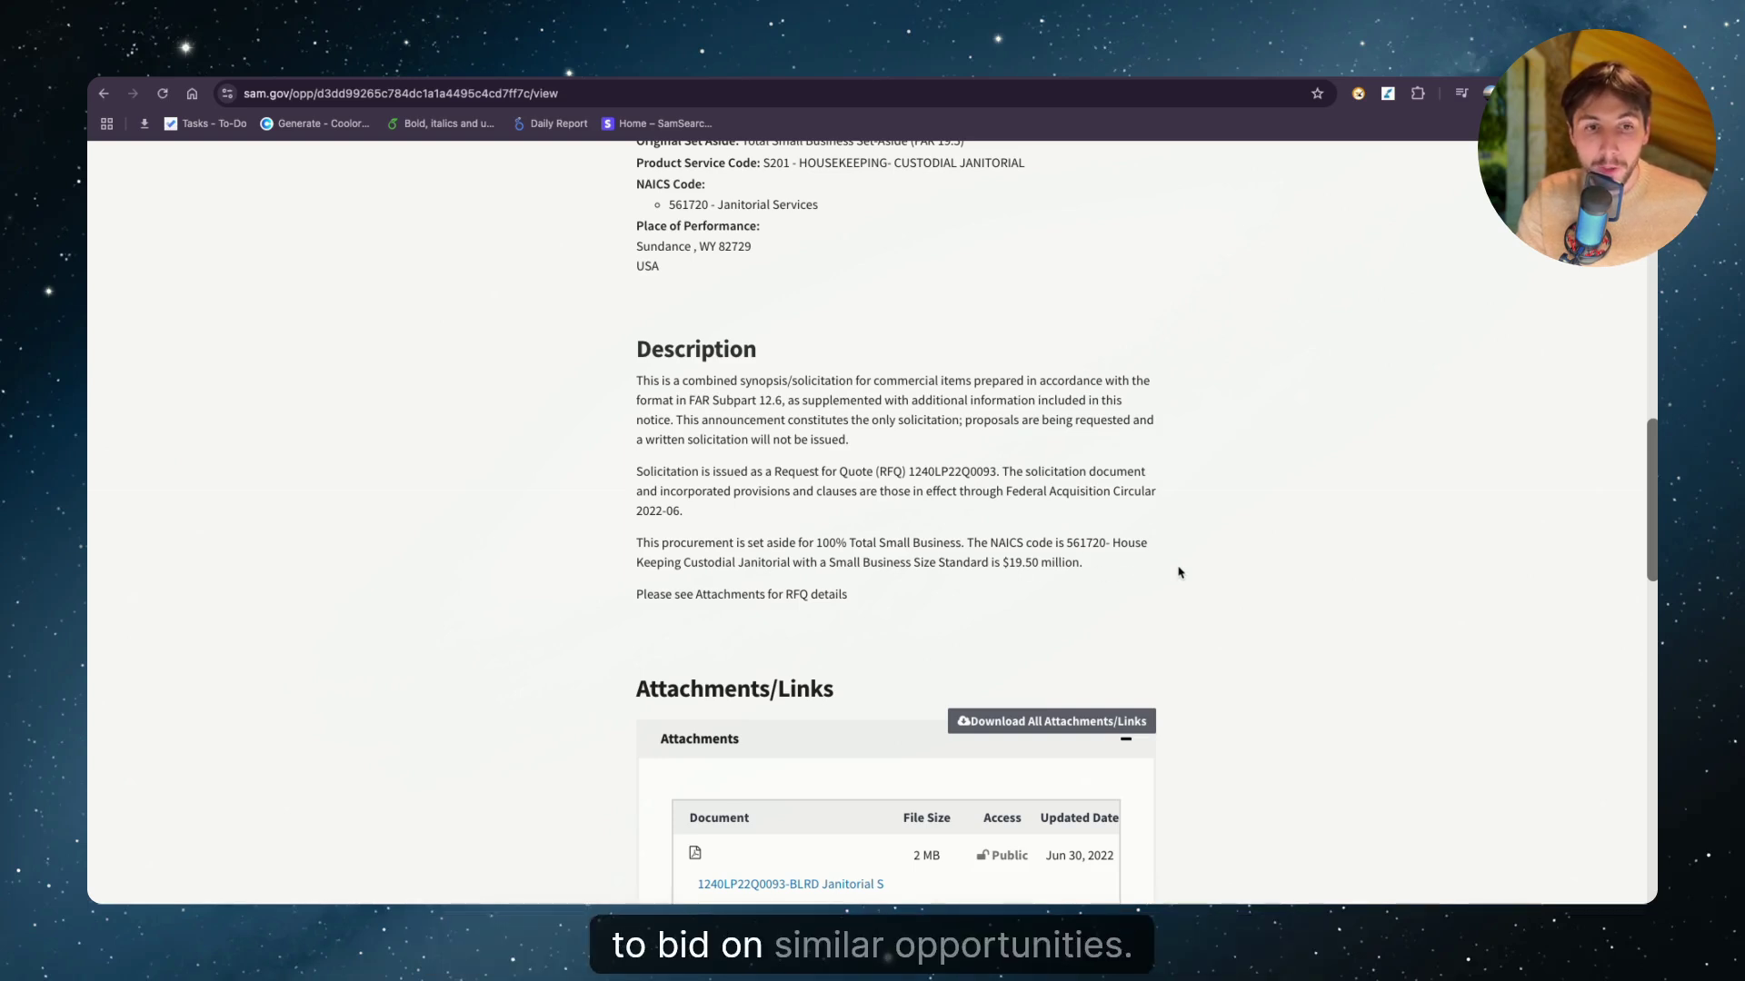
pyautogui.scroll(-10, 1187, 556)
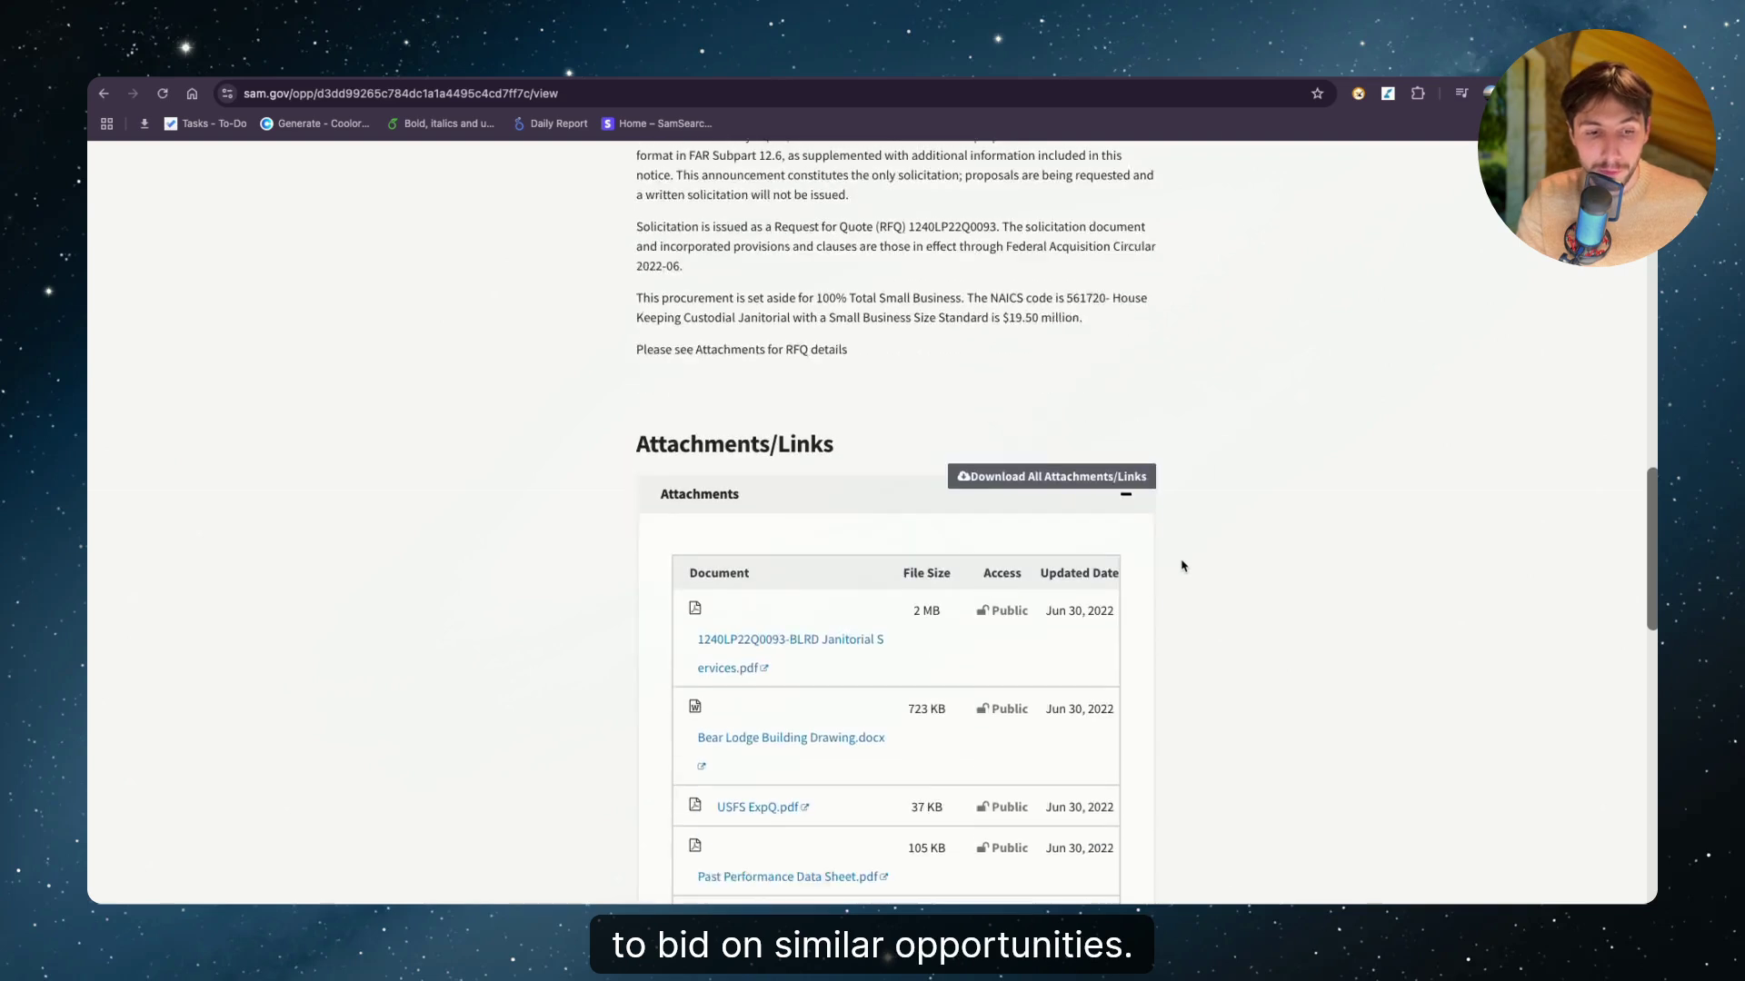
pyautogui.scroll(-2, 1183, 568)
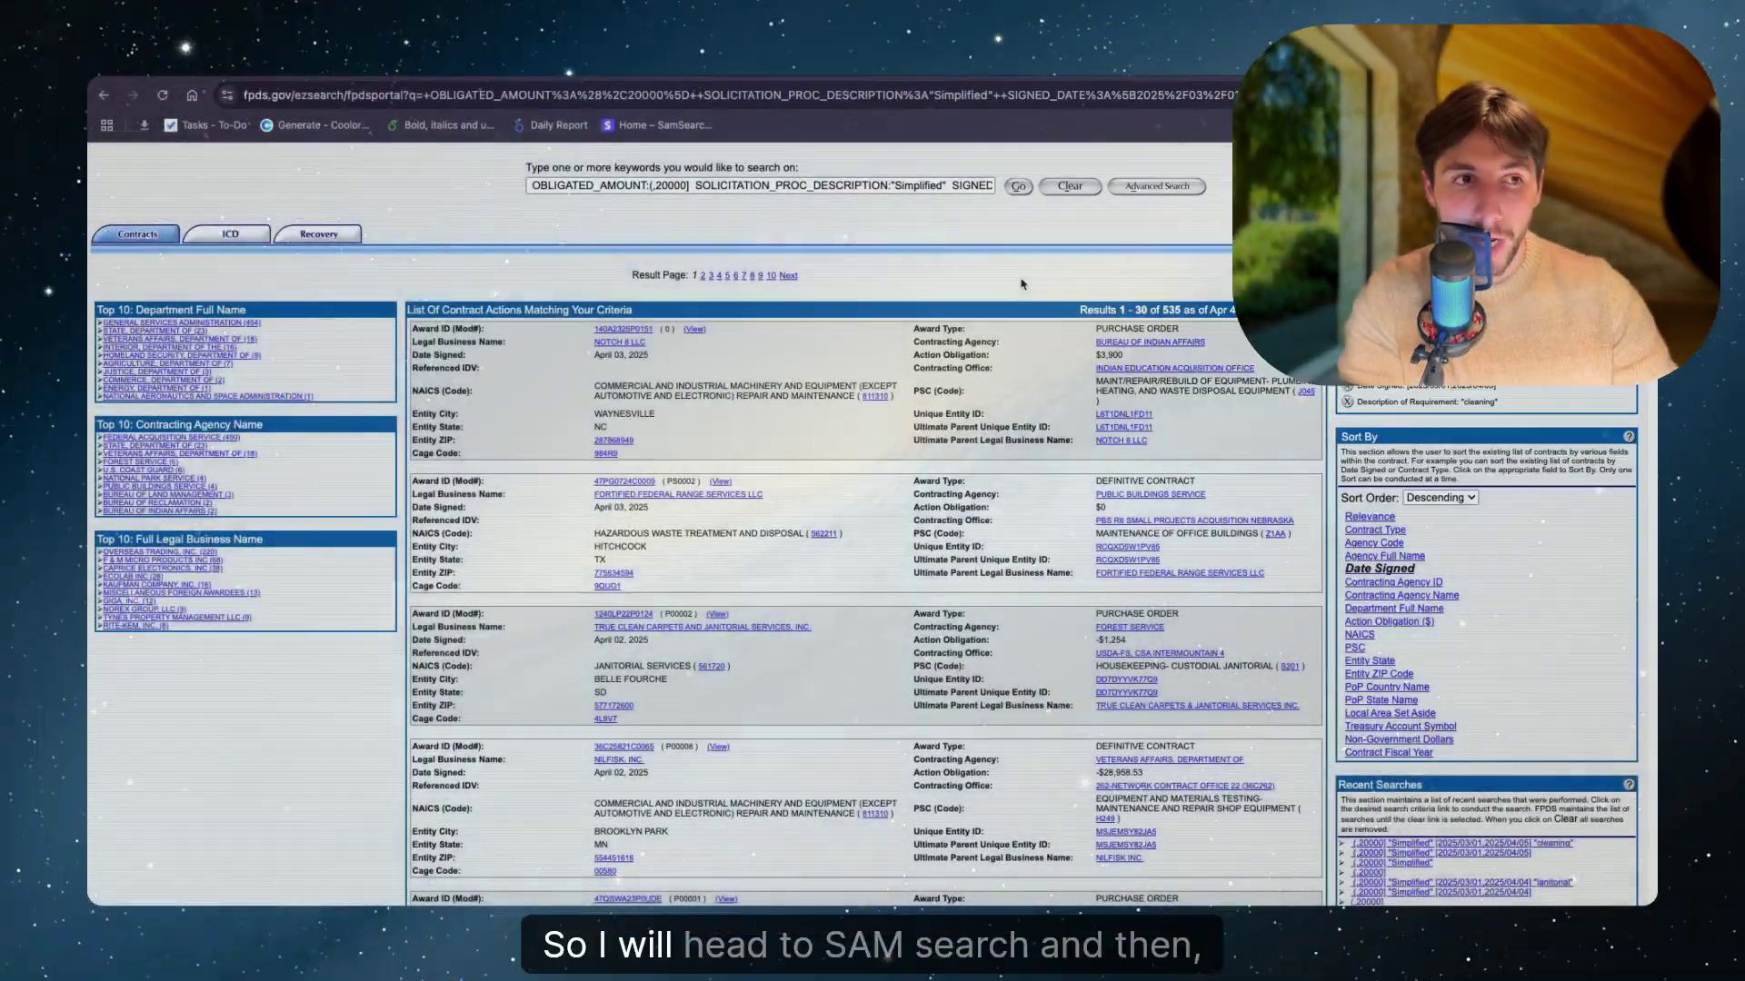
# In a new tab on app.samsearch.co, search 'simplified acquisition janitorial services' limited to active opportunities
pyautogui.hotkey('ctrl', 't')
pyautogui.write('a')
pyautogui.press('Return')
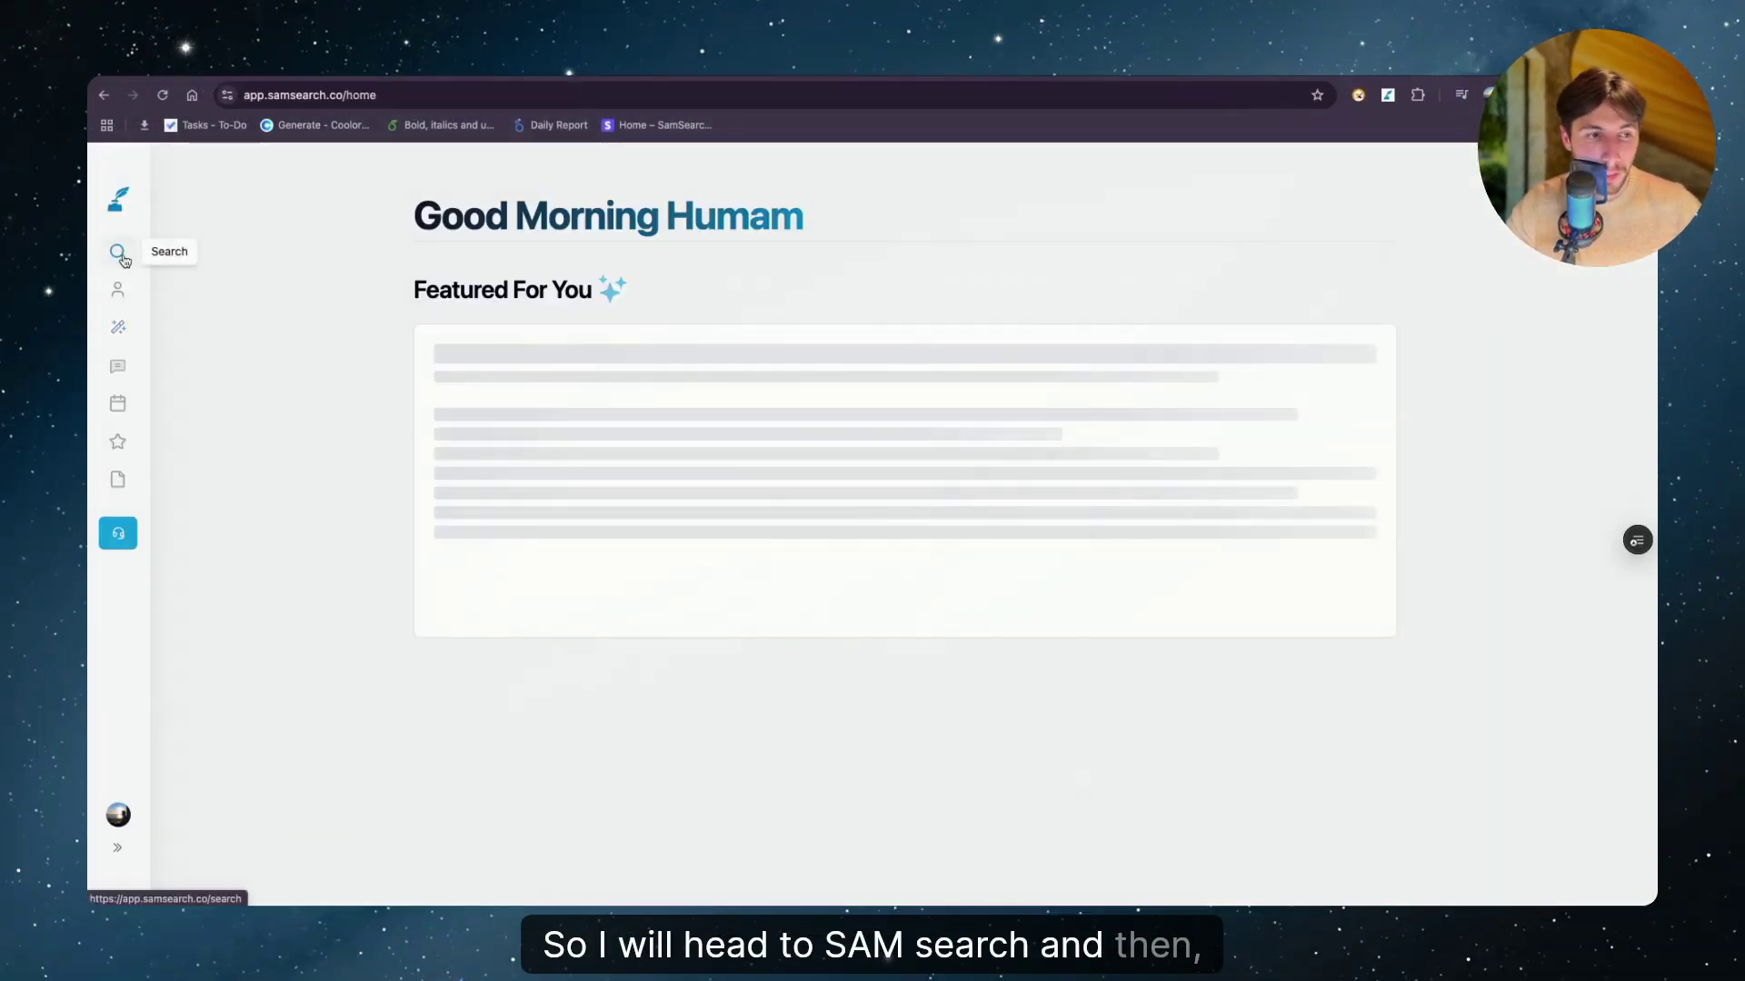
pyautogui.click(118, 252)
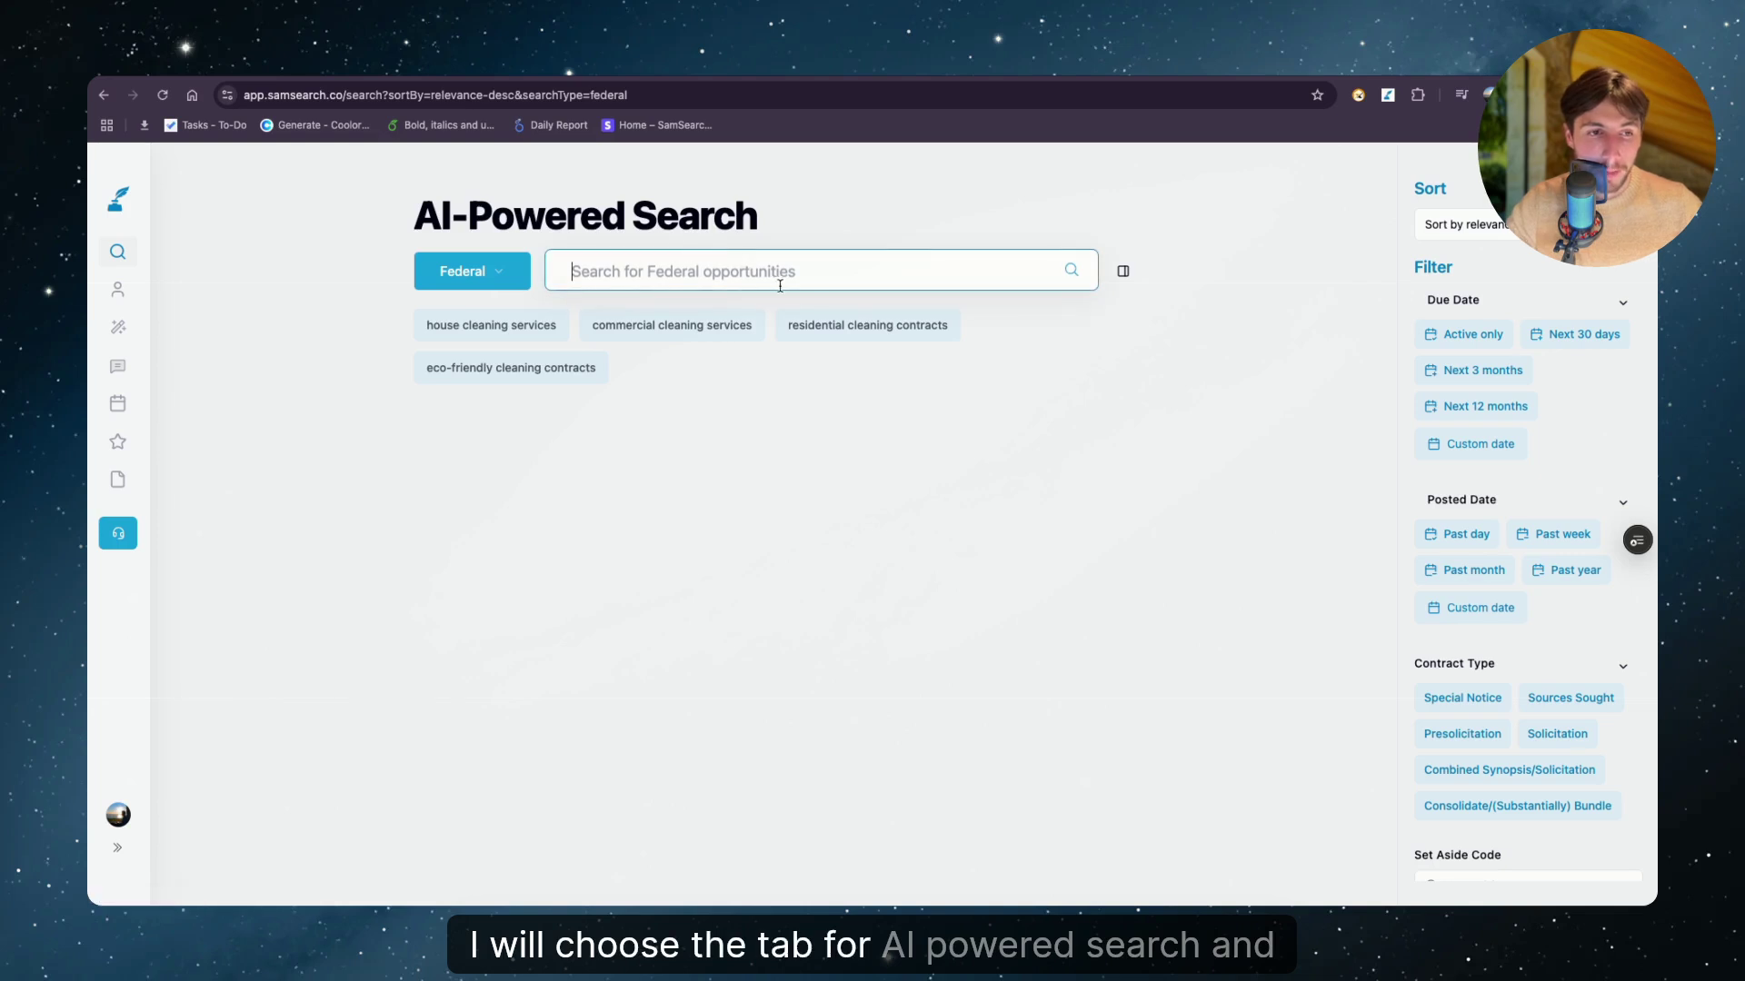
pyautogui.write('simplified acq')
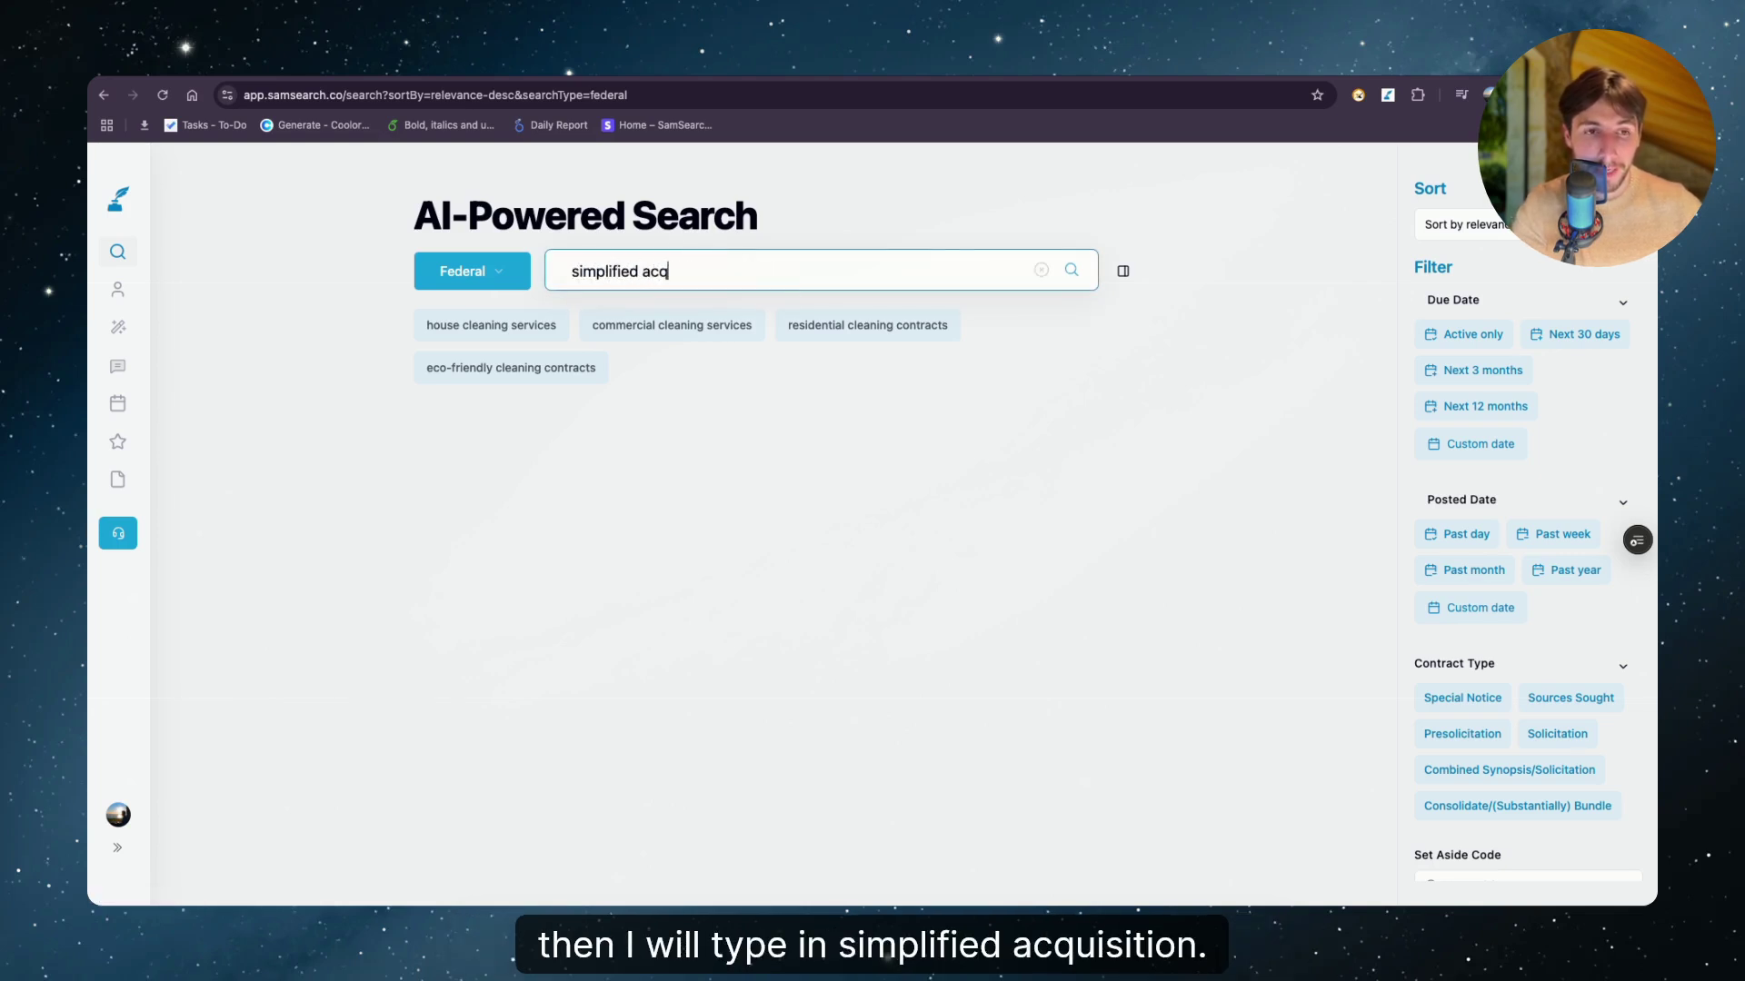
pyautogui.write('uisition ')
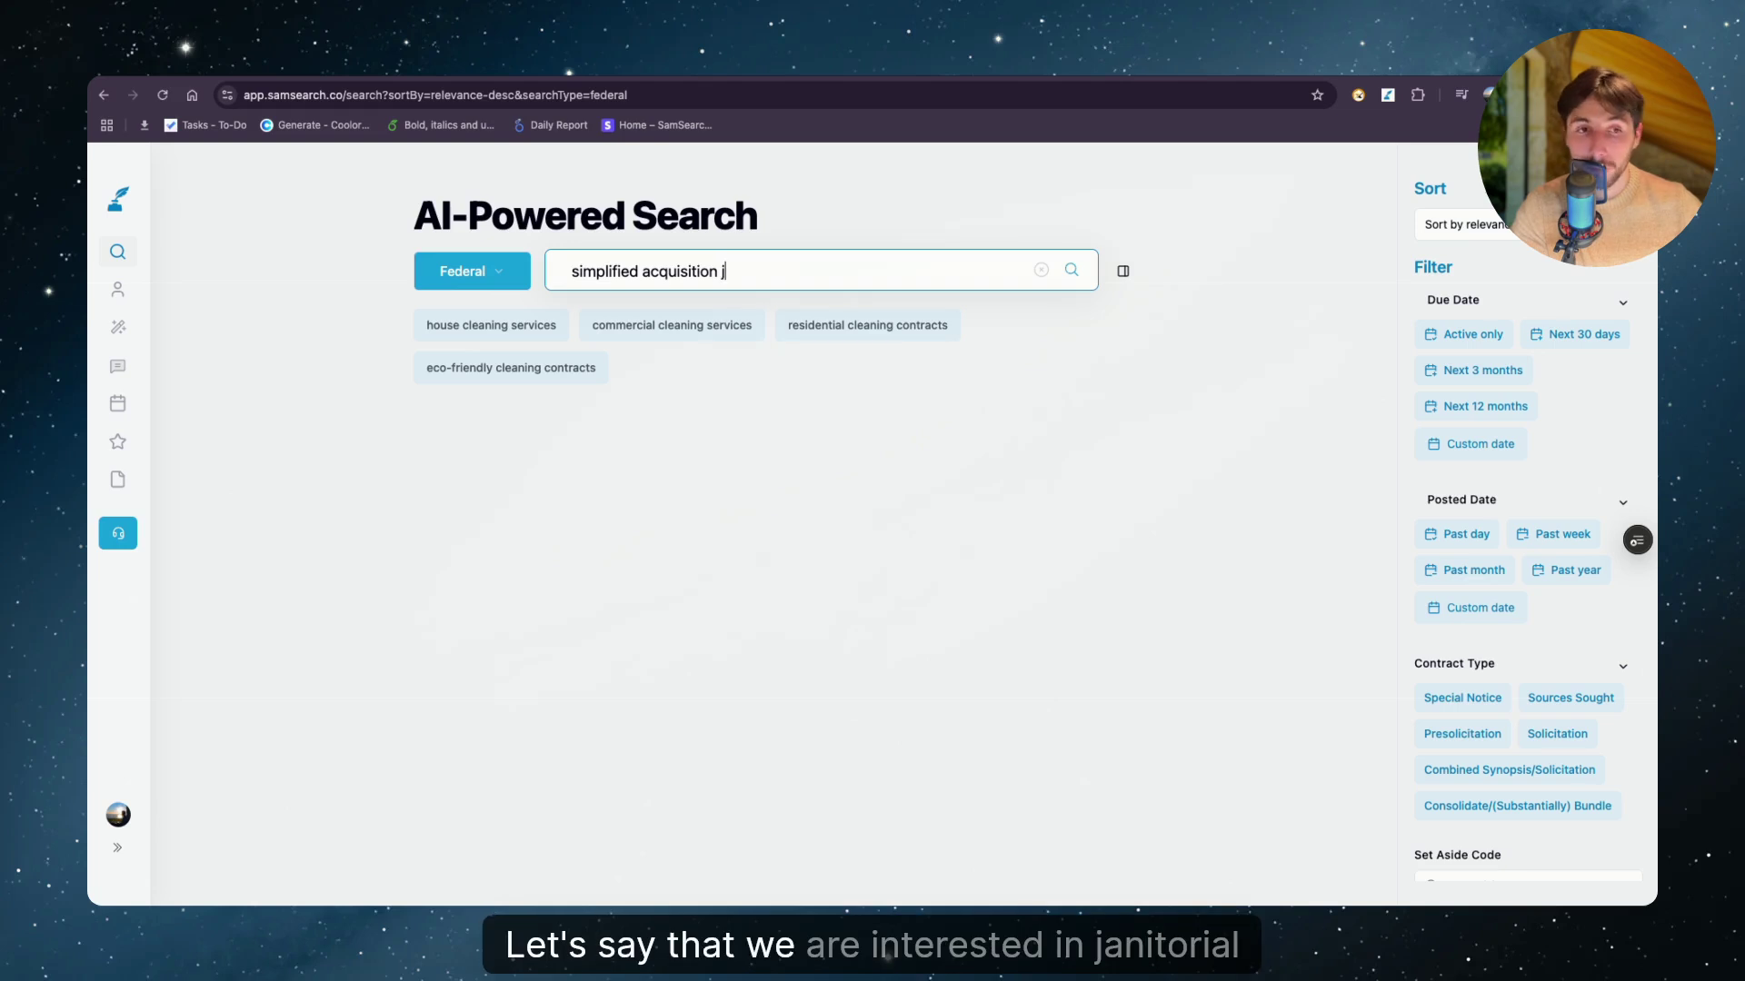
pyautogui.write('janitor')
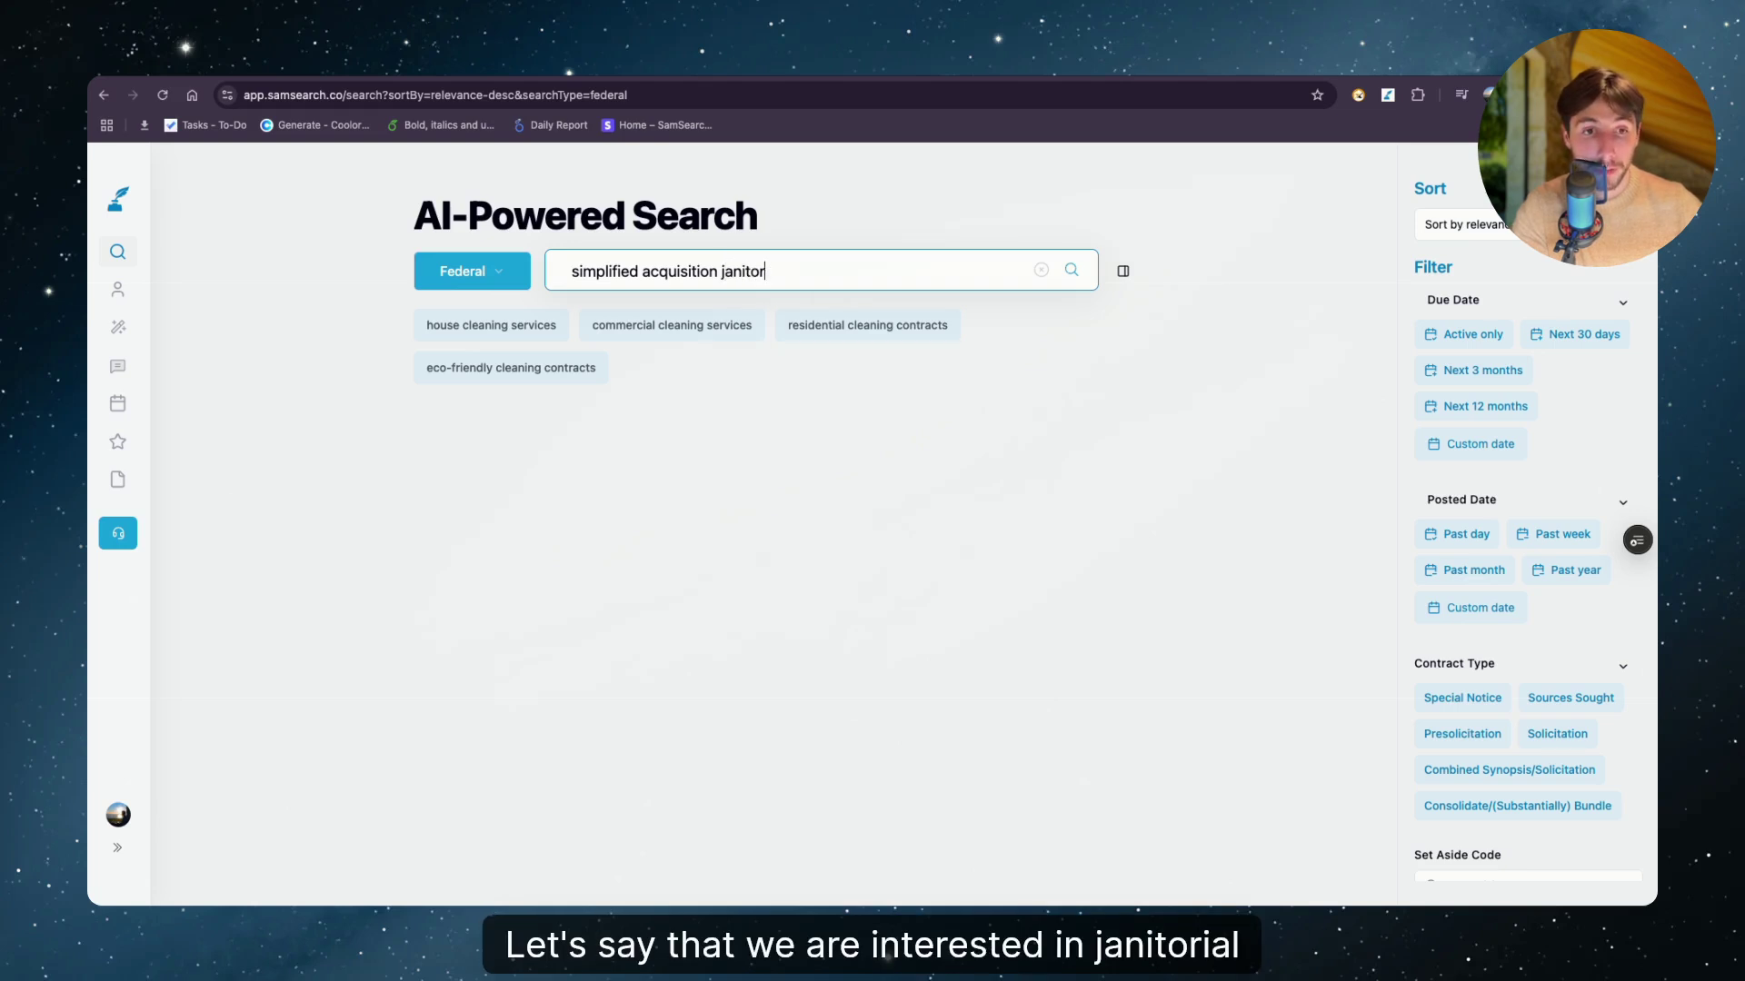
pyautogui.write('ial services')
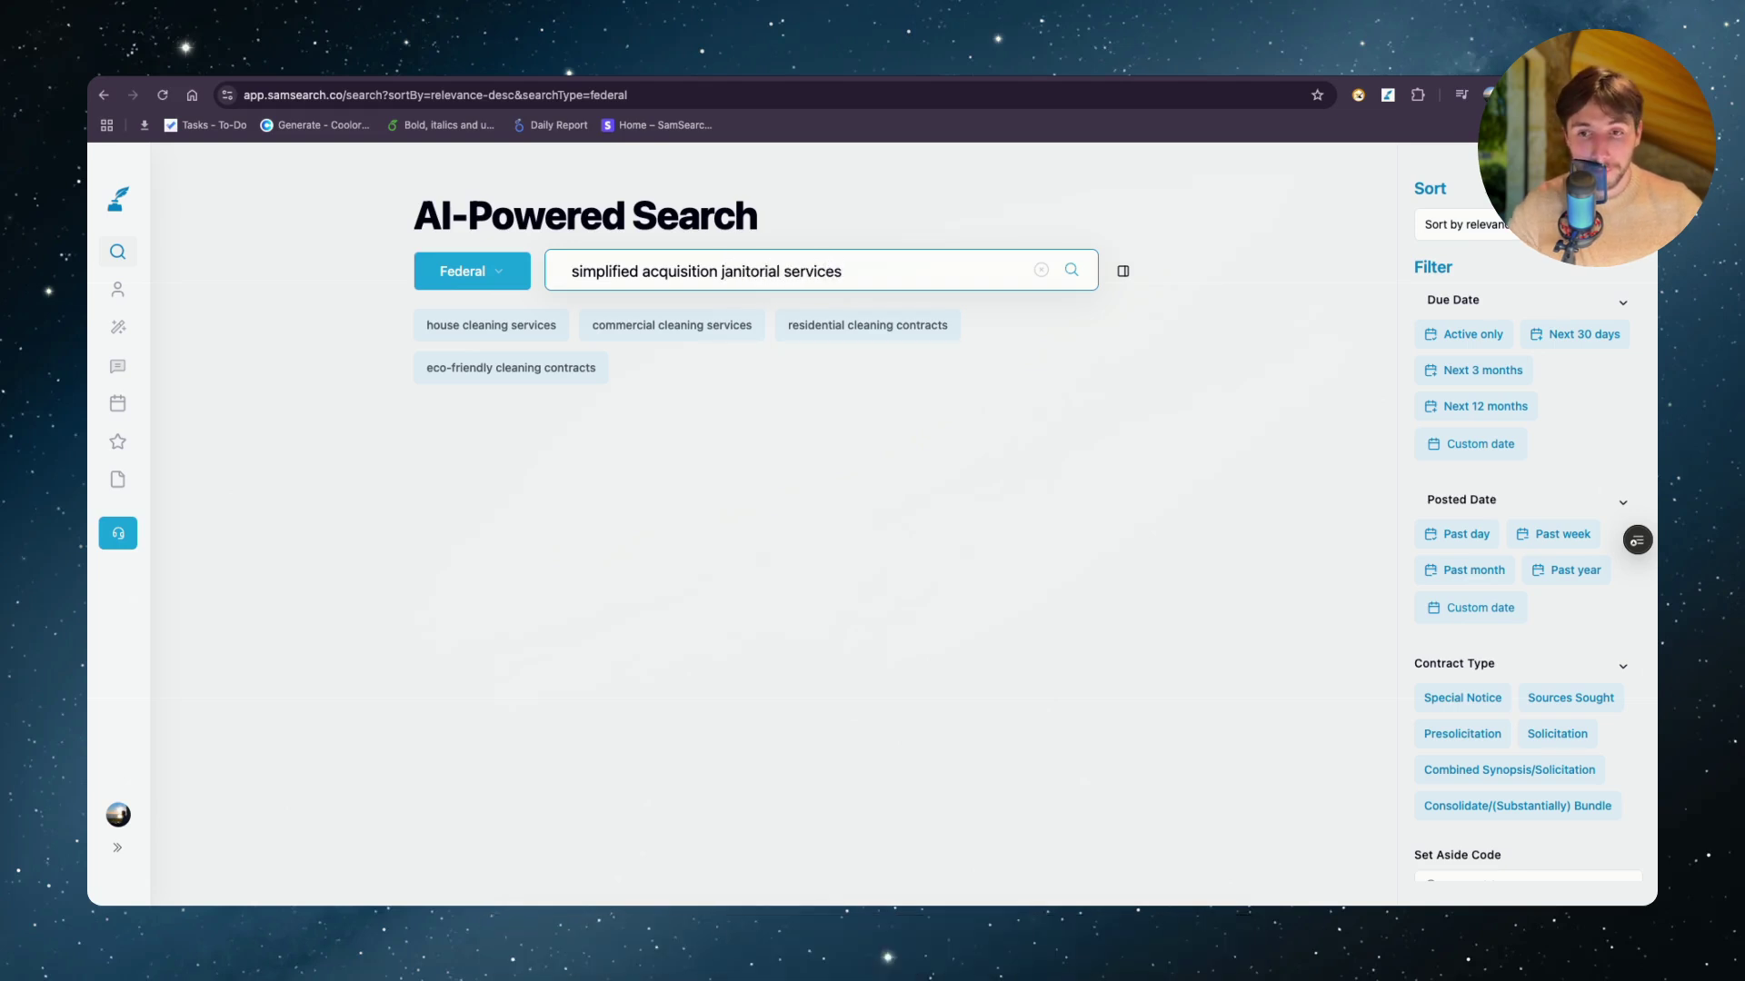
pyautogui.click(1463, 334)
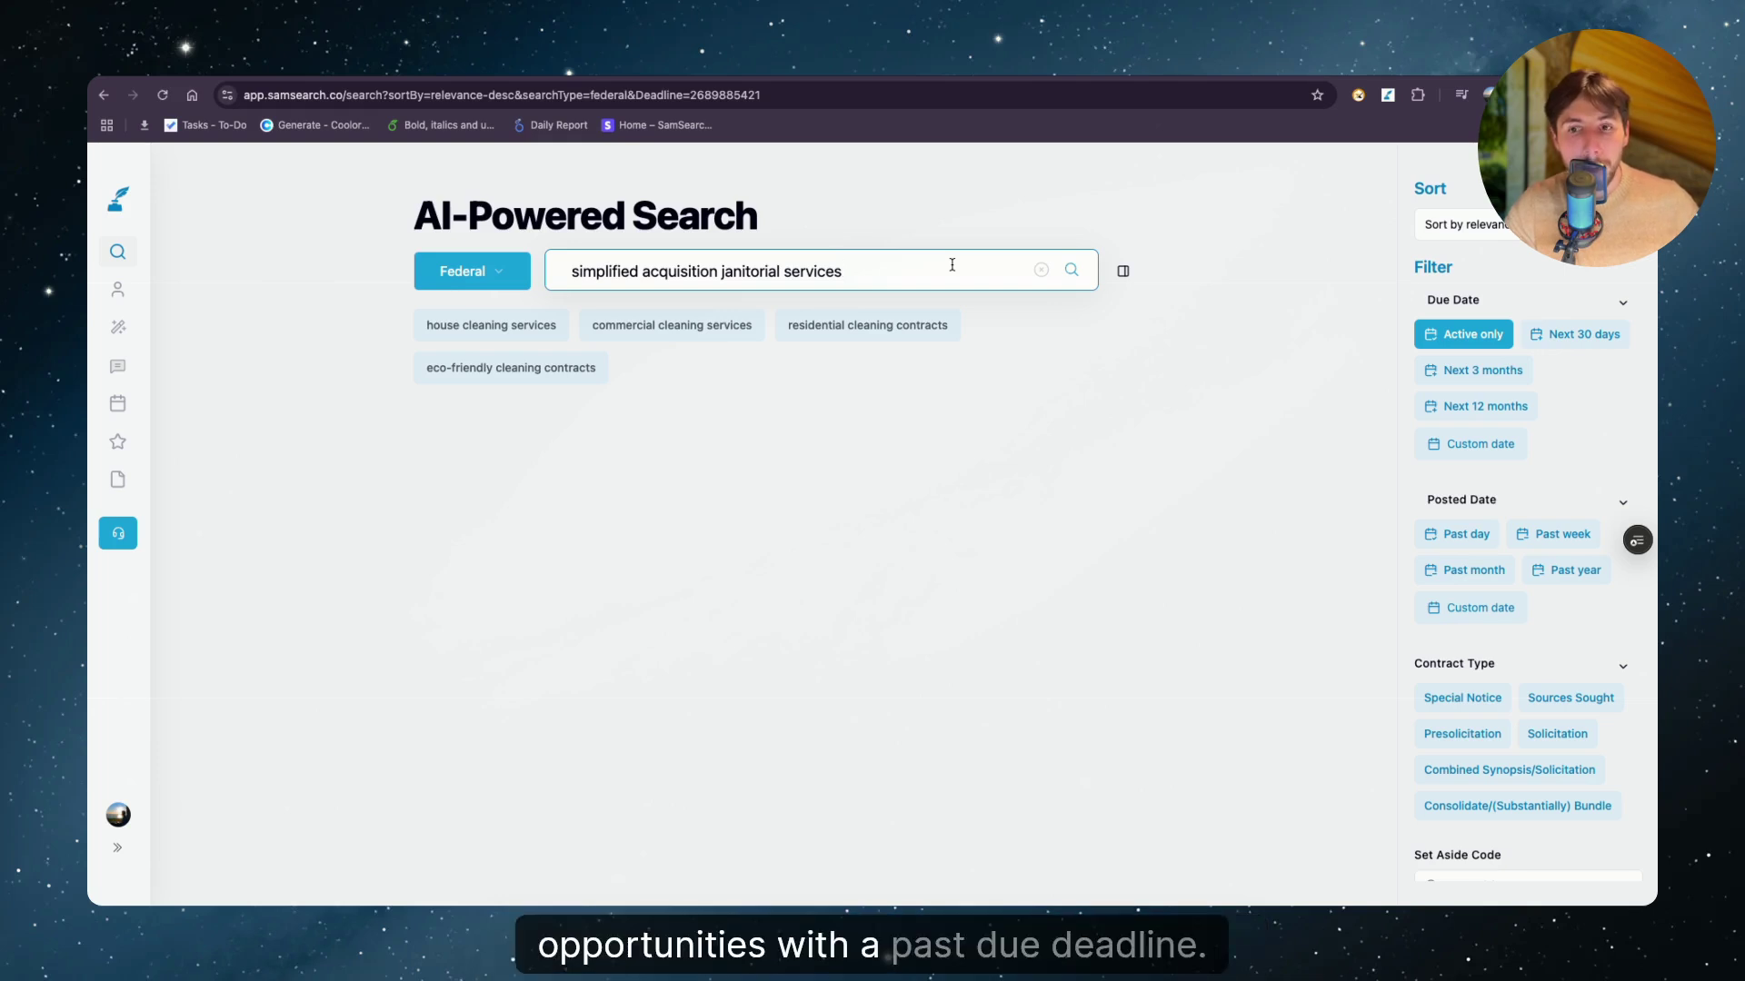
pyautogui.press('Return')
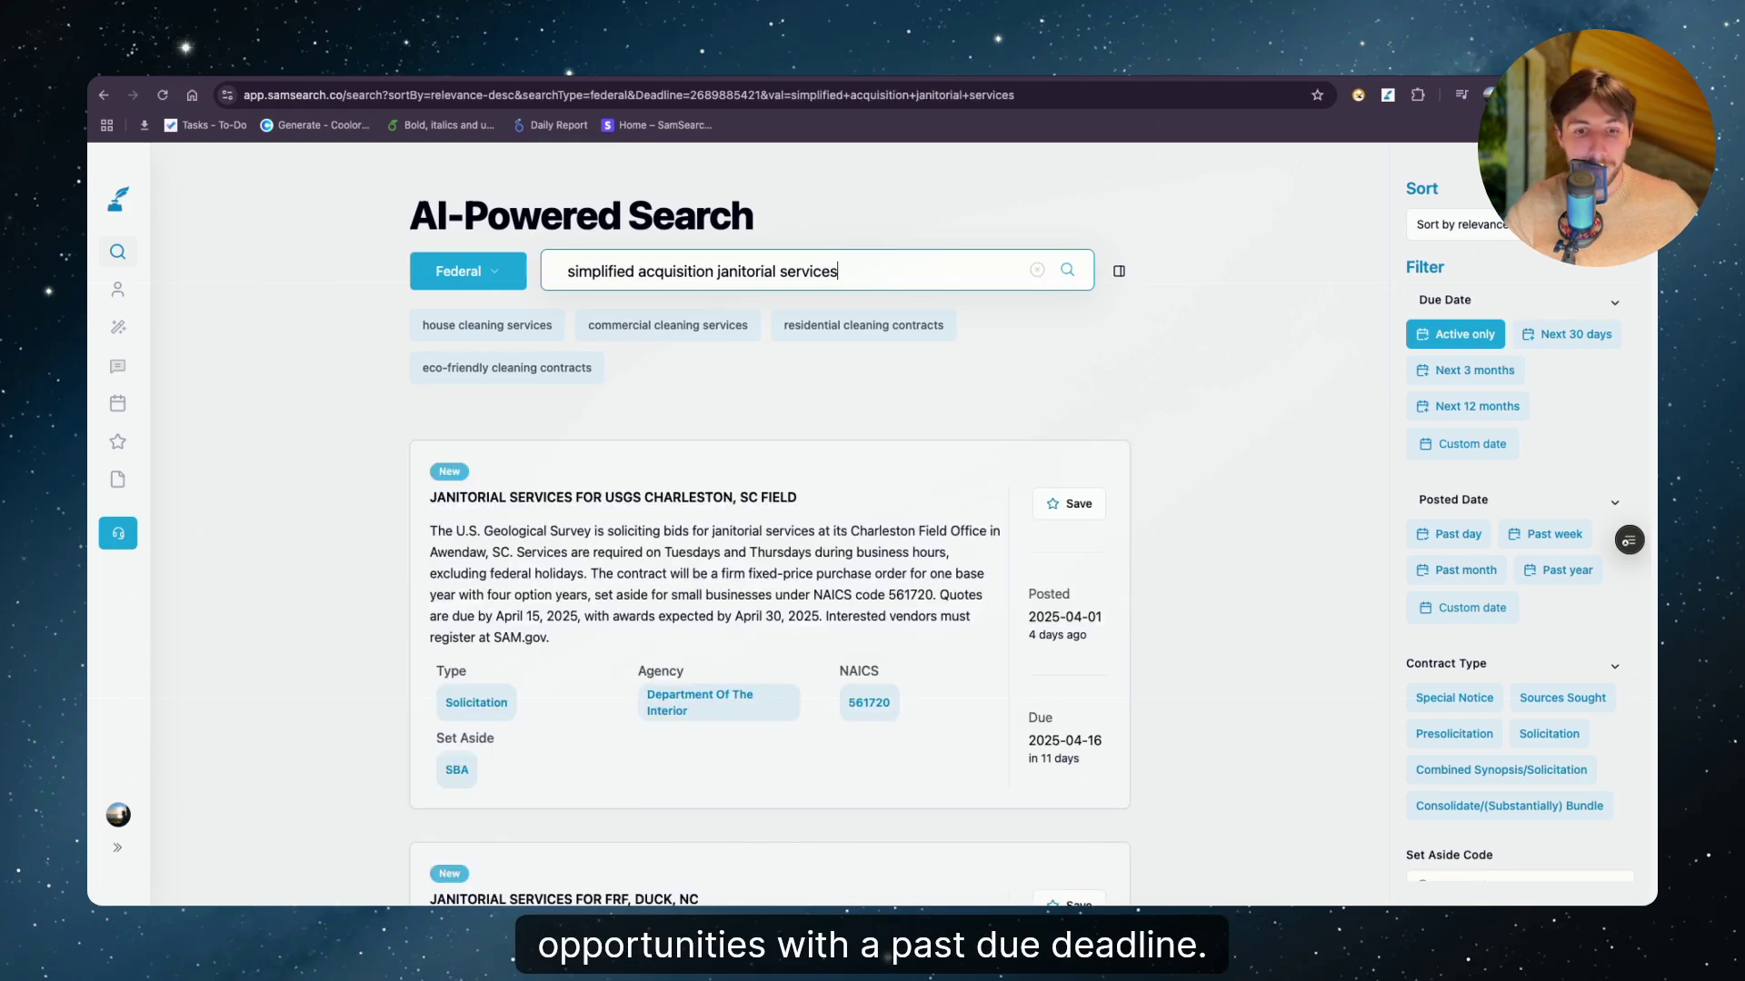
# Open the USGS Charleston janitorial opportunity and highlight Simplified Acquisition Procedures and Size Standard $22 million
pyautogui.click(710, 497)
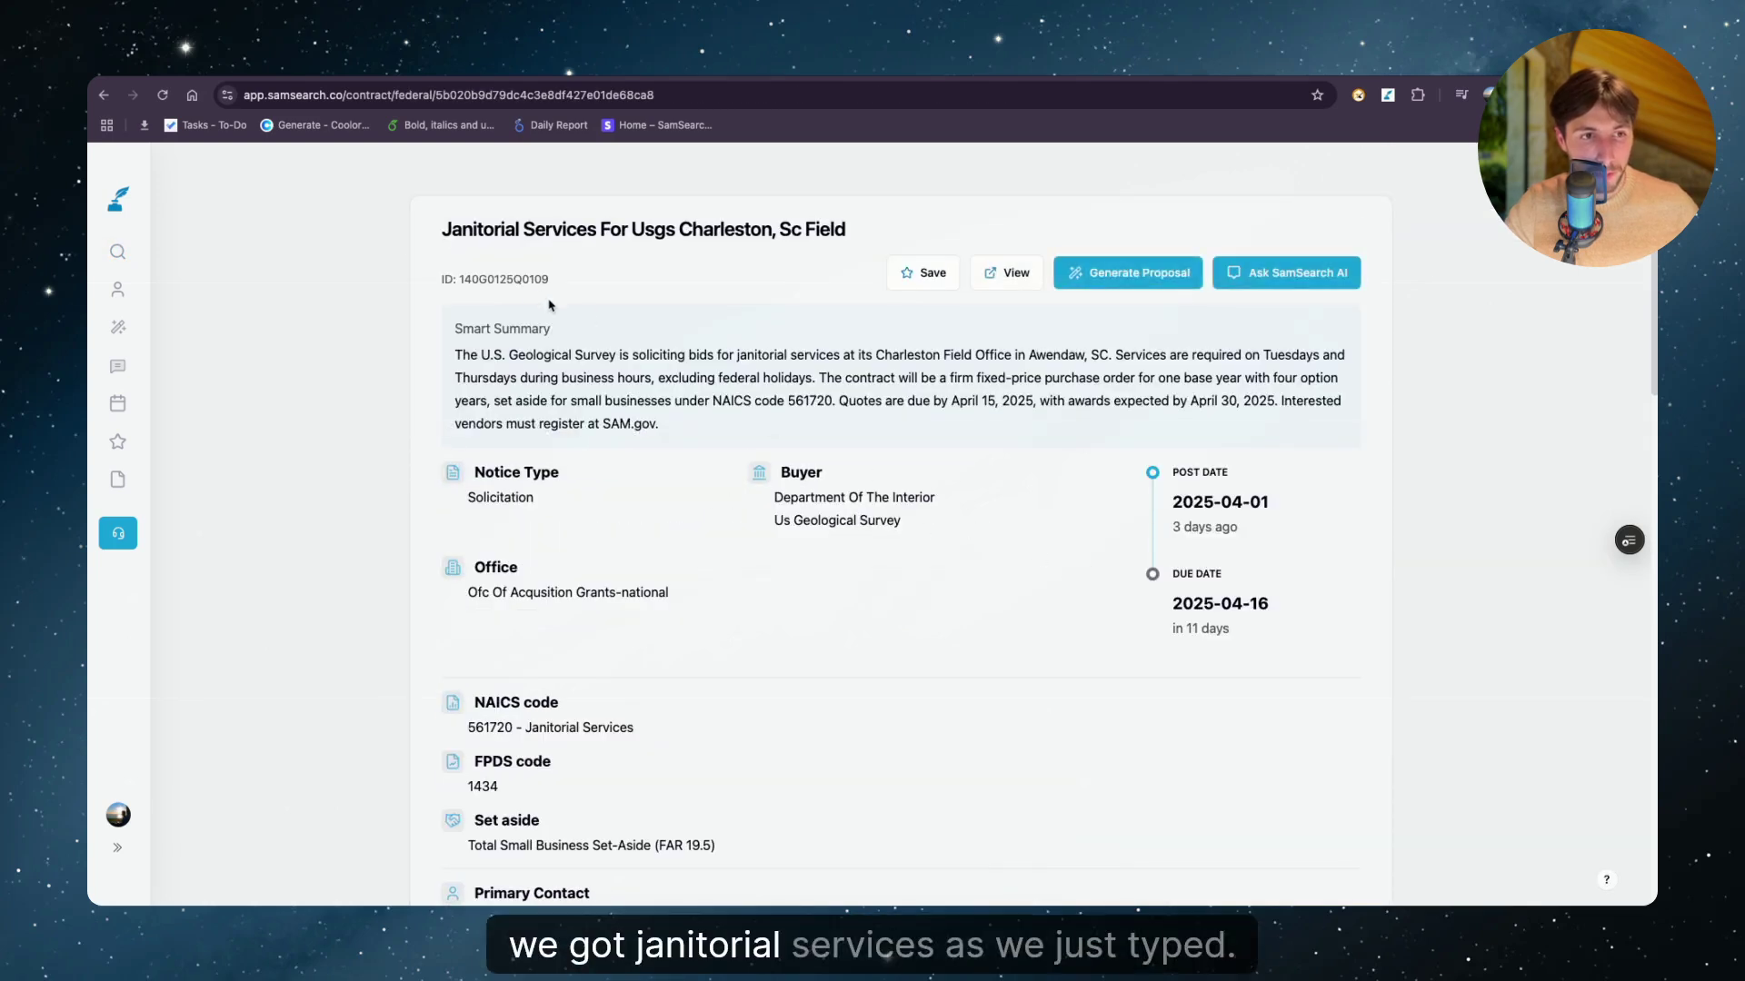
pyautogui.scroll(-10, 1032, 545)
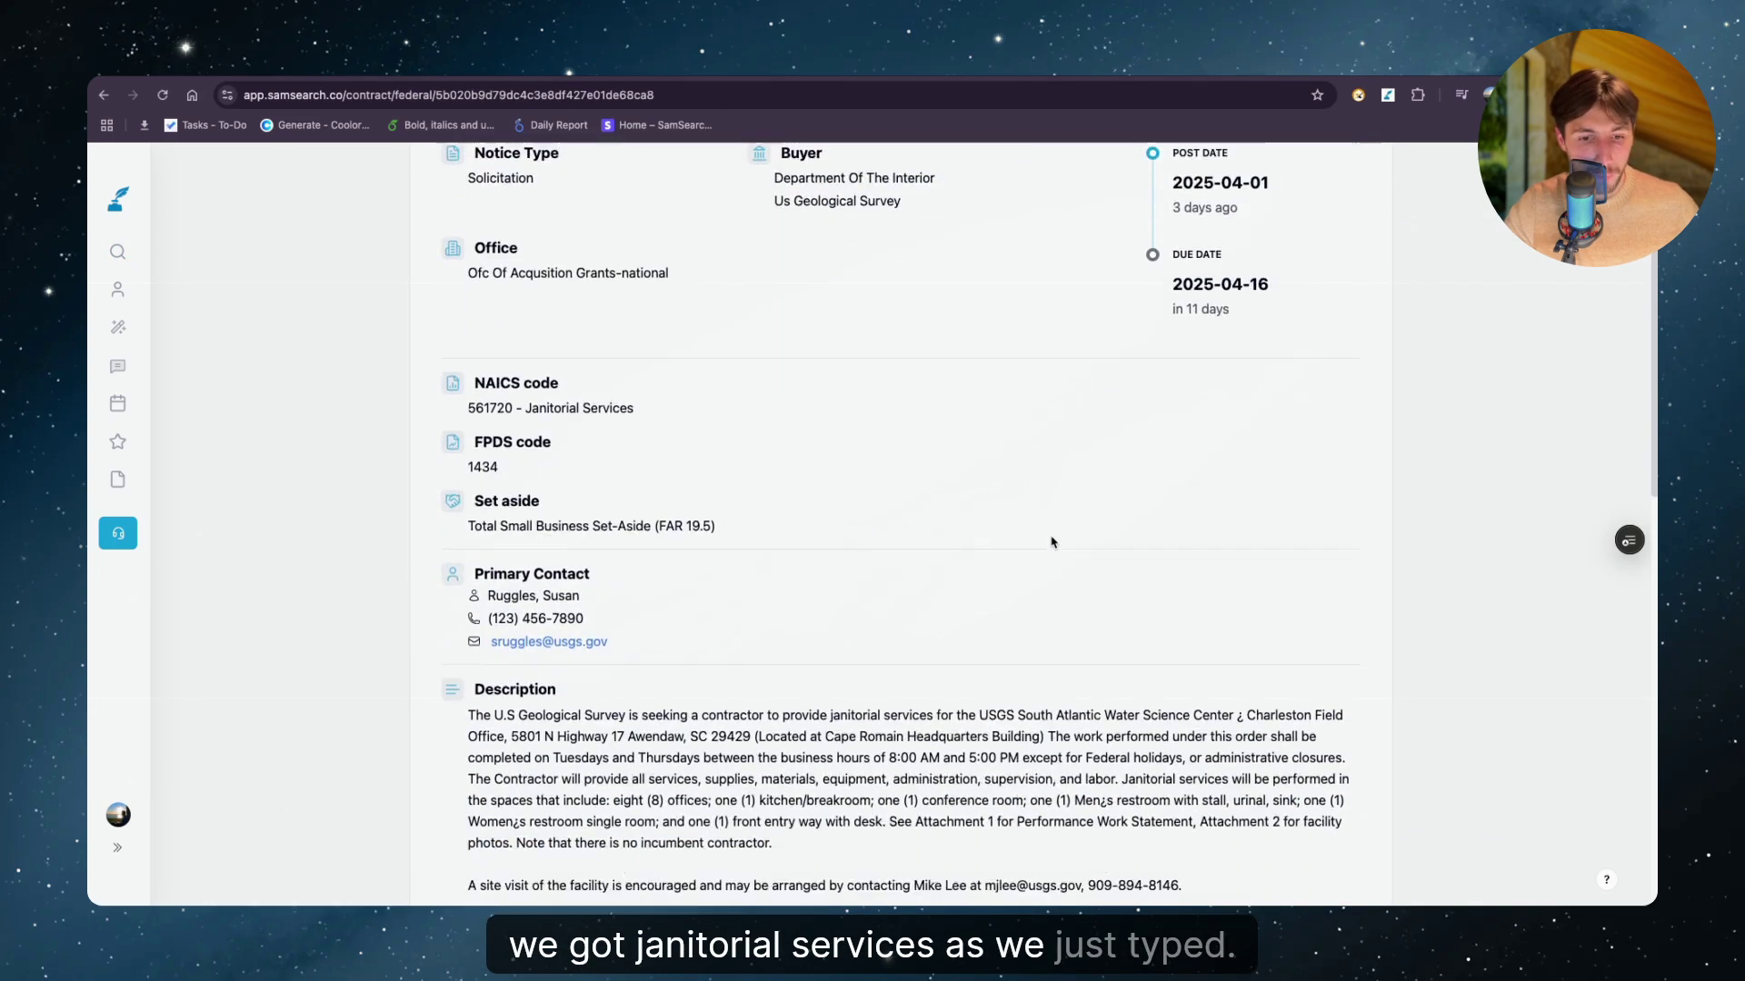
pyautogui.scroll(-5, 1060, 527)
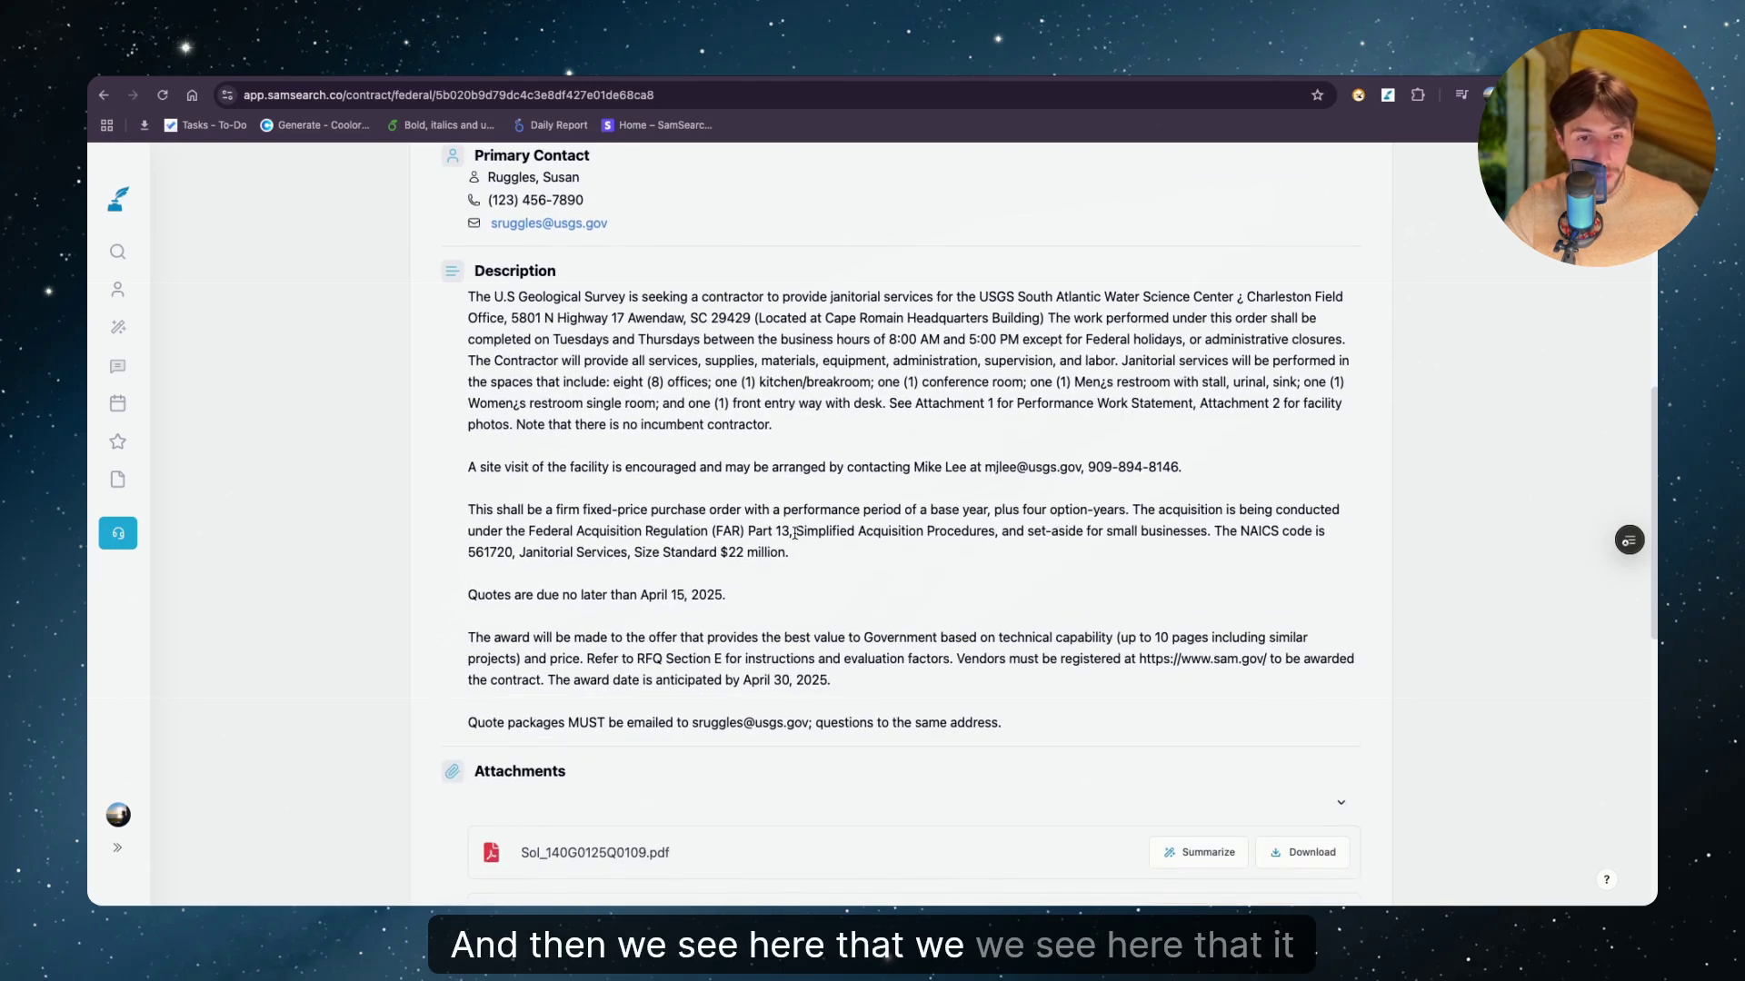
pyautogui.moveTo(803, 531); pyautogui.dragTo(976, 535)
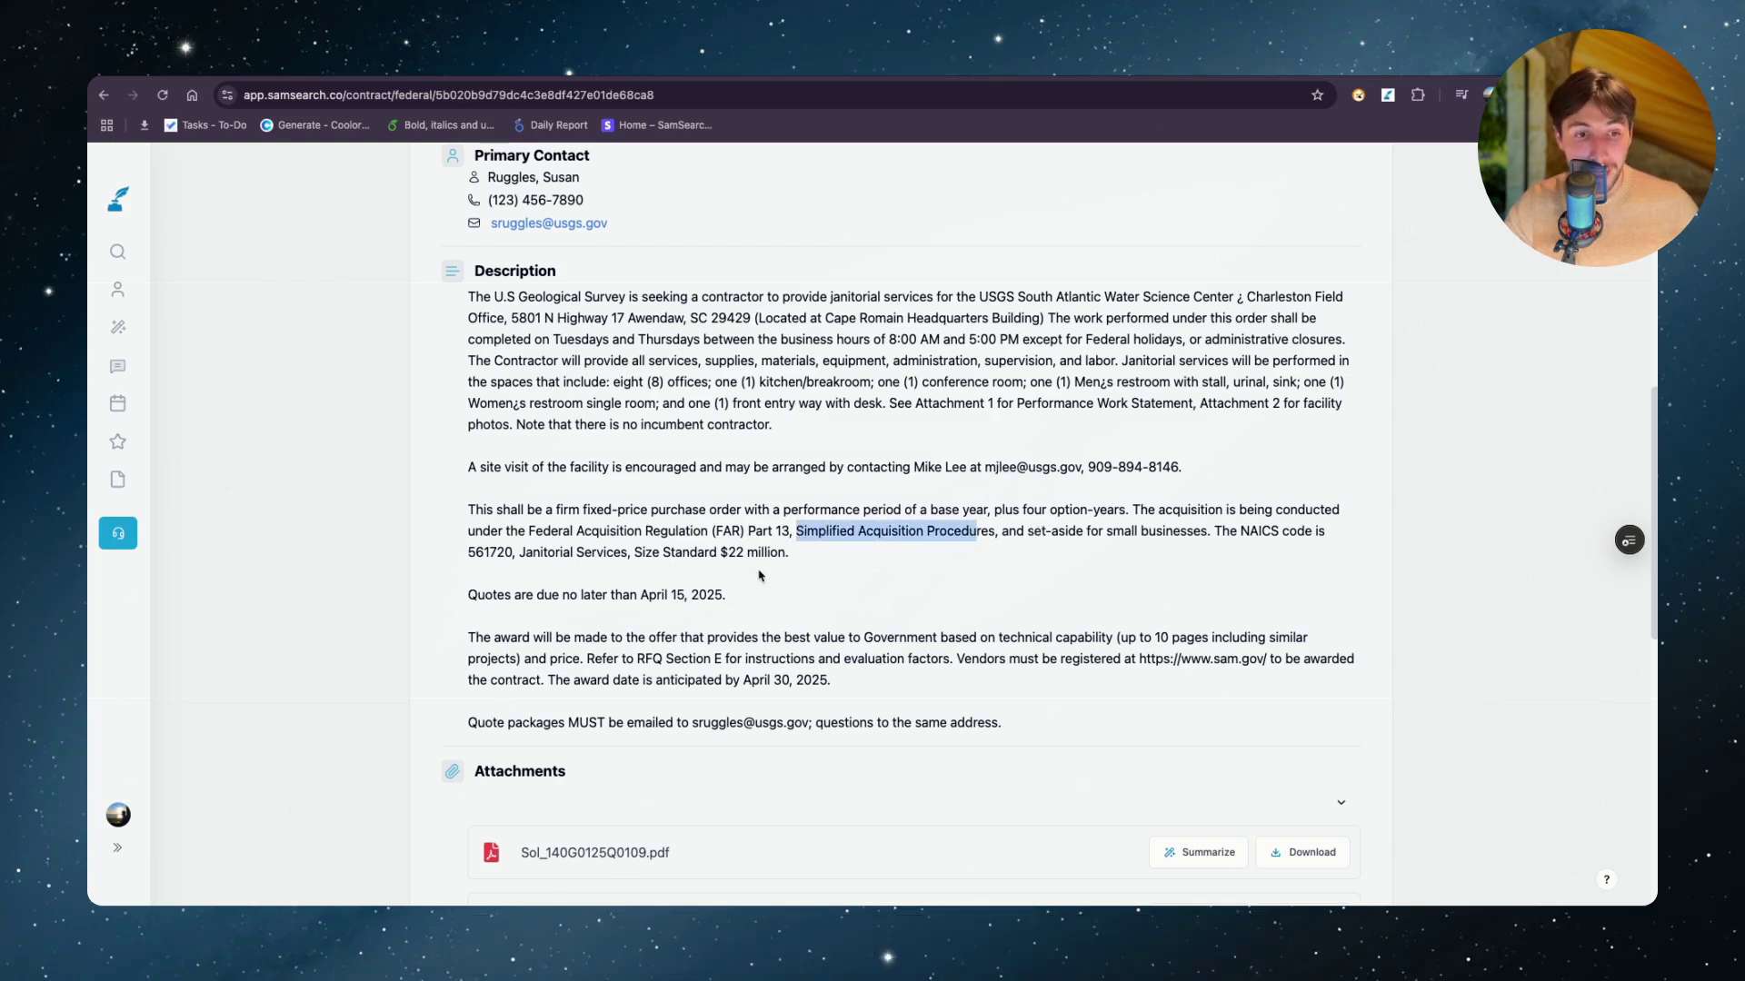
pyautogui.moveTo(634, 549); pyautogui.dragTo(667, 552)
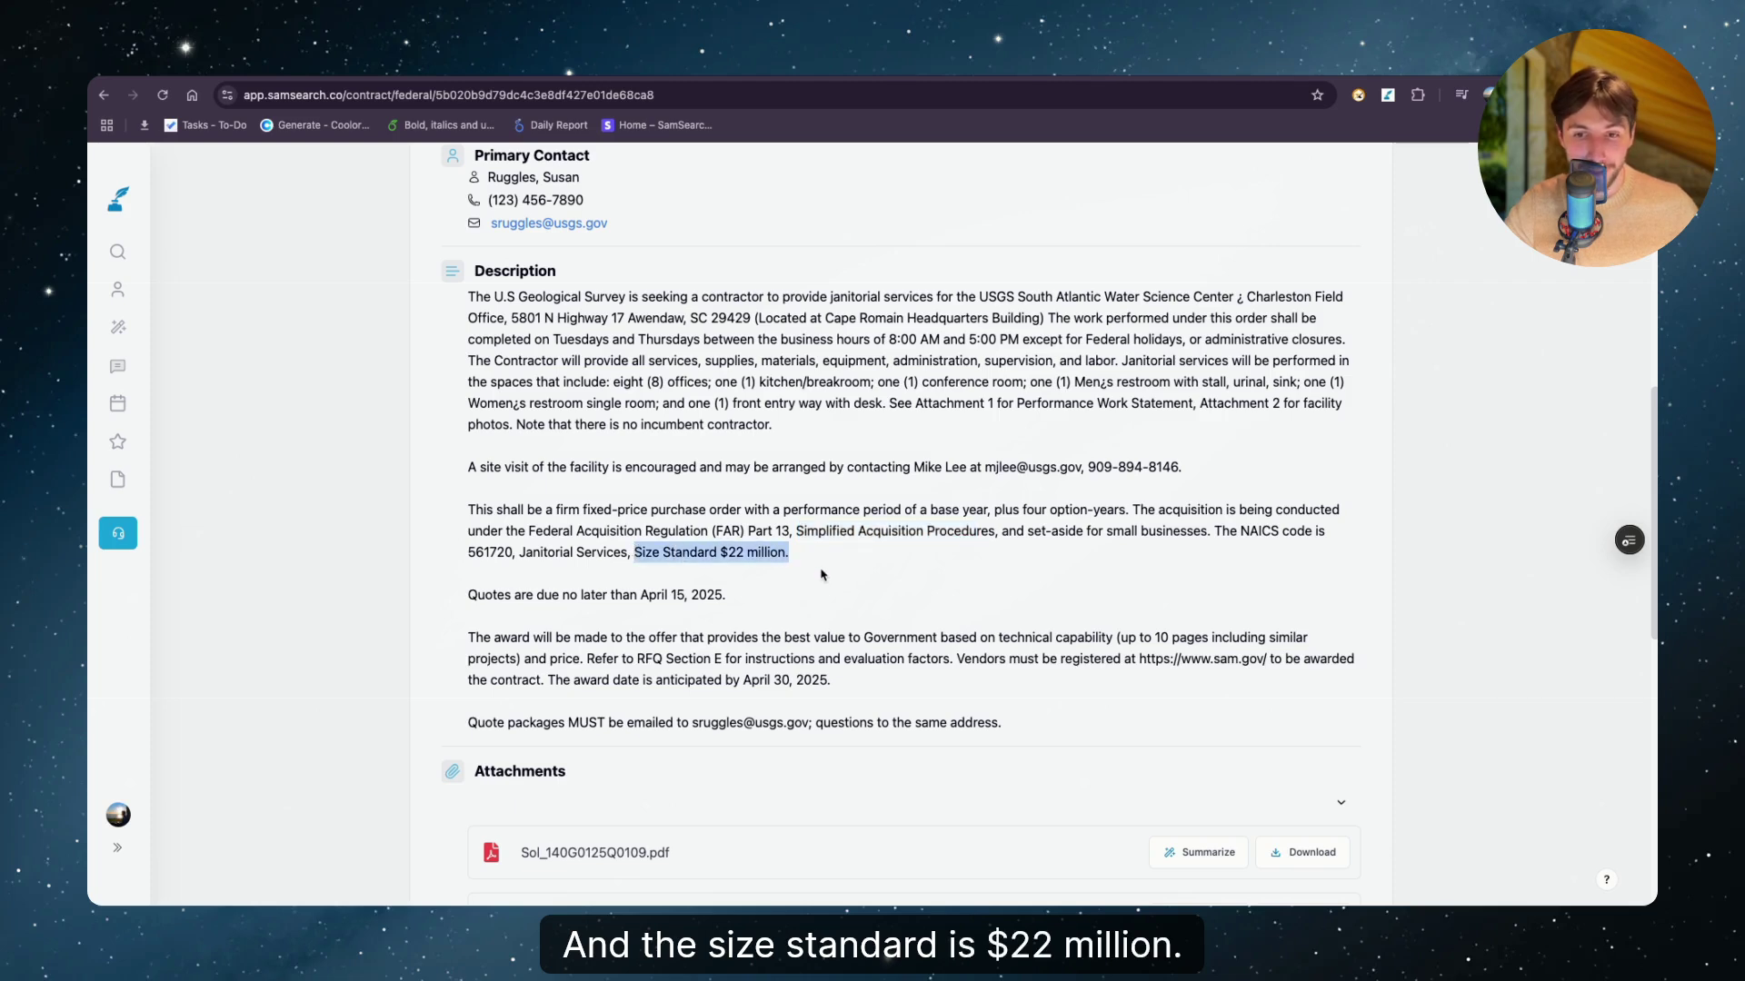
pyautogui.click(637, 552)
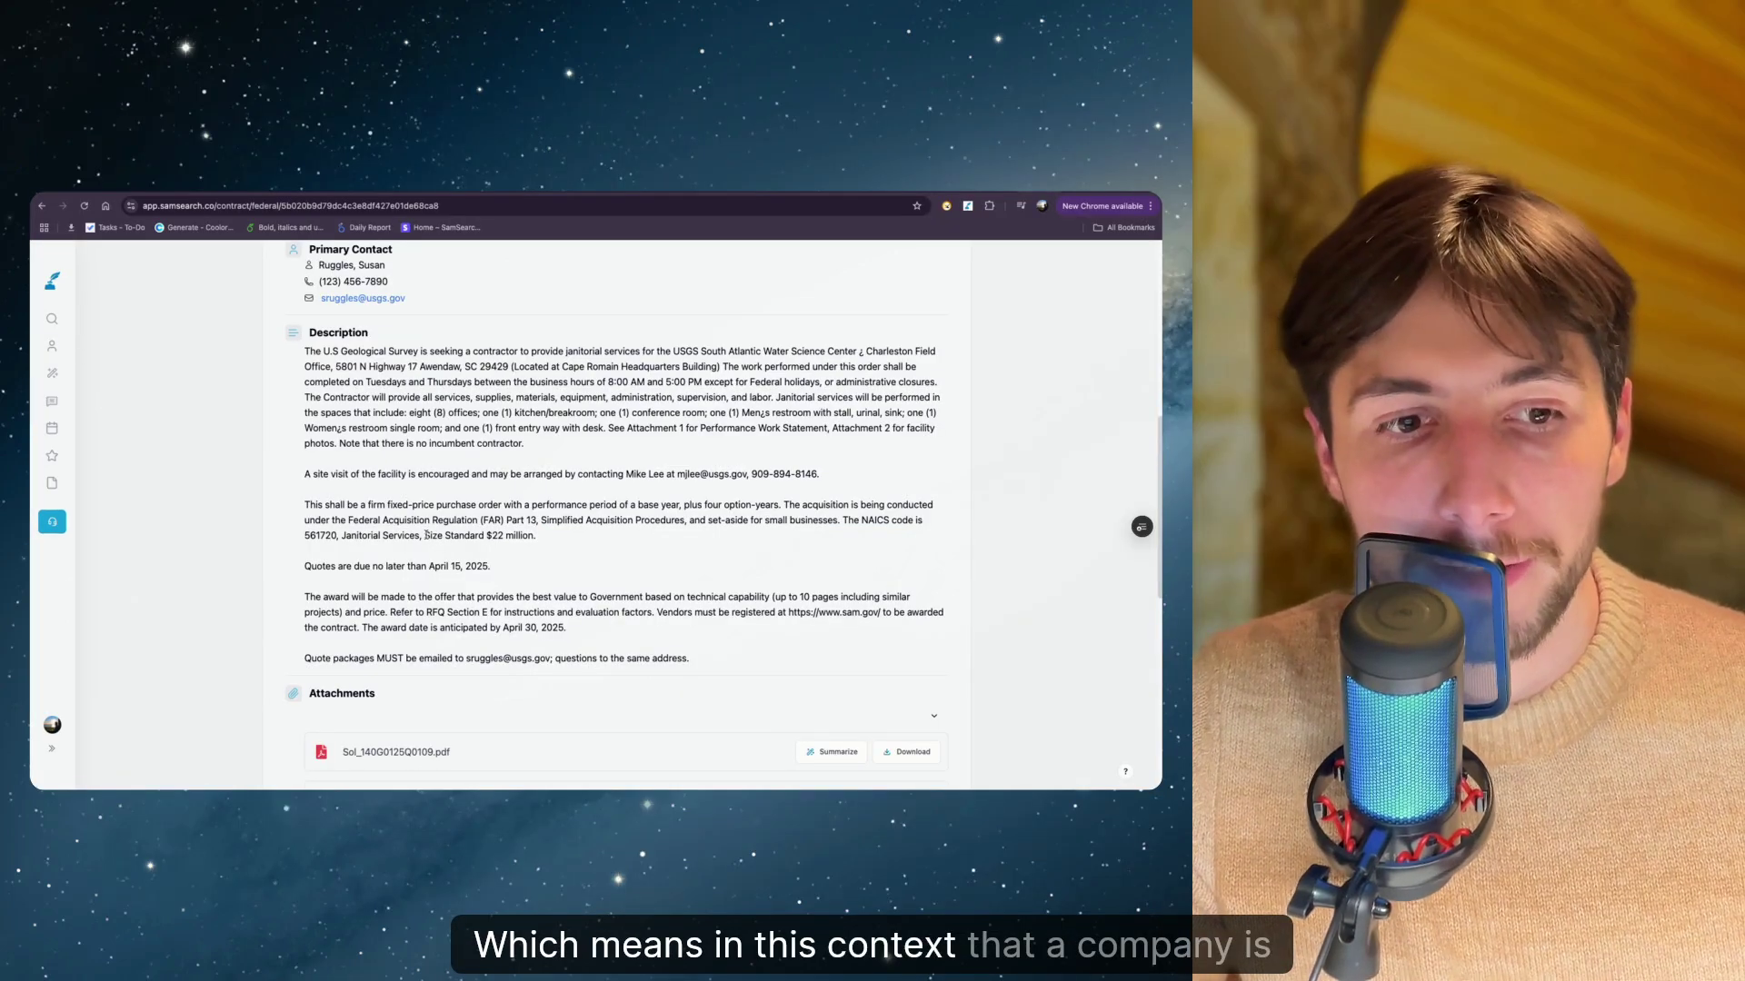